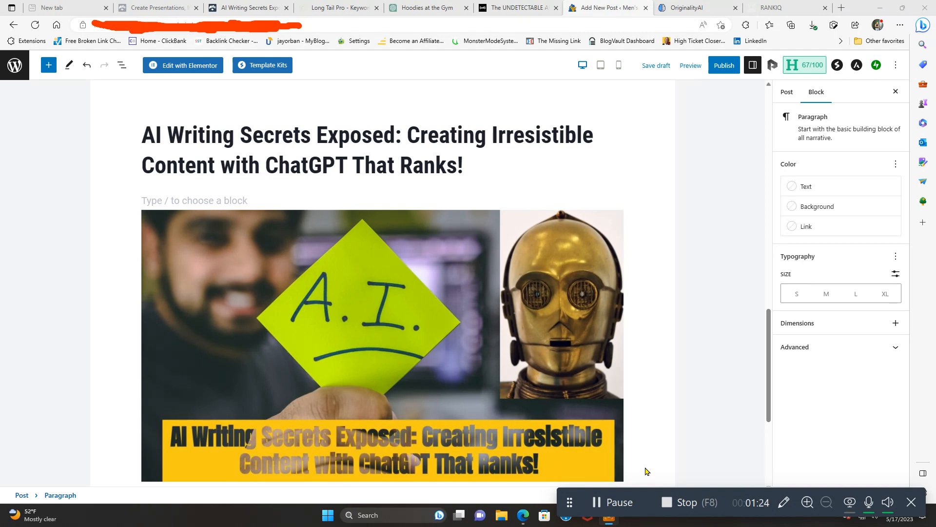
Review the draft post from the featured article section back up to its title.
scroll(657, 400, "up", 6)
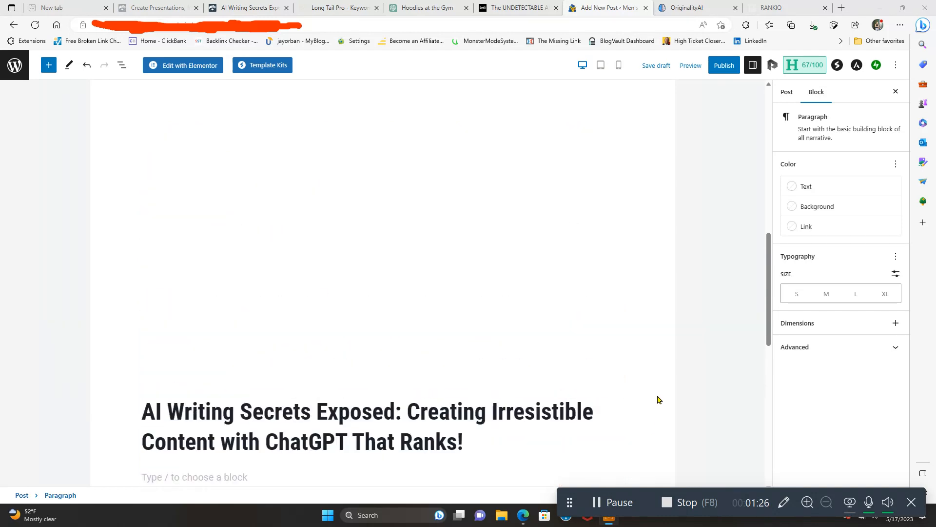
scroll(658, 400, "up", 1)
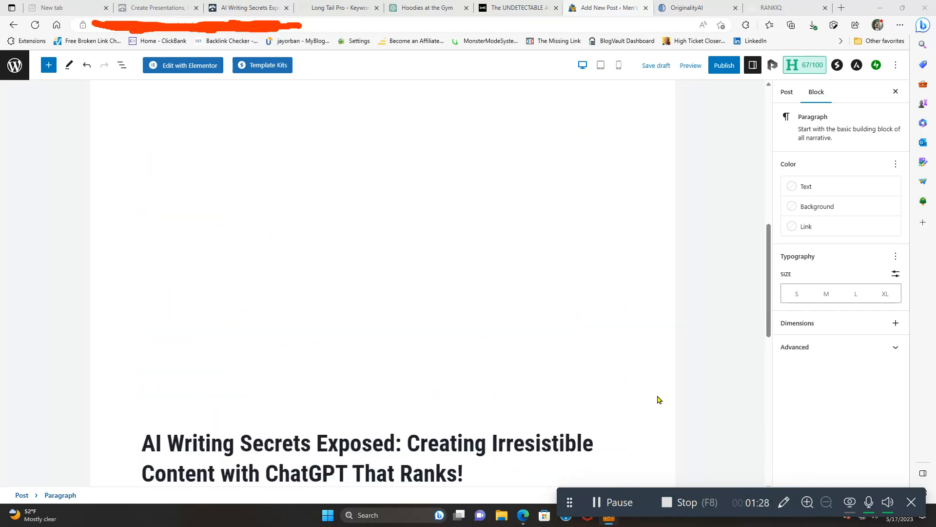
scroll(658, 400, "up", 10)
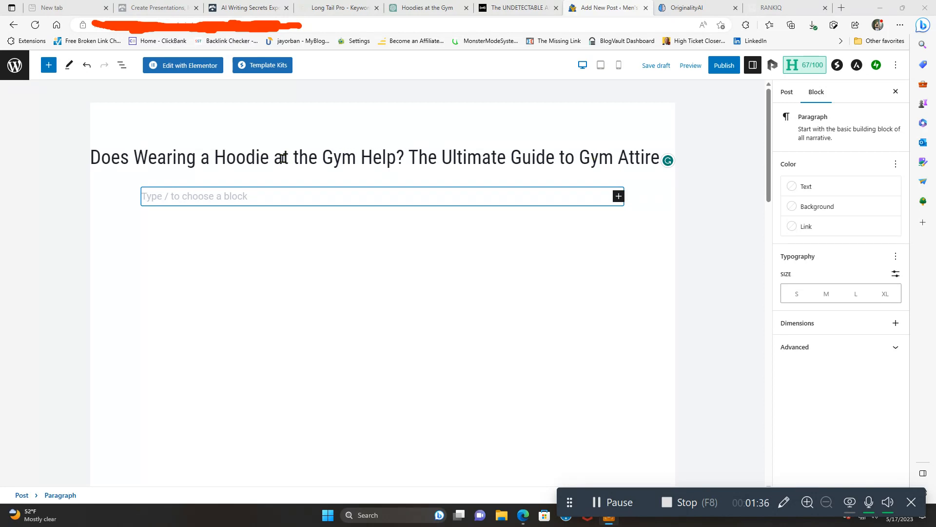
Switch to RankIQ, open the SEO report for "does wearing a hoodie at the gym help" and examine its content targets and topics.
left_click(789, 14)
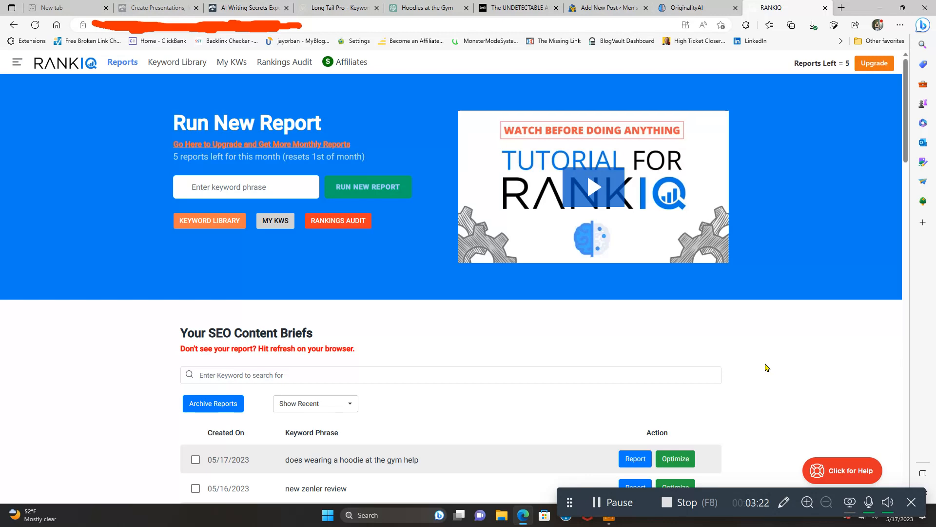
scroll(779, 369, "down", 3)
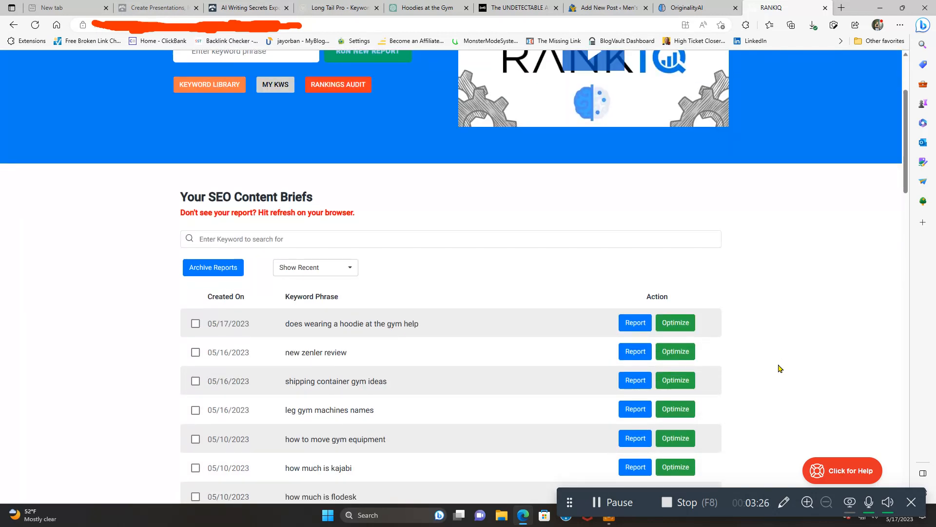
scroll(778, 368, "down", 3)
scroll(778, 368, "up", 3)
left_click(632, 328)
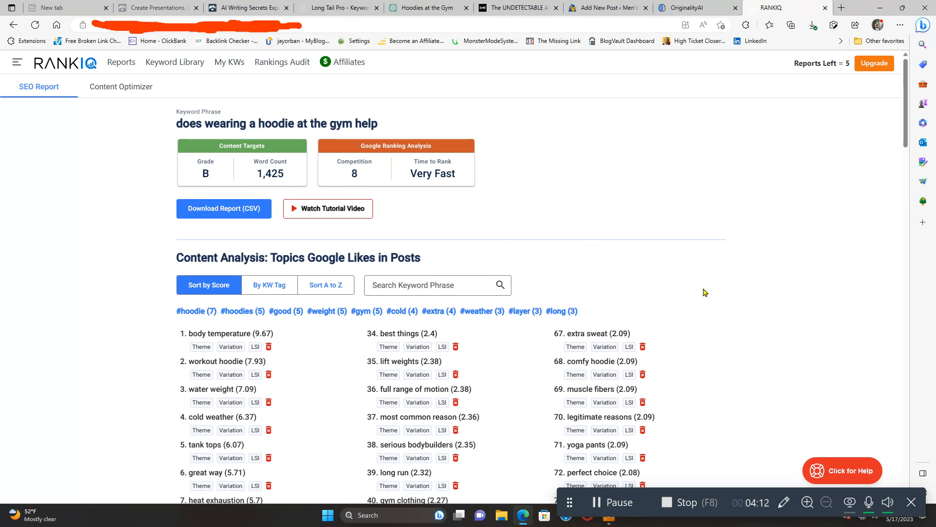
scroll(703, 292, "down", 4)
scroll(704, 292, "up", 4)
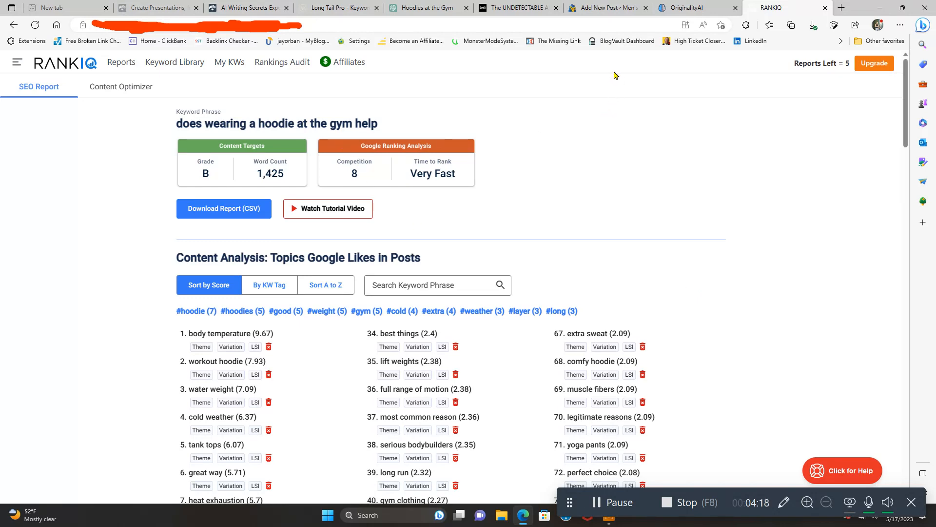
Switch to the WordPress draft and copy "Does Wearing a Hoodie at the Gym Help?" from its title.
left_click(619, 14)
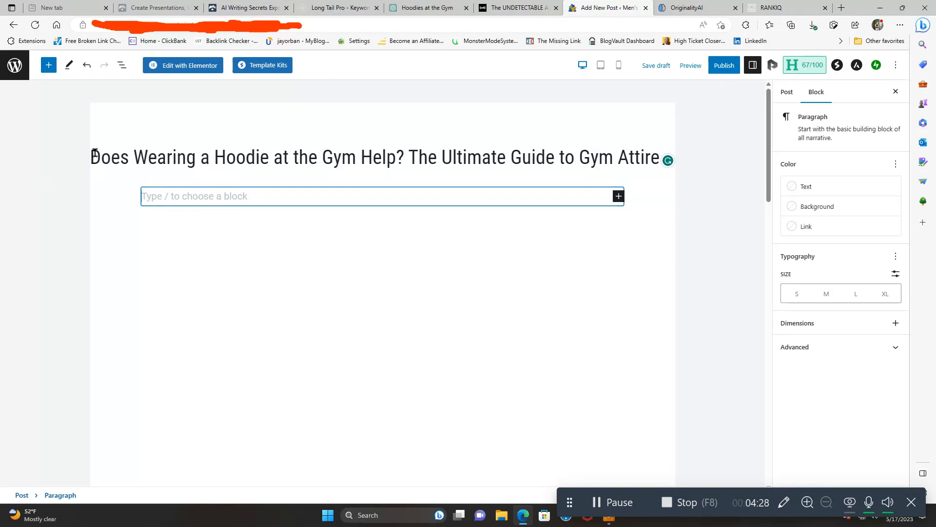
left_click_drag(94, 153, 404, 156)
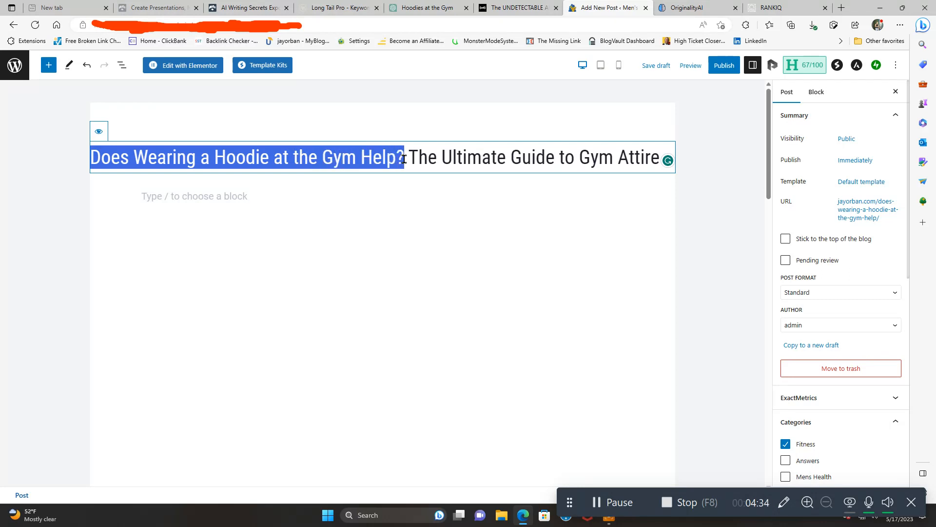
right_click(387, 156)
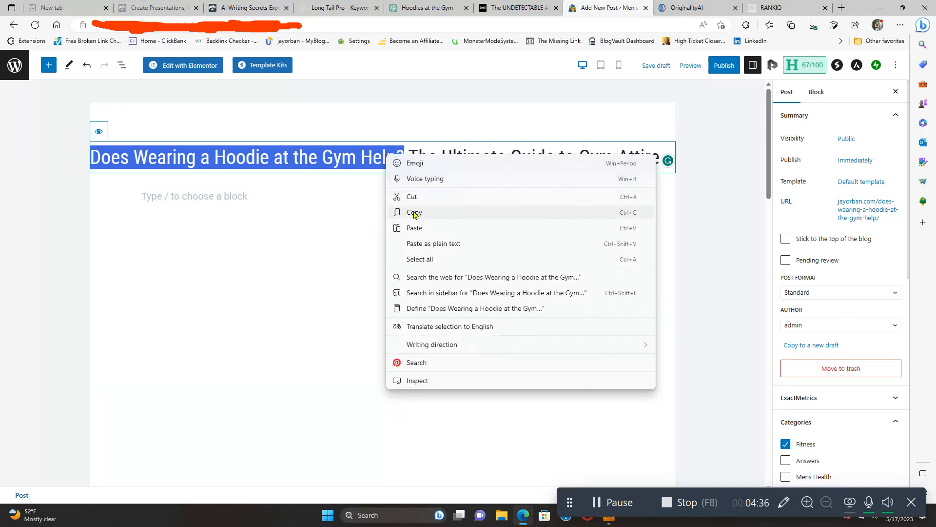
left_click(418, 213)
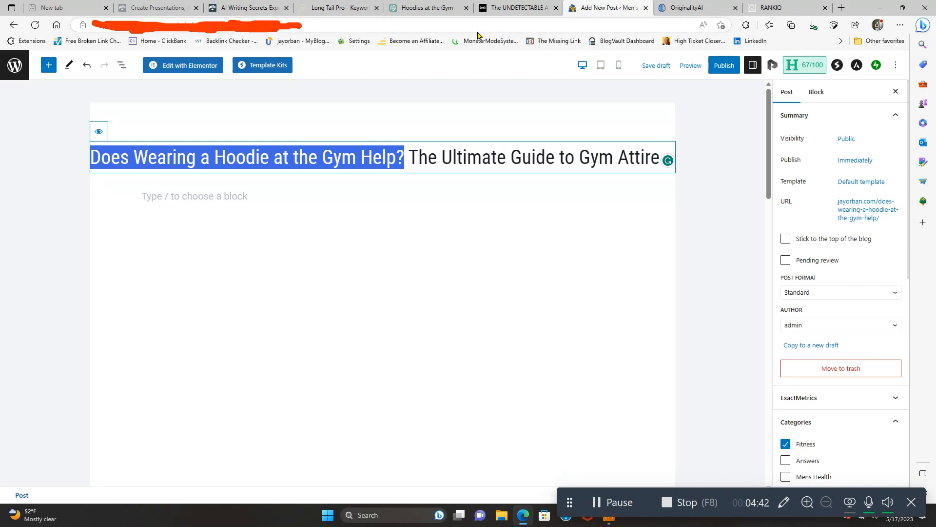
Switch to ChatGPT and start a new chat using the GPT-4 model.
left_click(441, 10)
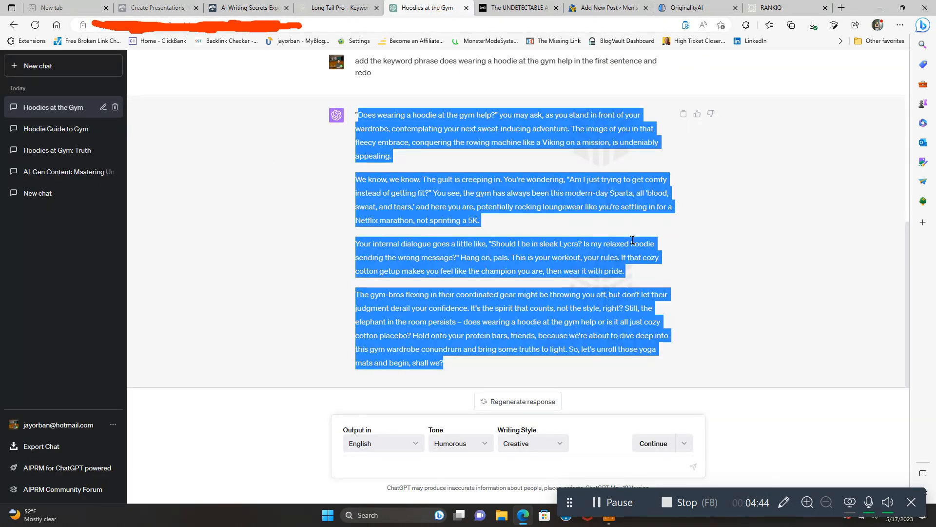
left_click(68, 66)
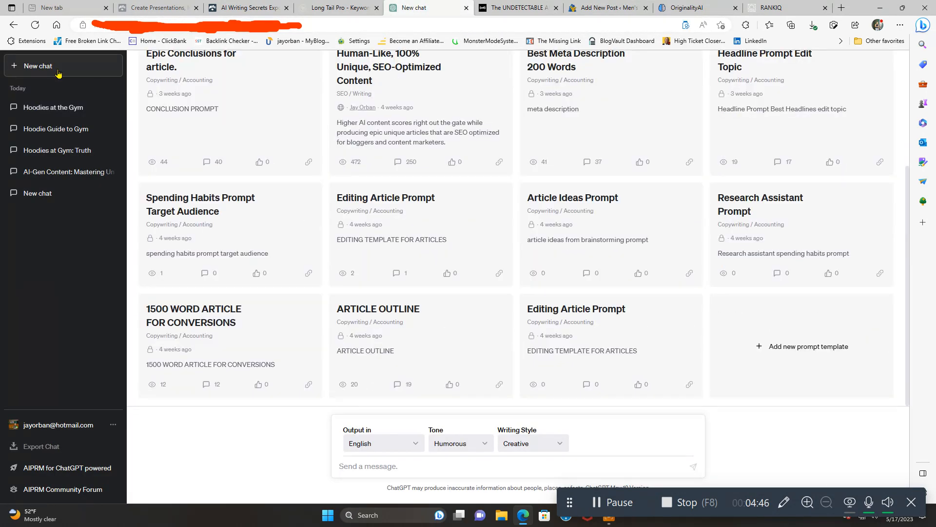
scroll(593, 348, "up", 3)
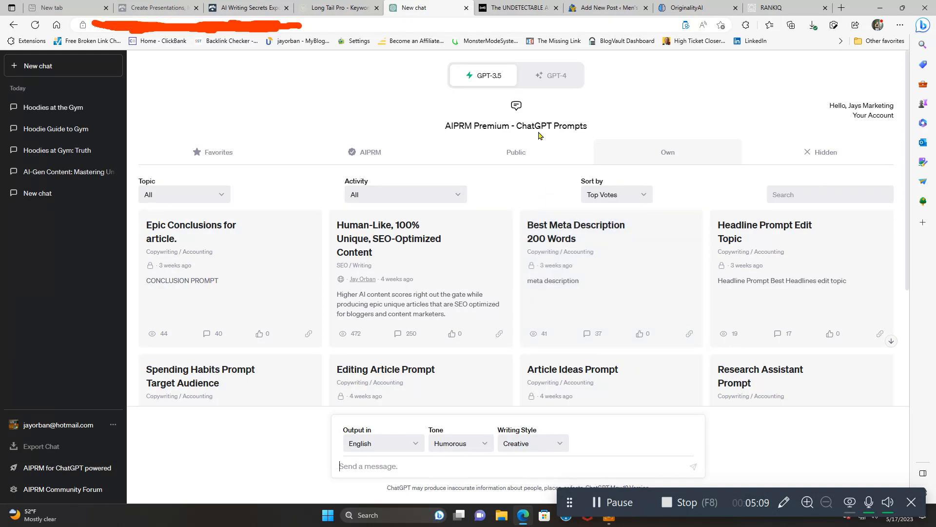
left_click(554, 76)
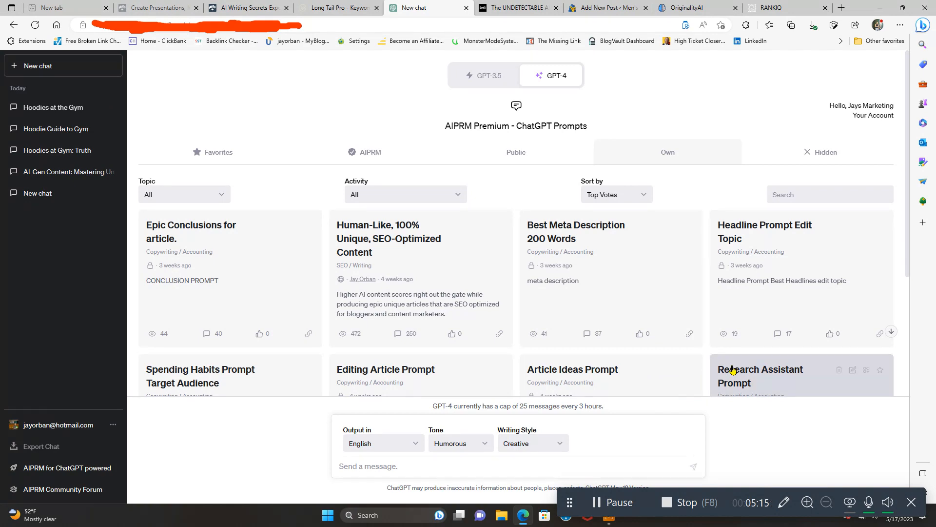
Set both the tone and the writing style of the output to Default.
scroll(732, 369, "down", 2)
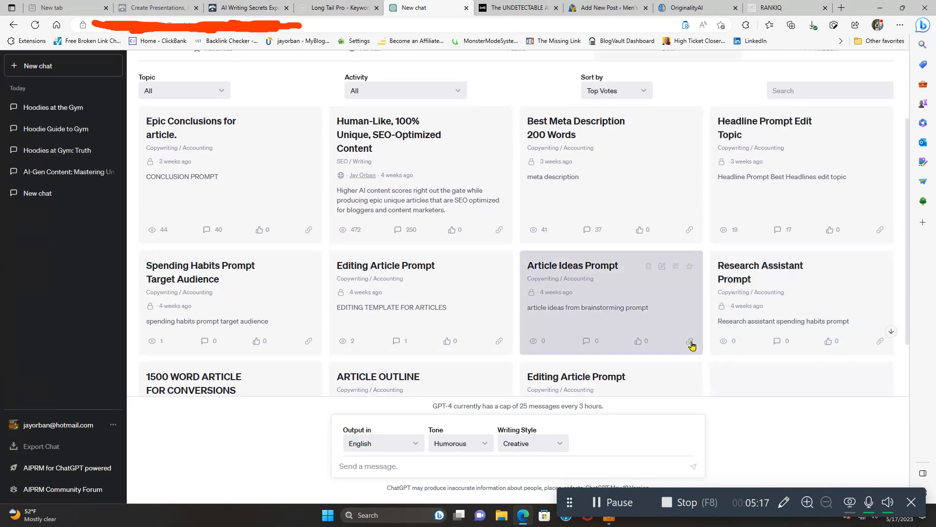
left_click(485, 442)
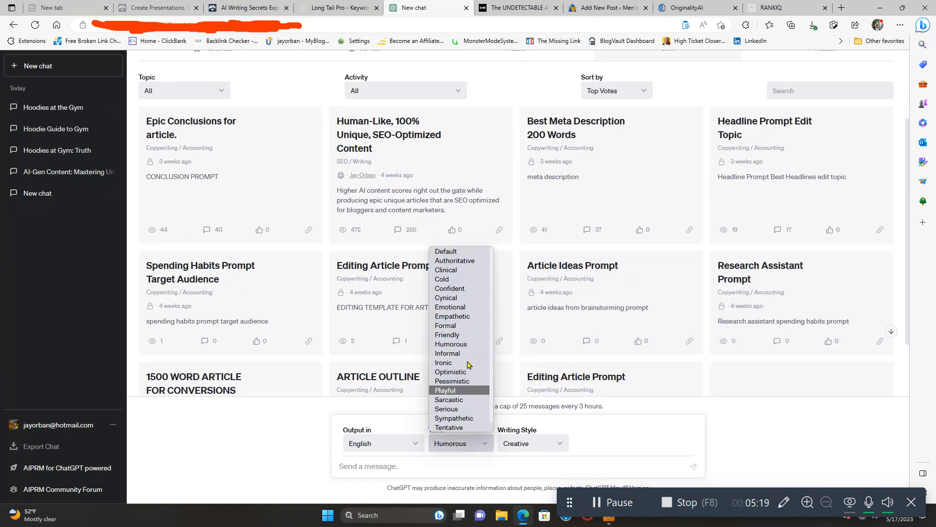
left_click(464, 251)
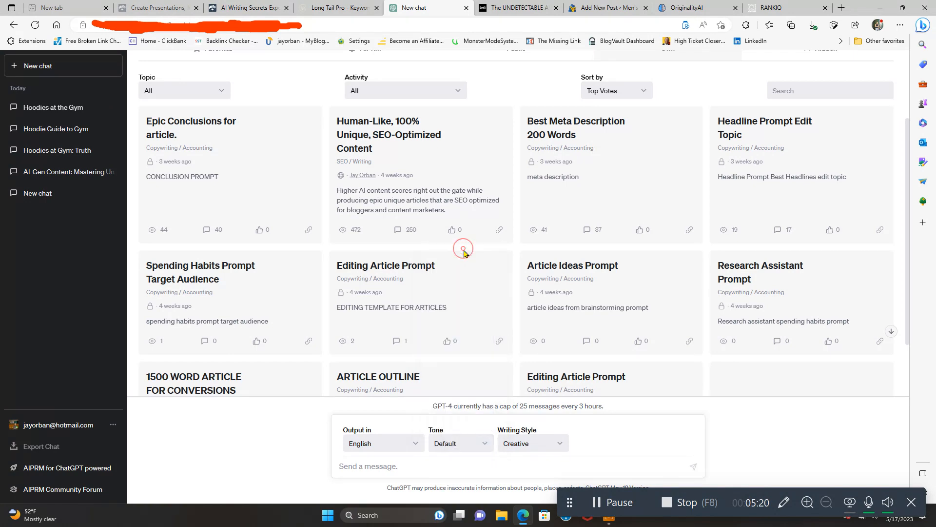
left_click(554, 444)
left_click(517, 251)
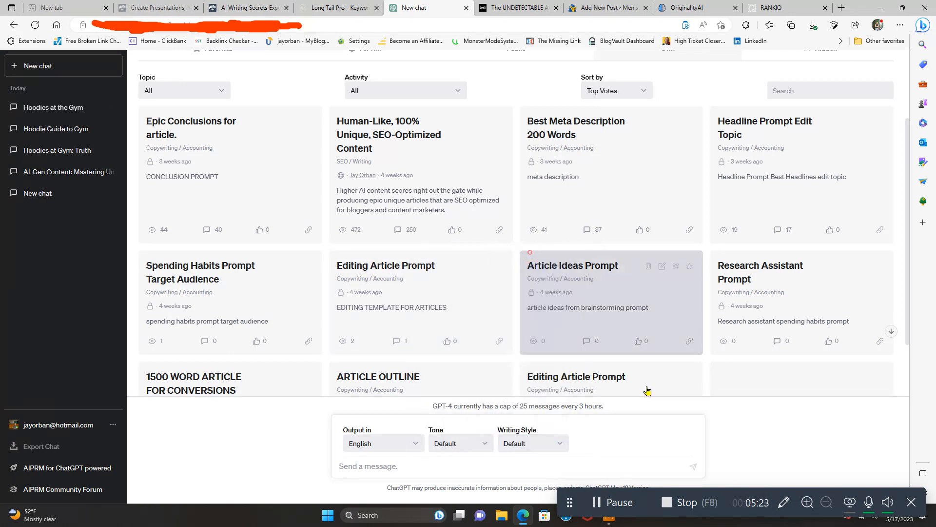
Choose the Blog Post Title Generator template from the favorite AIPRM prompts.
scroll(686, 320, "down", 2)
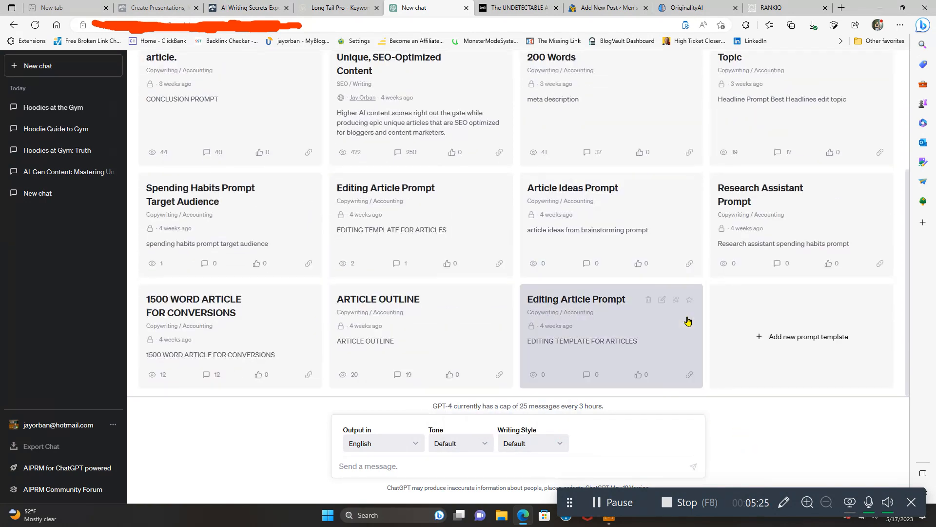
scroll(687, 320, "up", 5)
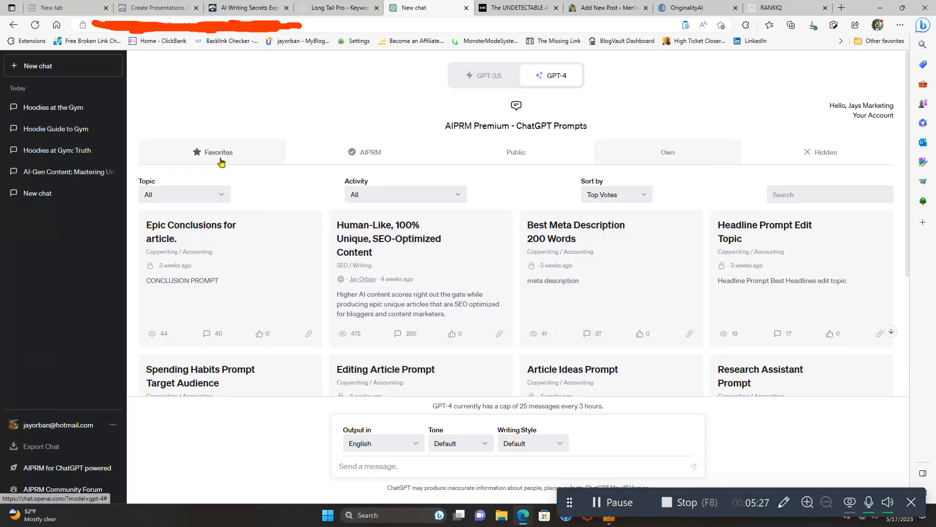
left_click(221, 160)
scroll(457, 306, "down", 5)
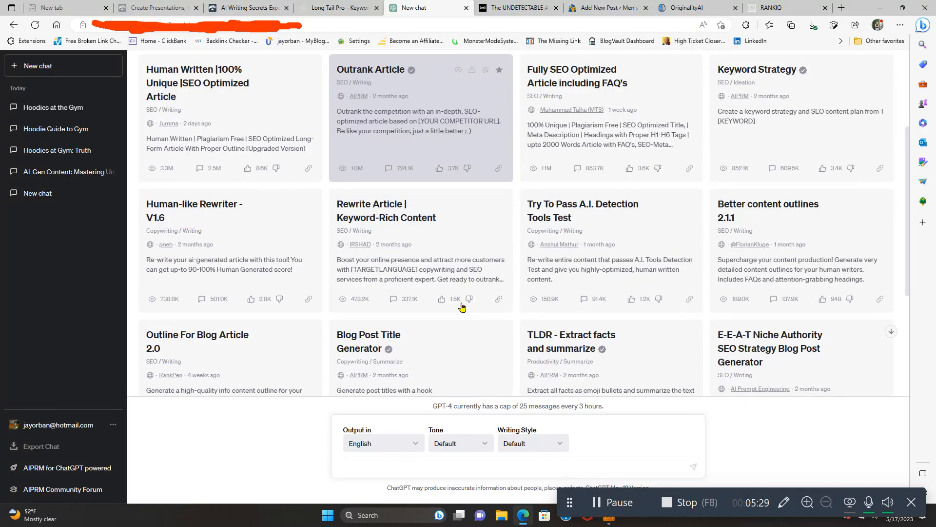
left_click(404, 276)
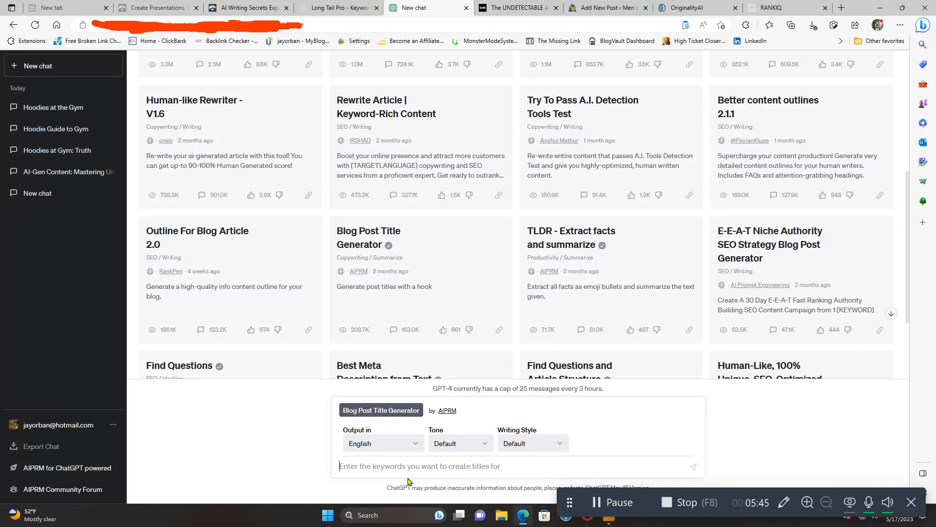
Paste the copied keyword phrase into the message and add "put this keyword phrase exactly as is in the front of the meta description".
right_click(367, 466)
left_click(396, 352)
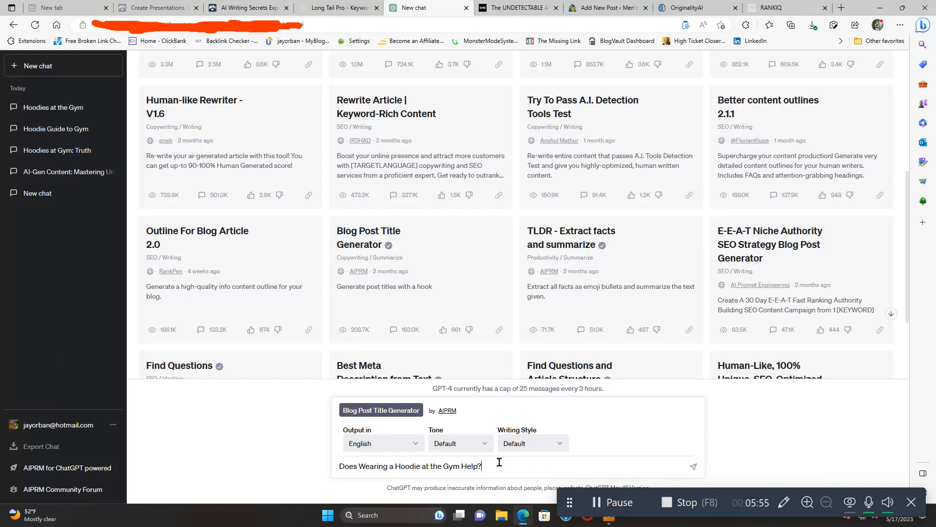
type("put this keyword phrase exactly as is i")
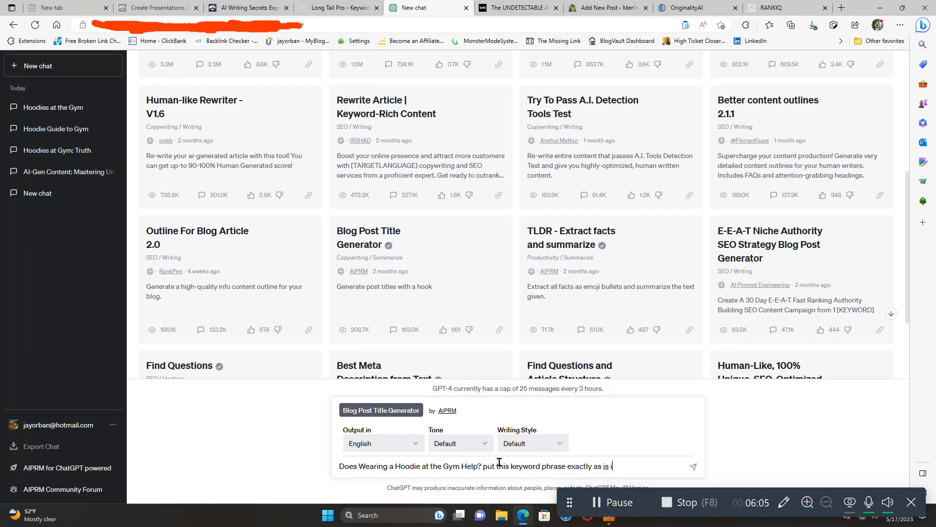
type("n the front of thre meta description")
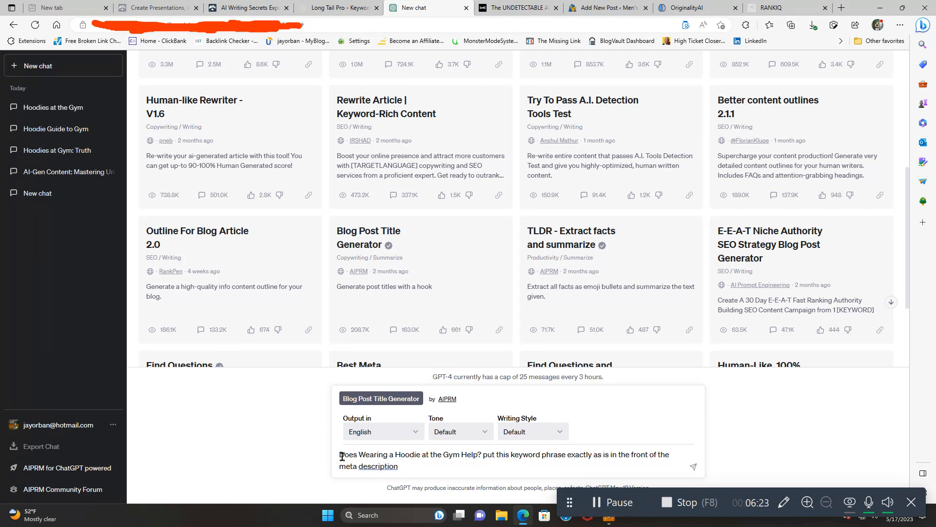
Copy the entire message text, including the keyword phrase and the meta description instruction.
left_click_drag(342, 456, 394, 463)
right_click(395, 462)
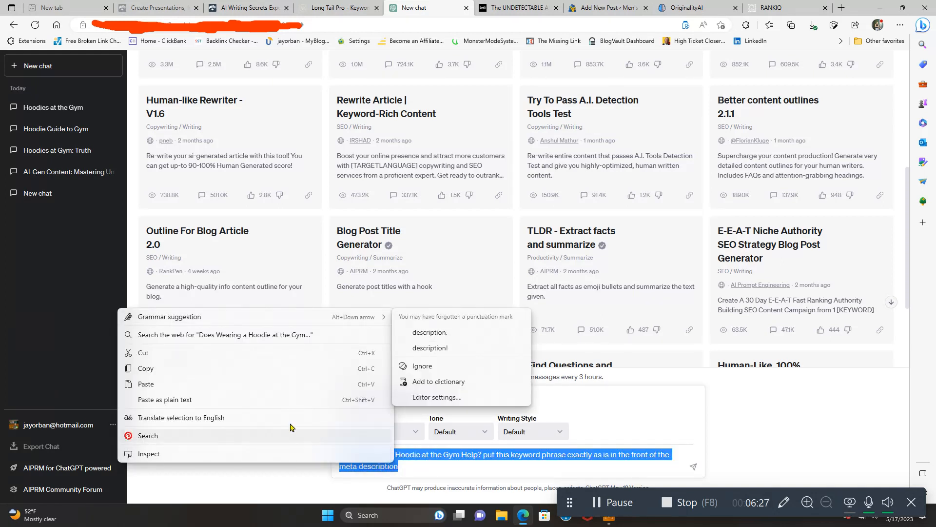
left_click(261, 374)
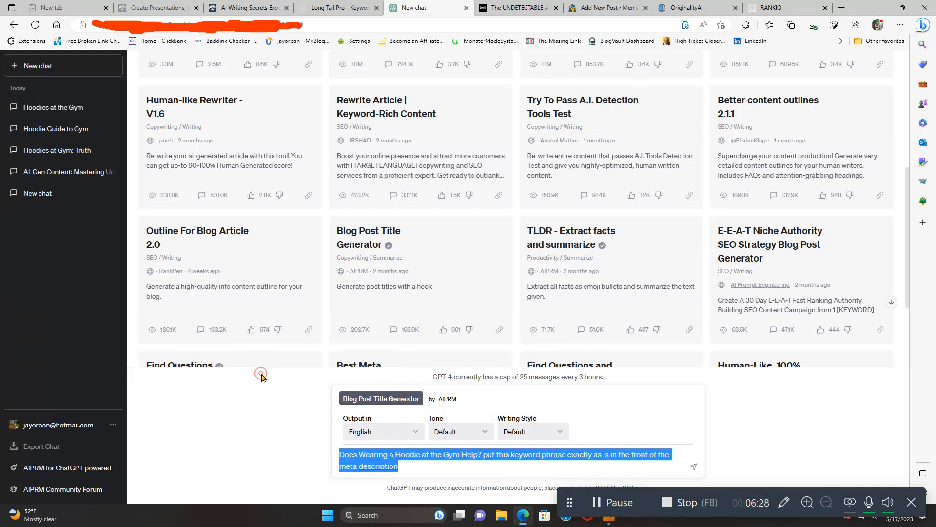
left_click(778, 427)
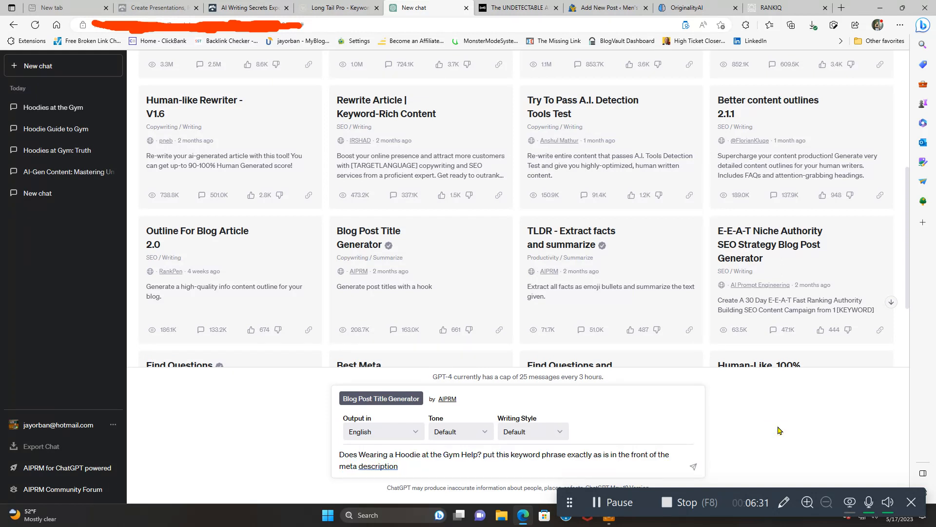
Remove the instruction after the keyword phrase and send only "Does Wearing a Hoodie at the Gym Help?" to generate titles.
left_click_drag(483, 454, 507, 469)
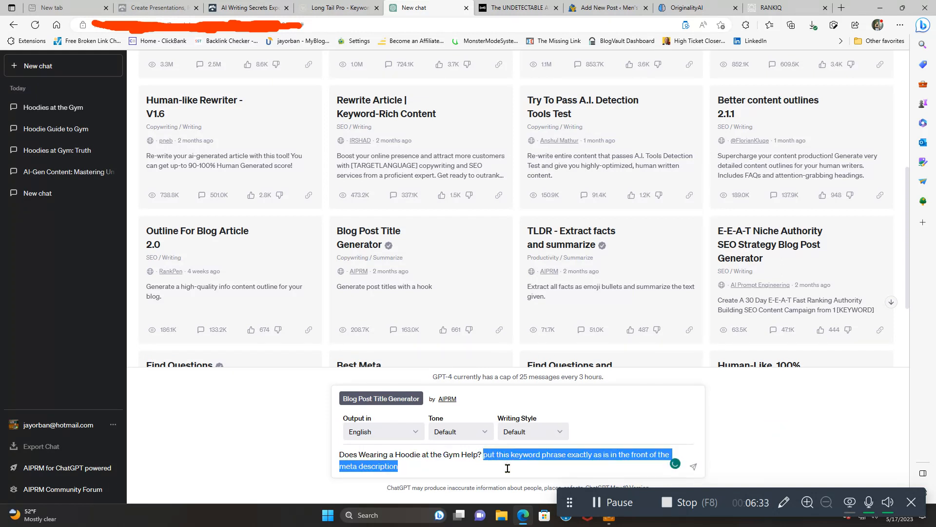
key("BackSpace")
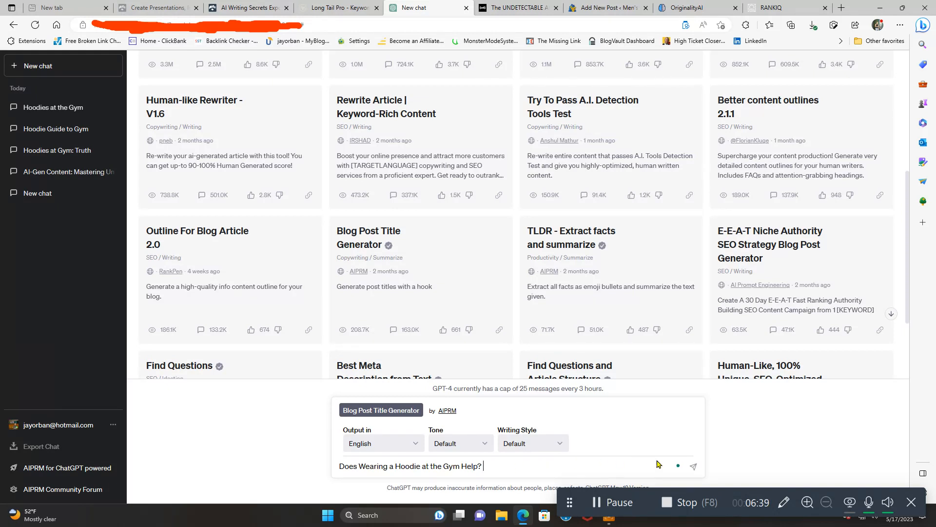
left_click(695, 466)
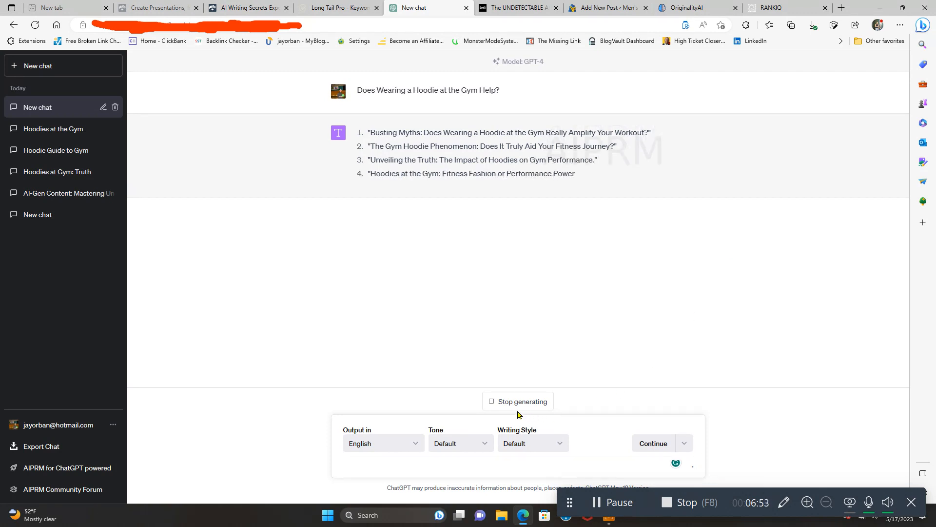
Paste the copied keyword phrase and instruction into the message, replacing "meta description" at its end with "title.".
right_click(365, 471)
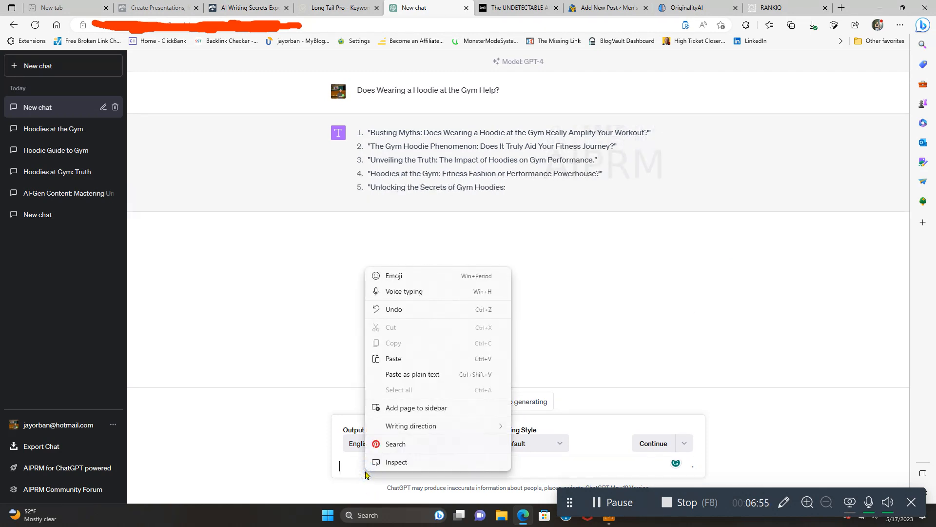
left_click(402, 360)
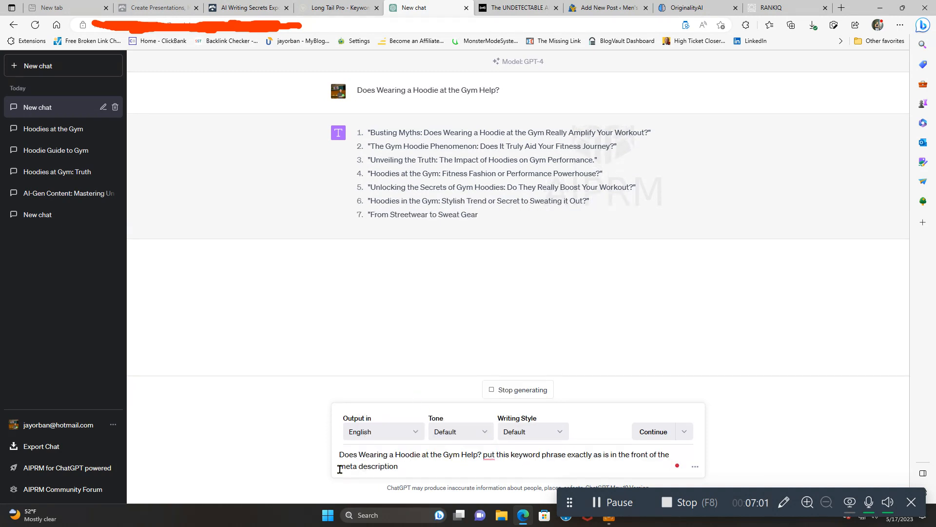
left_click_drag(339, 467, 408, 470)
type("ti")
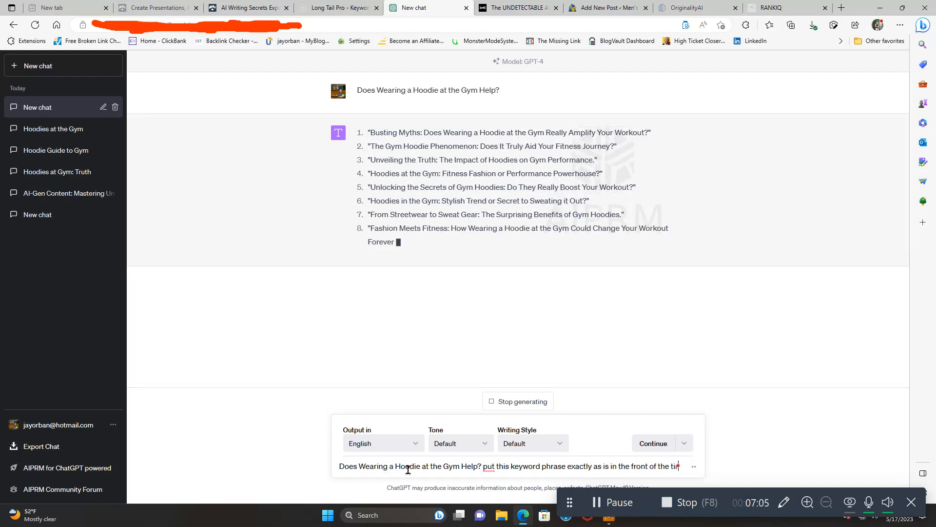
type("tle")
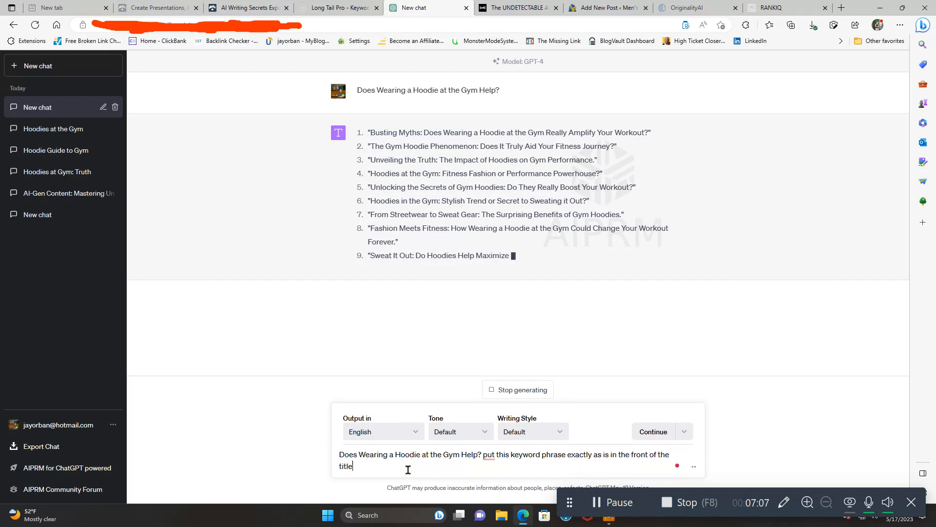
type(".")
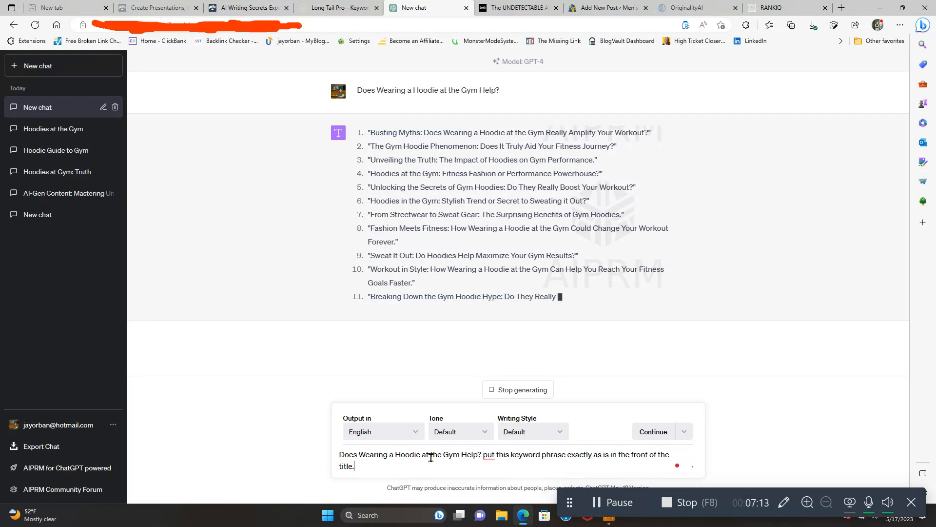
Add "Redo: " in front of the keyword phrase and send the message to regenerate the titles.
left_click(340, 454)
type("Red")
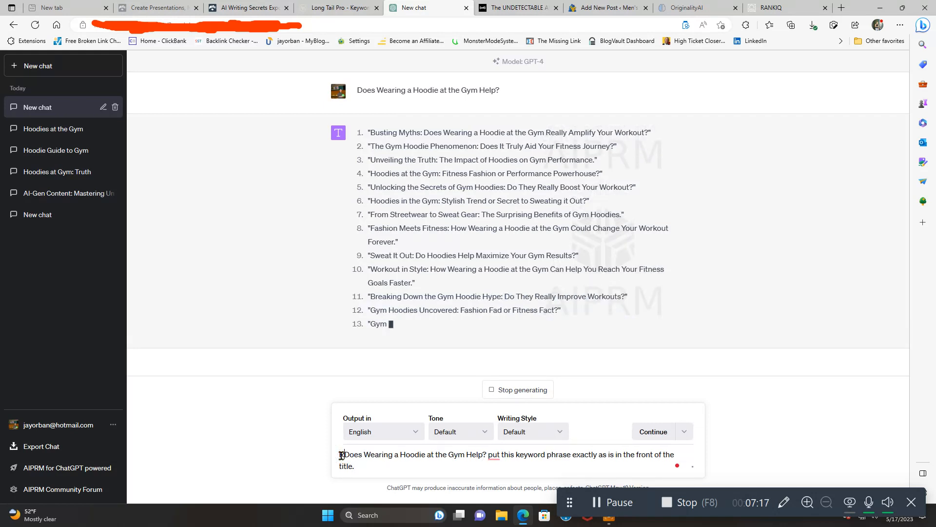
type("o")
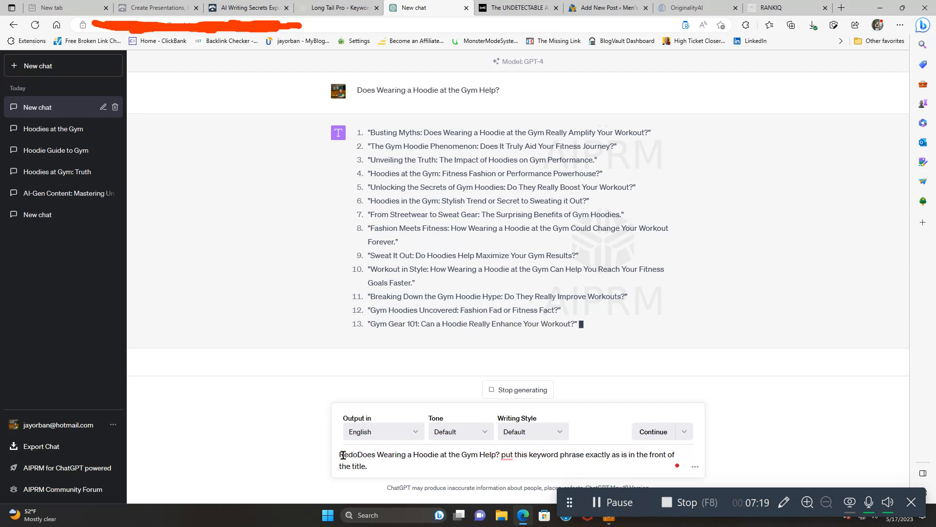
type(":")
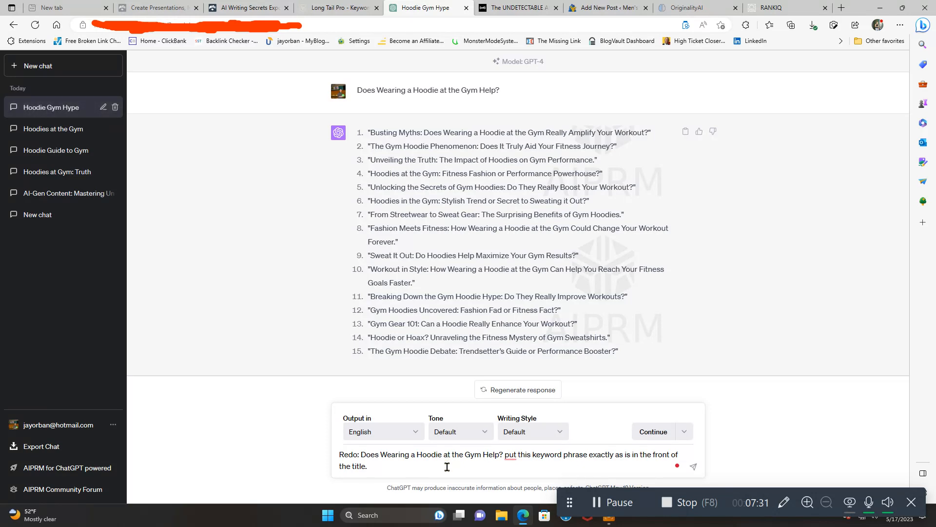
key("Return")
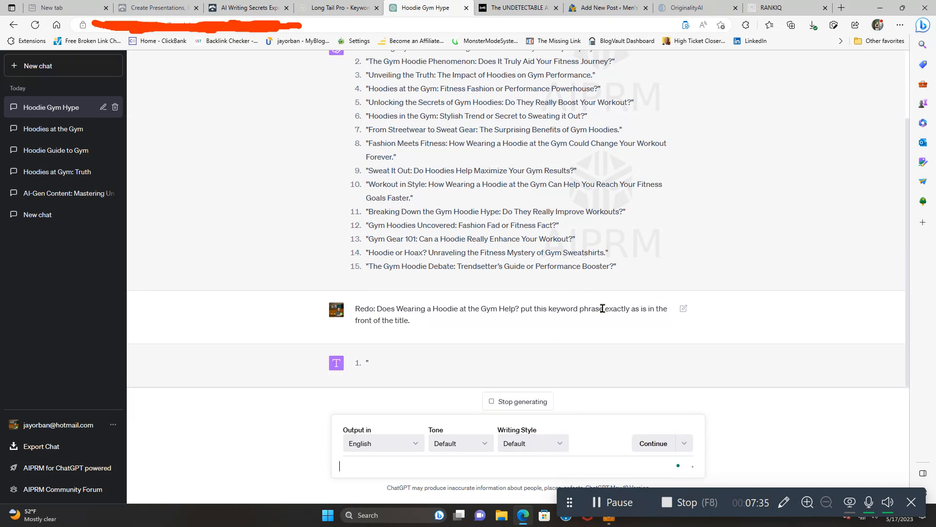
scroll(602, 310, "up", 2)
scroll(602, 312, "down", 2)
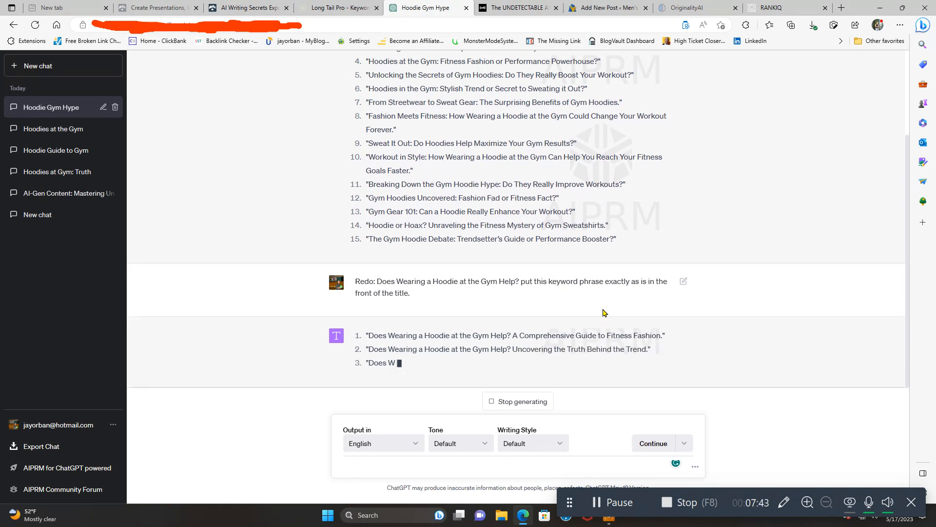
Start a new message reading "Based on your expertise", removing the pasted keyword phrase and meta description instruction.
right_click(368, 469)
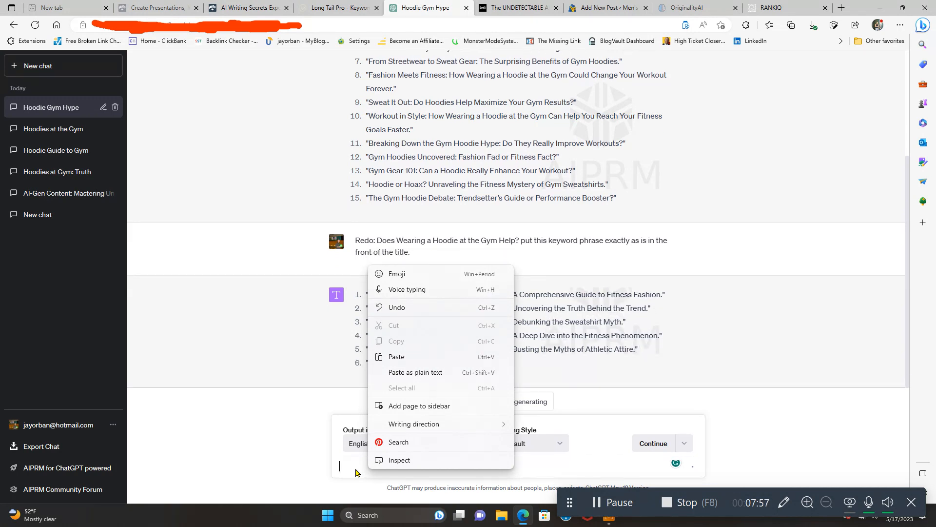
type("Does Wearing a Hoodie at the Gym Help? put this keyword phrase exactly as is in the front of the meta descriptions")
type("on ")
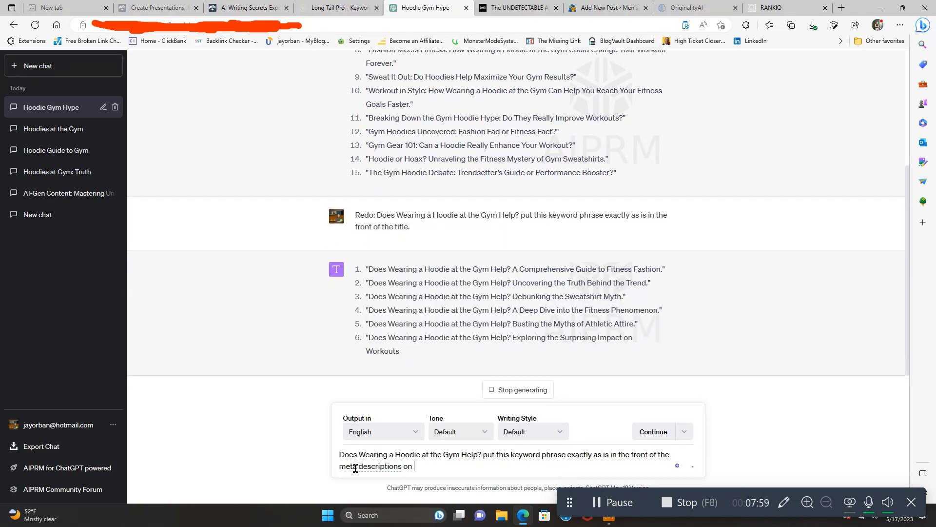
type("your expe")
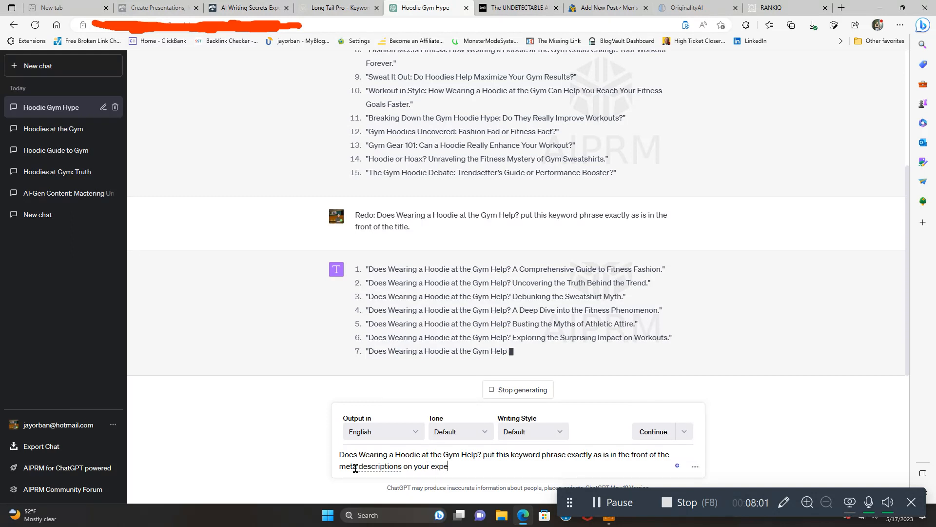
type("rtise")
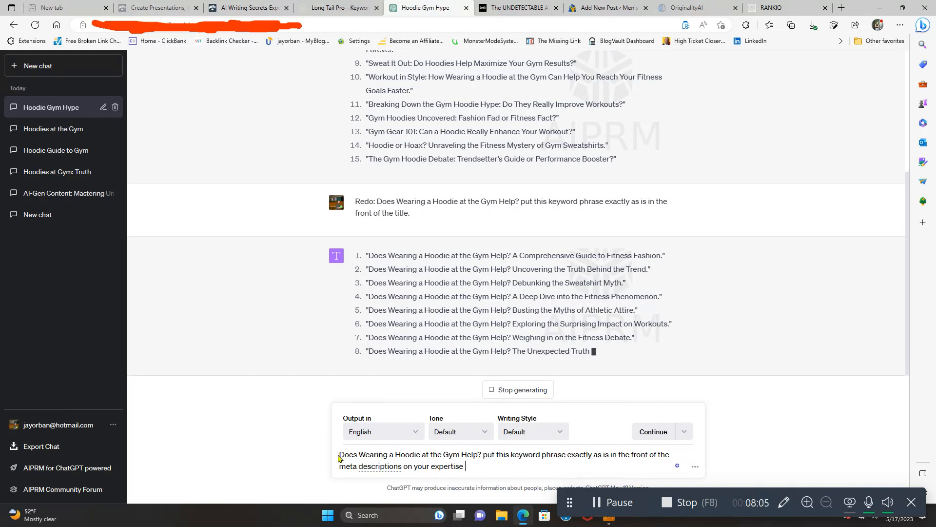
left_click_drag(339, 455, 404, 464)
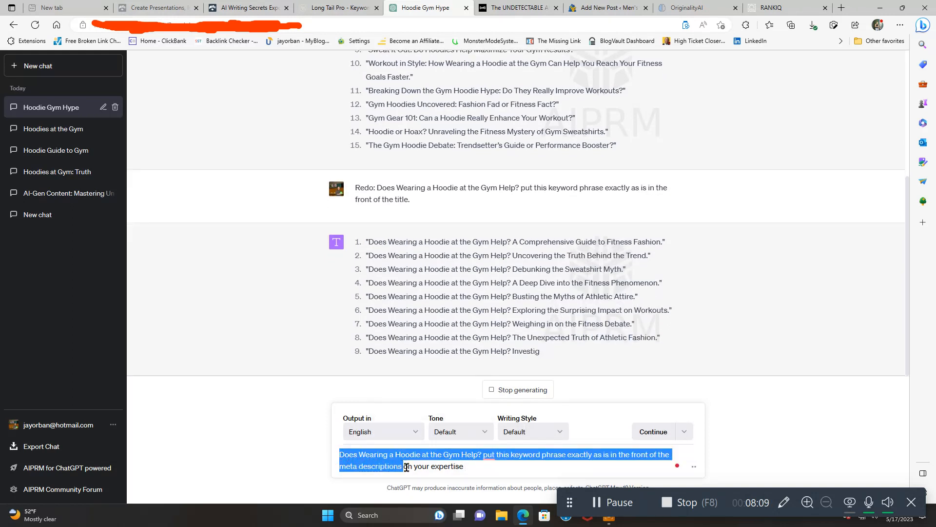
key("BackSpace")
type("Bas")
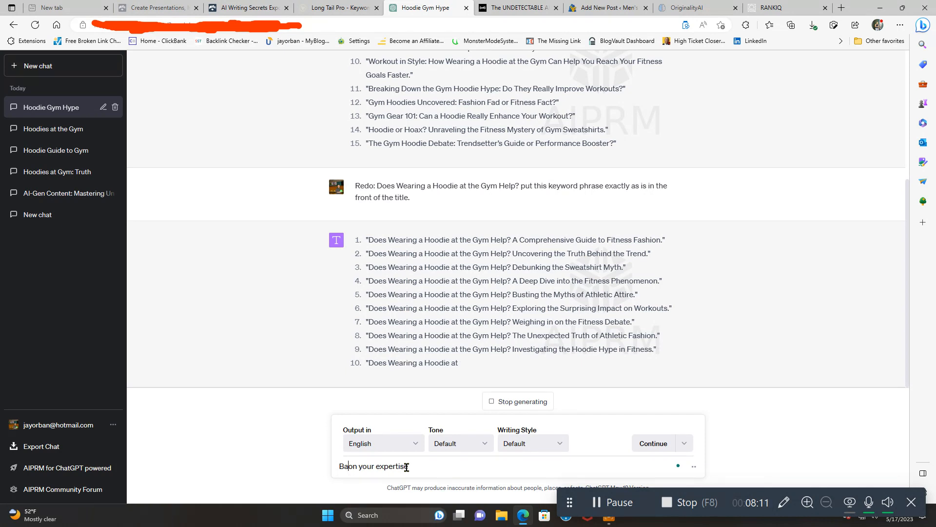
type("ed")
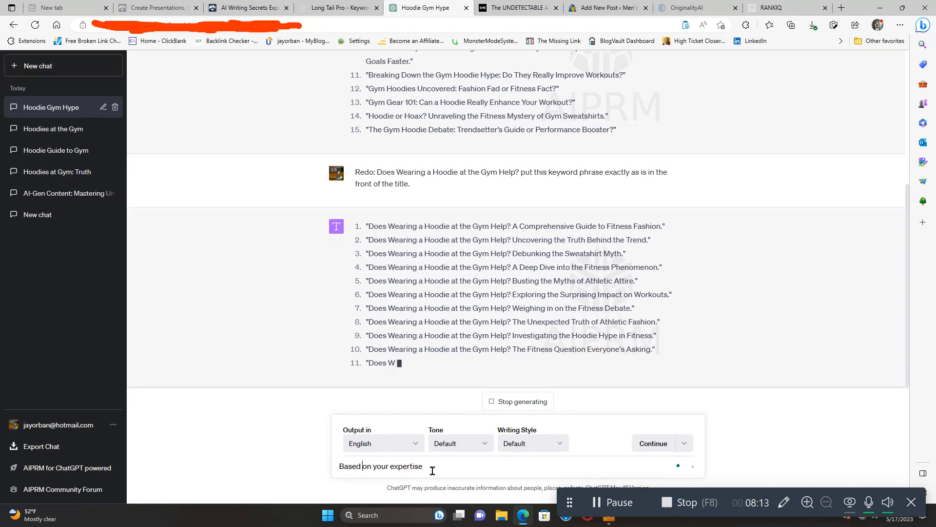
Complete the message with "which version of this title would get the most clicks and traffic from Google search?" and send it.
left_click(440, 466)
type("wh")
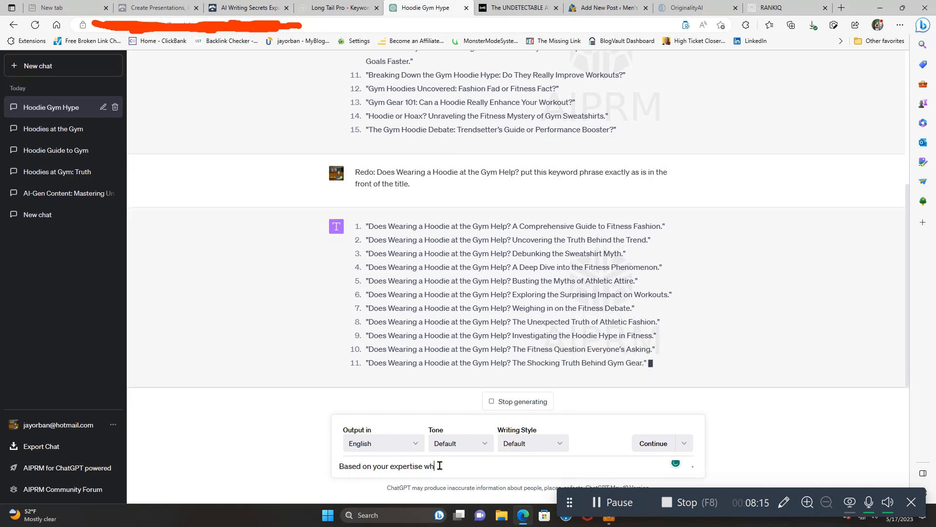
type("ich versio")
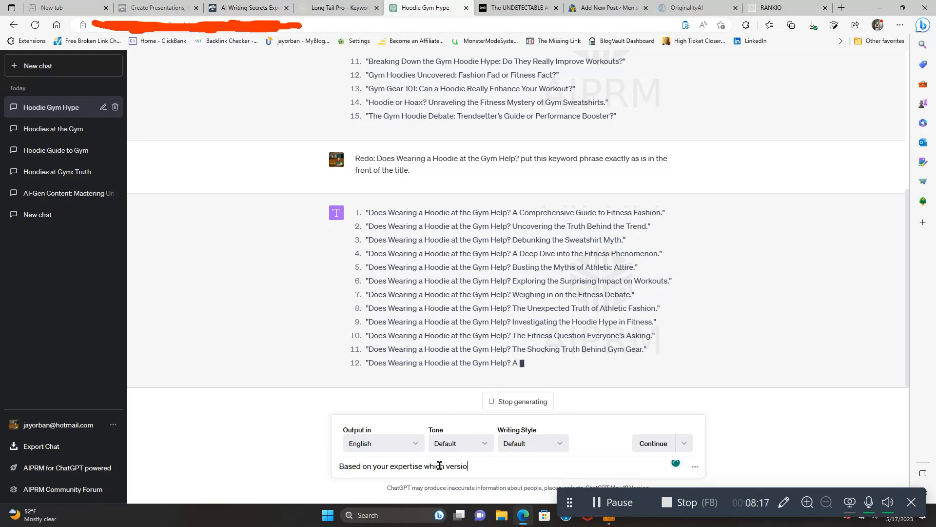
type("n of this tit")
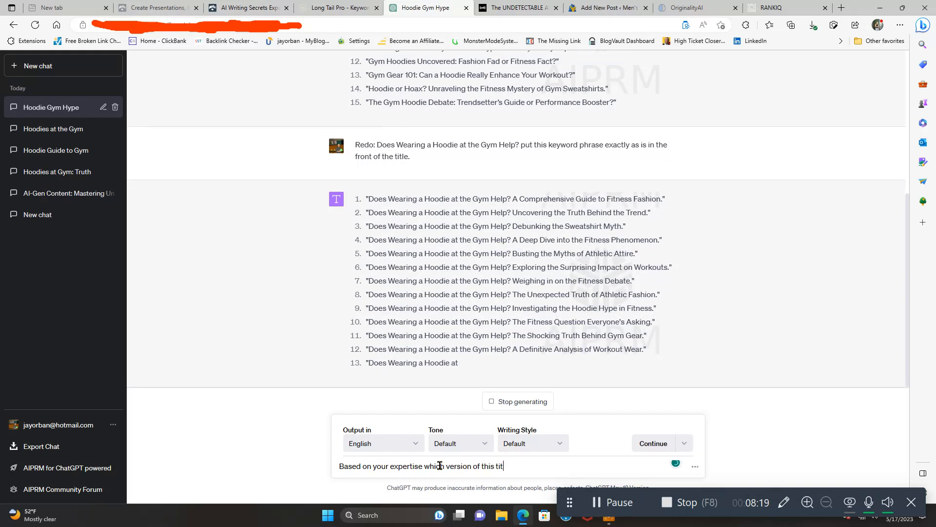
type("le would ")
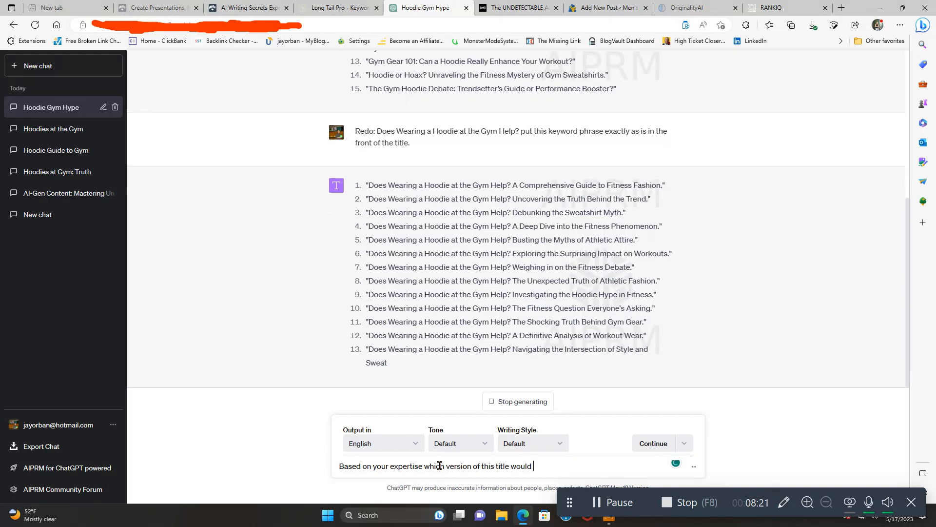
type("get the mos")
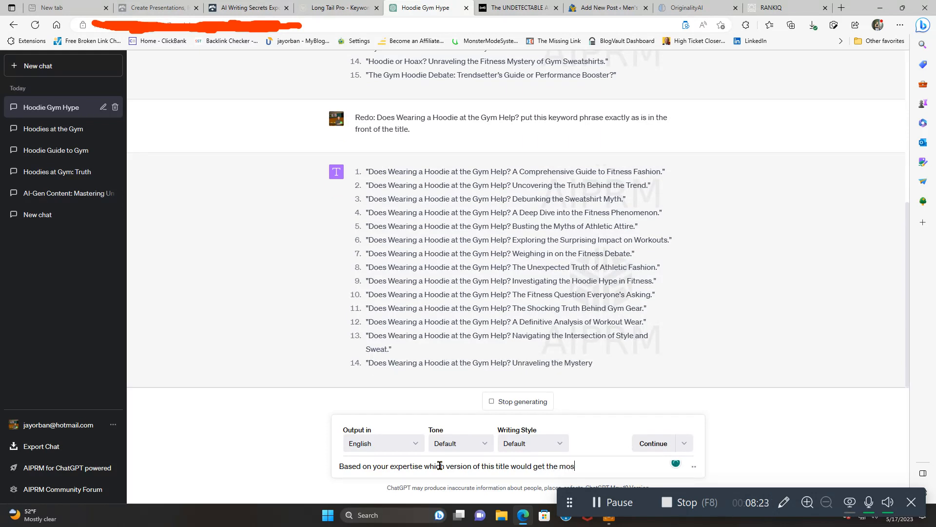
type("t clicks an")
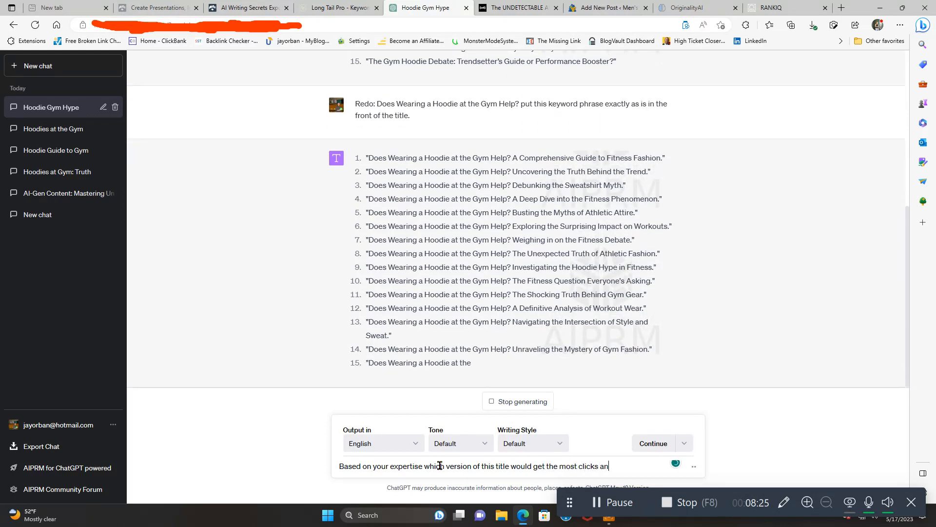
type("d trs")
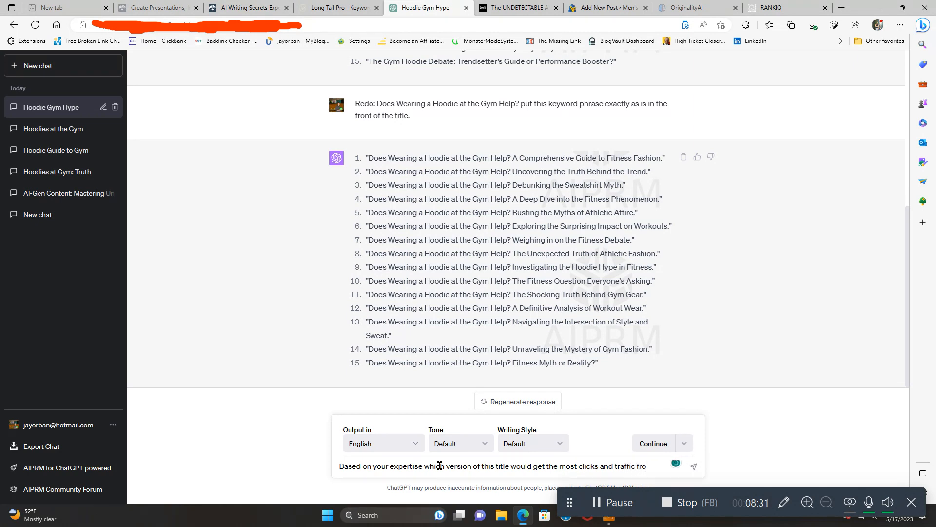
type("le search?")
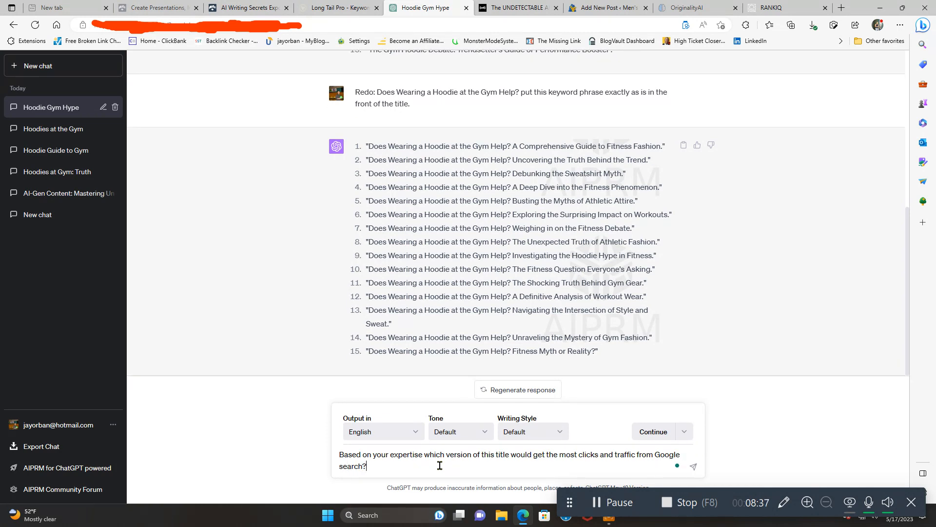
key("Return")
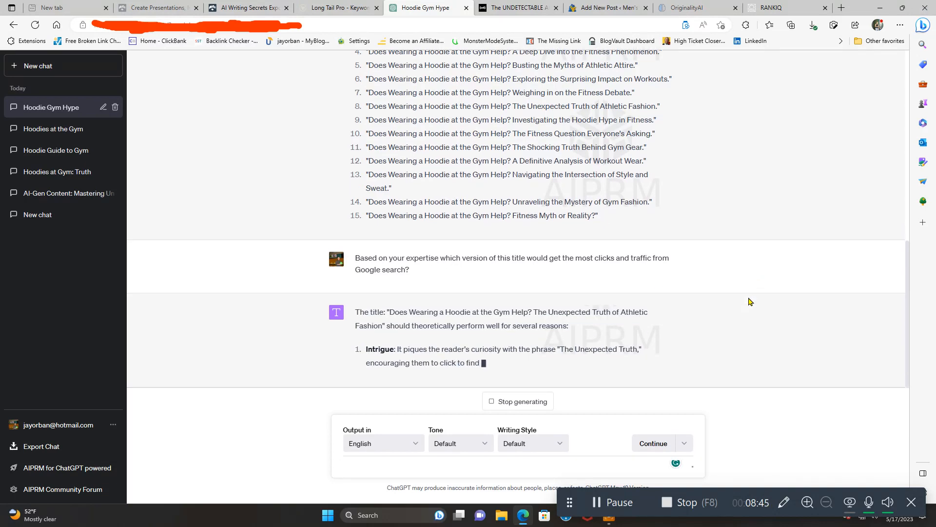
Read the title recommendation with its reasons and check the current title of the WordPress post.
scroll(750, 301, "up", 2)
scroll(750, 301, "down", 2)
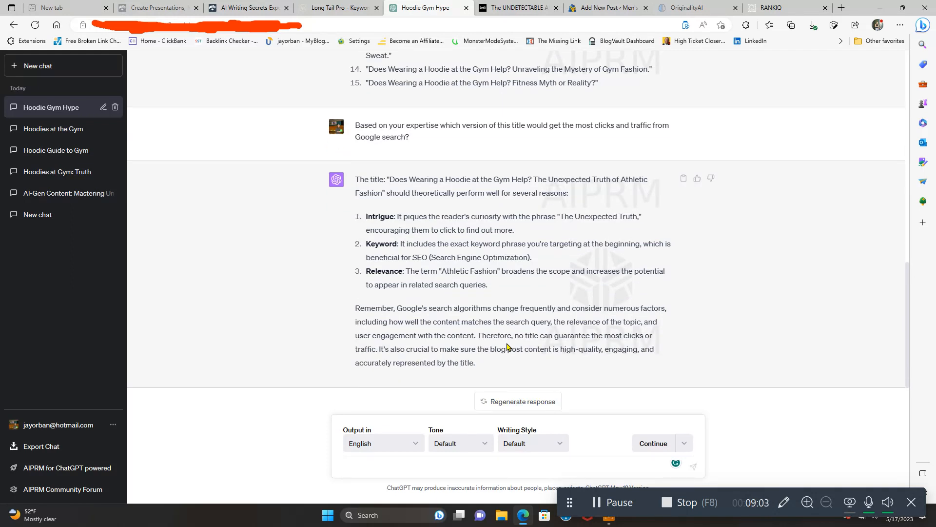
scroll(637, 331, "up", 2)
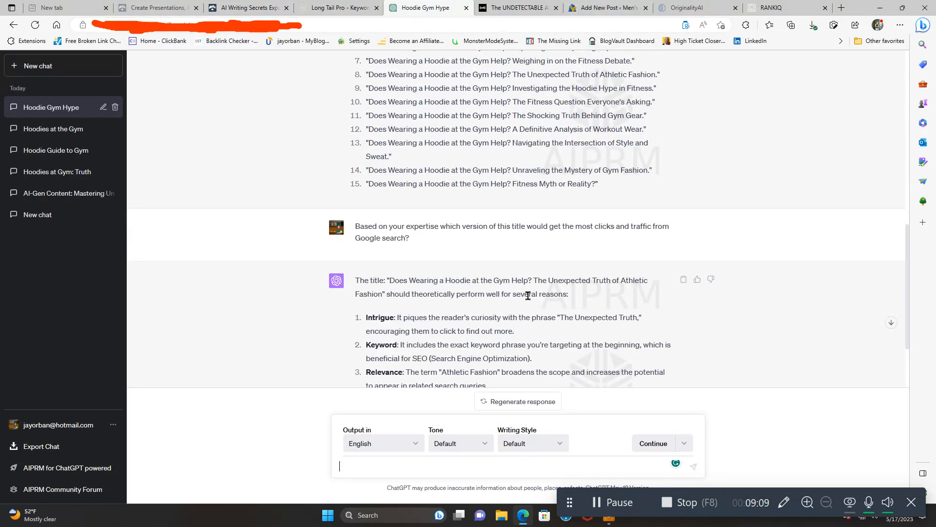
left_click(624, 13)
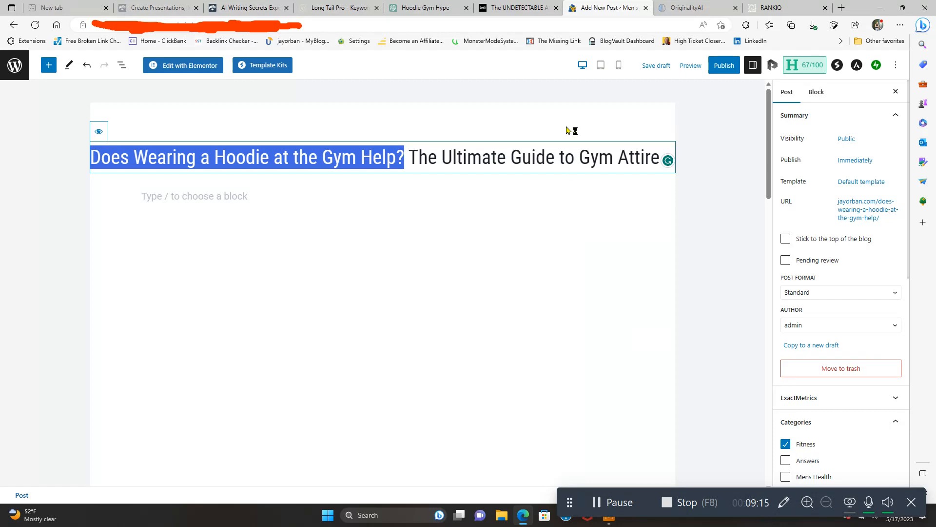
Switch back to ChatGPT and copy the recommended title "Does Wearing a Hoodie at the Gym Help? The Unexpected Truth of Athletic Fashion".
mouse_move(526, 8)
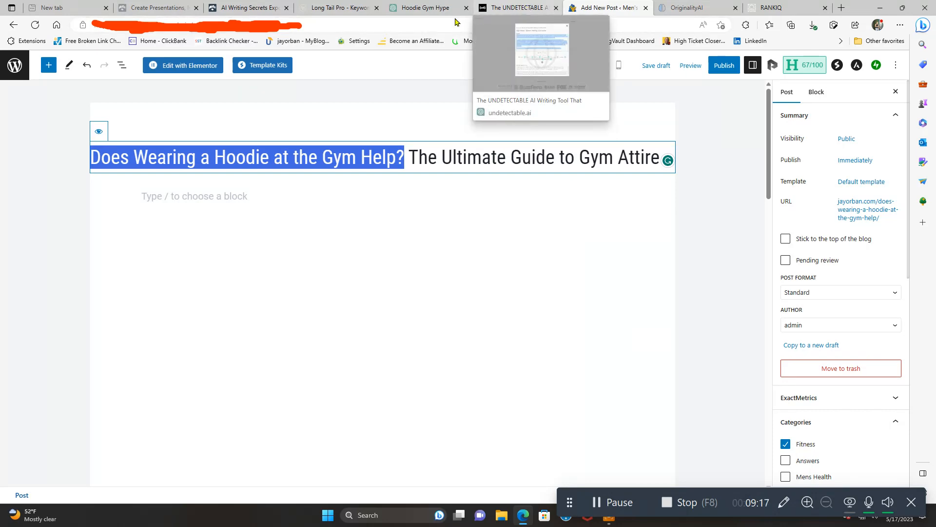
left_click(425, 8)
scroll(658, 338, "up", 2)
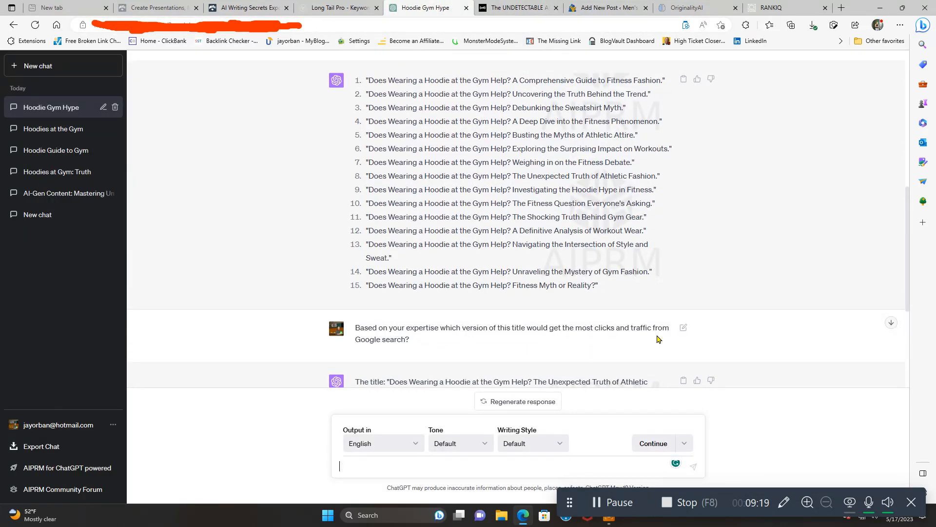
scroll(657, 339, "down", 2)
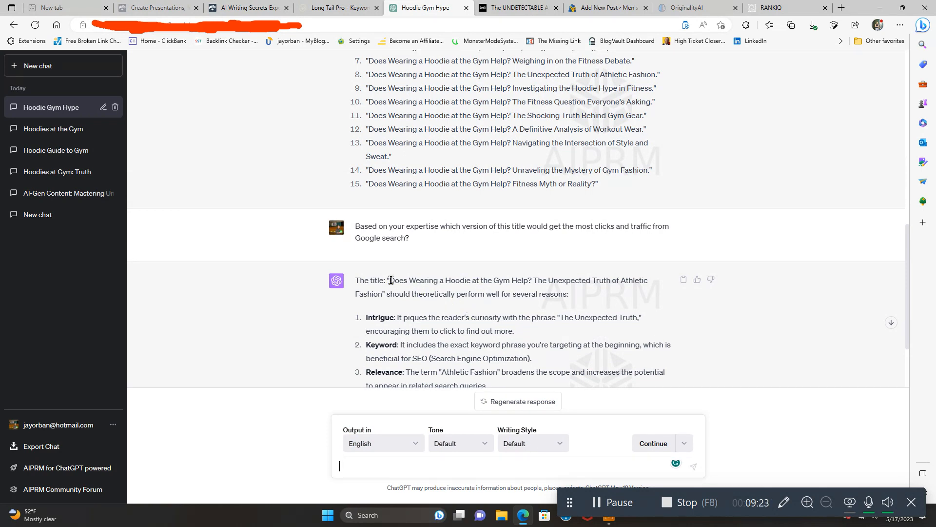
left_click_drag(389, 278, 387, 292)
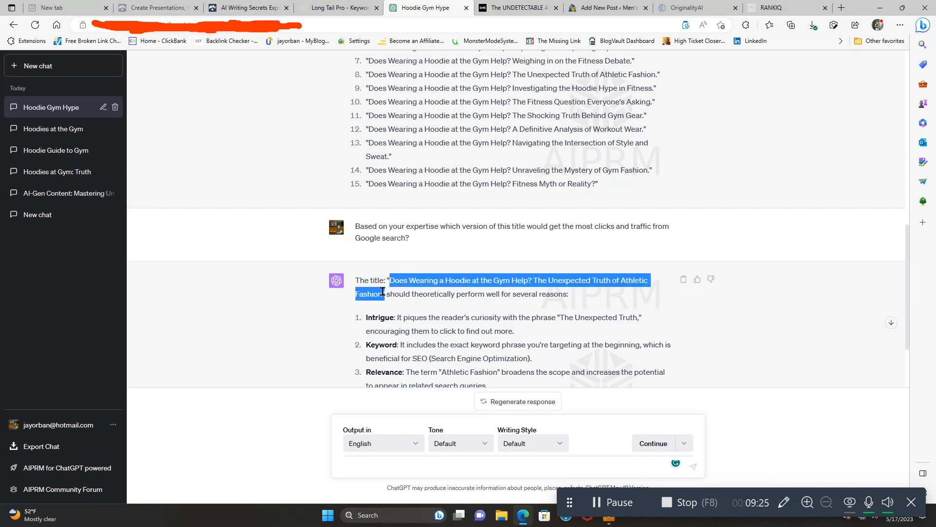
right_click(383, 292)
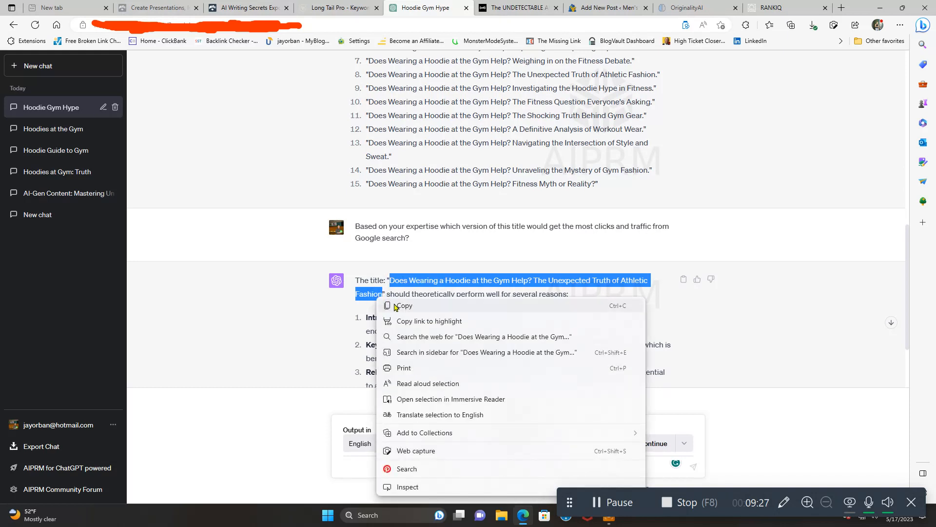
left_click(400, 305)
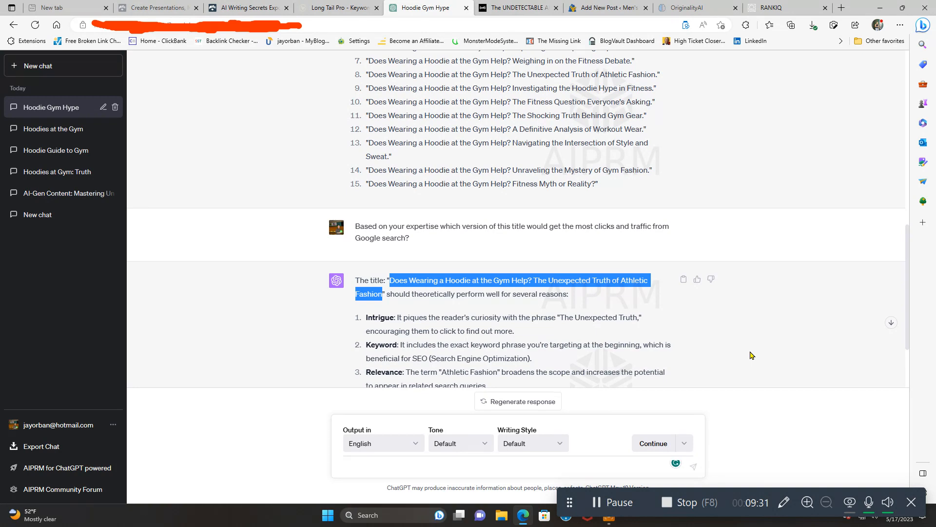
Switch to the WordPress post and copy its full title, "Does Wearing a Hoodie at the Gym Help? The Ultimate Guide to Gym Attire".
scroll(758, 355, "down", 2)
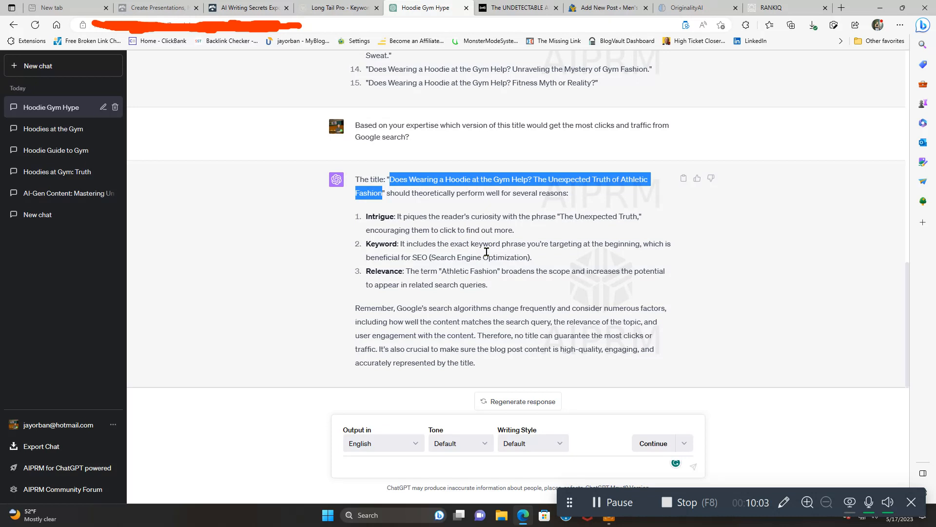
left_click(613, 9)
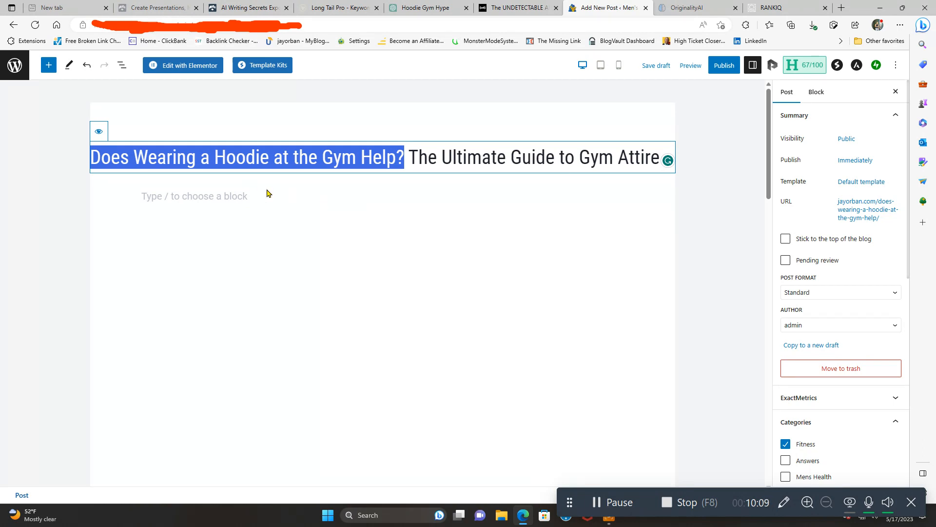
left_click(438, 156)
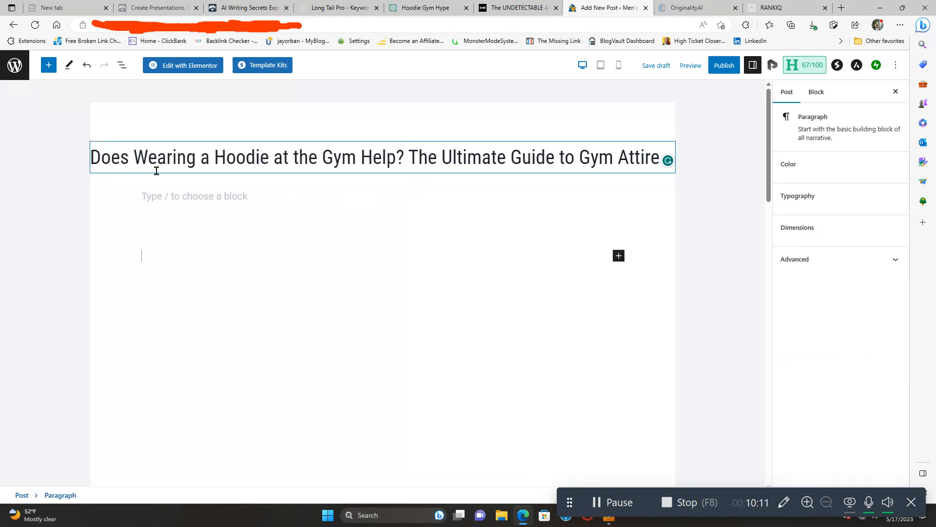
left_click(112, 161)
left_click_drag(90, 157, 659, 160)
right_click(583, 163)
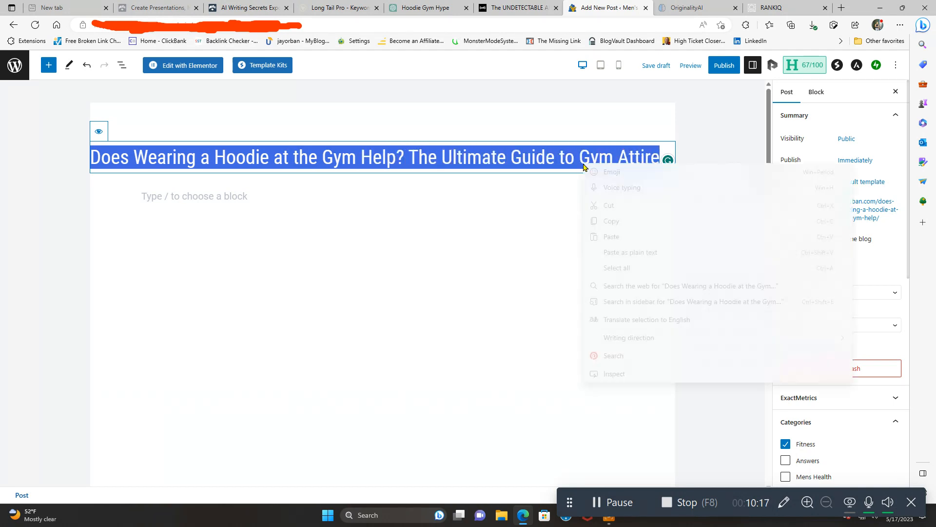
left_click(605, 223)
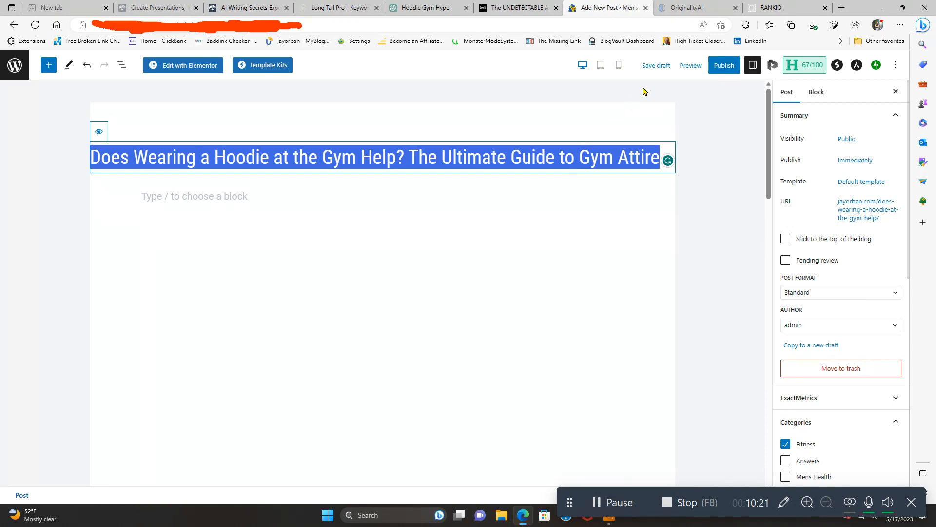
Return to ChatGPT, start a new GPT-4 chat and choose the own AIPRM prompt "Best Meta Description 200 Words".
left_click(531, 8)
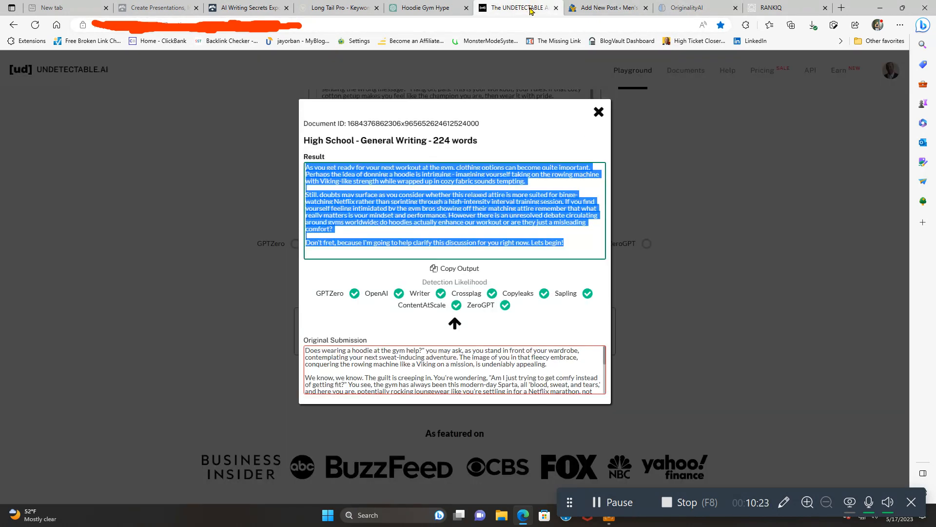
left_click(421, 15)
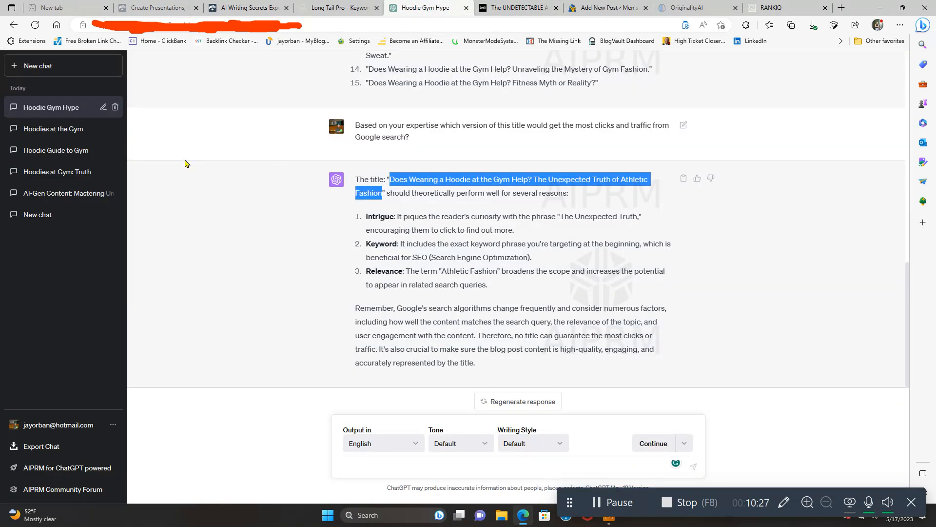
left_click(59, 70)
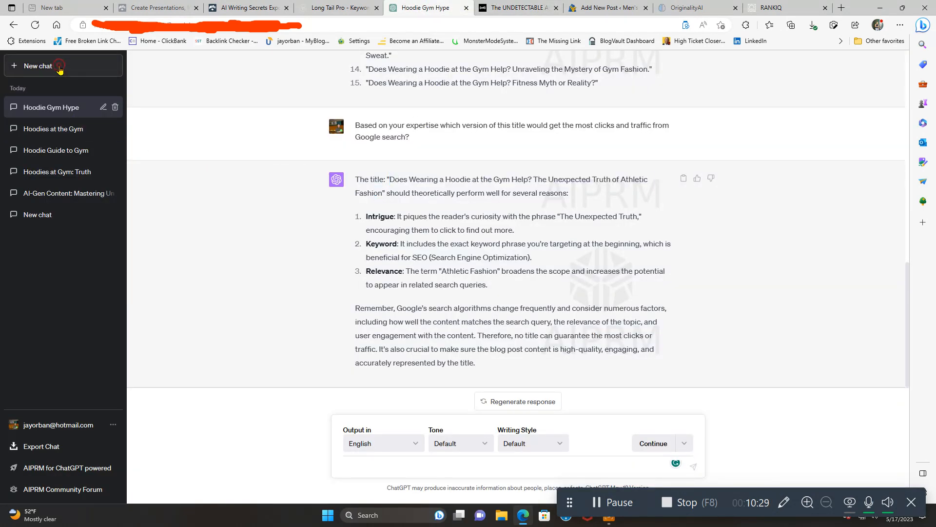
scroll(659, 333, "up", 6)
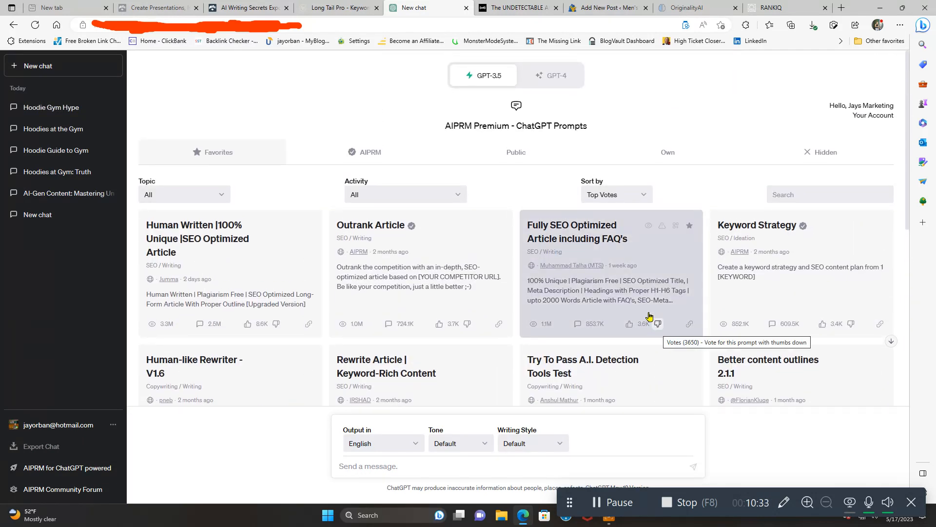
left_click(550, 77)
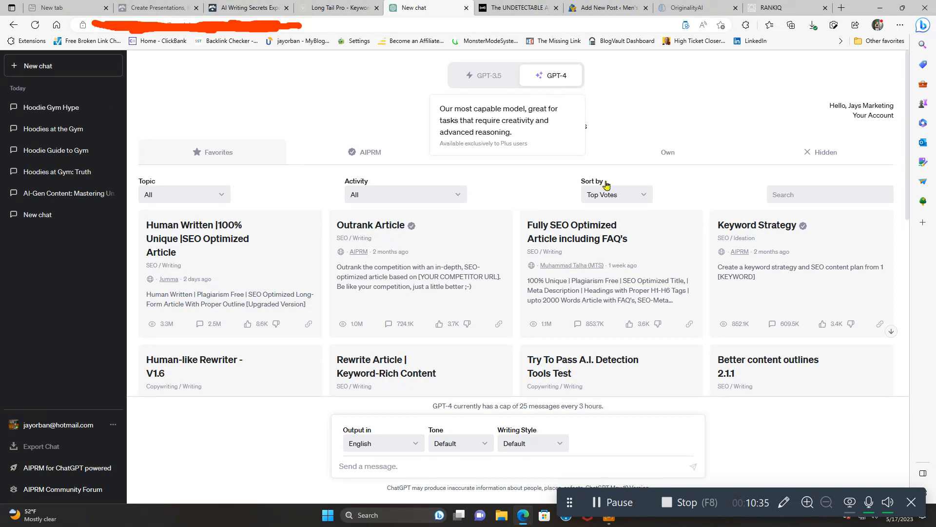
left_click(674, 155)
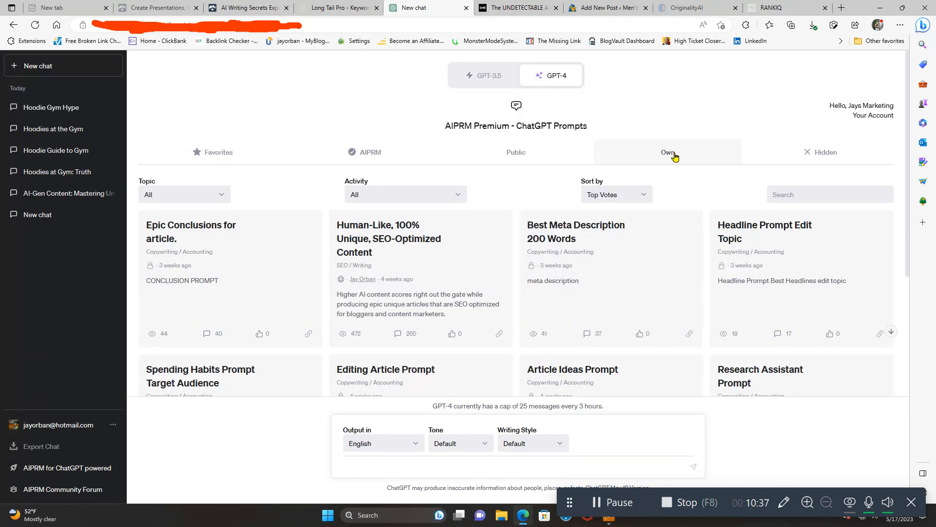
left_click(586, 268)
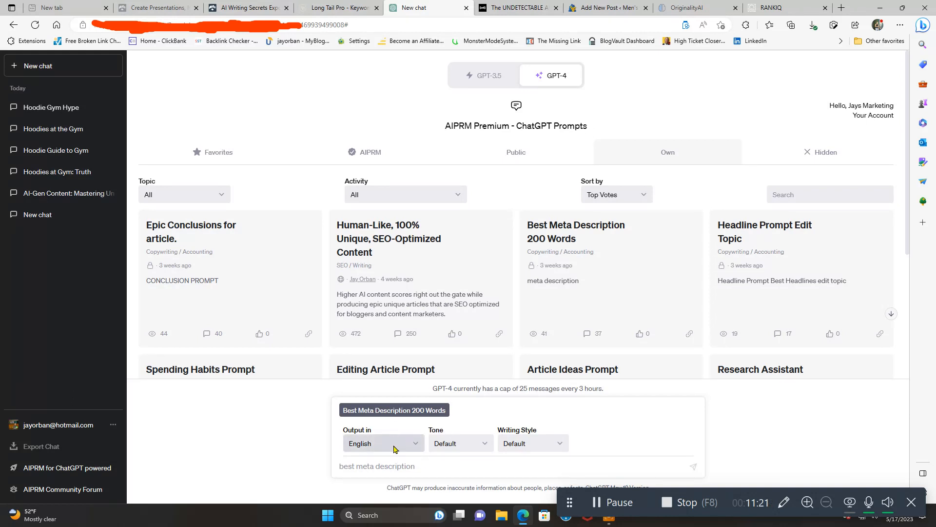
Set the prompt's tone to Humorous and its writing style to Creative.
left_click(459, 448)
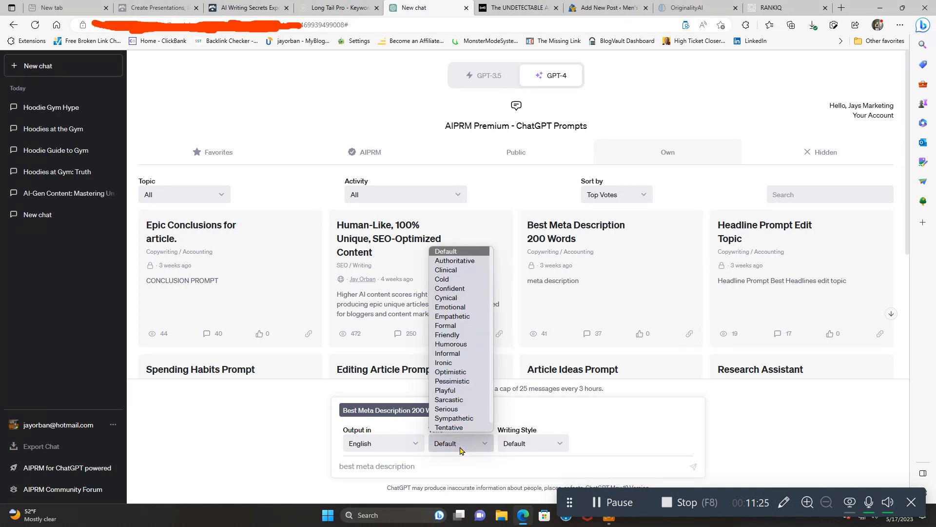
left_click(471, 348)
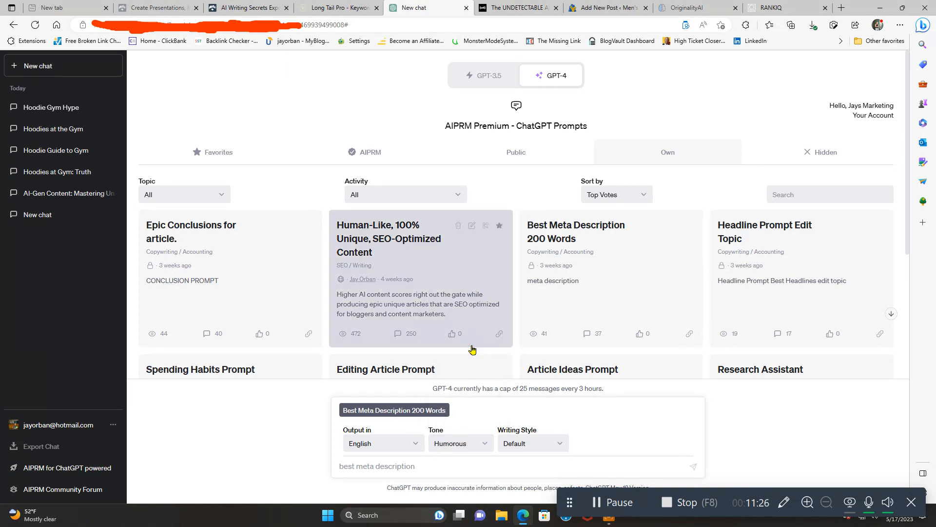
left_click(553, 449)
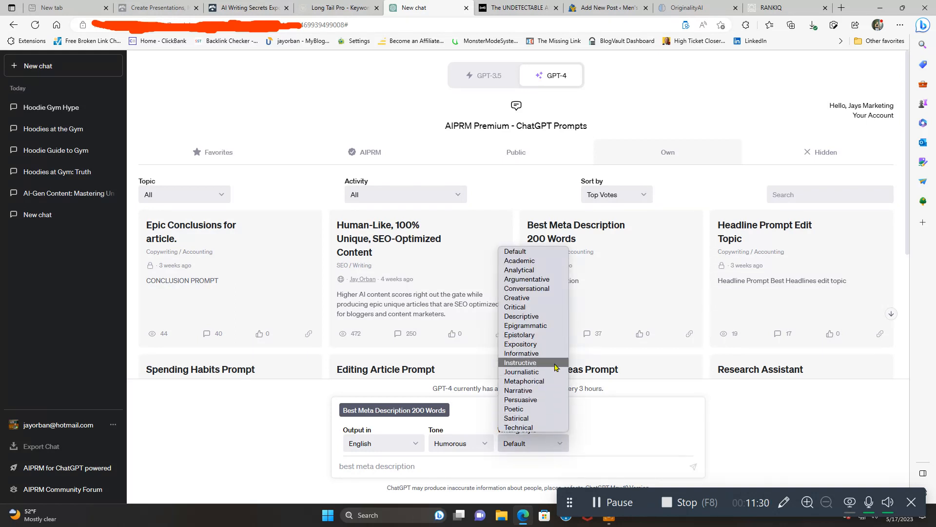
left_click(554, 299)
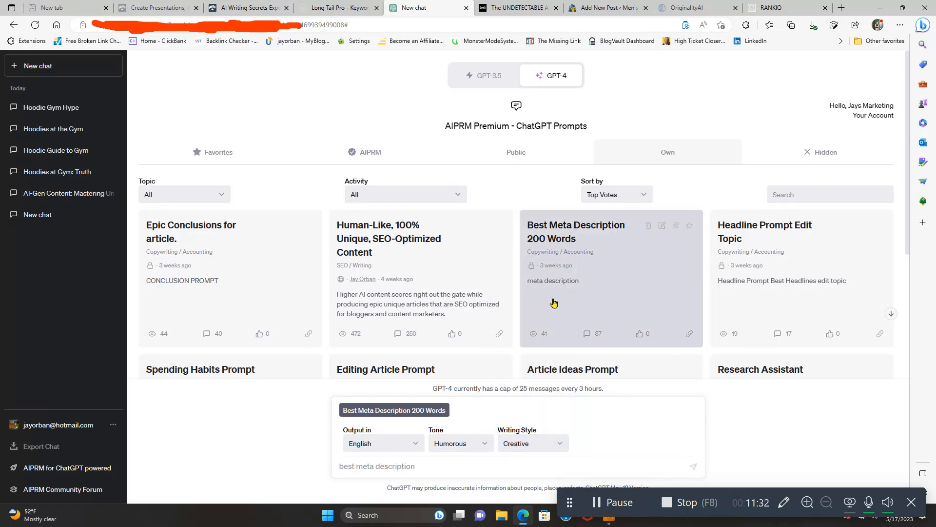
Paste the copied post title "Does Wearing a Hoodie at the Gym Help? The Ultimate Guide to Gym Attire" as the message and send it.
left_click(381, 467)
right_click(381, 467)
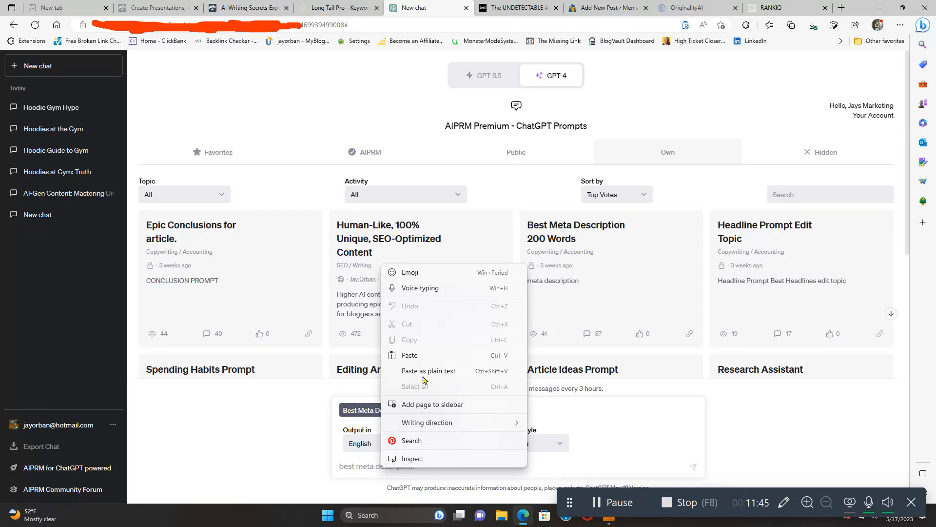
left_click(424, 355)
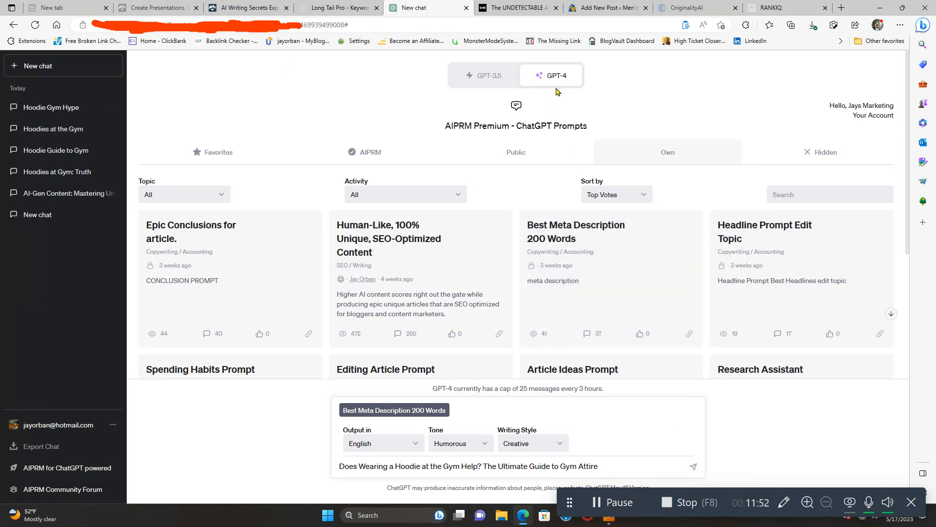
left_click(693, 469)
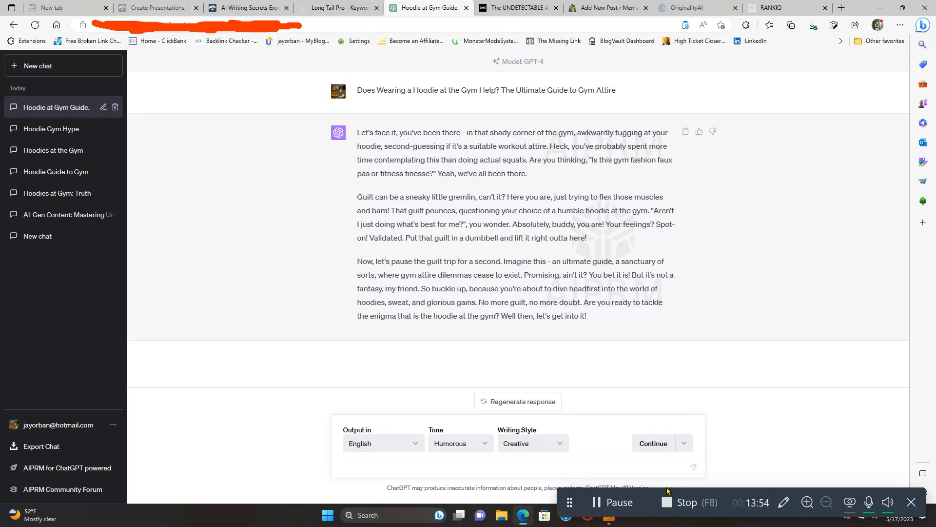
Send the follow-up "redo and add the keyword phrase Does wearing a hoodie at the gym help in the first sentence".
left_click(365, 463)
left_click(442, 463)
type("redo and add the keywor")
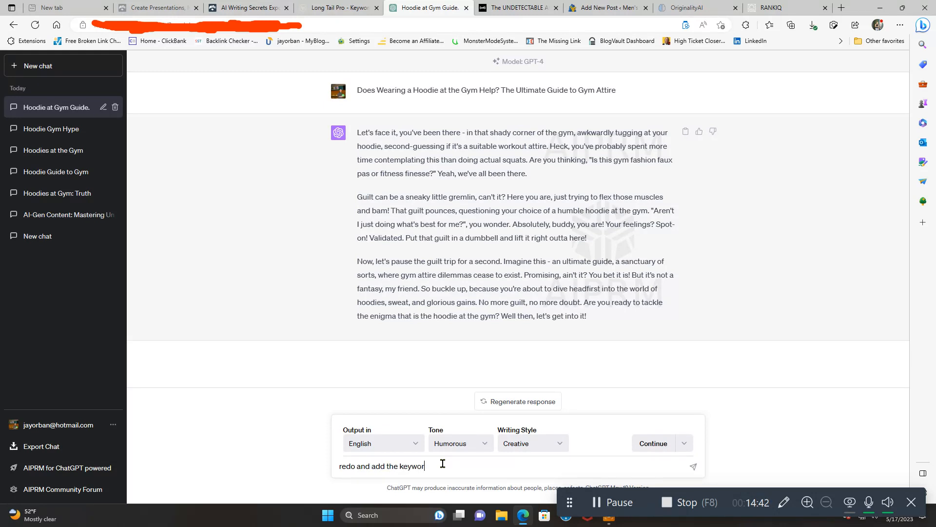
type("d phrase Does wearing a hoodie at the gym h")
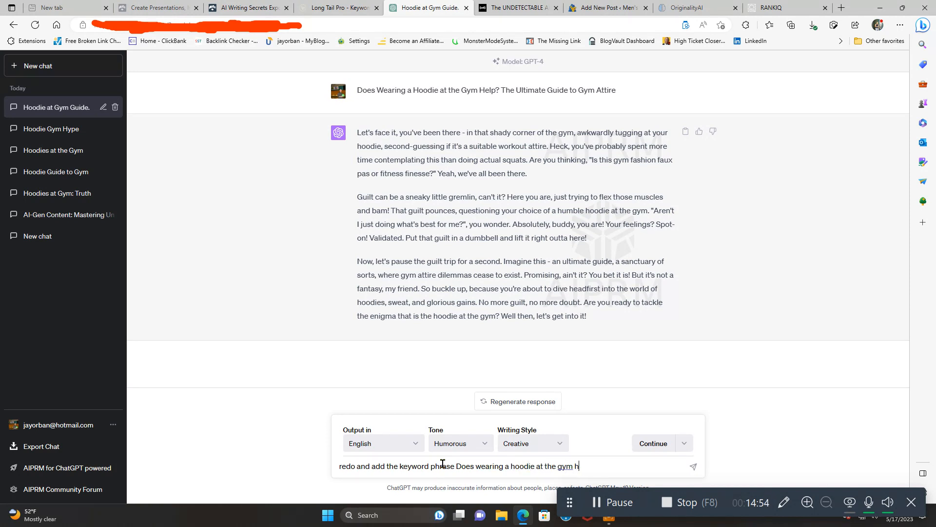
type("elp in the first sentence")
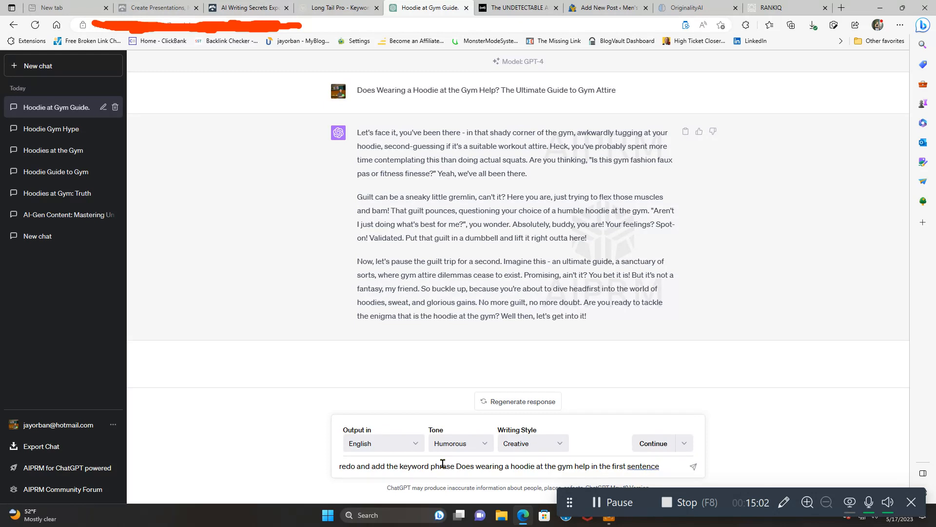
key("Return")
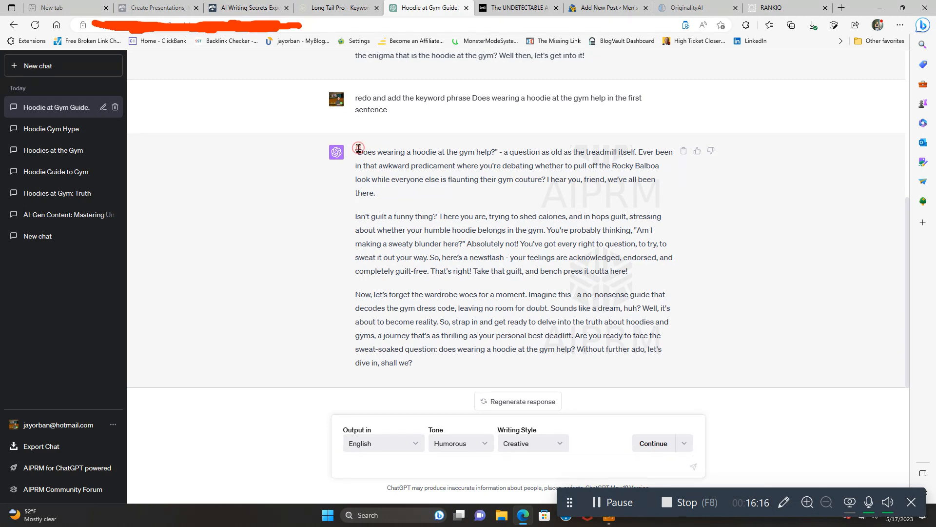
Copy the rewritten three-paragraph introduction from ChatGPT and paste it into the body of the WordPress post below the title.
left_click_drag(358, 150, 491, 354)
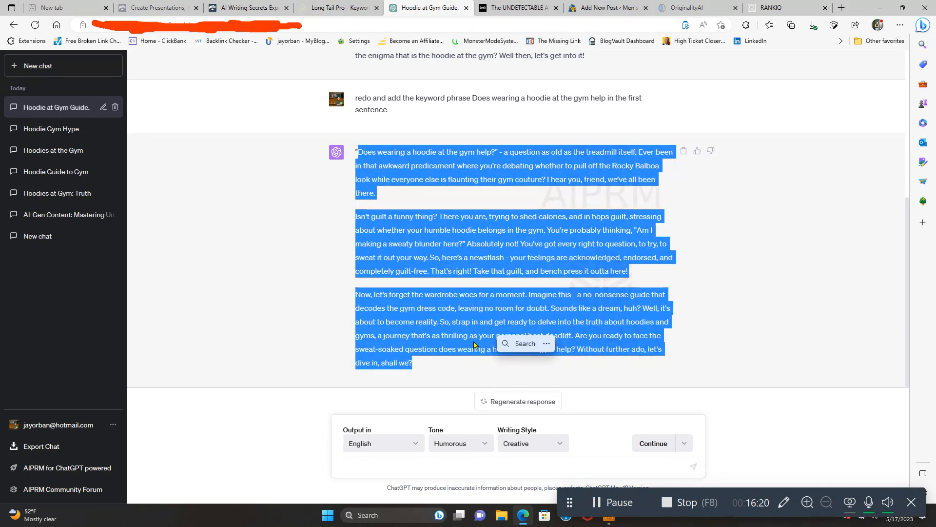
right_click(476, 345)
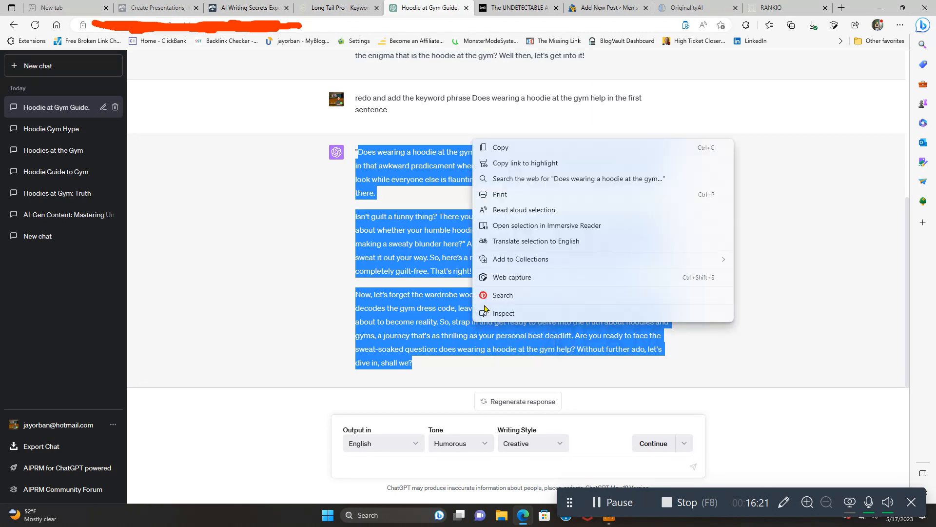
left_click(512, 148)
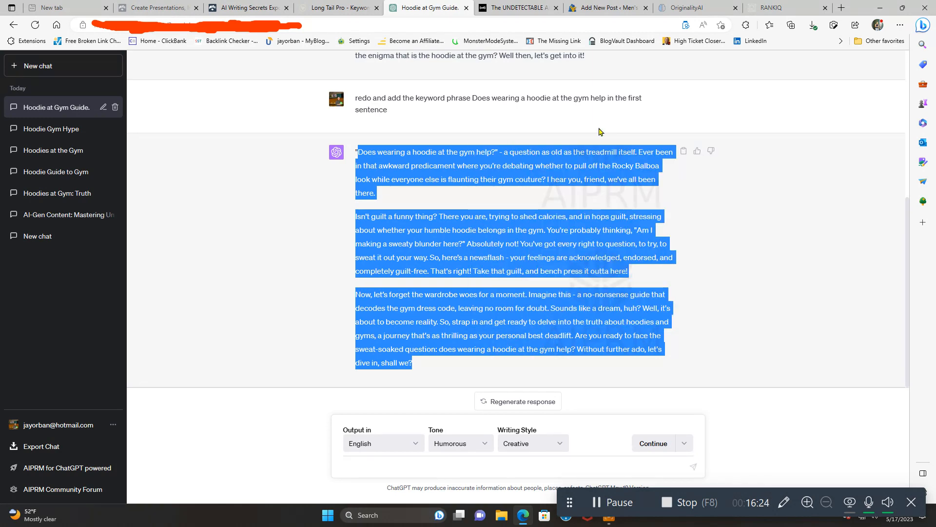
left_click(617, 15)
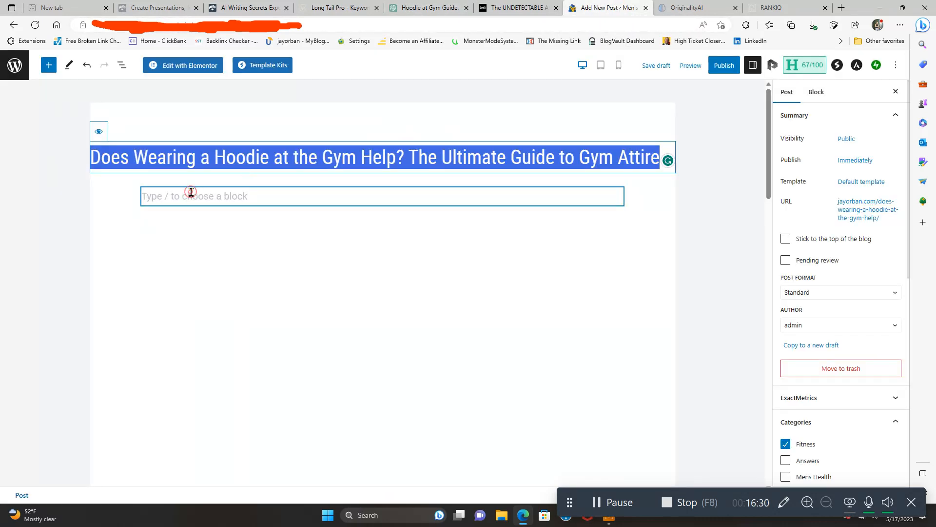
left_click(163, 197)
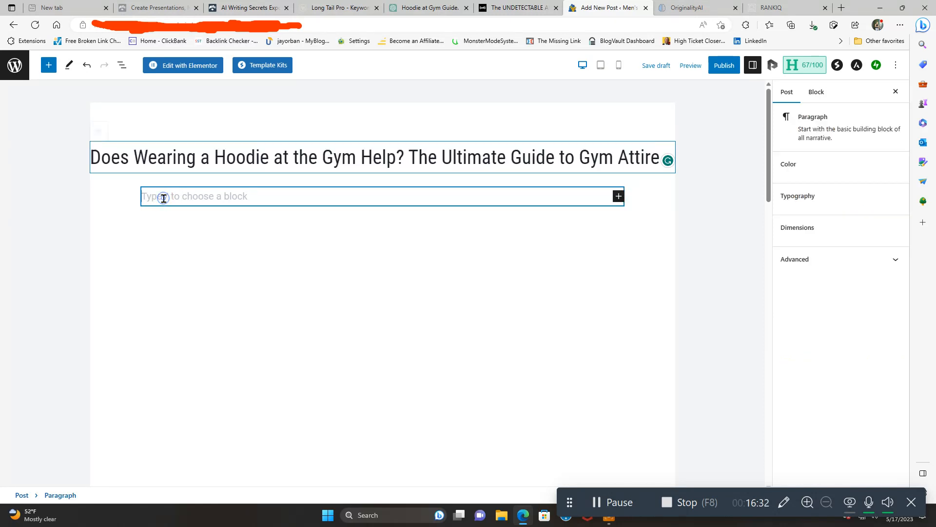
right_click(164, 198)
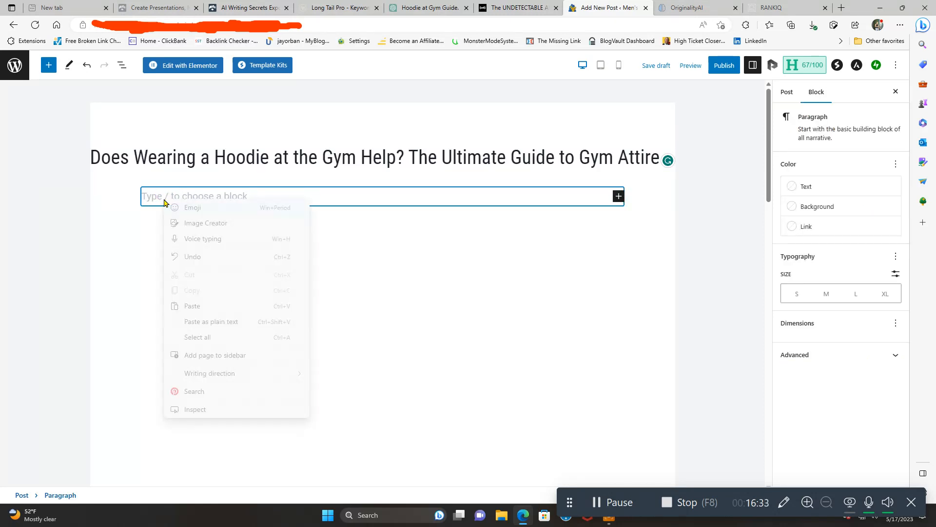
left_click(192, 306)
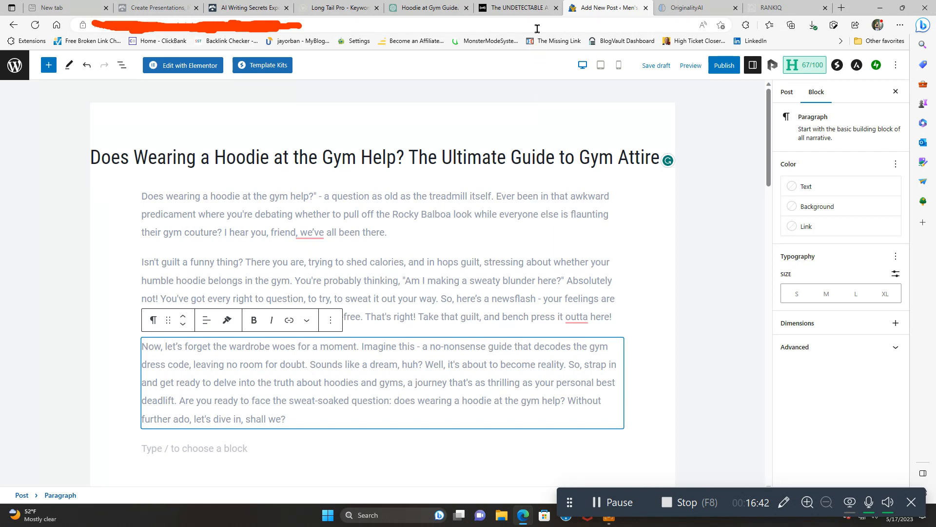
Switch to Undetectable.ai, close the previous result and clear all the old text from the humanizer's input box.
left_click(532, 8)
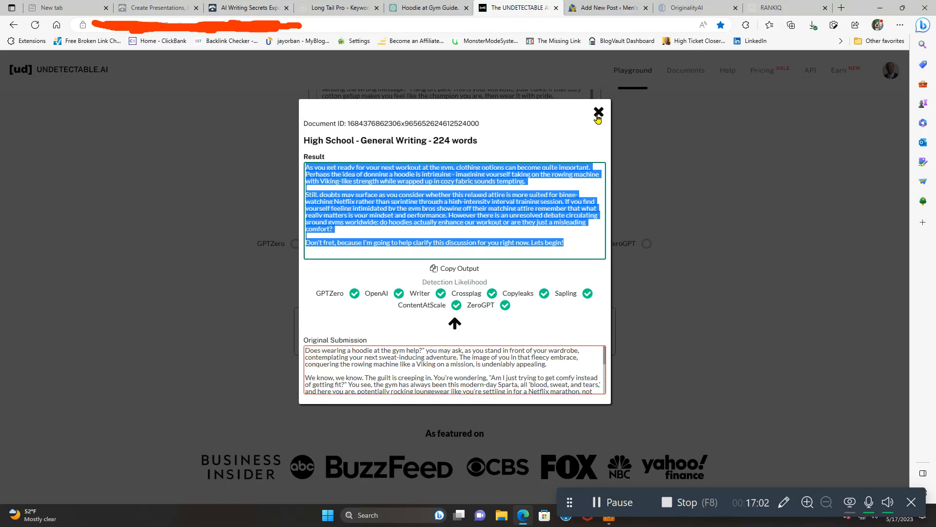
left_click(598, 113)
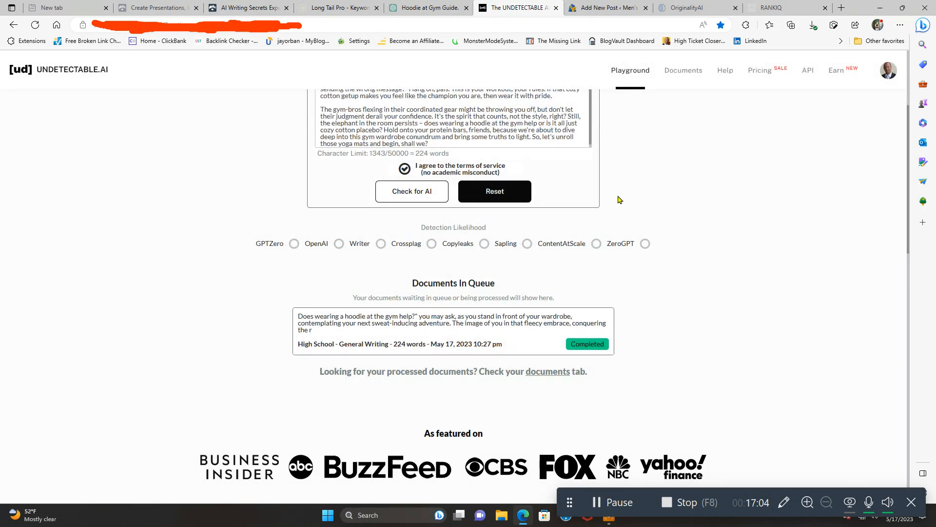
scroll(639, 276, "up", 3)
scroll(639, 277, "up", 1)
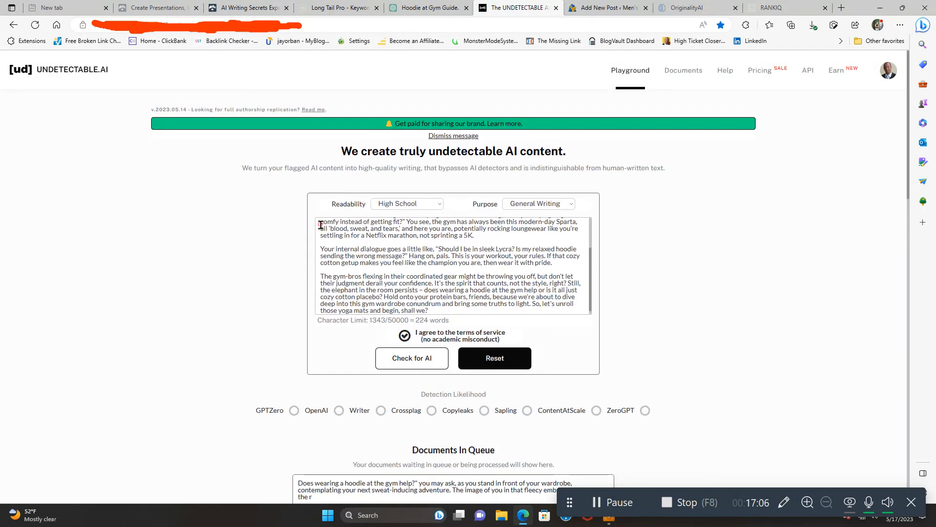
left_click_drag(321, 225, 629, 327)
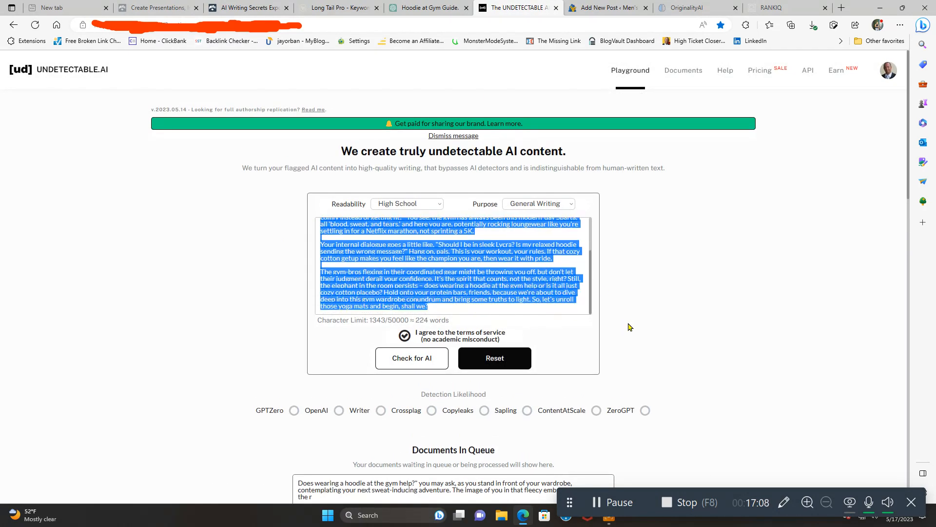
key("BackSpace")
left_click_drag(320, 226, 588, 264)
key("BackSpace")
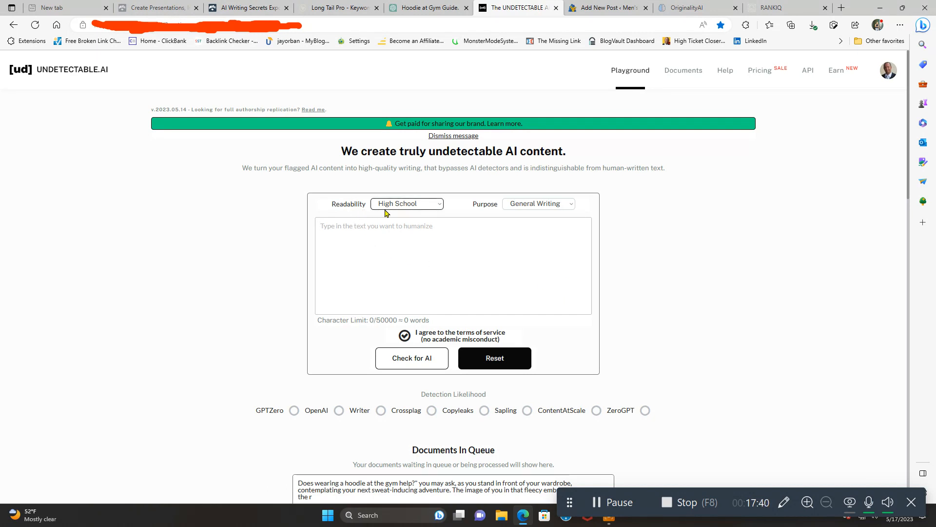
Look through the readability and purpose options offered by the humanizer.
left_click(414, 209)
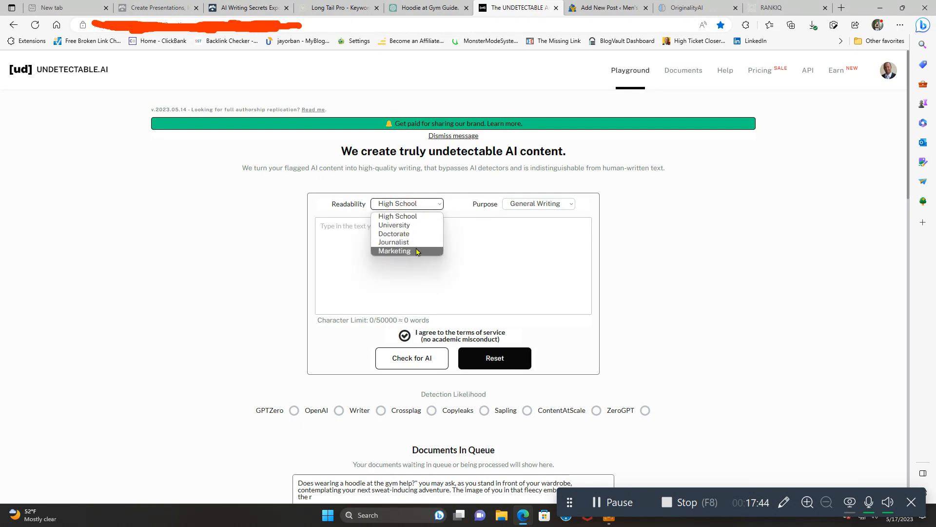
left_click(423, 218)
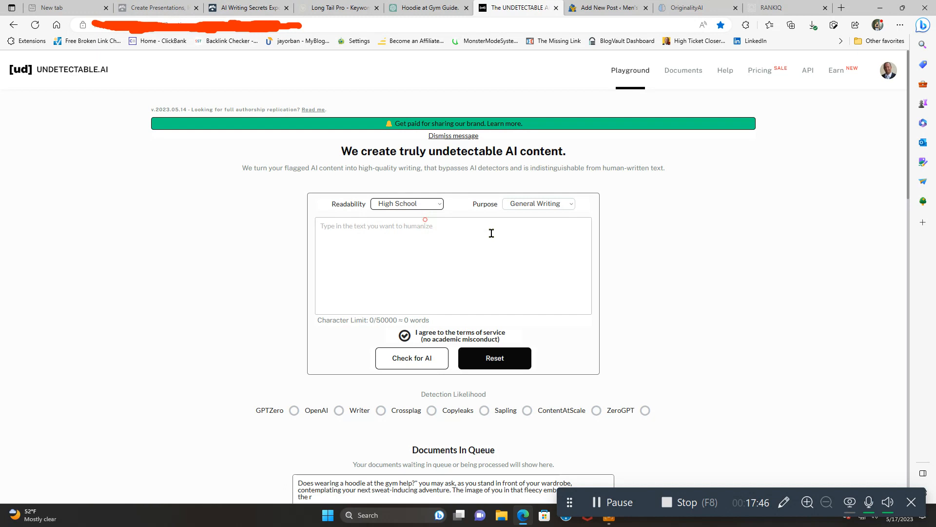
left_click(573, 207)
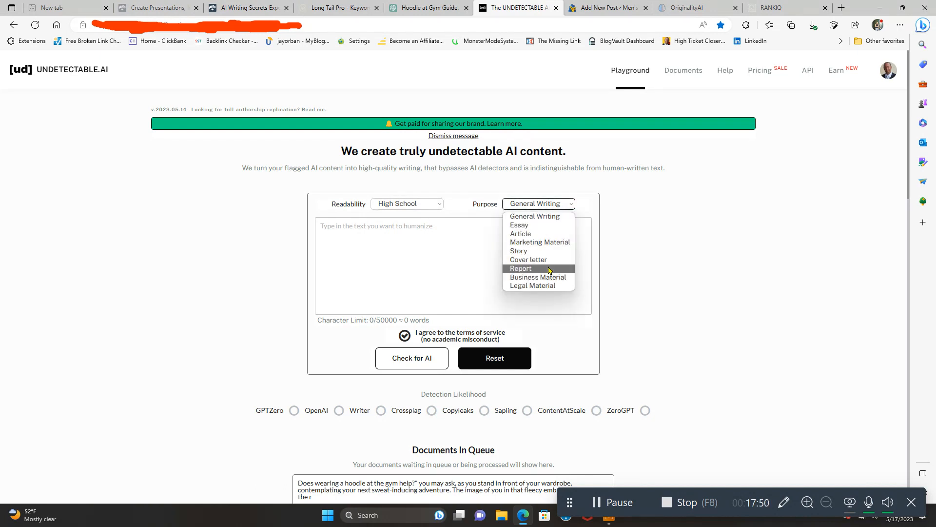
left_click(420, 251)
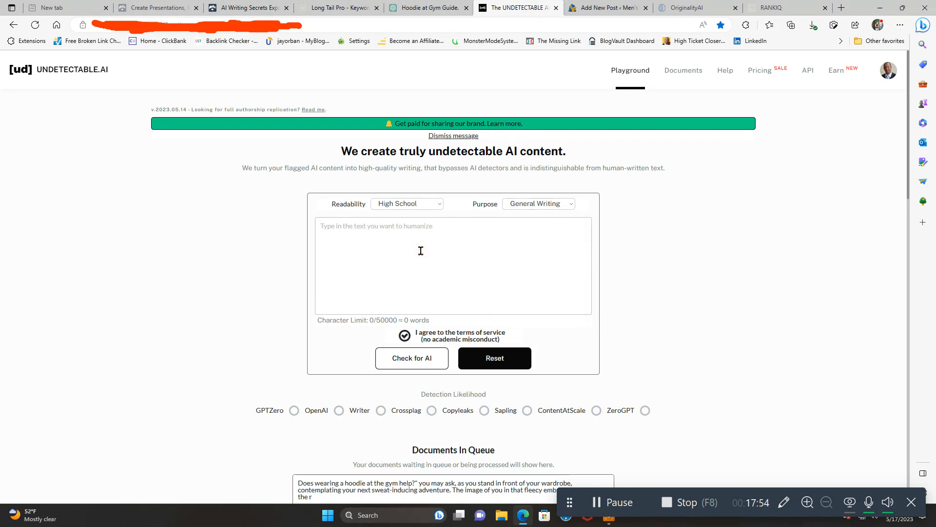
Paste the copied hoodie introduction into the humanizer's input box and check it for AI.
right_click(375, 228)
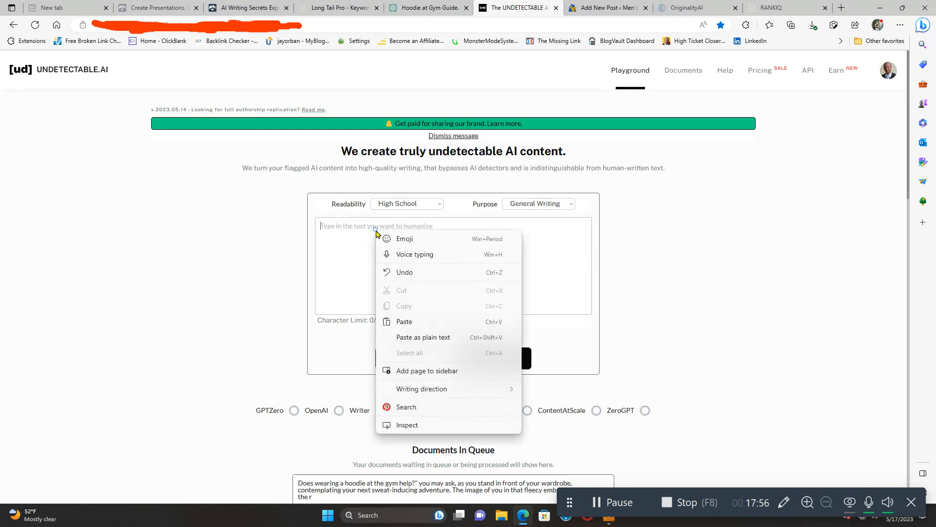
left_click(404, 321)
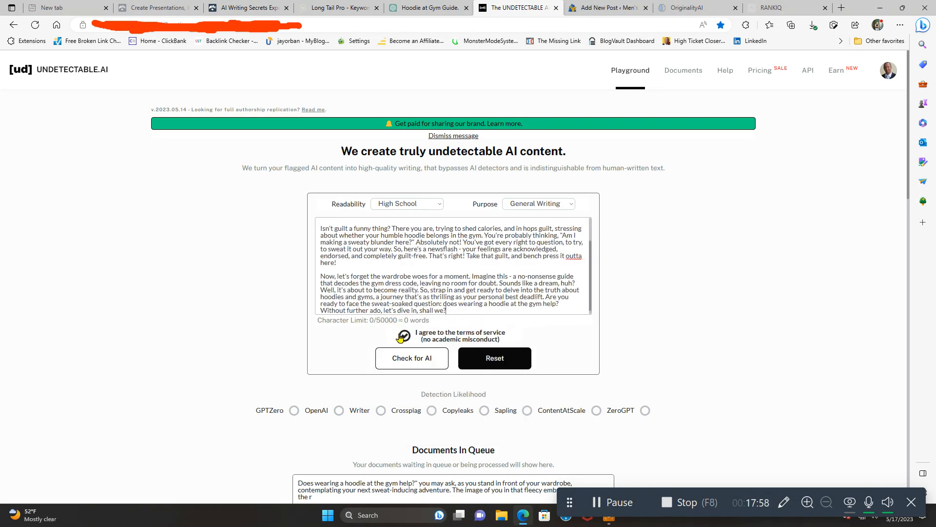
left_click(410, 360)
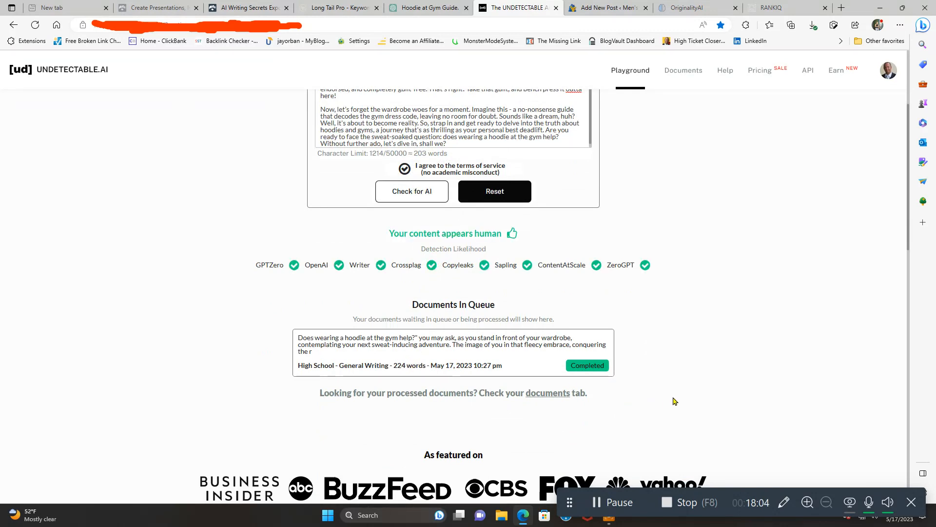
scroll(757, 346, "up", 1)
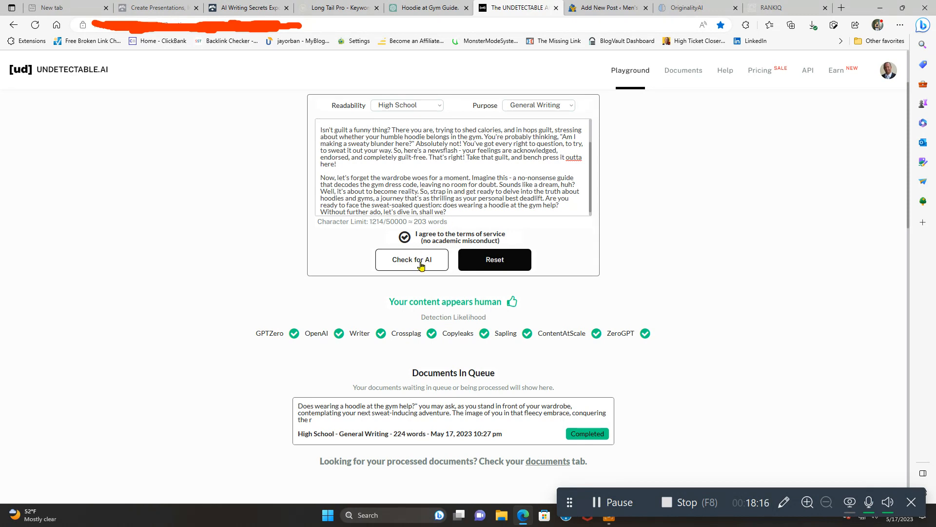
scroll(688, 285, "up", 2)
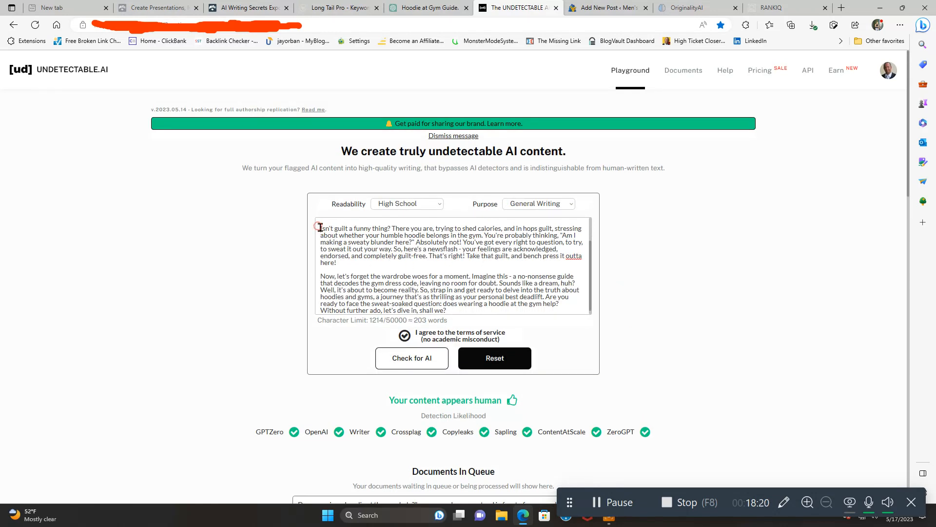
Clear all of the introduction text from the humanizer's input box.
left_click_drag(320, 231, 556, 325)
key("ctrl+c")
key("BackSpace")
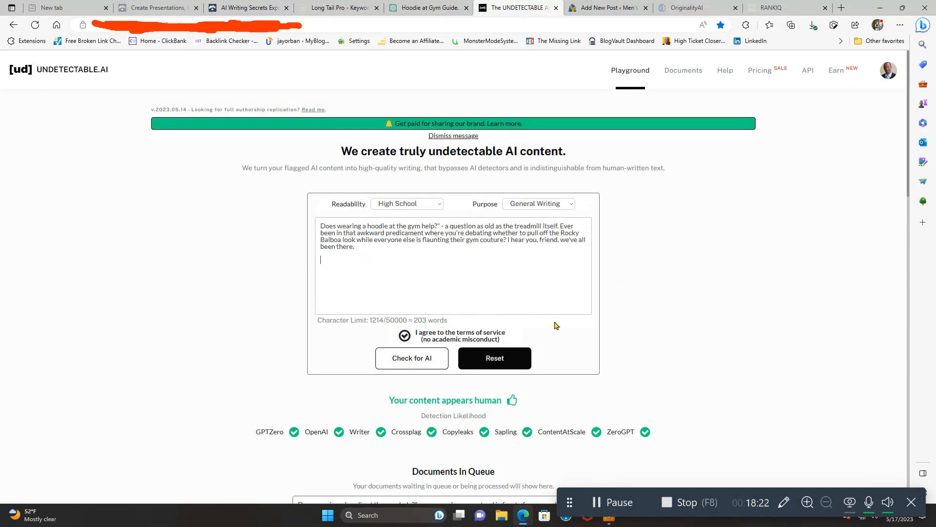
left_click_drag(317, 226, 398, 254)
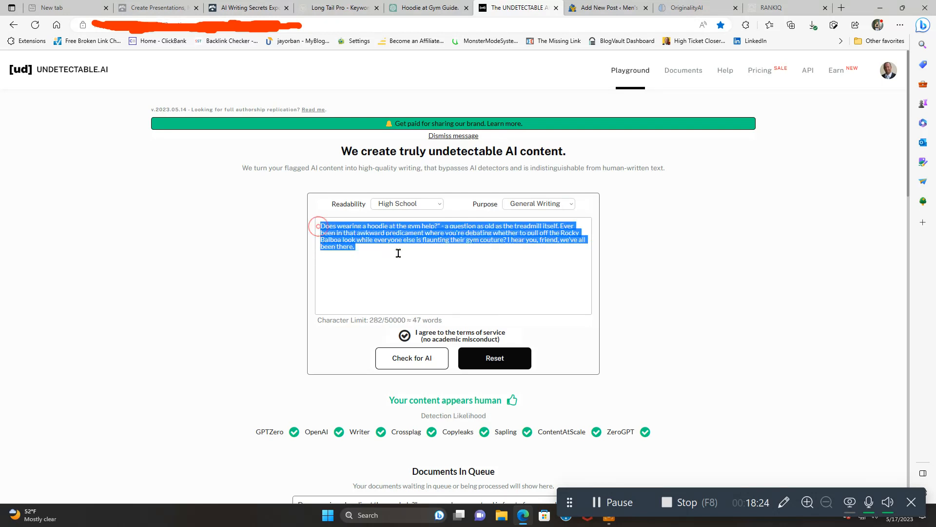
key("BackSpace")
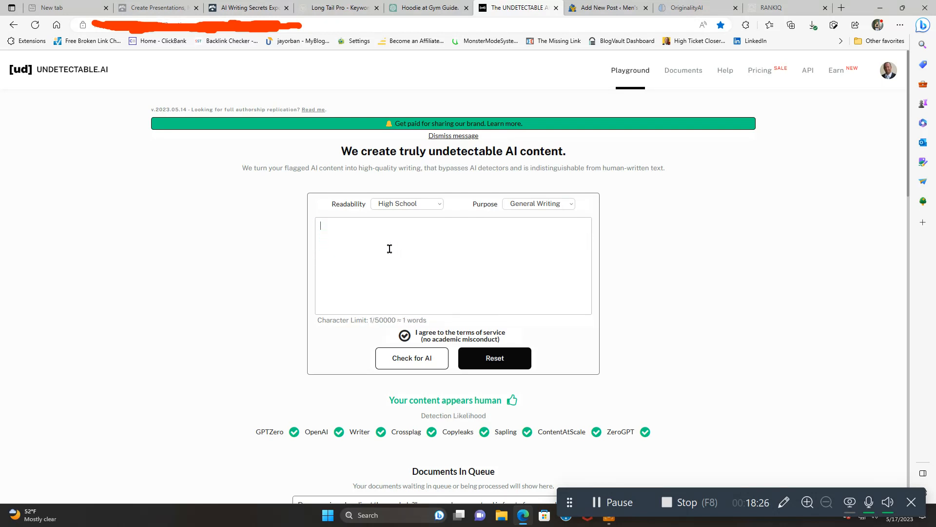
Paste the introduction into the input box again, reset the previous check and humanize the text.
right_click(364, 226)
left_click(394, 318)
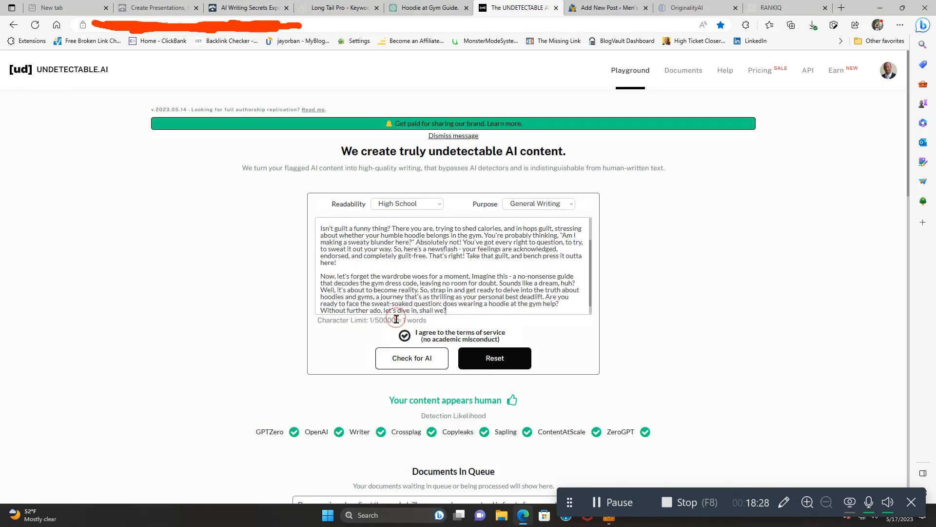
left_click(503, 364)
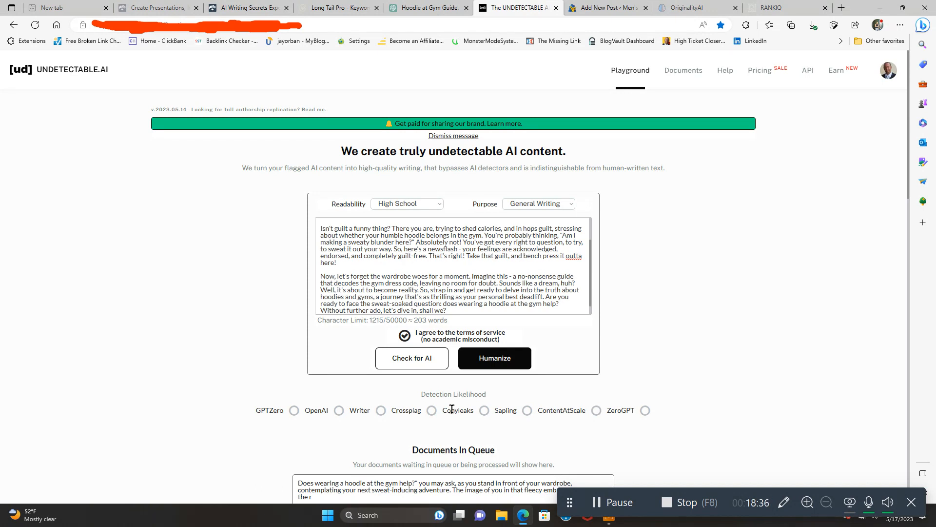
left_click(498, 365)
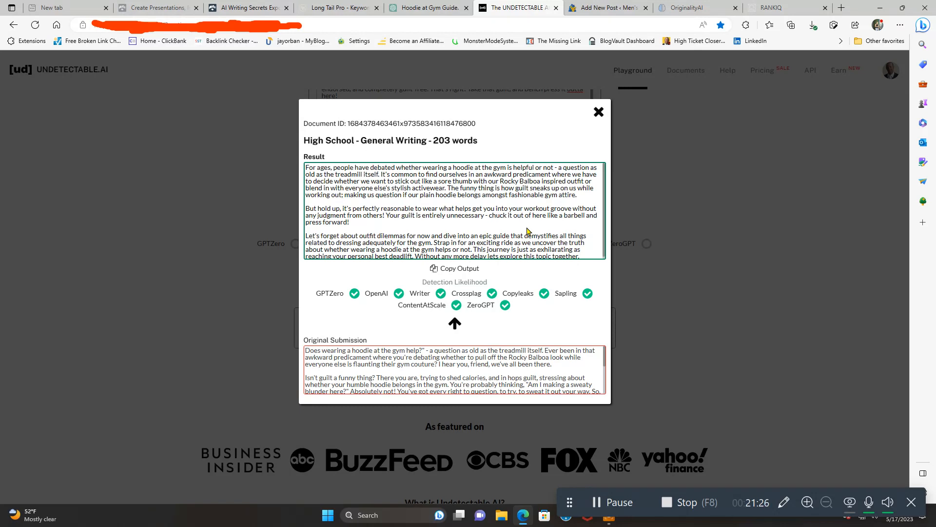
Switch to Originality.ai and go through the AI detection model options of the new scan.
left_click(709, 9)
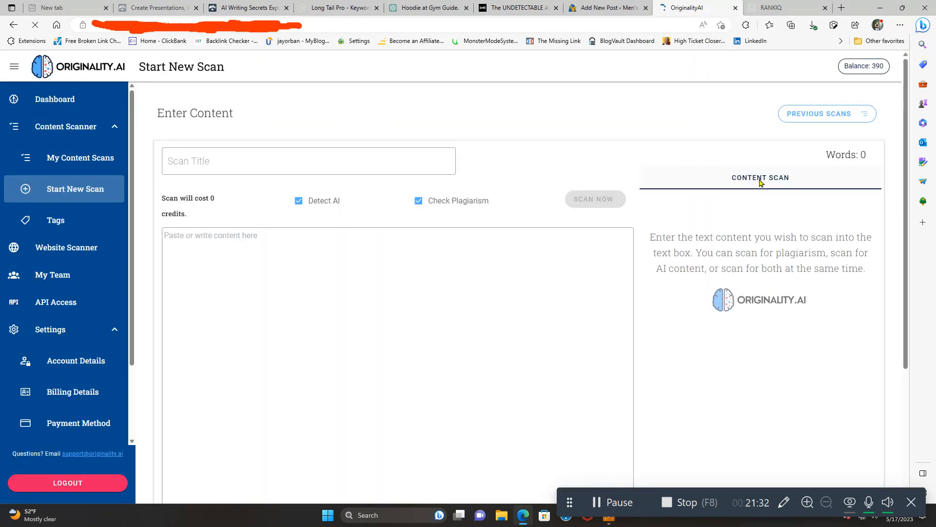
scroll(806, 370, "down", 4)
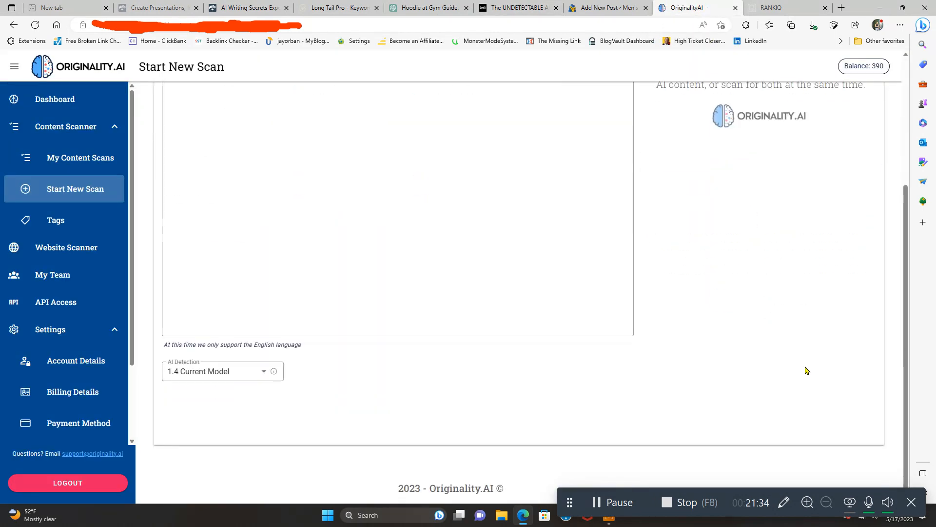
scroll(805, 368, "up", 4)
scroll(734, 389, "down", 3)
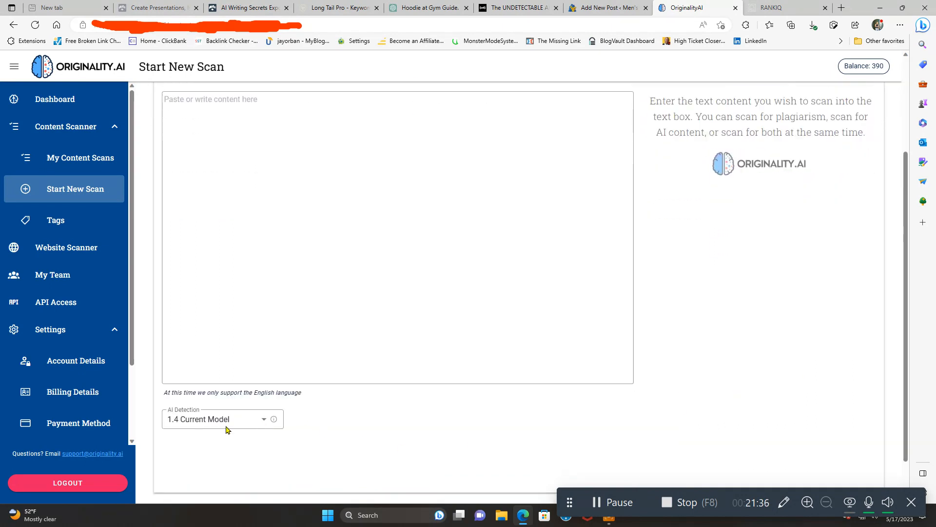
left_click(262, 425)
left_click(257, 441)
scroll(390, 418, "up", 3)
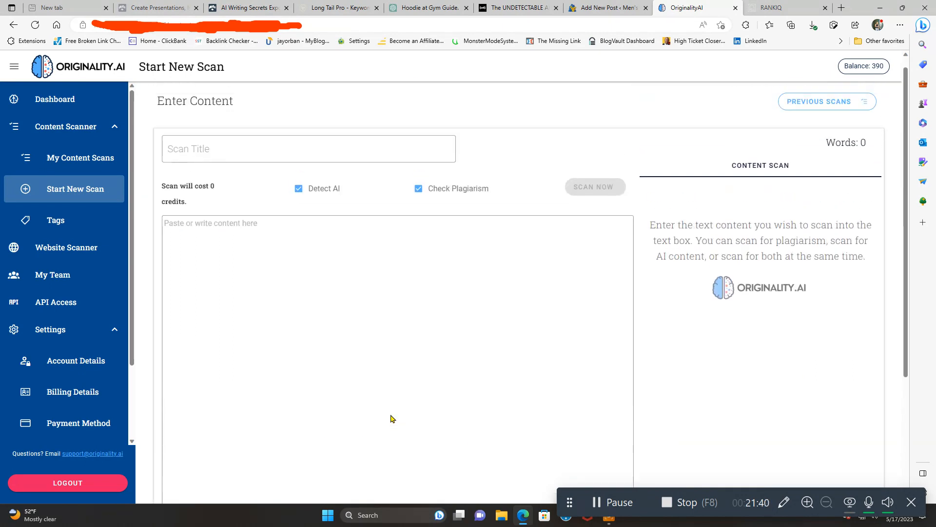
Paste the original introduction as the scan content and scan it for AI only, with Check Plagiarism turned off.
right_click(220, 243)
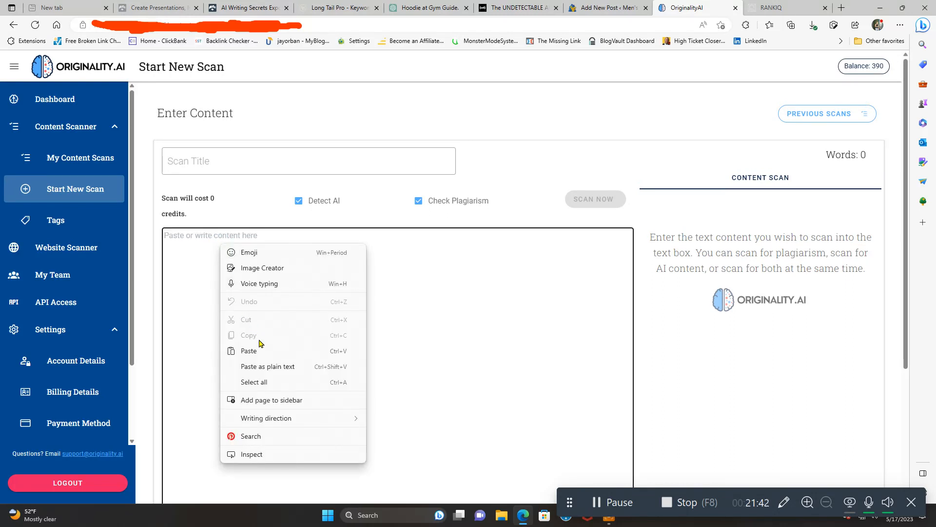
left_click(261, 348)
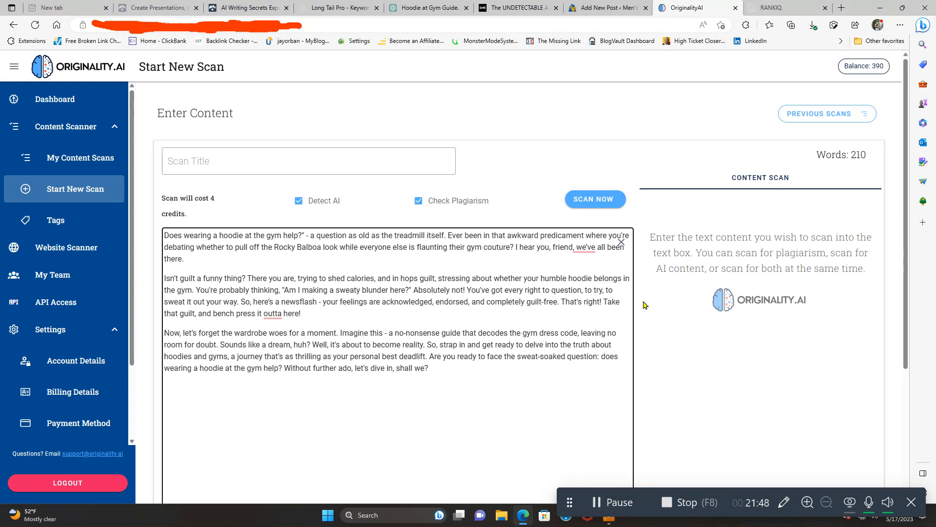
left_click(418, 201)
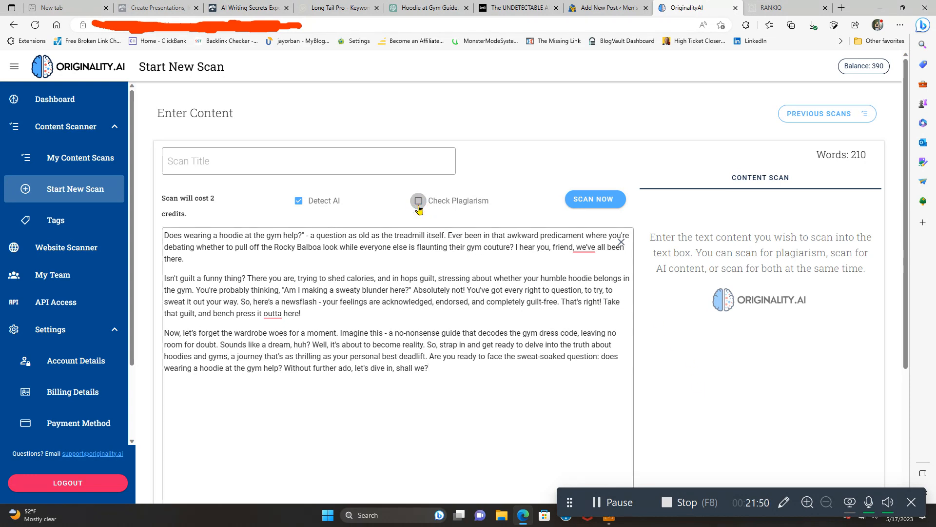
left_click(599, 208)
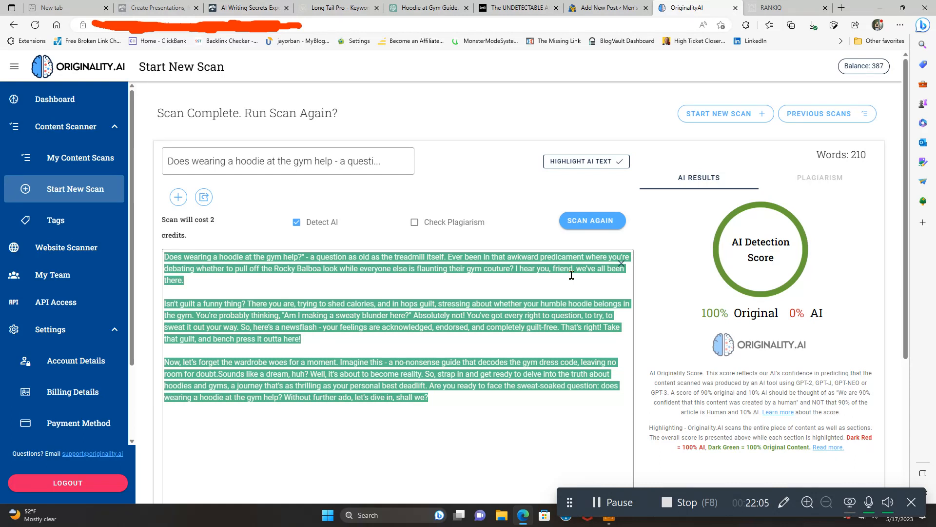
Switch to the WordPress post and copy its title "Does Wearing a Hoodie at the Gym Help? The Ultimate Guide to Gym Attire".
left_click(607, 9)
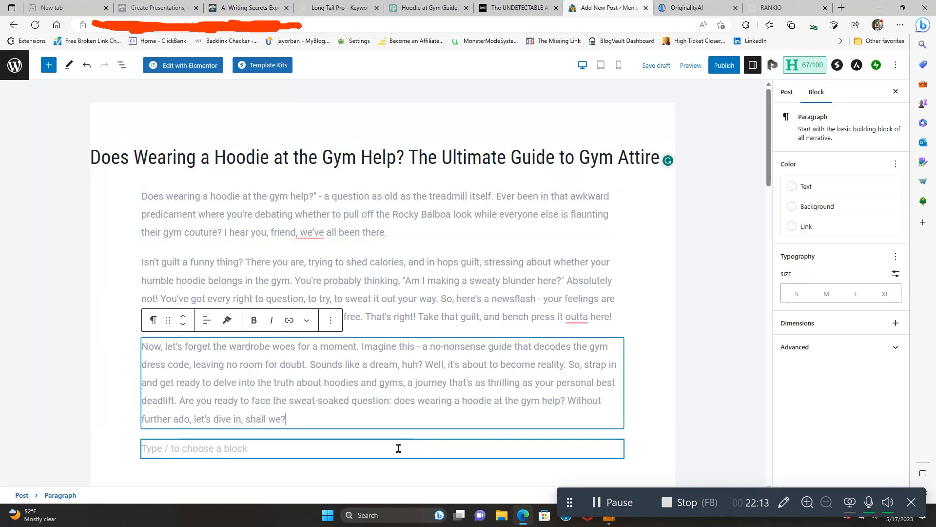
left_click(287, 455)
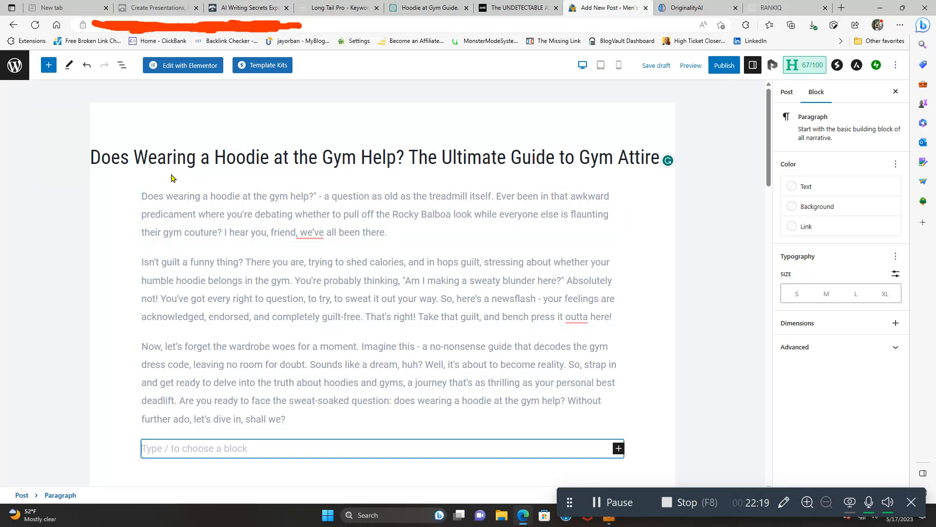
left_click_drag(100, 158, 659, 155)
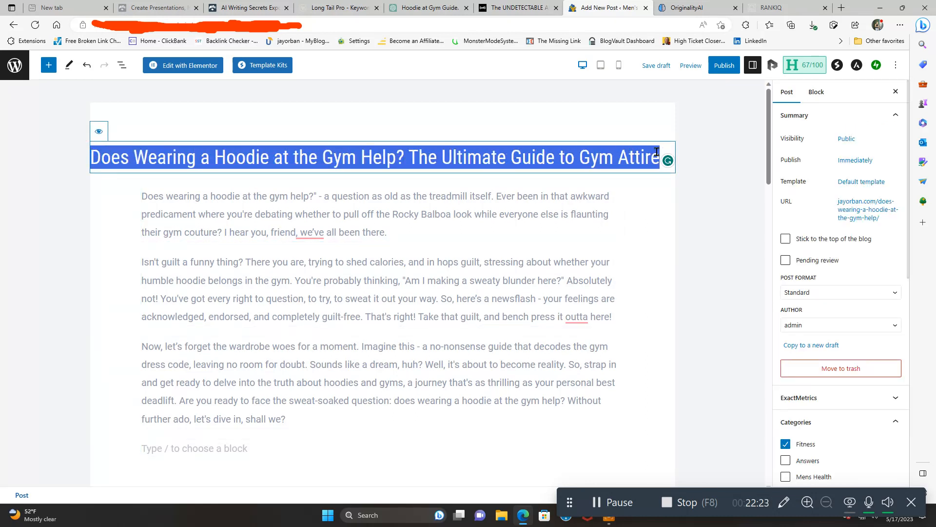
right_click(640, 155)
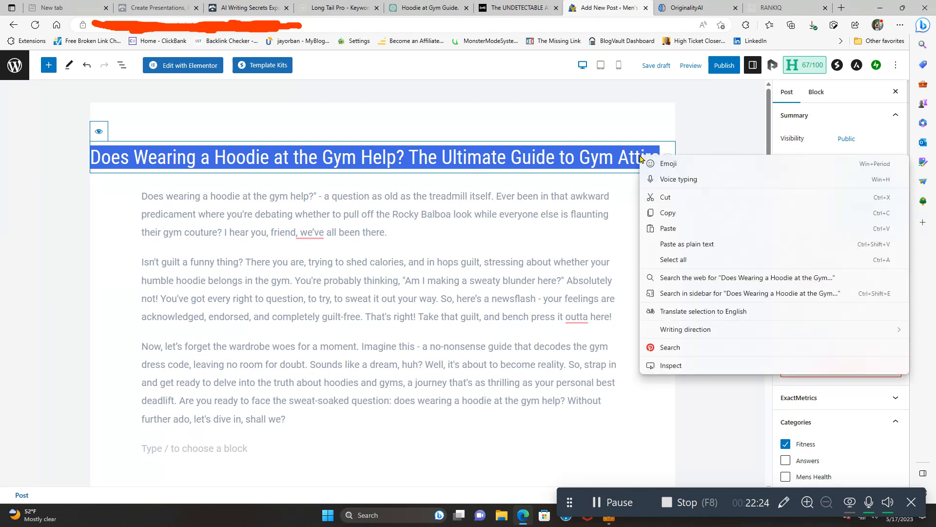
left_click(664, 215)
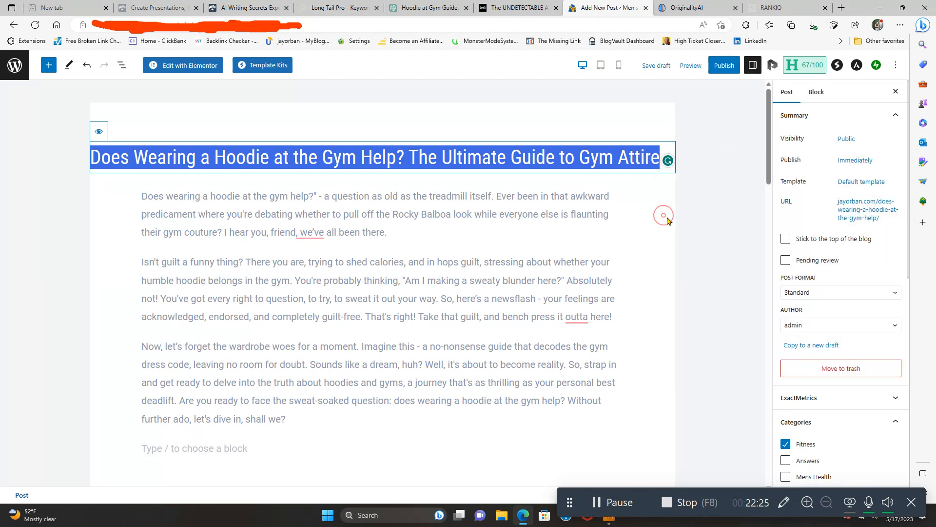
Switch to ChatGPT, start a new chat and set both the tone and the writing style to Default.
left_click(431, 8)
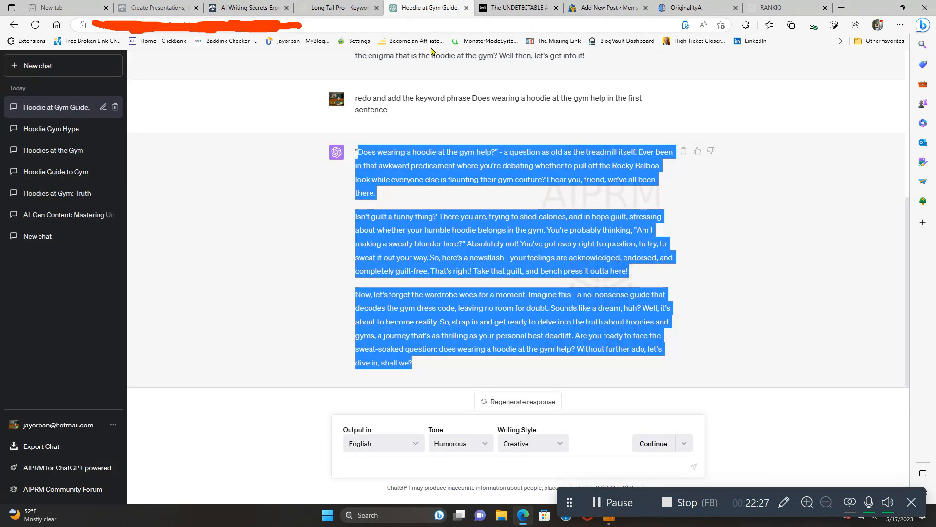
left_click(46, 72)
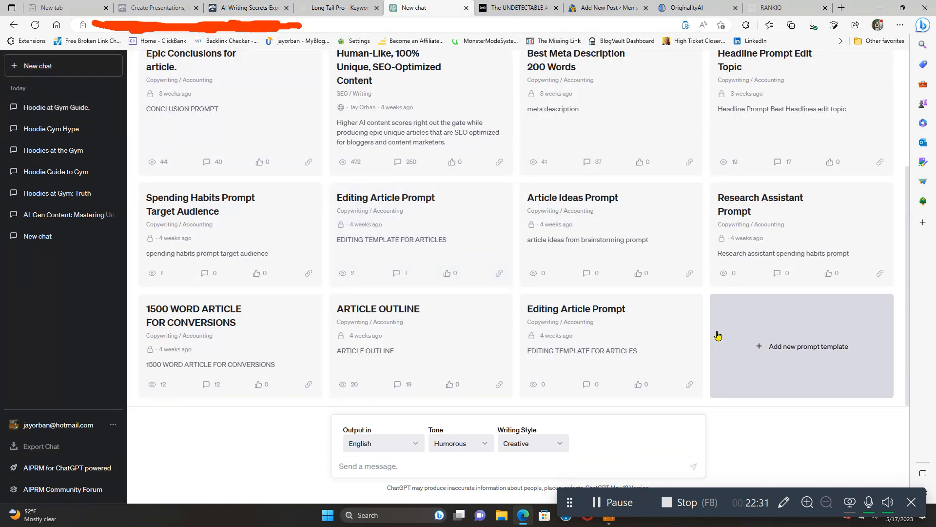
scroll(722, 335, "up", 1)
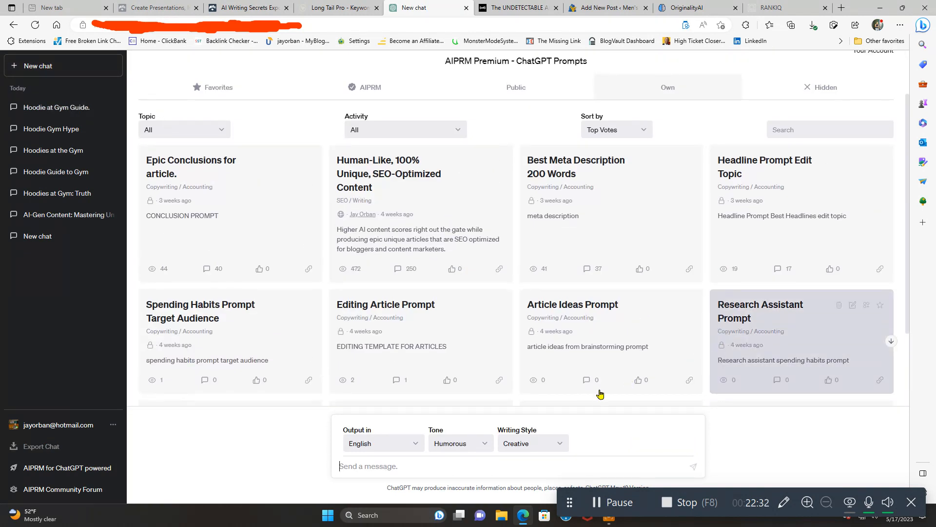
left_click(489, 448)
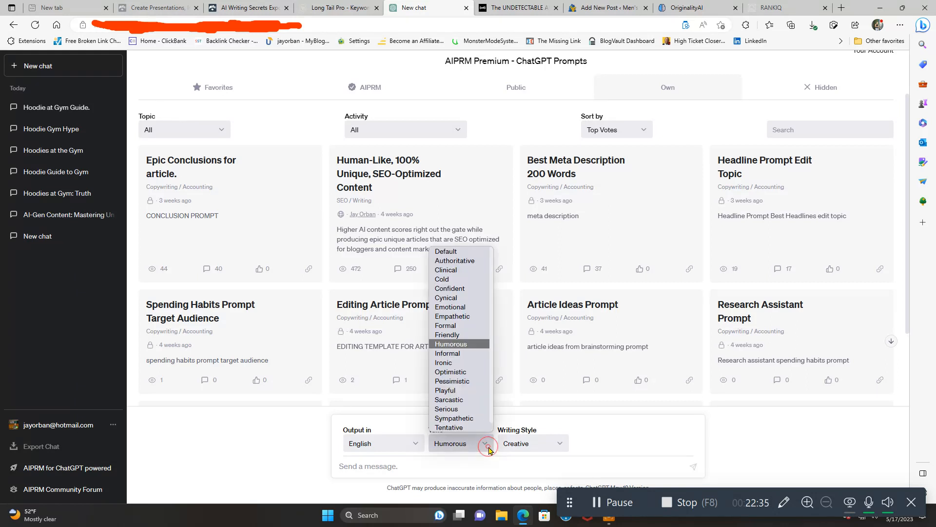
left_click(466, 251)
left_click(547, 443)
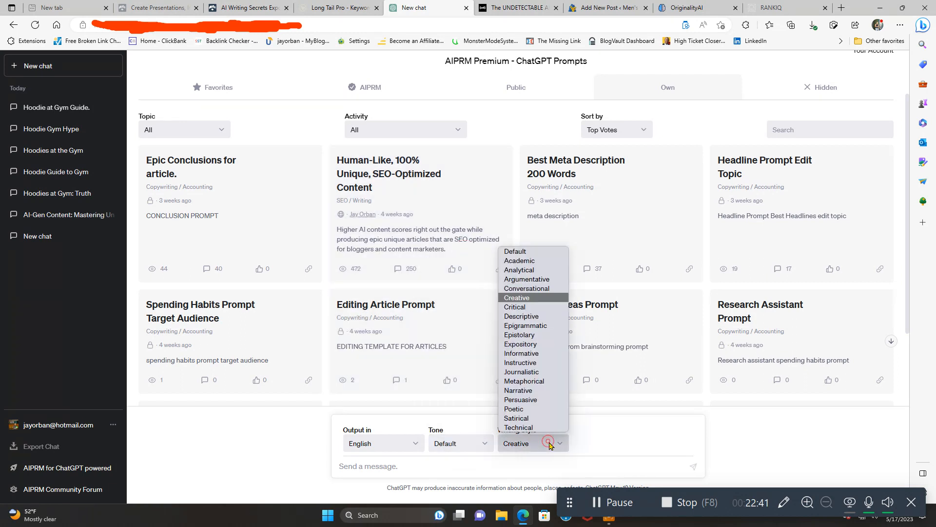
left_click(517, 252)
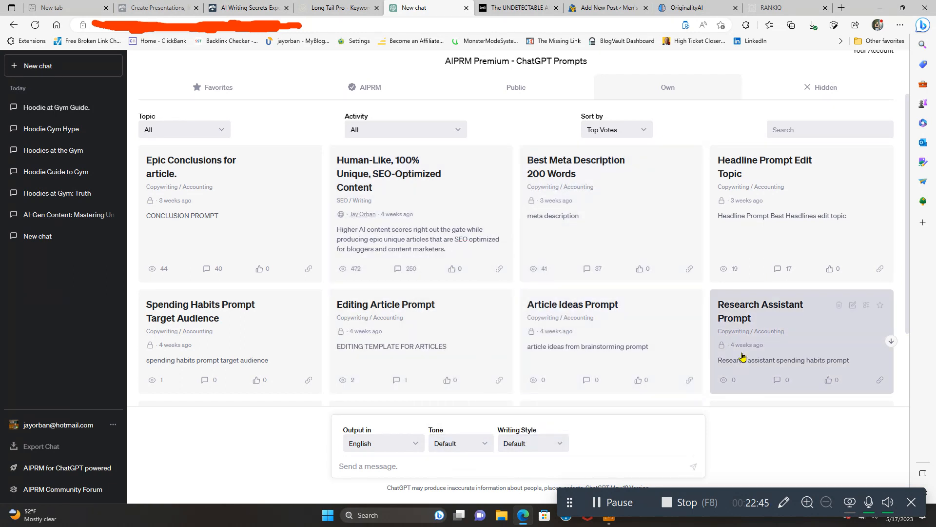
scroll(742, 356, "up", 2)
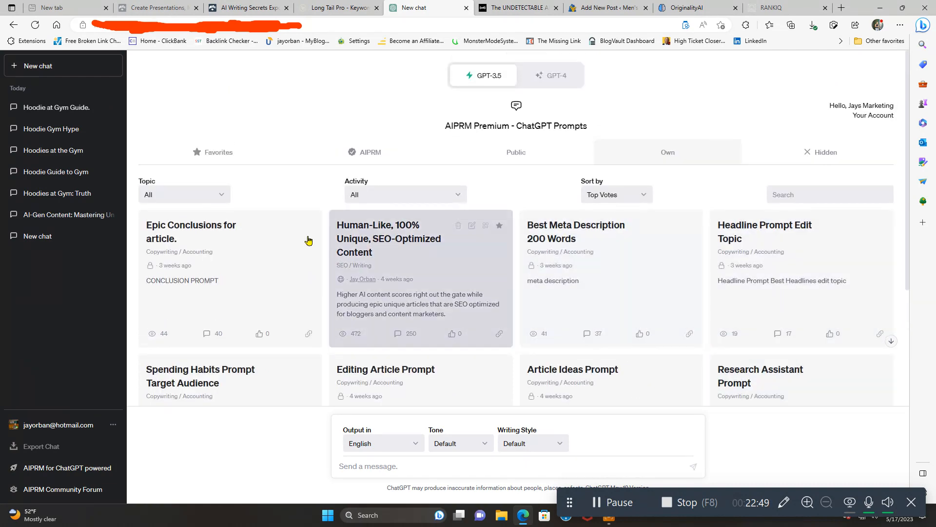
scroll(428, 293, "down", 3)
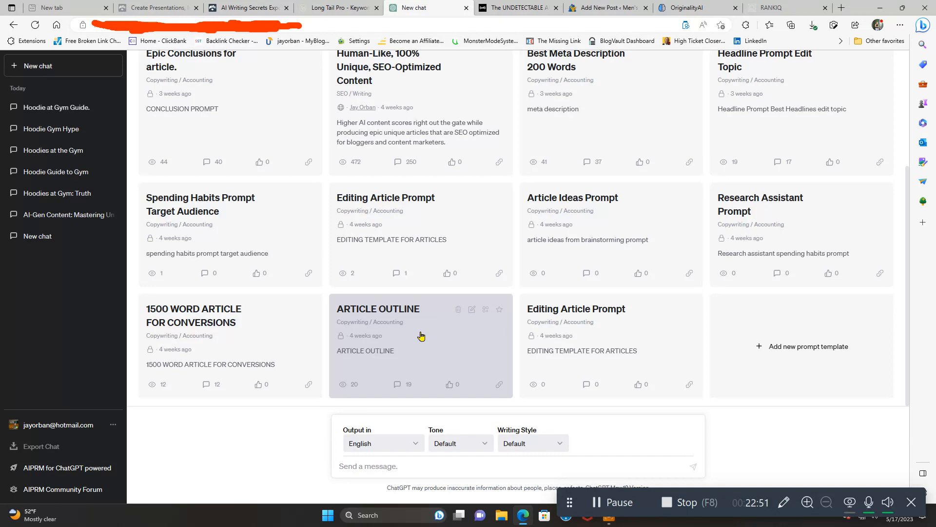
left_click(420, 336)
left_click(381, 470)
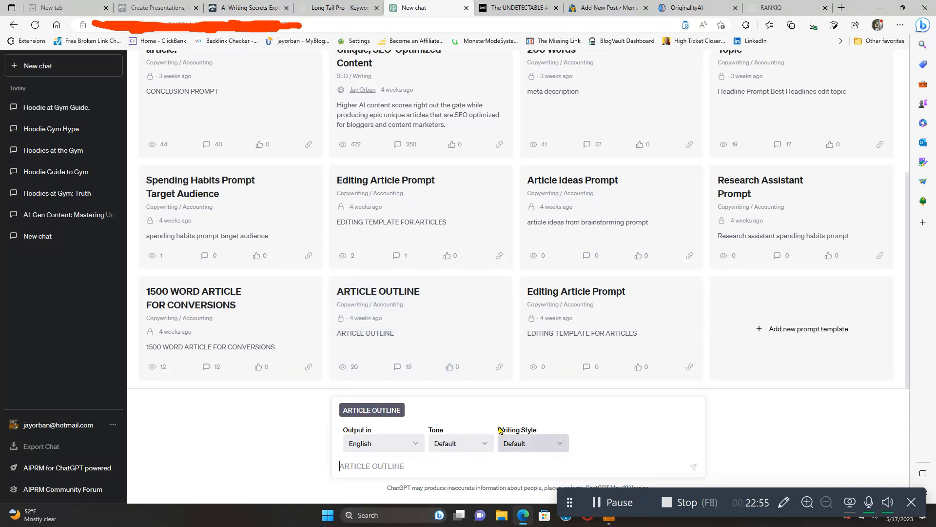
scroll(534, 342, "up", 4)
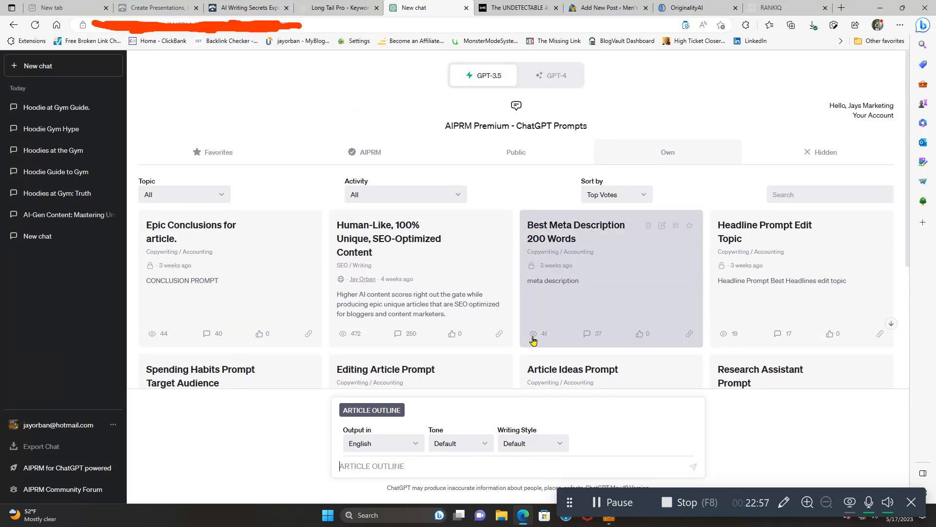
scroll(533, 337, "down", 4)
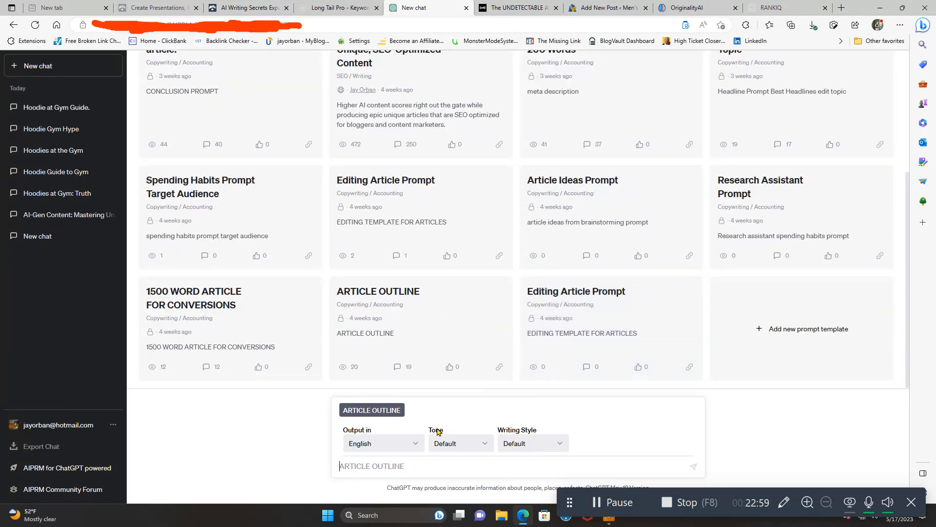
right_click(385, 465)
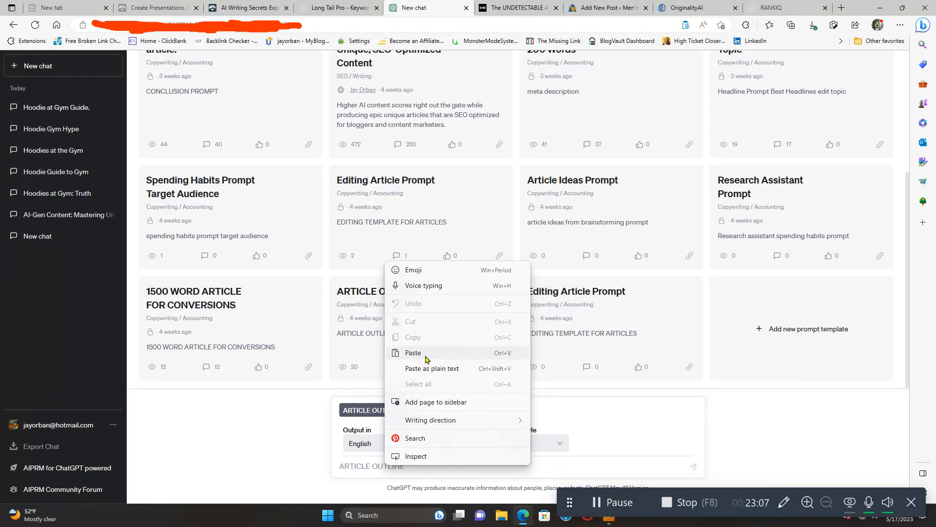
left_click(425, 360)
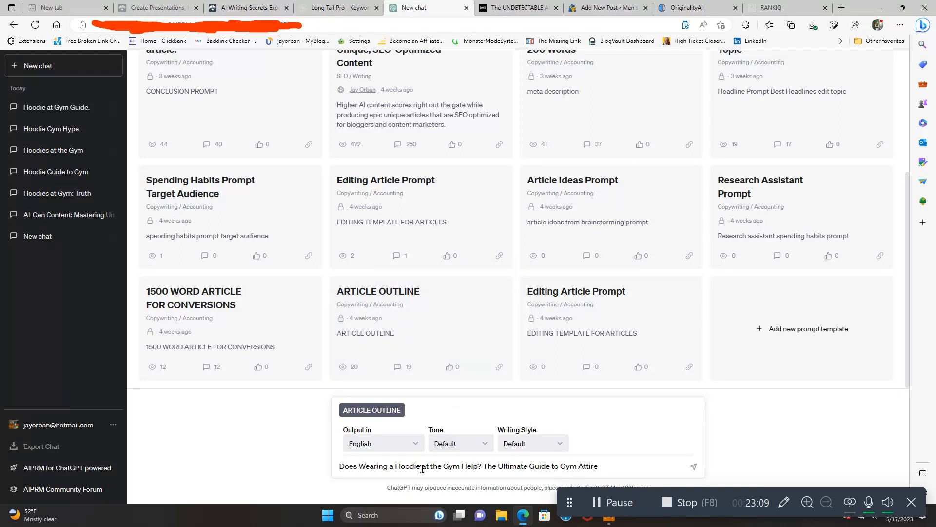
left_click(692, 469)
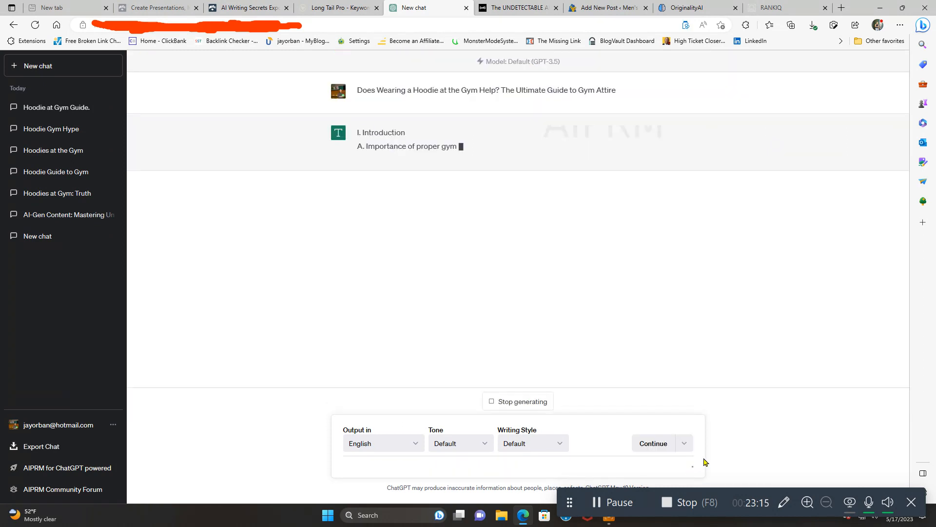
left_click(516, 405)
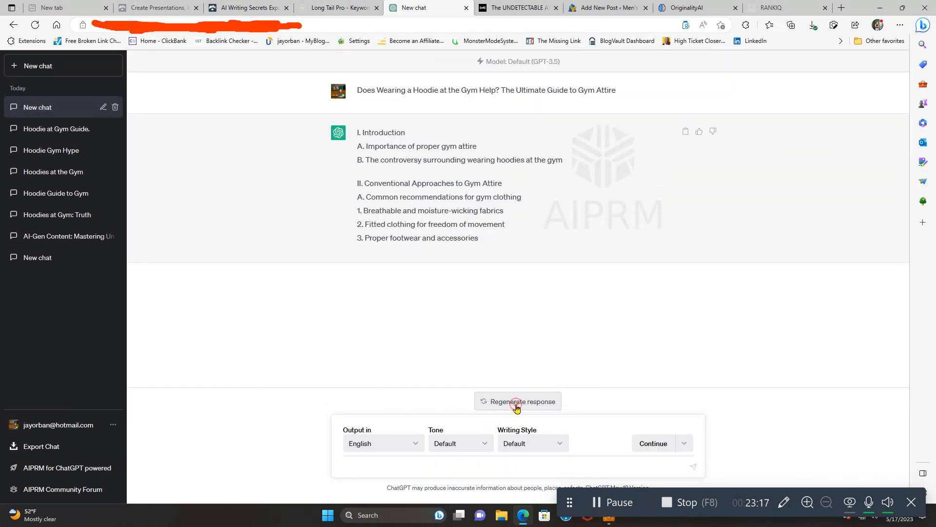
Start a new GPT-4 chat and run the ARTICLE OUTLINE prompt on the title "Does Wearing a Hoodie at the Gym Help? The Ultimate Guide to Gym Attire".
left_click(66, 68)
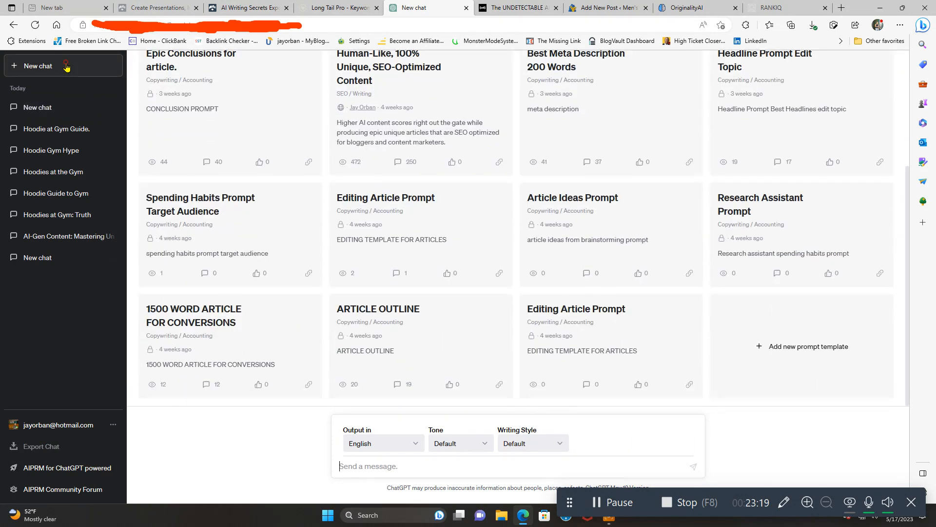
left_click(548, 74)
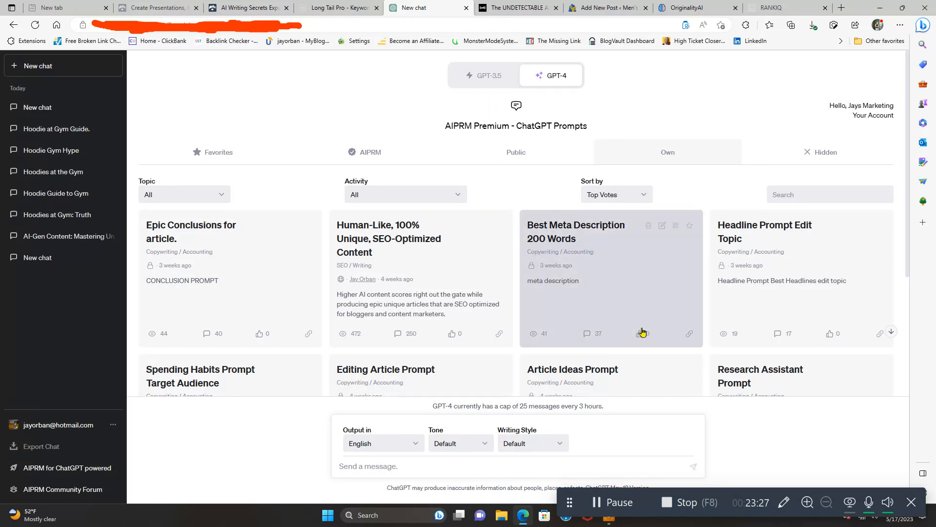
scroll(642, 332, "down", 3)
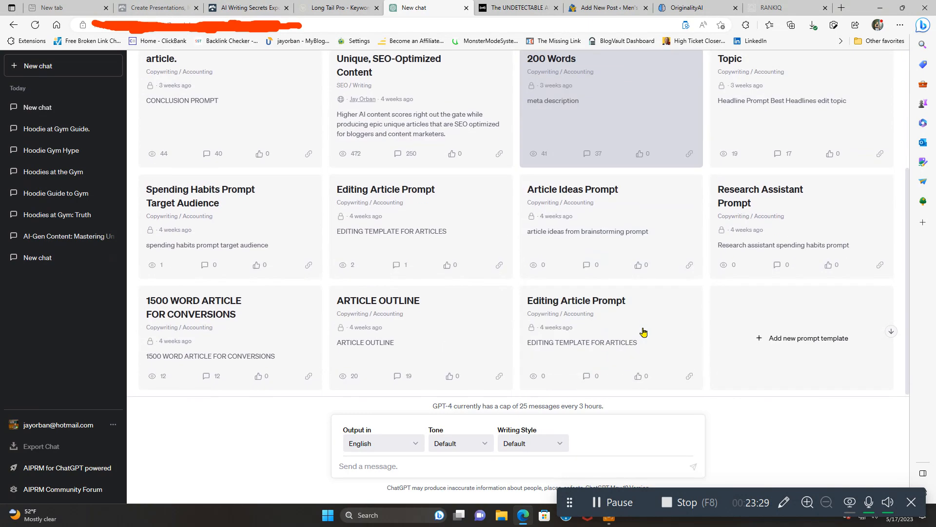
left_click(412, 334)
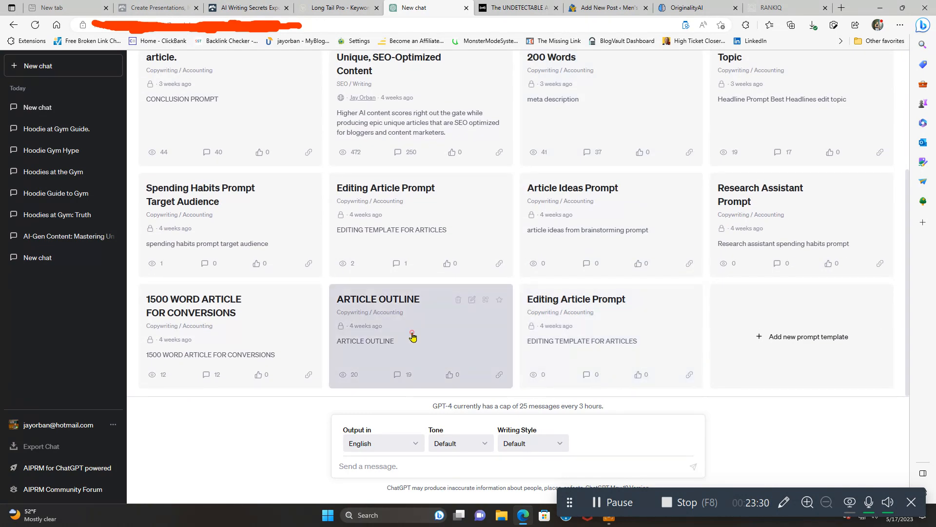
right_click(352, 467)
left_click(382, 359)
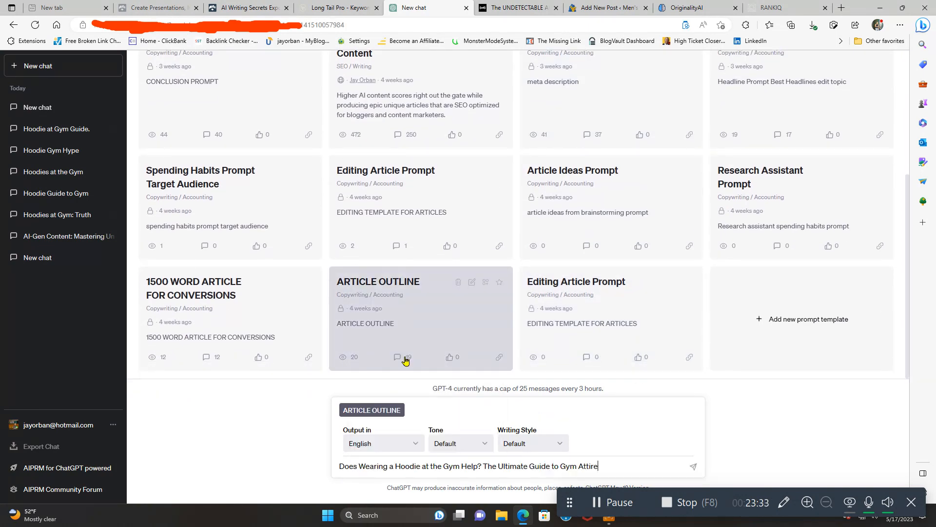
left_click(693, 467)
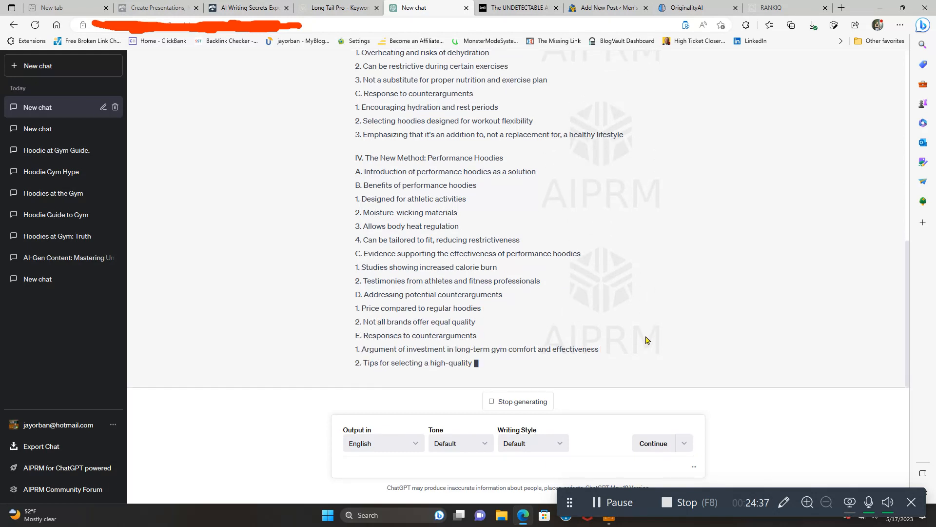
Copy the generated outline from the Introduction heading through the last point of the Conclusion.
scroll(645, 342, "up", 6)
scroll(642, 343, "up", 3)
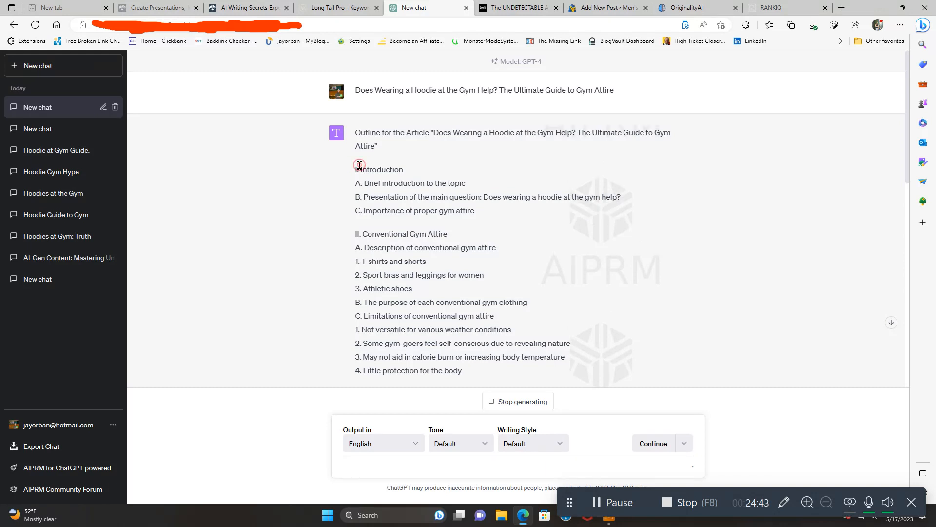
left_click_drag(361, 168, 651, 385)
right_click(592, 185)
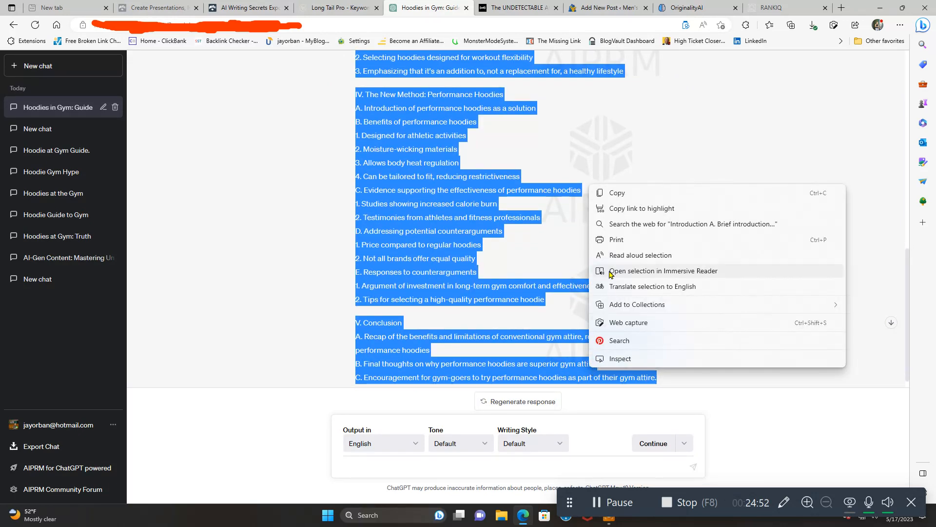
left_click(618, 196)
Switch to the WordPress post and paste the outline into the empty block below the introduction paragraphs.
left_click(604, 7)
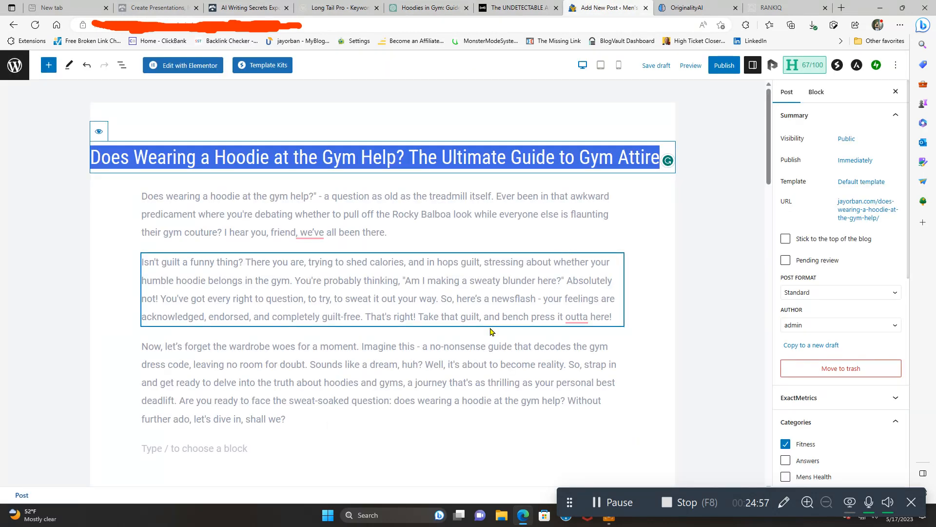
scroll(490, 332, "down", 2)
left_click(169, 322)
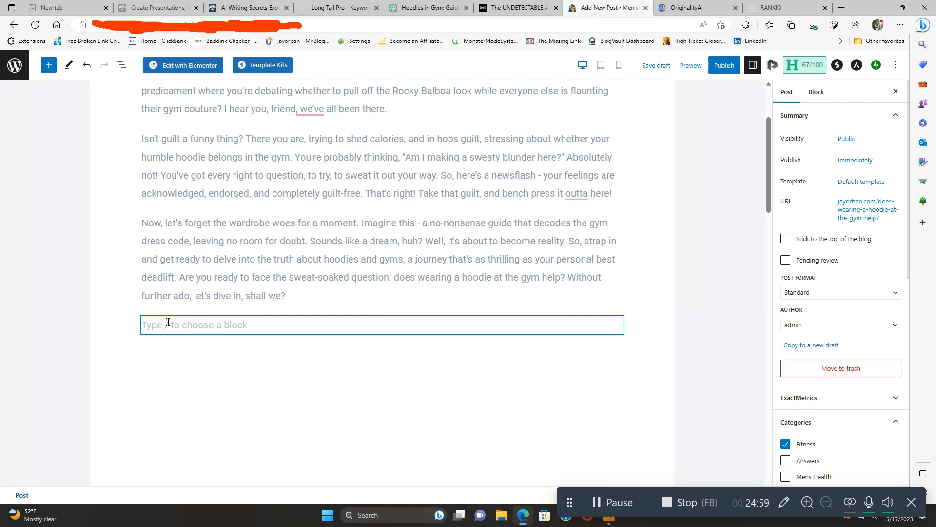
right_click(168, 322)
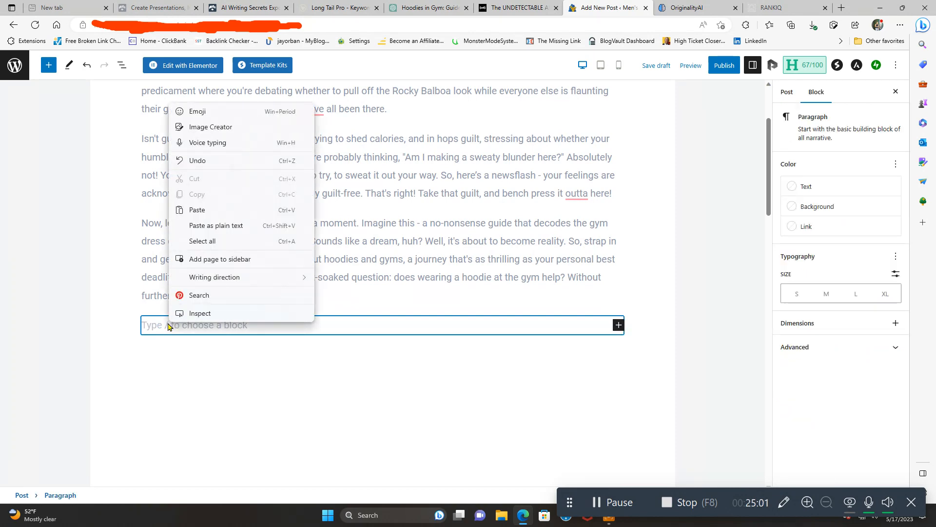
left_click(196, 210)
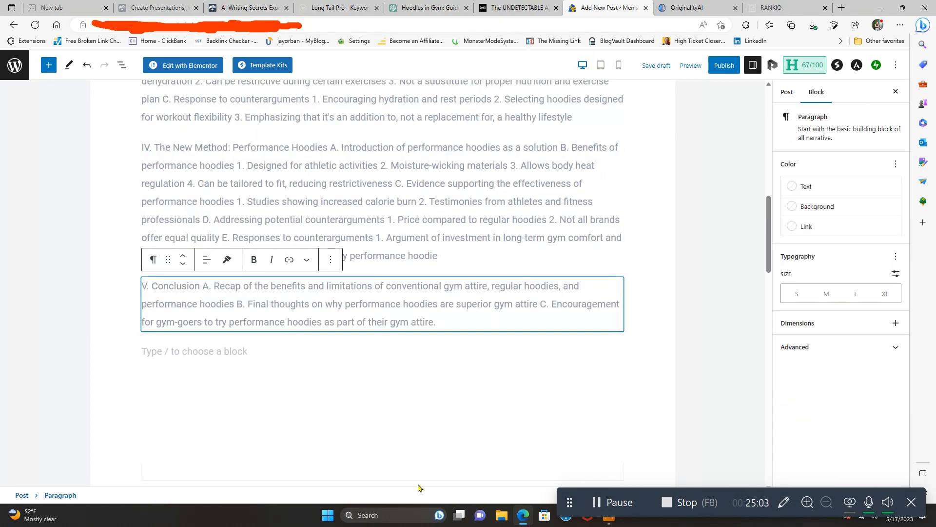
Split the pasted Introduction section of the outline into separate paragraphs for its heading and points A, B and C.
scroll(428, 482, "up", 10)
scroll(428, 480, "up", 3)
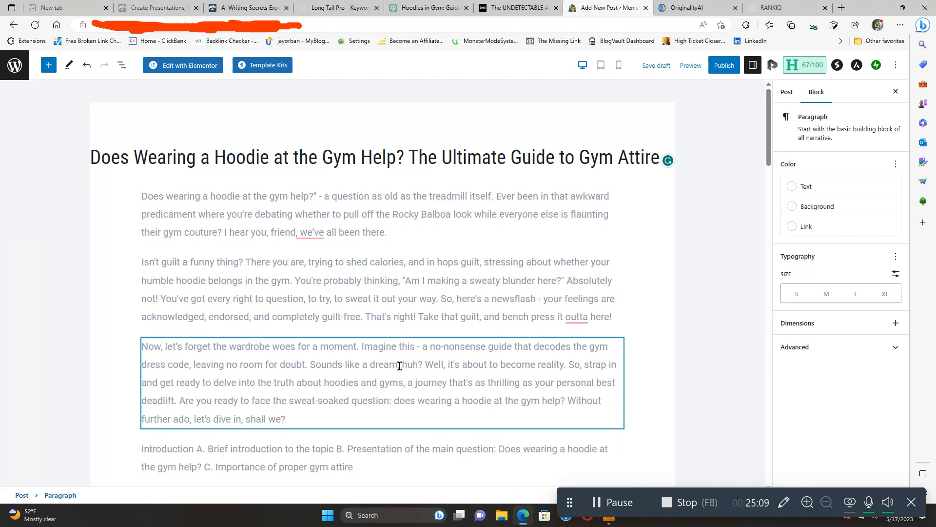
scroll(429, 397, "down", 3)
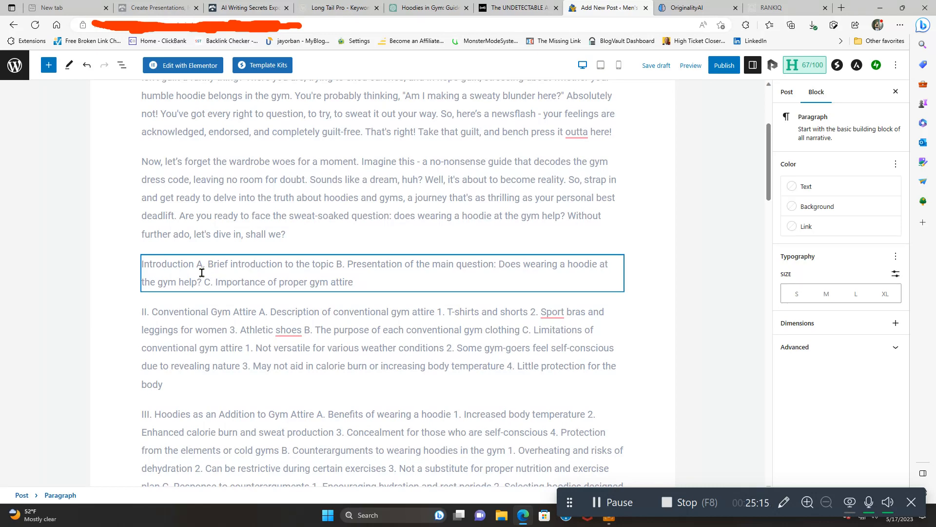
left_click(197, 266)
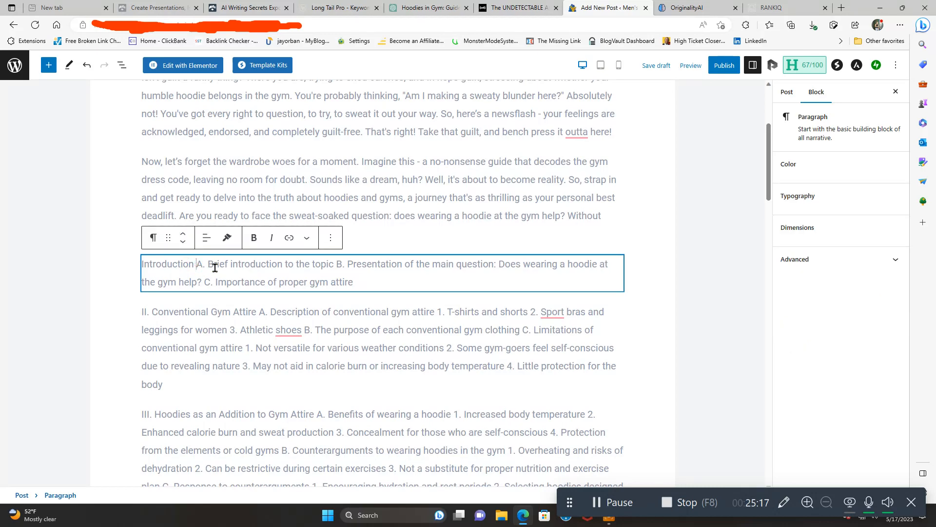
key("Return")
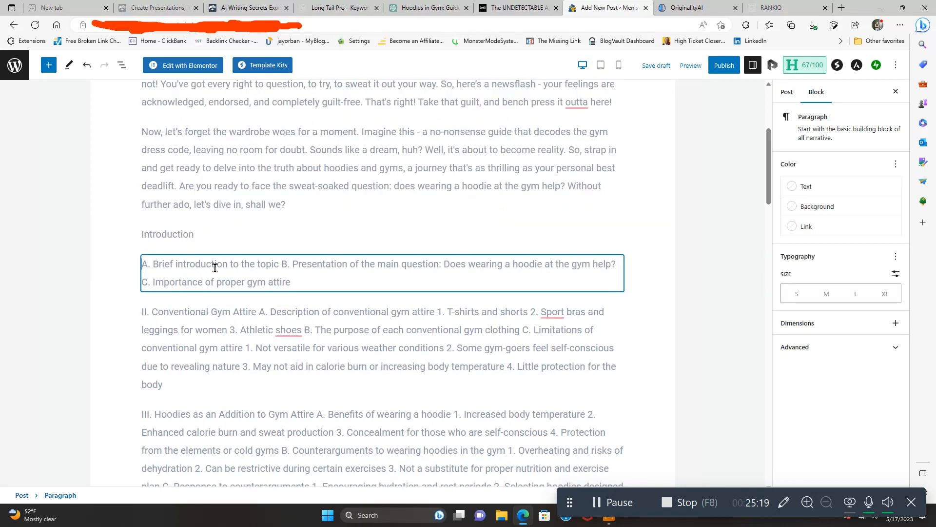
left_click(282, 263)
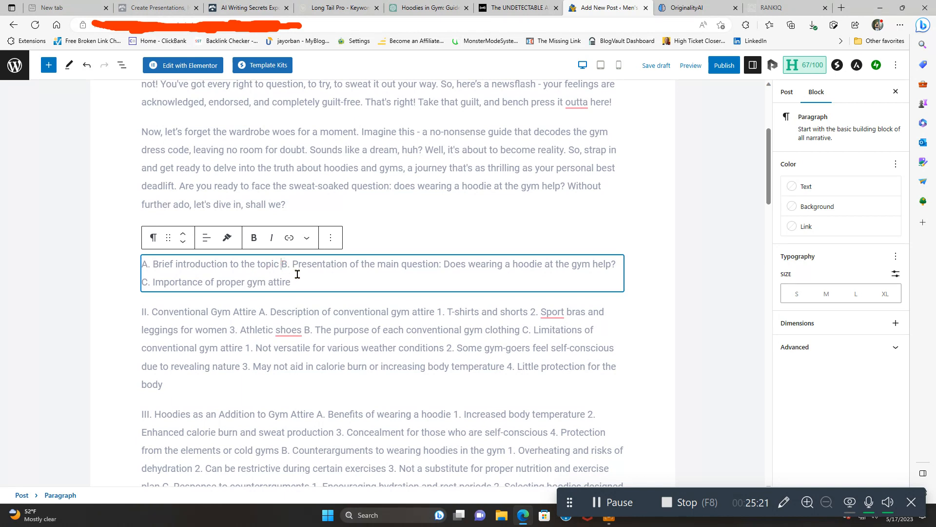
key("Return")
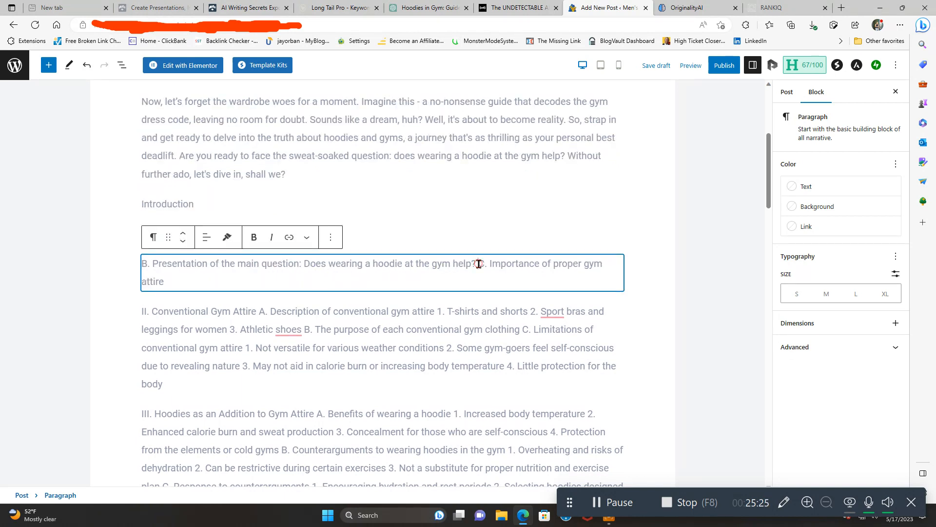
key("Return")
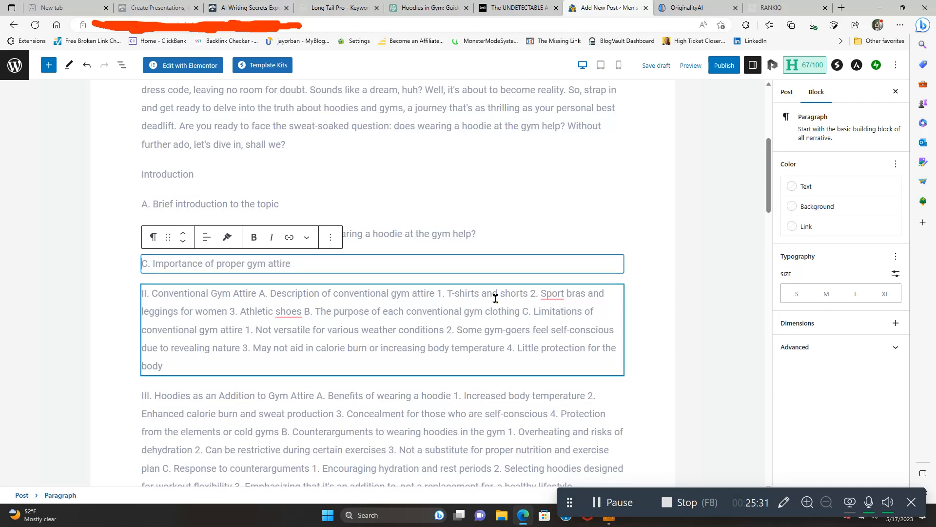
Split the outline's "II. Conventional Gym Attire" heading and its point A into separate paragraphs.
left_click(261, 296)
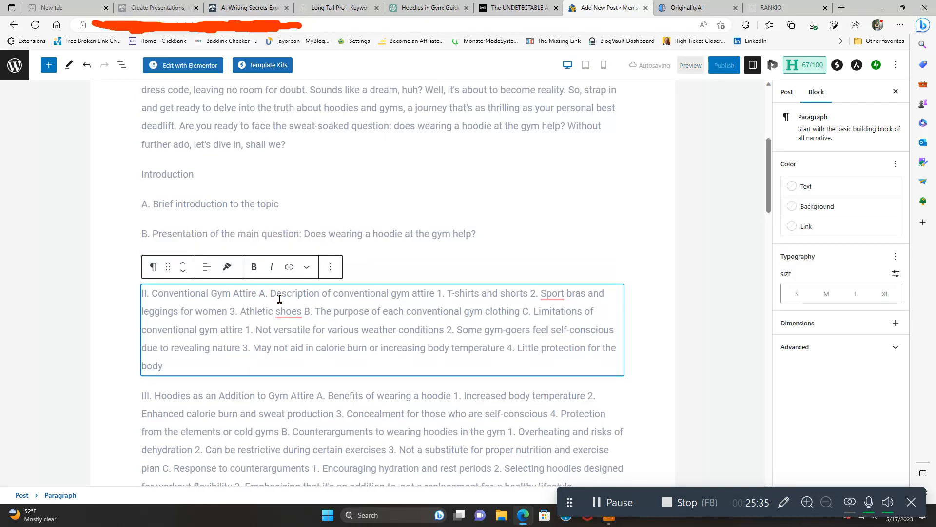
key("Return")
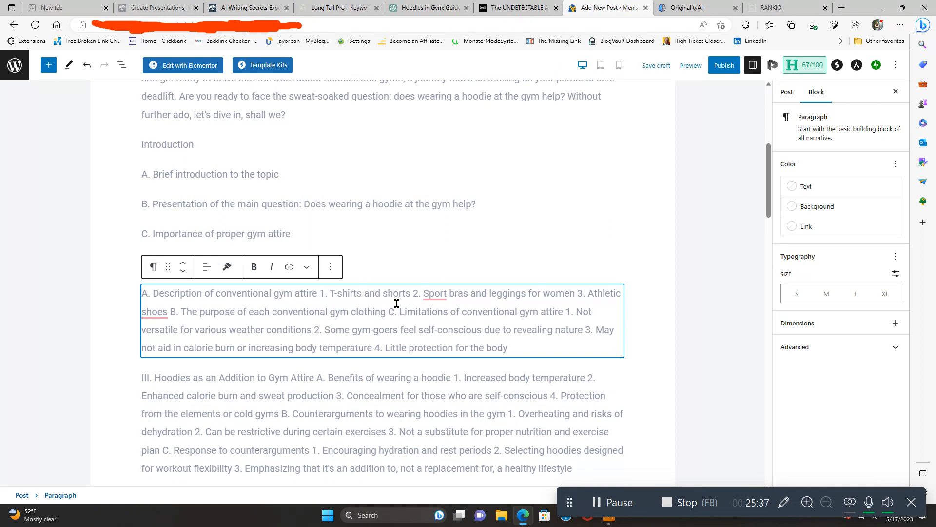
left_click(321, 293)
key("Return")
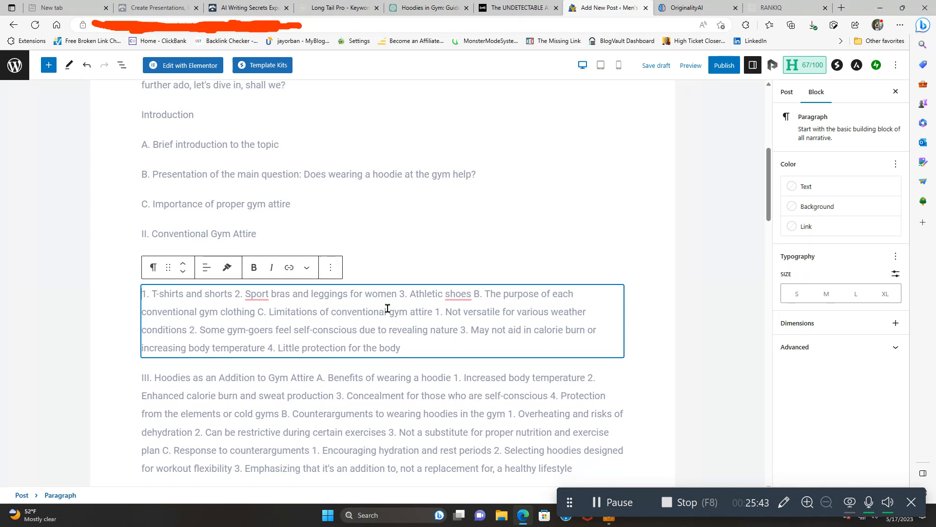
Split the three clothing items under point A, from T-shirts and shorts to Athletic shoes, into their own paragraphs.
left_click(236, 294)
key("Return")
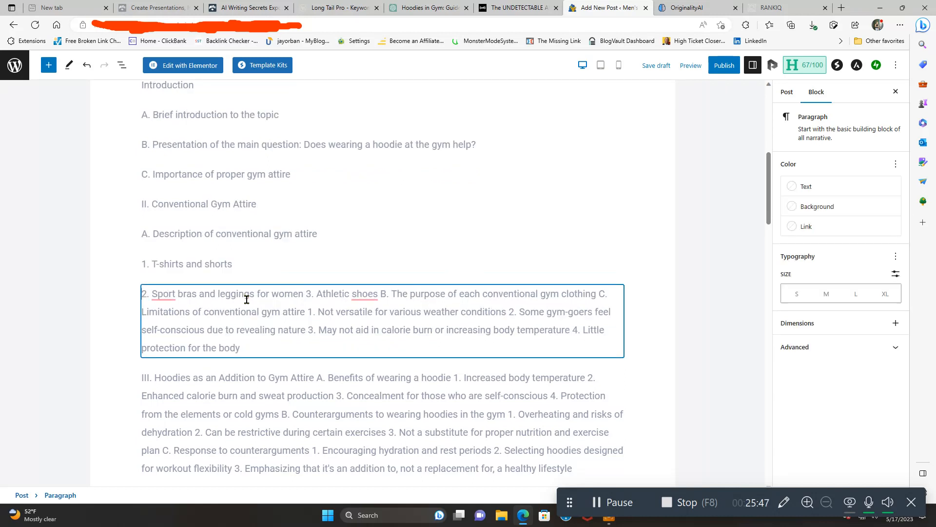
left_click(307, 293)
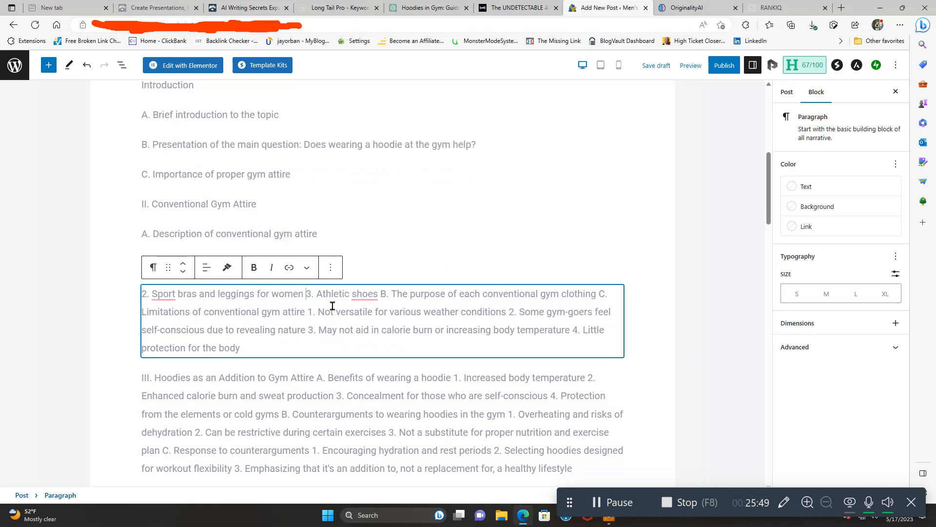
key("Return")
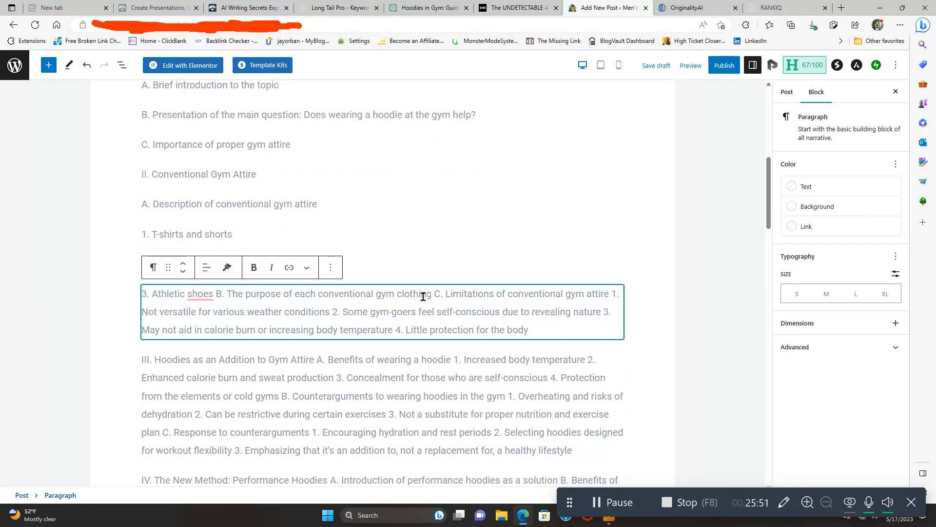
left_click(433, 293)
scroll(474, 353, "up", 3)
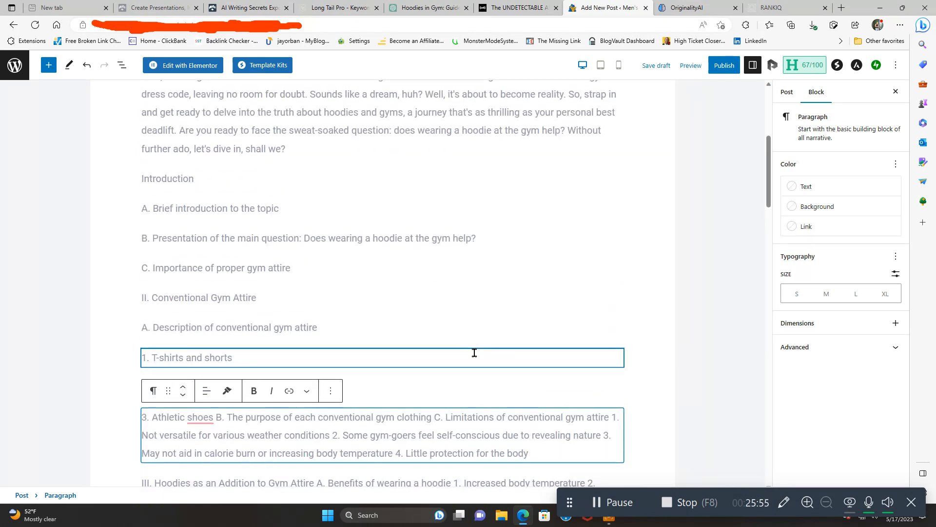
scroll(475, 352, "down", 3)
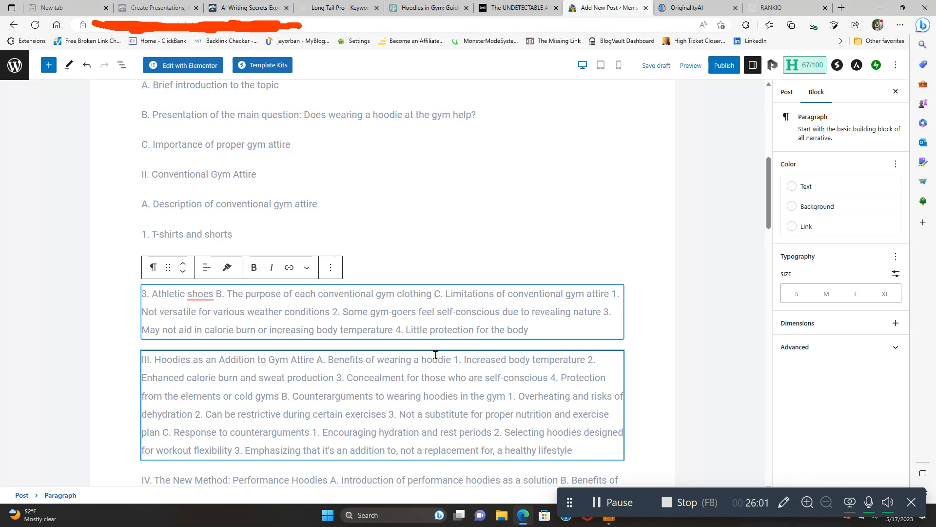
left_click(216, 293)
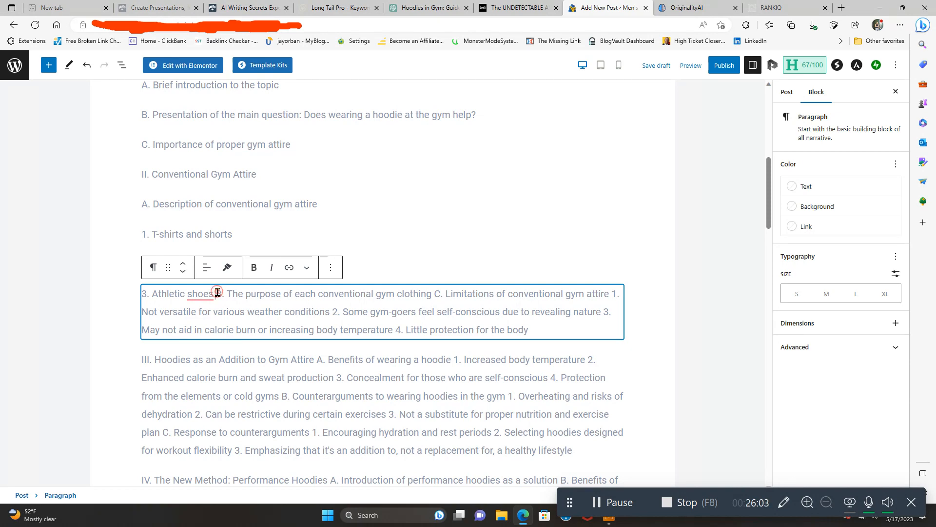
key("Return")
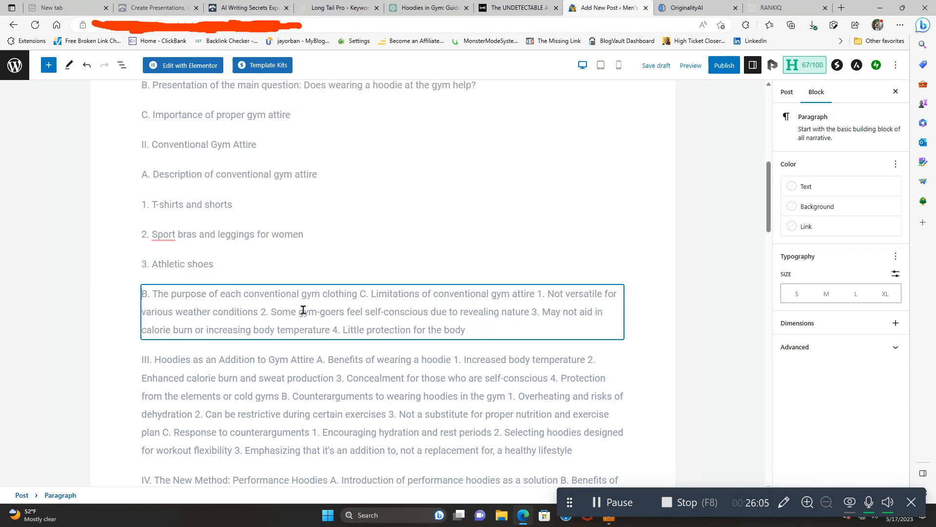
Break points B and C of Conventional Gym Attire and the first two limitations into separate paragraphs.
left_click(359, 293)
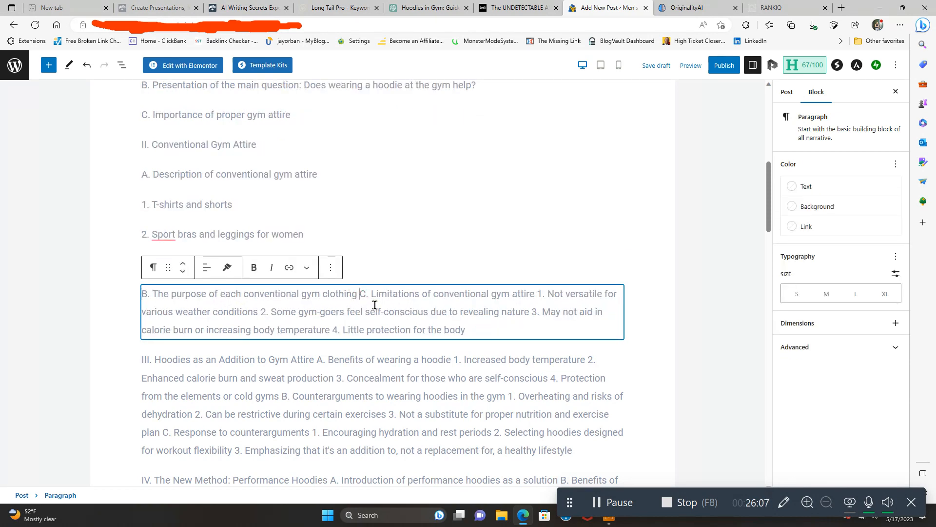
key("Return")
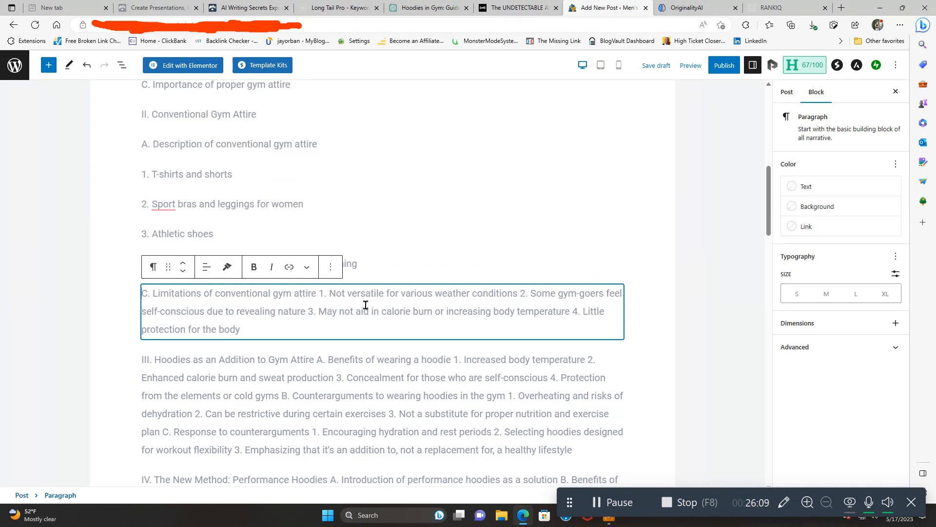
left_click(320, 294)
key("Return")
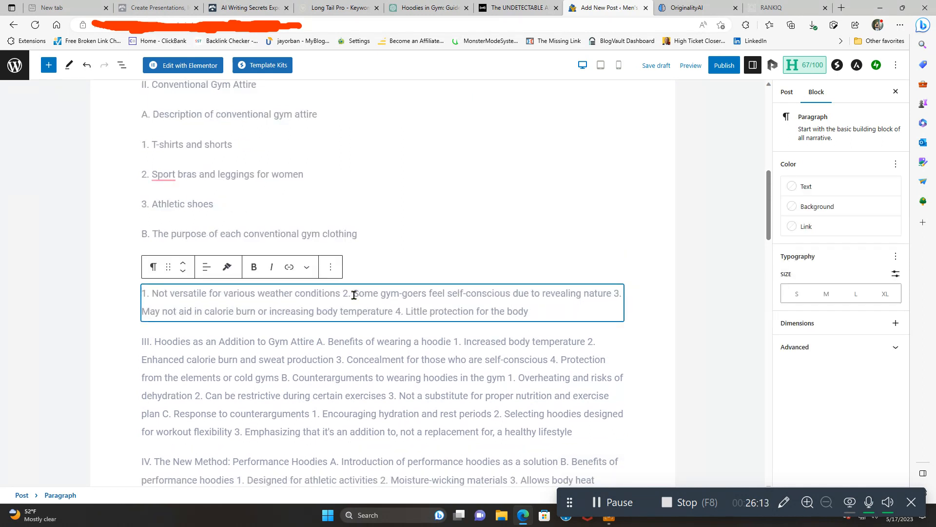
left_click(344, 295)
key("Return")
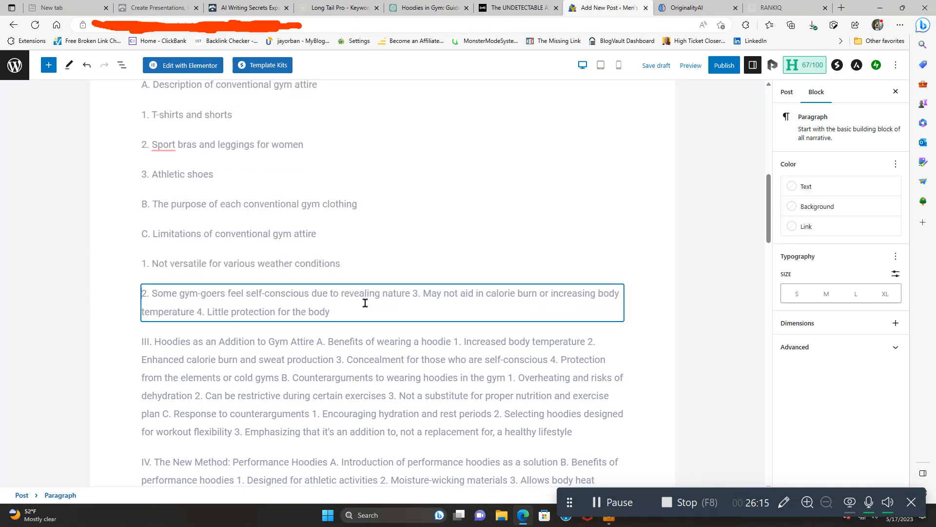
left_click(415, 292)
key("Return")
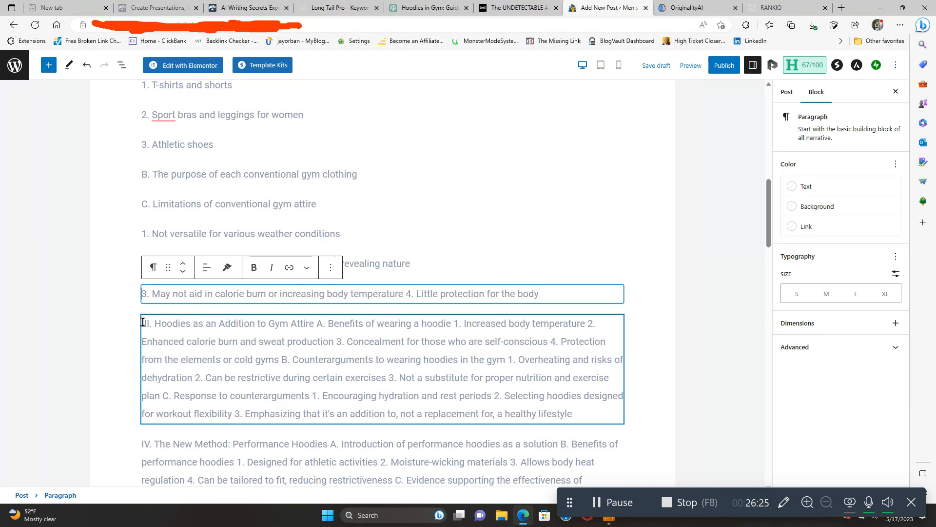
Delete outline sections III, Hoodies as an Addition to Gym Attire, and IV, The New Method: Performance Hoodies.
left_click_drag(143, 322, 448, 424)
scroll(341, 433, "down", 1)
scroll(342, 433, "down", 2)
scroll(410, 437, "down", 2)
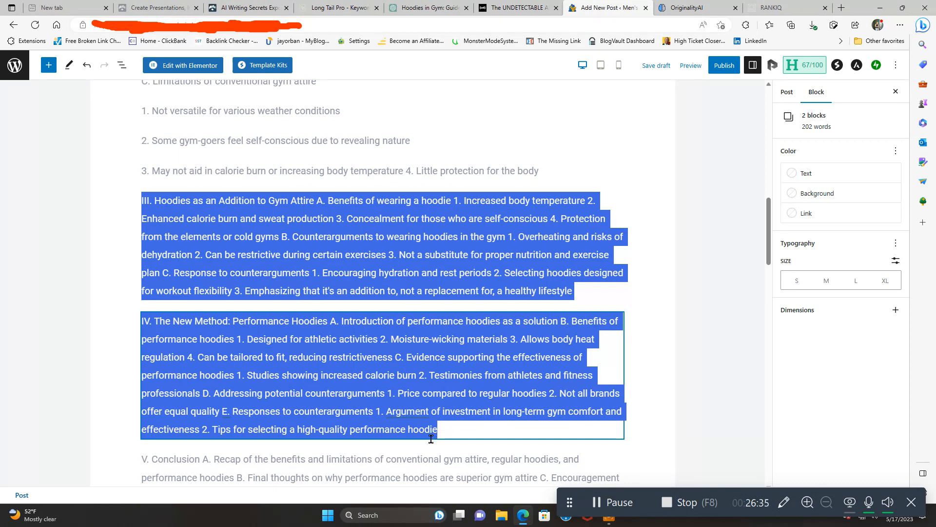
key("BackSpace")
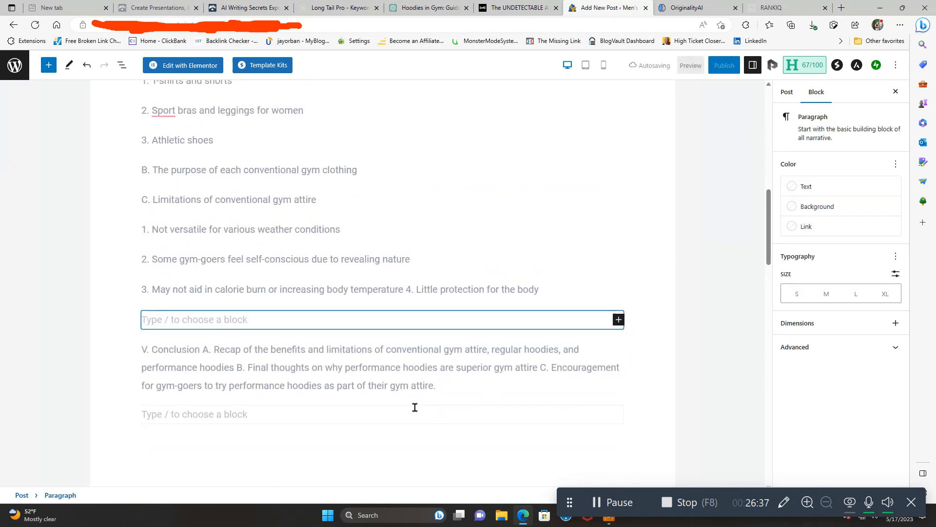
Copy the full post title, "Does Wearing a Hoodie at the Gym Help? The Ultimate Guide to Gym Attire".
scroll(483, 376, "up", 6)
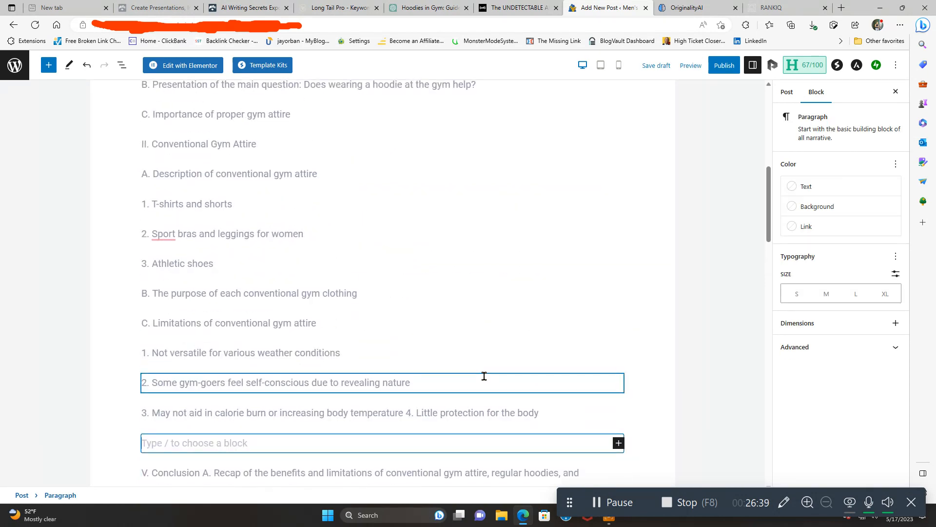
scroll(380, 382, "up", 5)
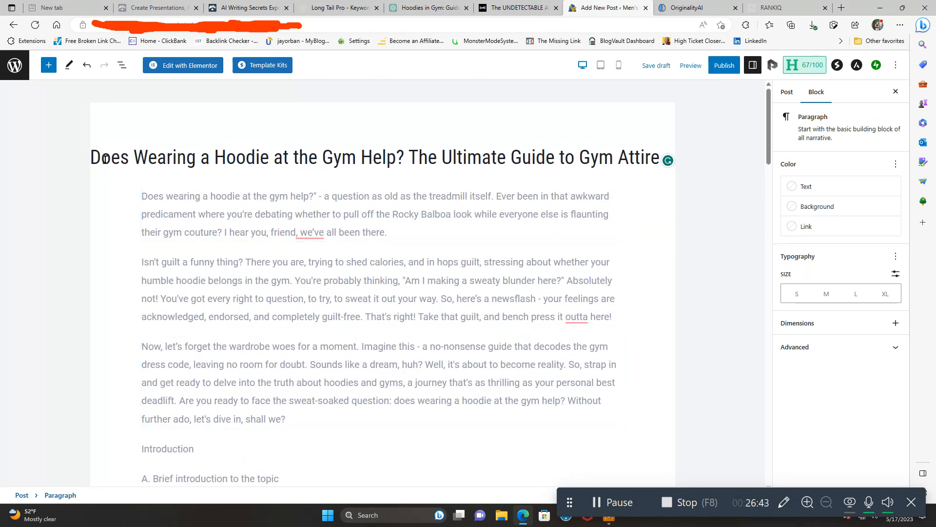
left_click_drag(93, 155, 655, 161)
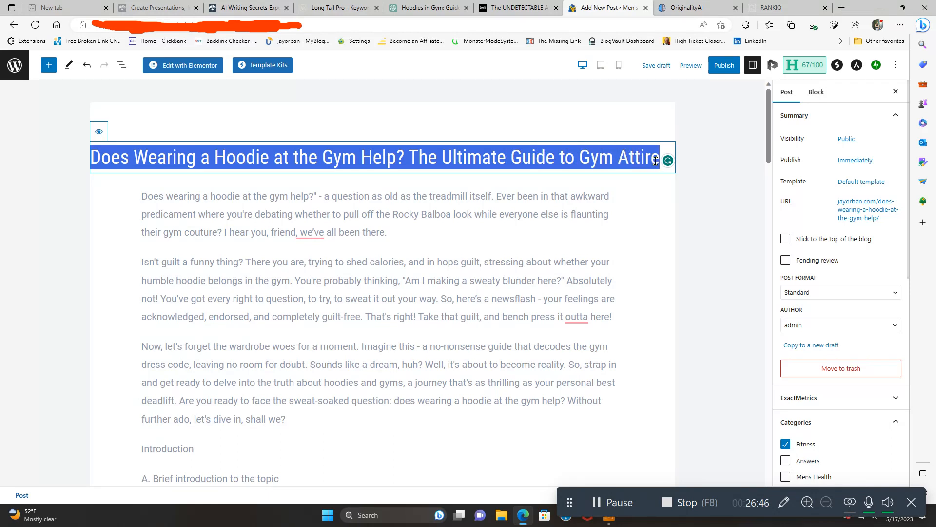
right_click(584, 159)
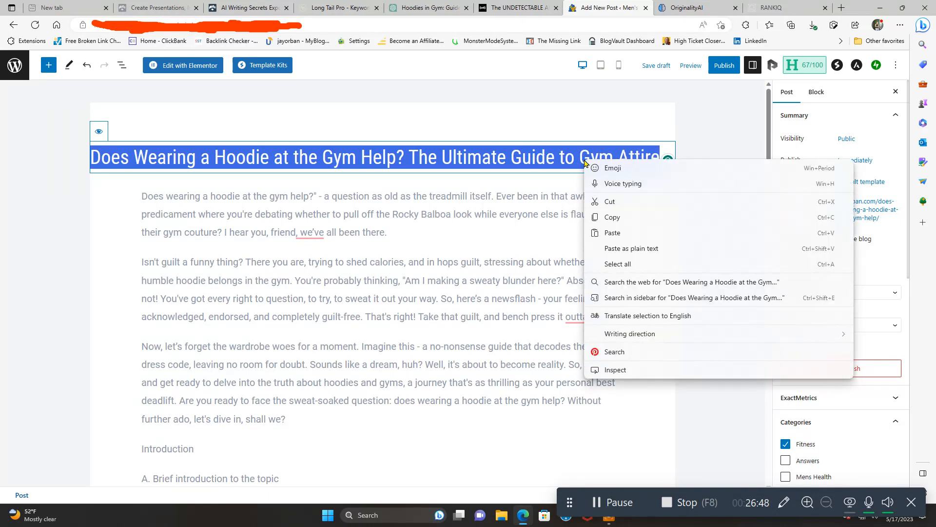
left_click(605, 217)
Paste the copied title into a new paragraph between the last introduction paragraph and the outline's Introduction line.
scroll(364, 436, "down", 2)
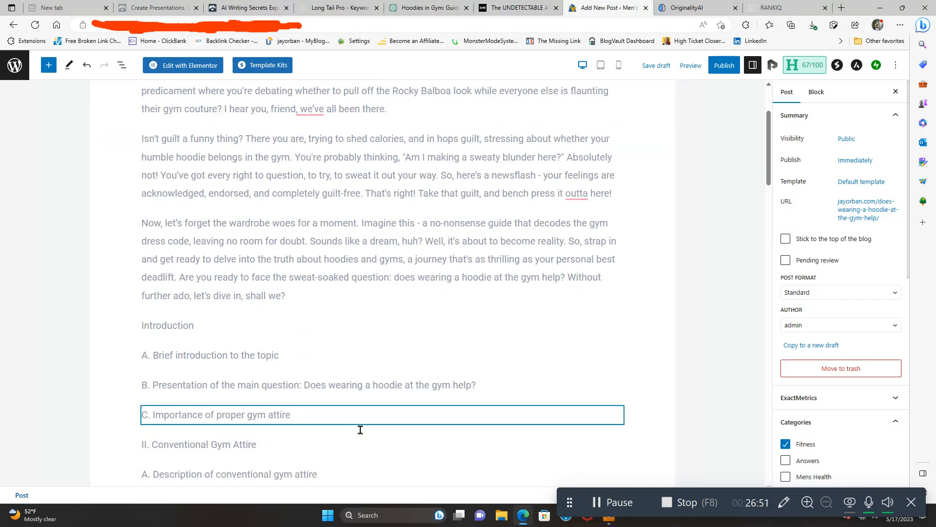
left_click(307, 302)
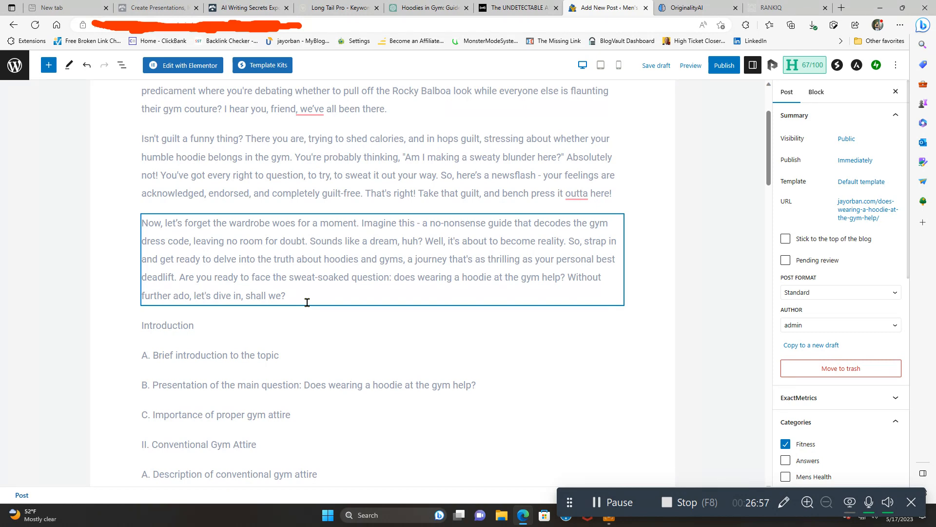
key("Return")
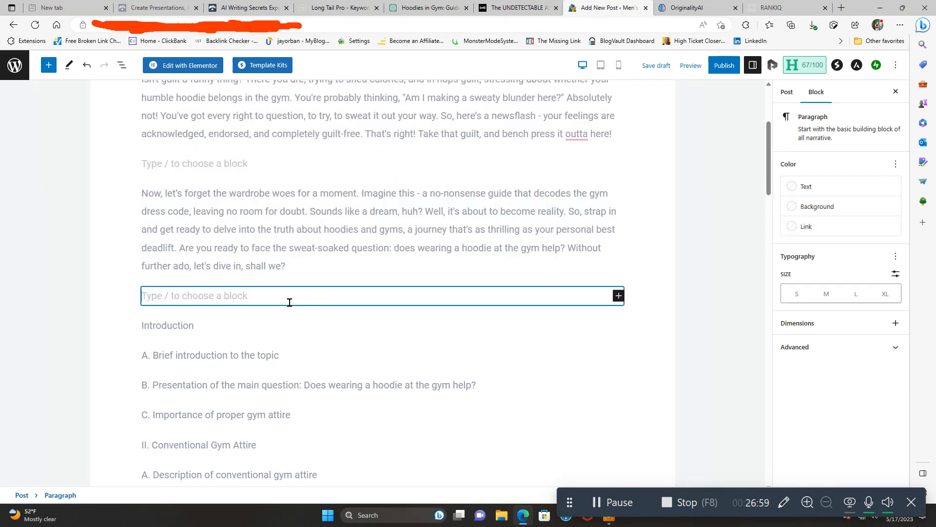
right_click(200, 302)
left_click(247, 203)
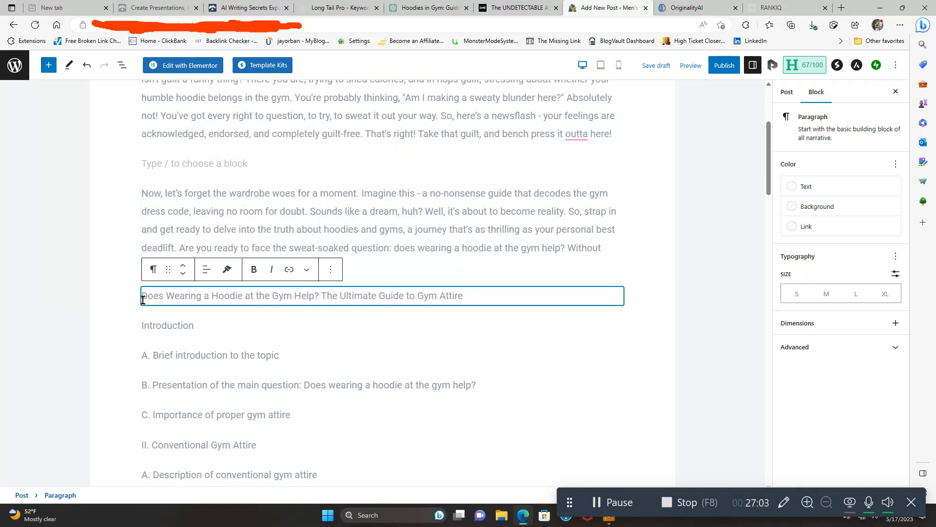
Bold the pasted title and convert its paragraph into an H2 heading.
left_click_drag(141, 295, 478, 295)
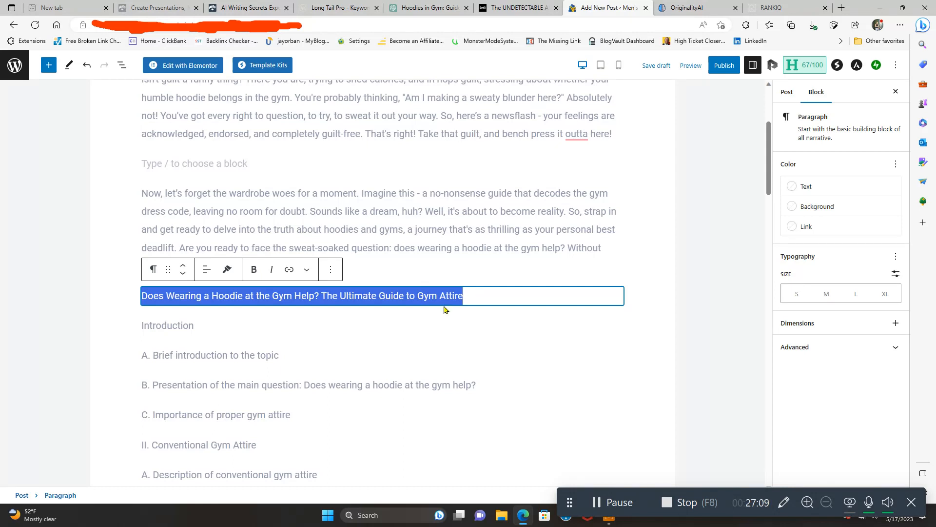
left_click(254, 274)
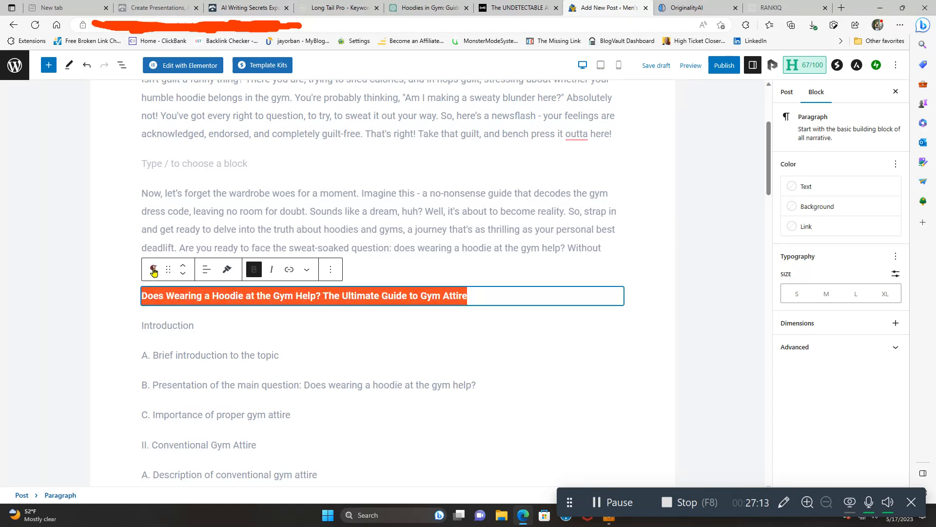
left_click(154, 272)
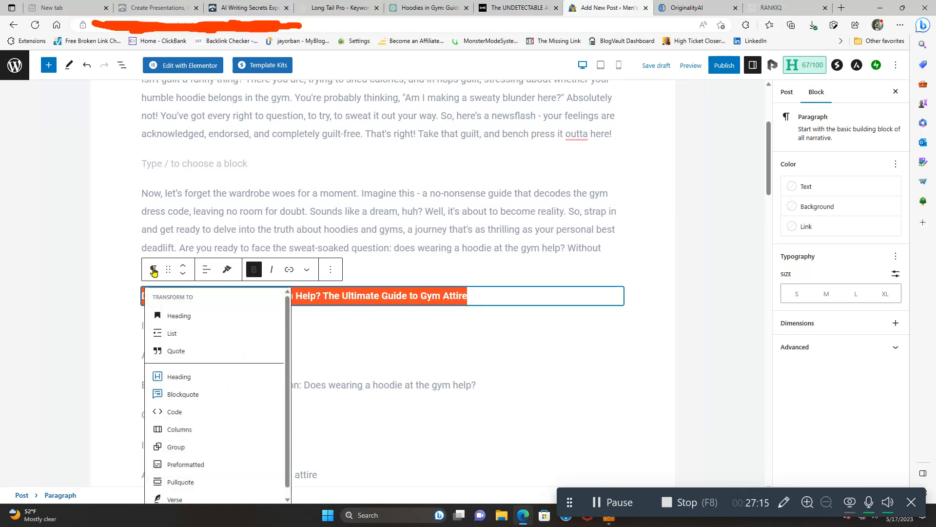
left_click(171, 317)
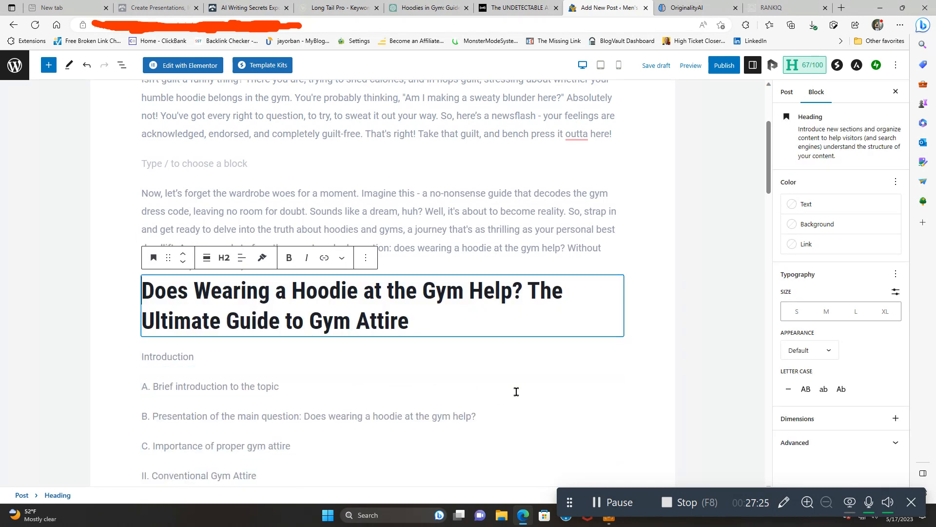
Copy the outline's Introduction line with its points A, B and C from the post.
scroll(532, 382, "down", 2)
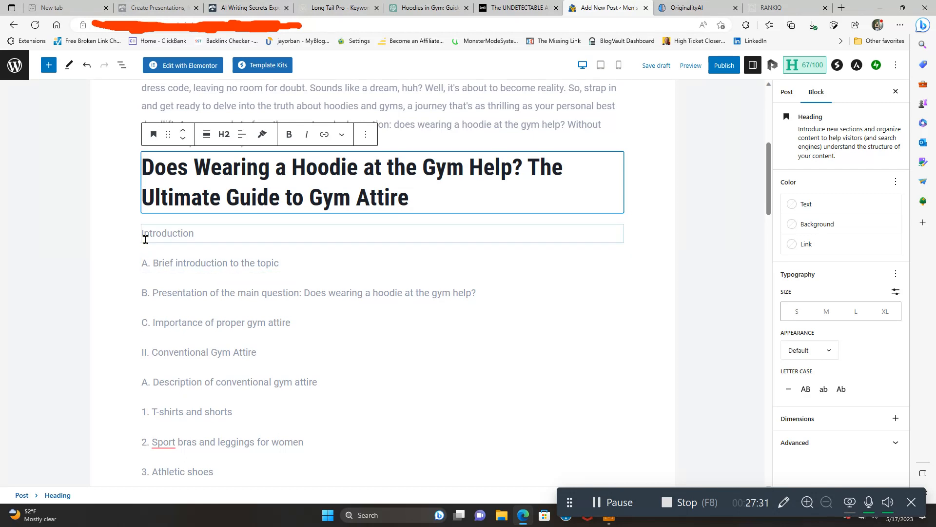
scroll(439, 410, "down", 4)
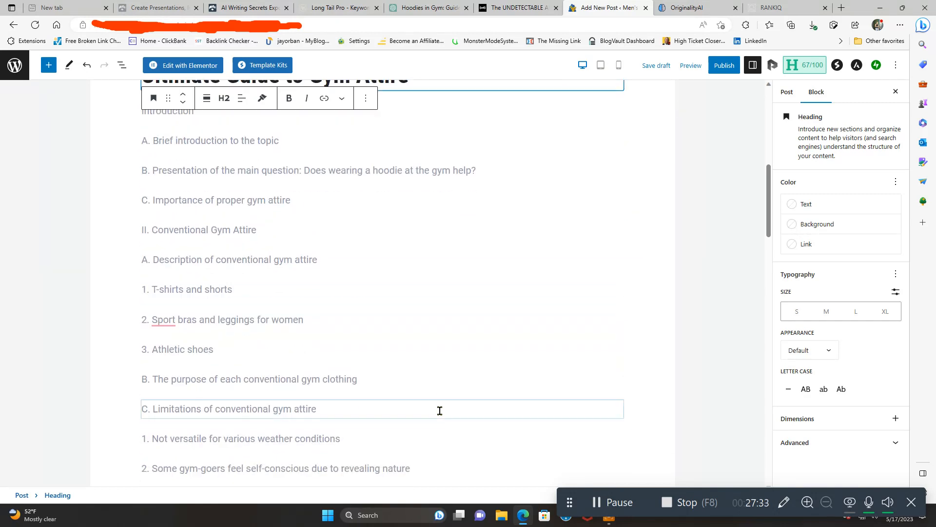
scroll(437, 413, "up", 7)
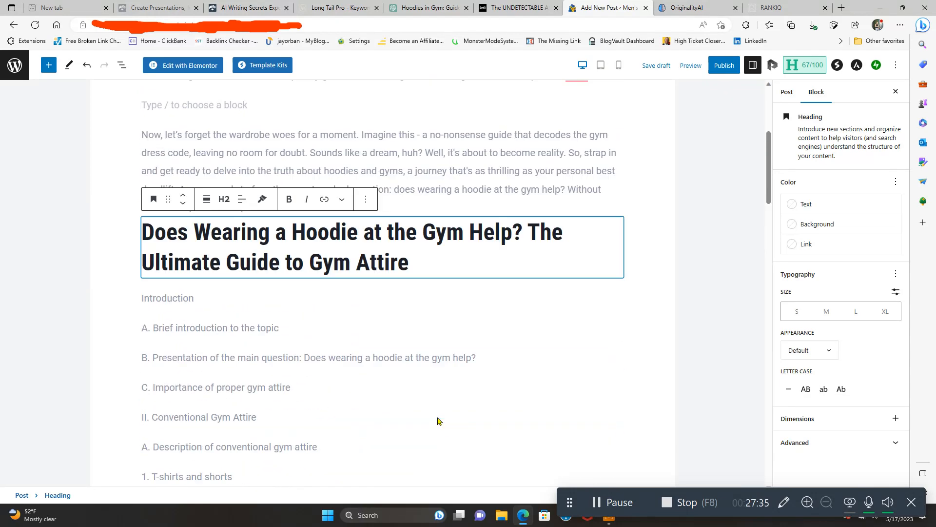
scroll(232, 412, "down", 2)
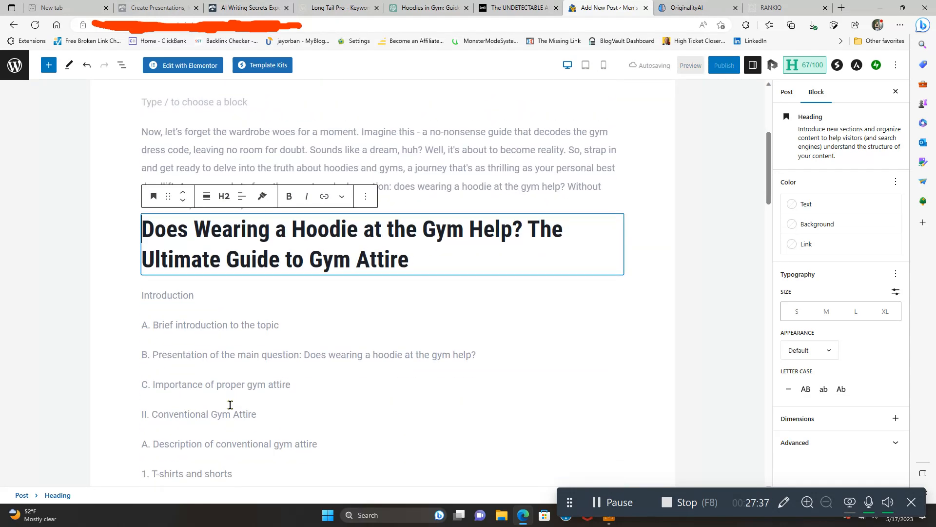
left_click(141, 298)
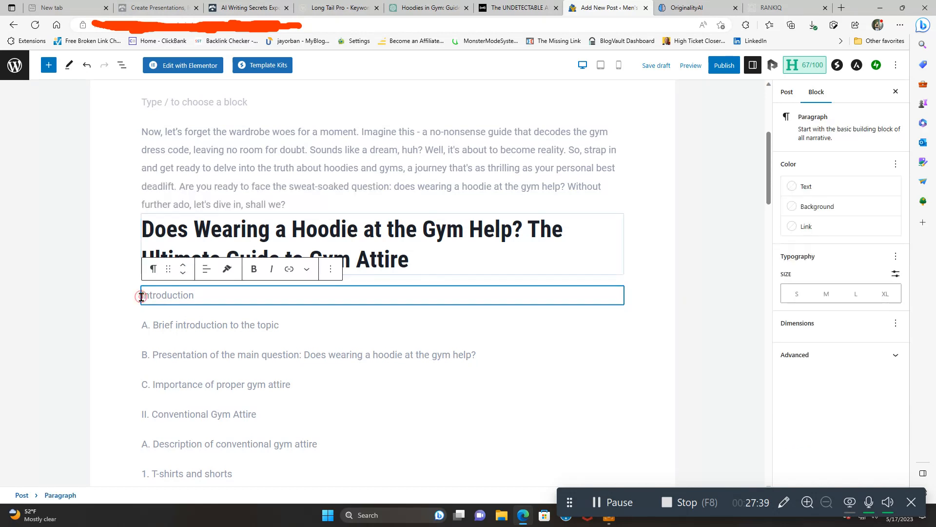
left_click_drag(141, 296, 307, 379)
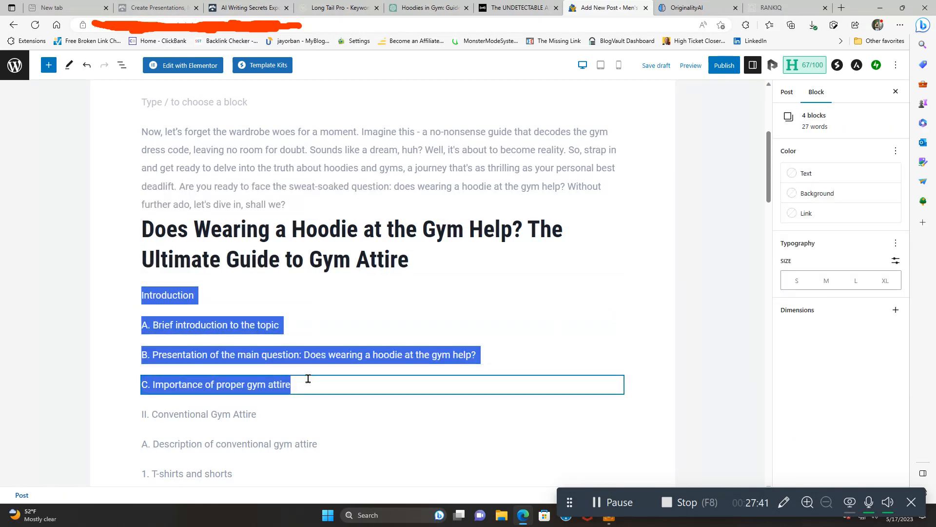
right_click(283, 385)
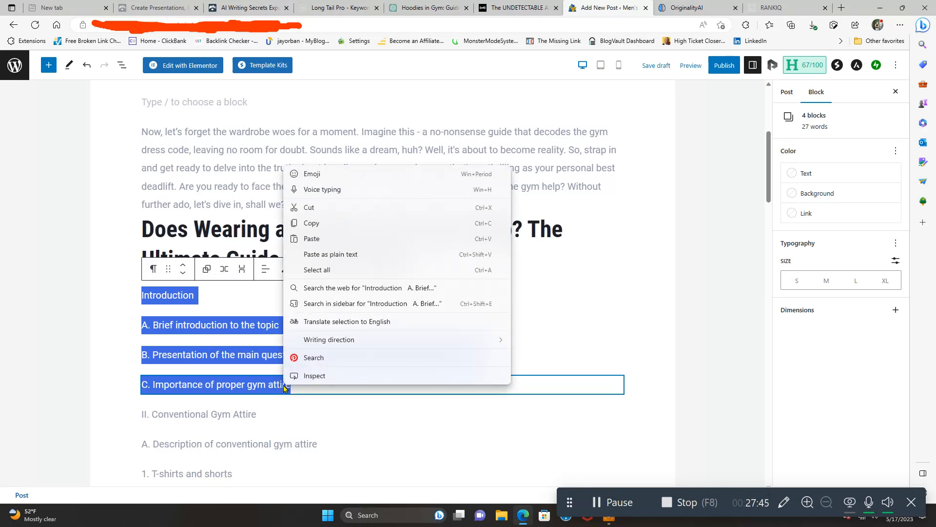
left_click(322, 224)
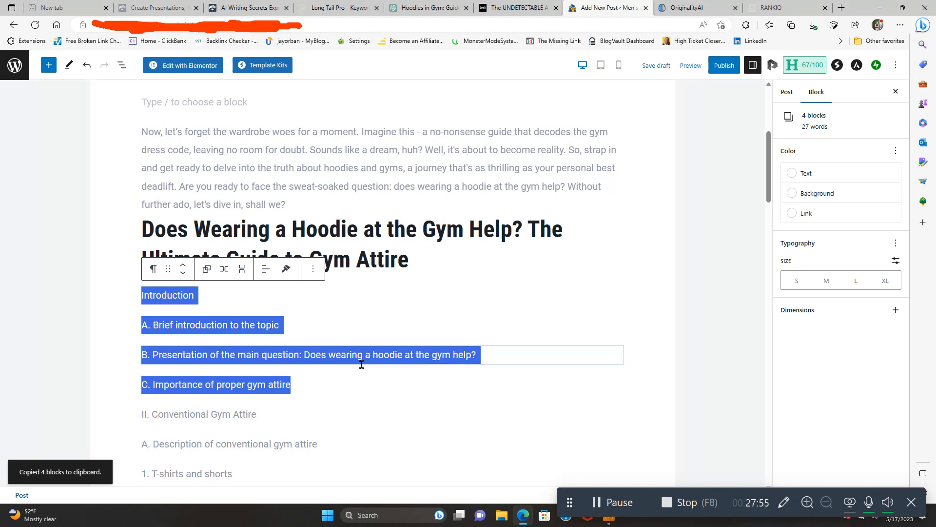
Switch to ChatGPT and start a new chat with the Humorous tone and the Creative writing style.
left_click(436, 8)
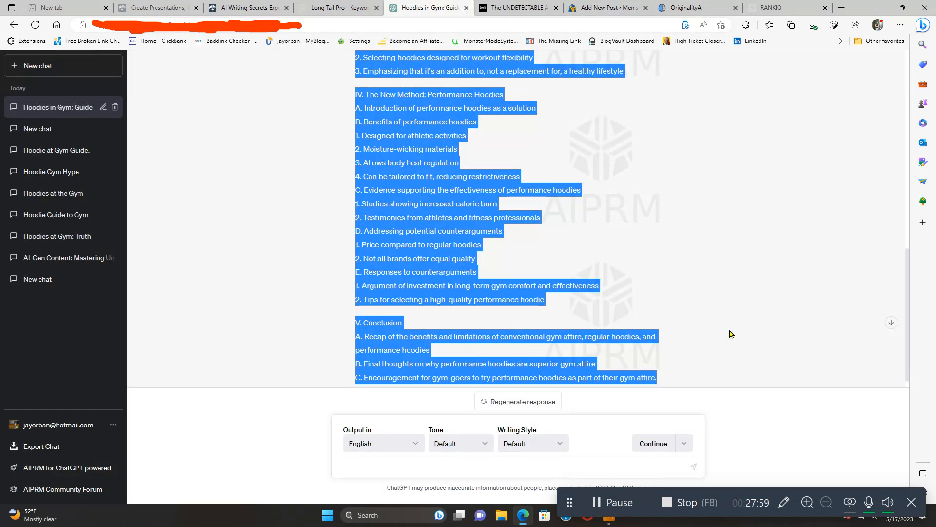
scroll(727, 334, "down", 1)
left_click(64, 72)
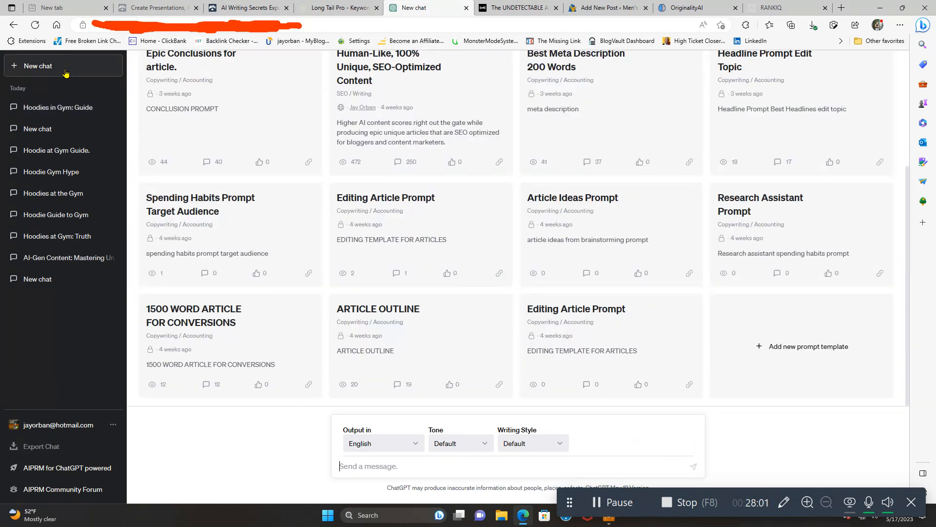
left_click(489, 453)
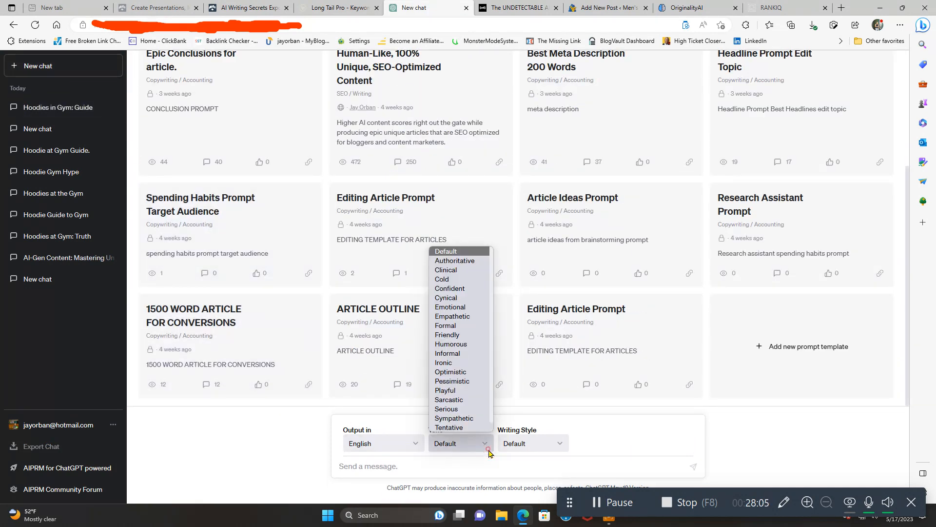
left_click(459, 344)
left_click(551, 443)
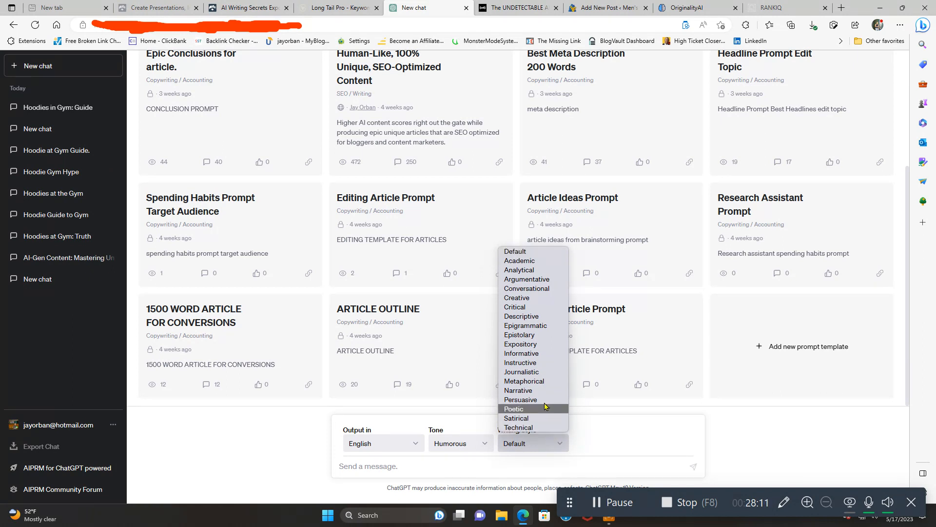
left_click(542, 298)
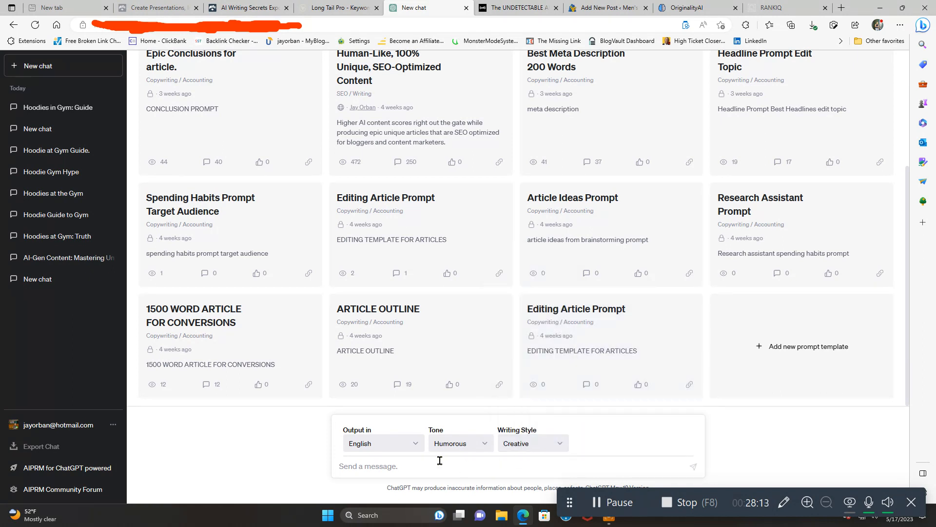
Paste the copied Introduction outline as the message, choose the GPT-4 model and send it.
left_click(379, 466)
right_click(379, 467)
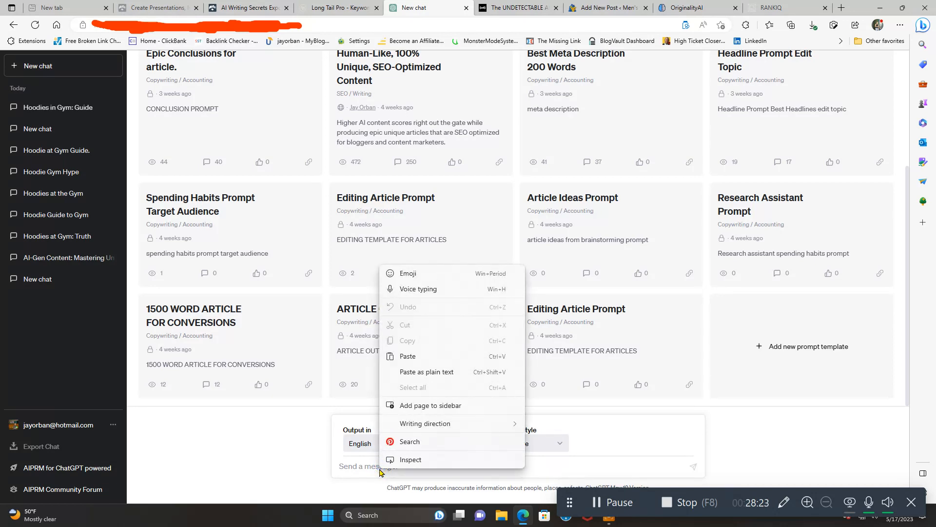
left_click(419, 360)
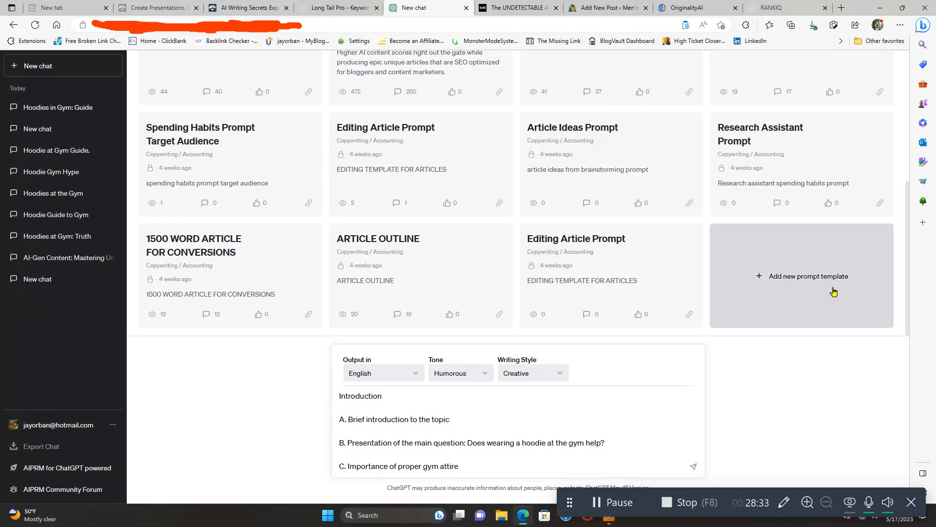
scroll(834, 292, "up", 5)
left_click(555, 78)
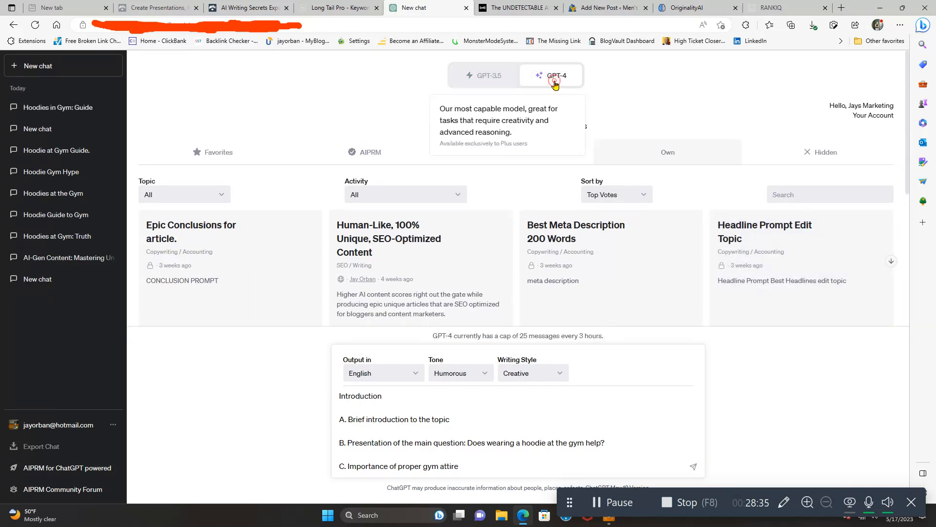
scroll(799, 332, "down", 3)
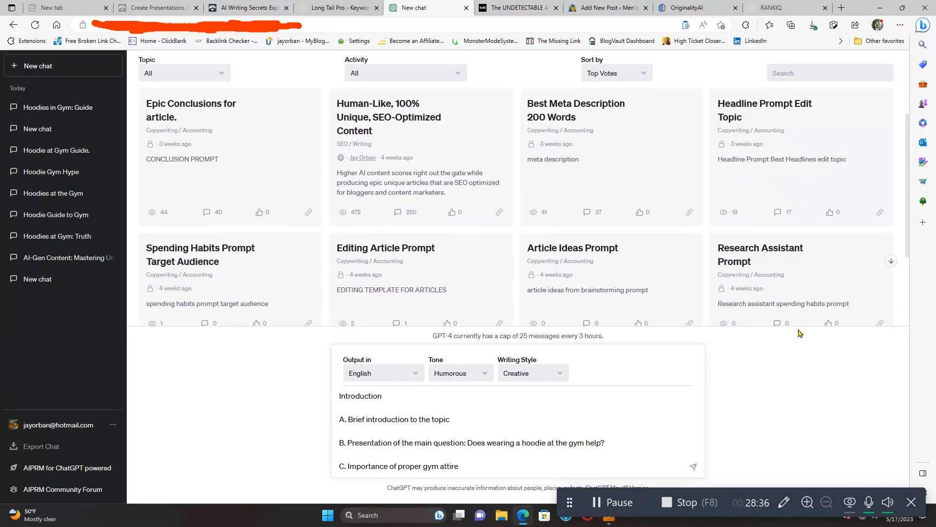
scroll(799, 334, "down", 3)
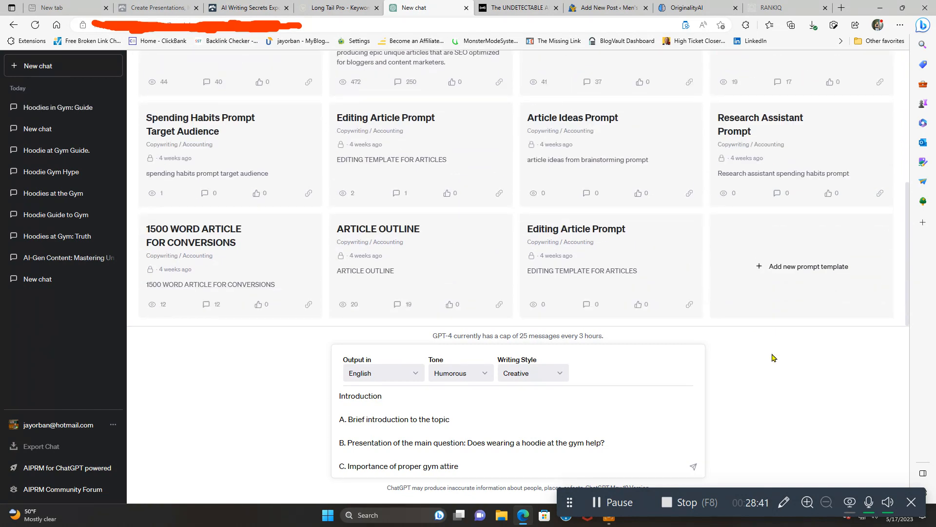
left_click(694, 466)
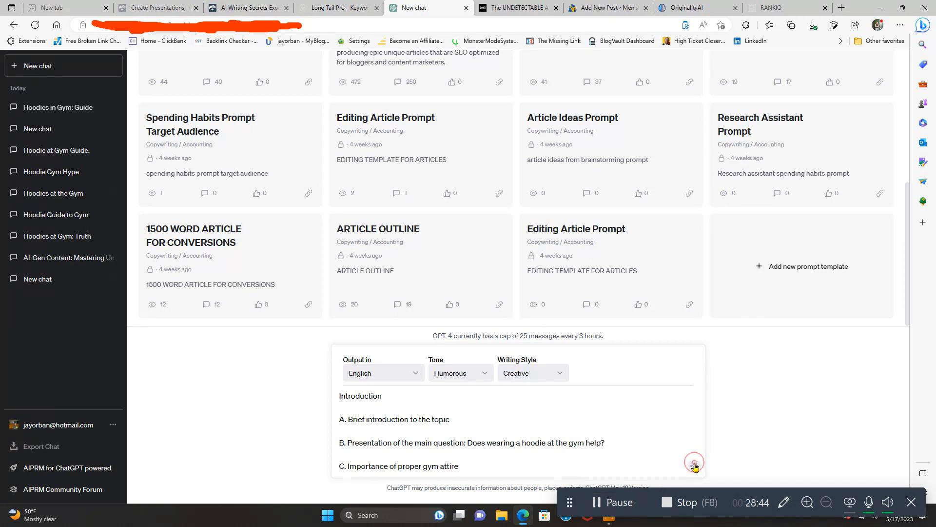
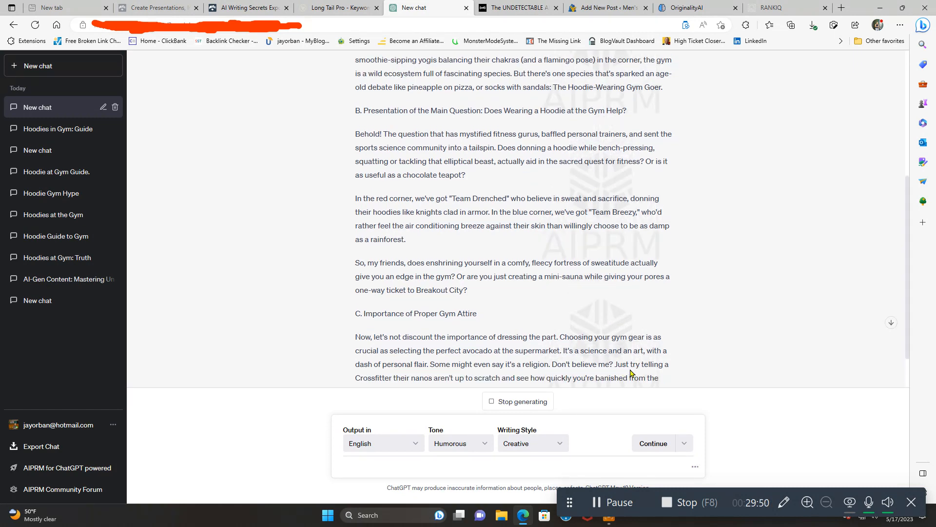
Read through the generated introduction section and copy the whole response, from "A. Brief Introduction to the Topic" to its last paragraph.
scroll(650, 349, "up", 5)
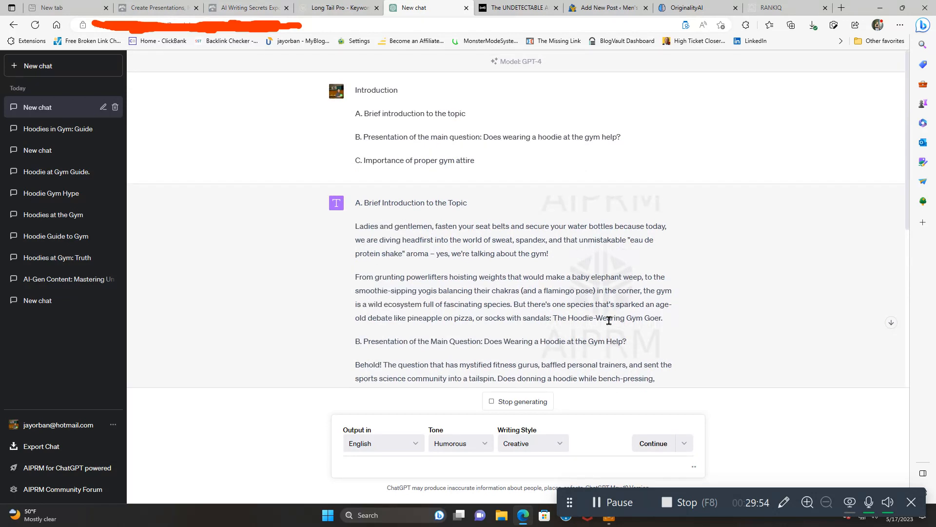
scroll(745, 338, "down", 2)
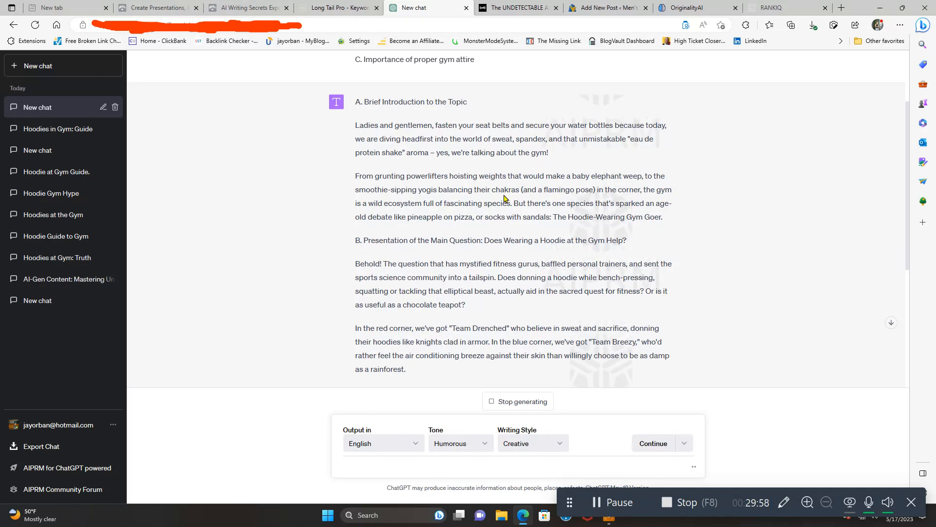
scroll(715, 372, "down", 5)
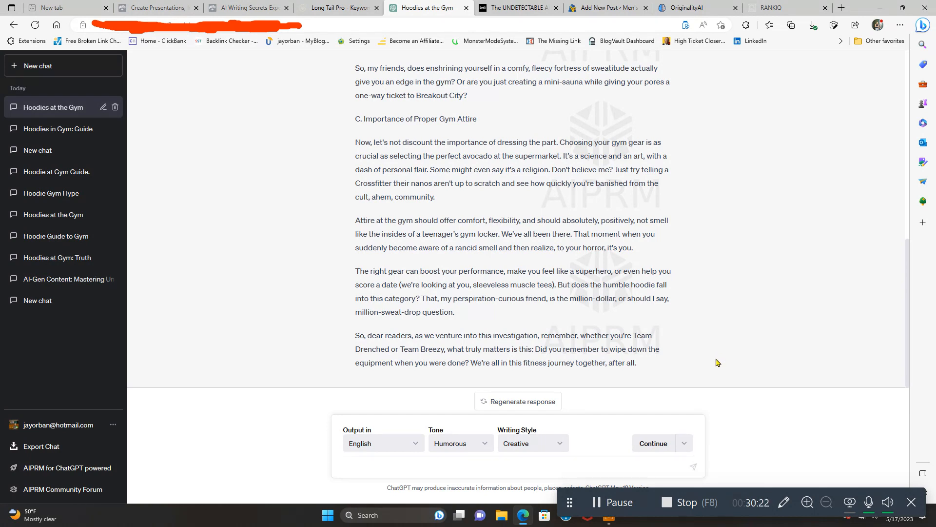
scroll(716, 365, "up", 15)
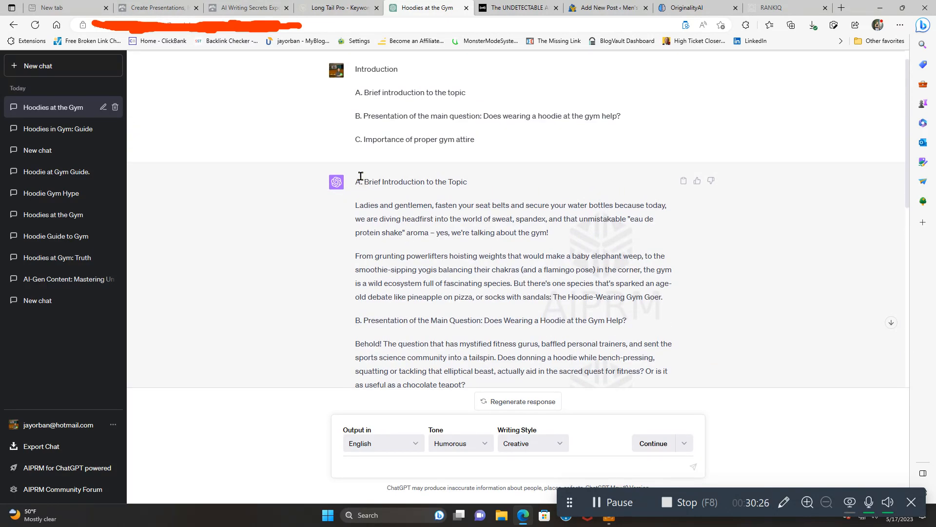
left_click_drag(356, 181, 639, 363)
right_click(600, 351)
left_click(629, 173)
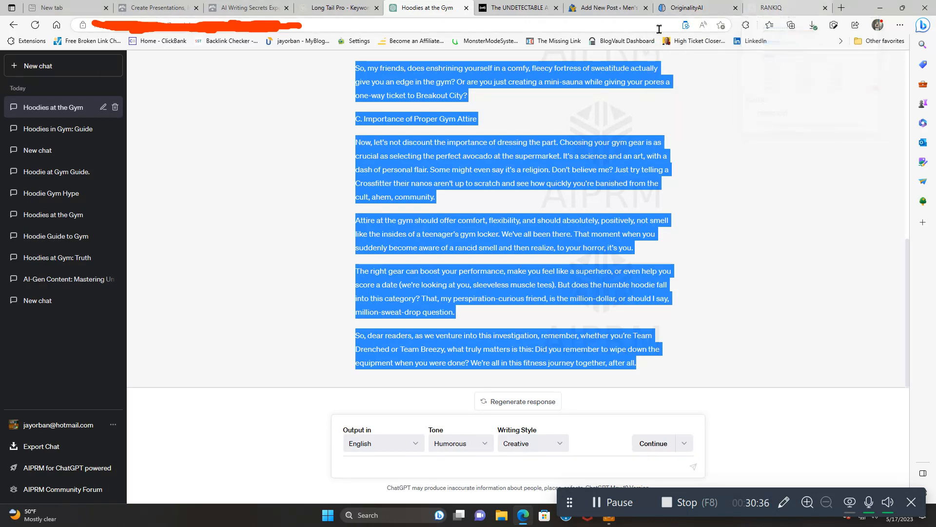
Switch to Undetectable AI, close the previous result and clear the old text from the input box.
left_click(520, 10)
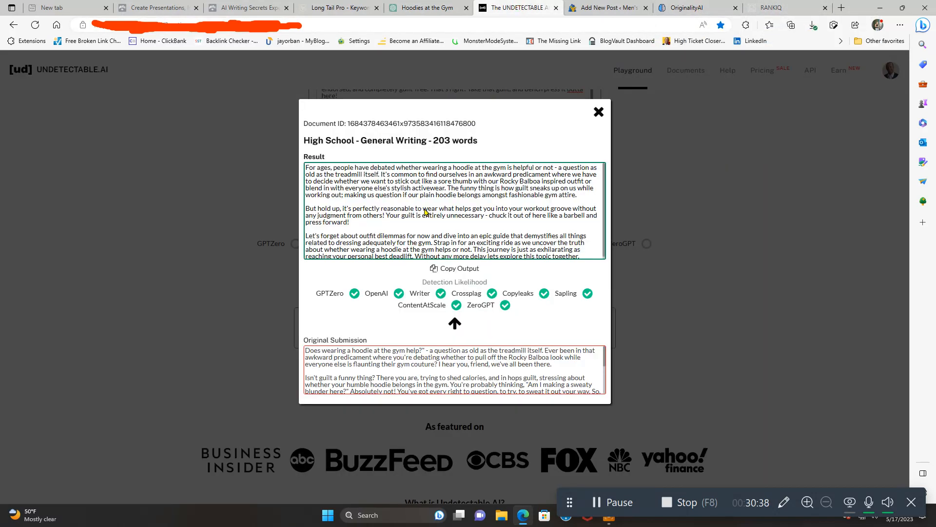
left_click(596, 112)
scroll(648, 292, "up", 3)
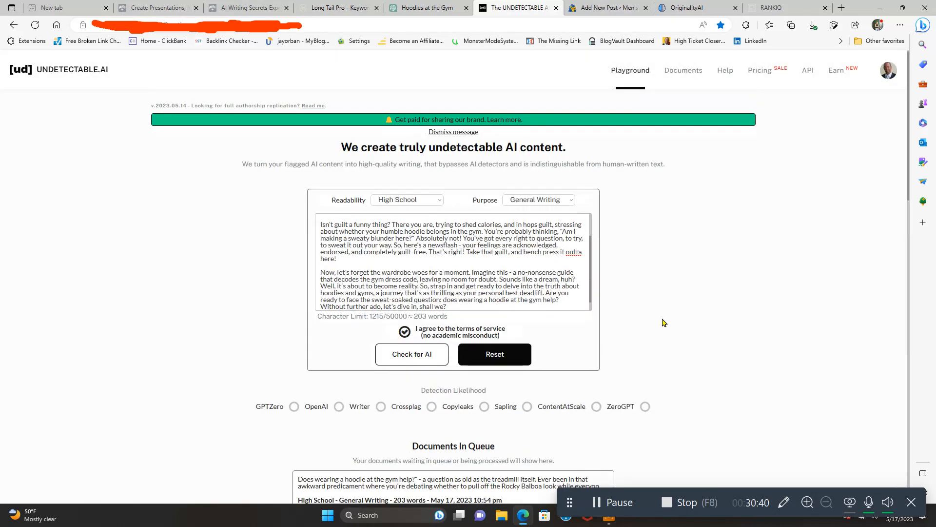
left_click_drag(319, 222, 604, 324)
key("BackSpace")
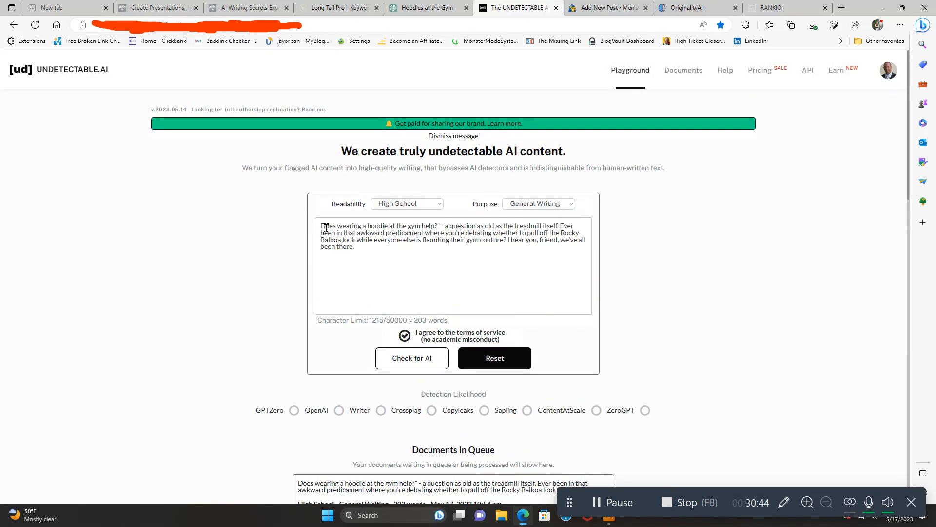
left_click_drag(320, 224, 378, 253)
key("BackSpace")
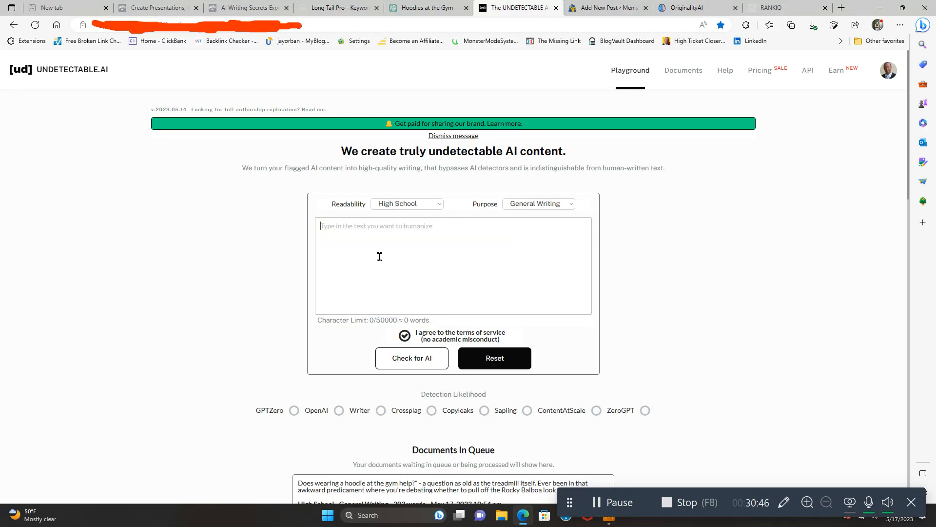
Paste the copied section into the empty text box and check it for AI with High School readability and General Writing purpose.
right_click(349, 228)
left_click(399, 318)
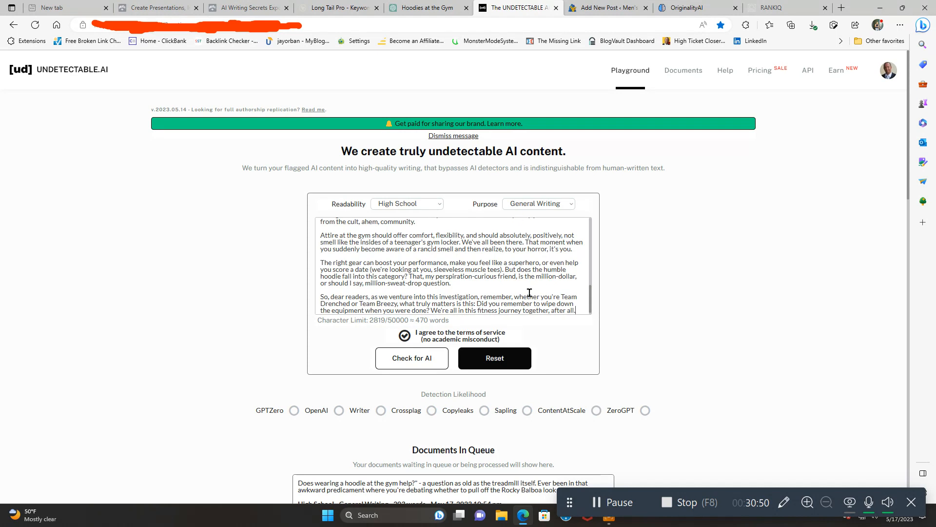
left_click(413, 365)
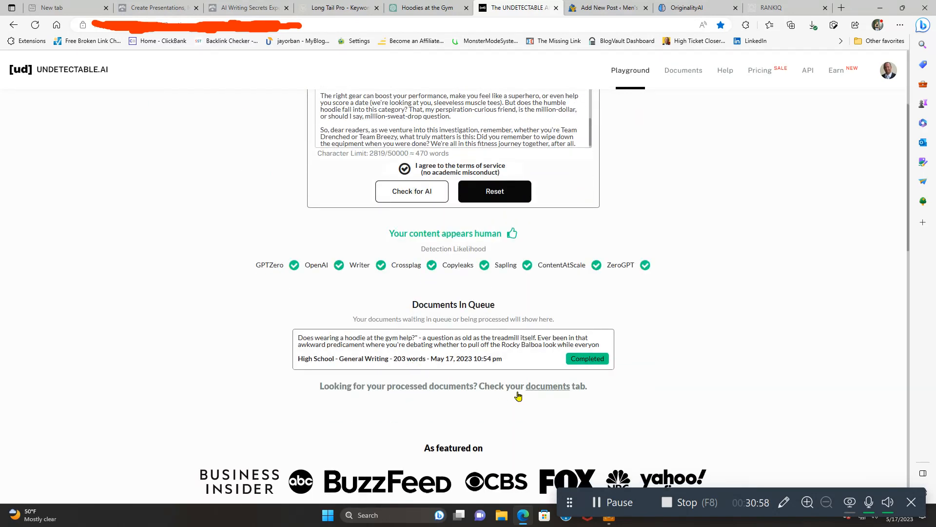
scroll(544, 421, "up", 3)
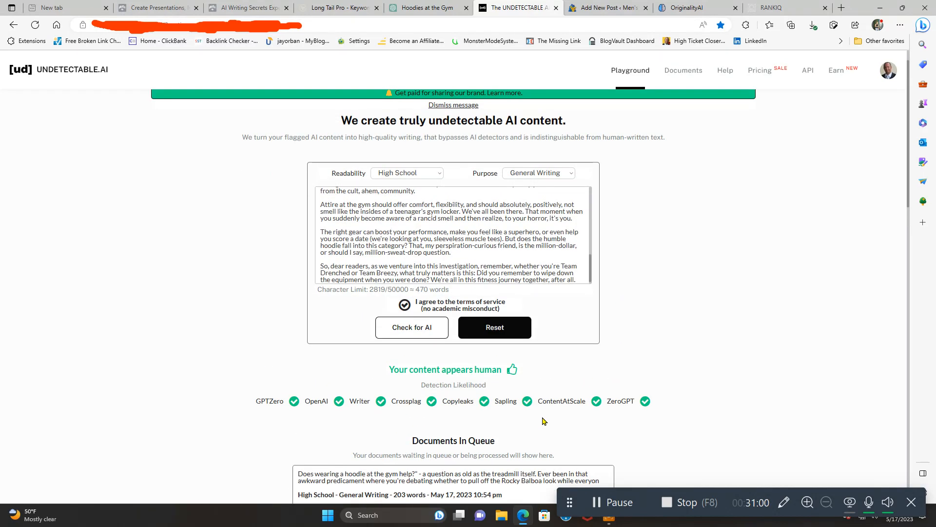
Switch to Originality.AI and delete the previously scanned text from the content box.
left_click(702, 10)
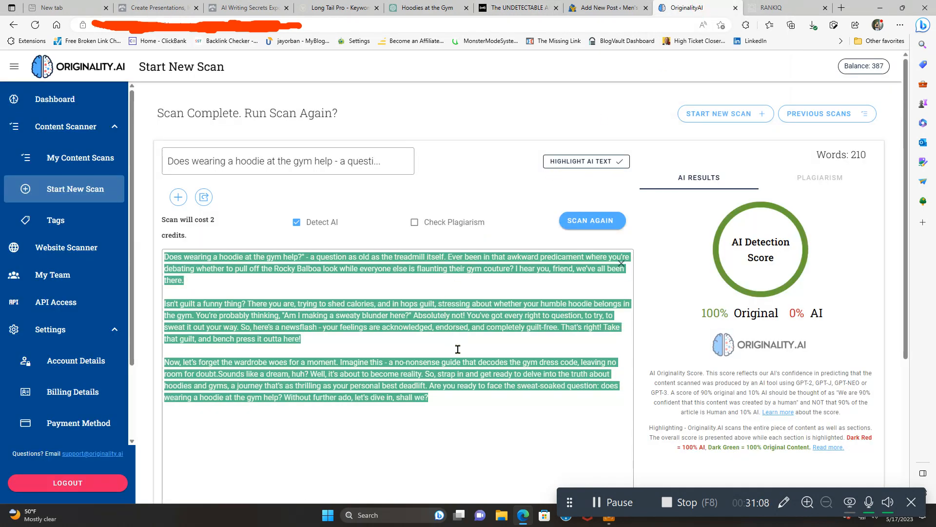
scroll(609, 364, "down", 4)
scroll(512, 345, "up", 4)
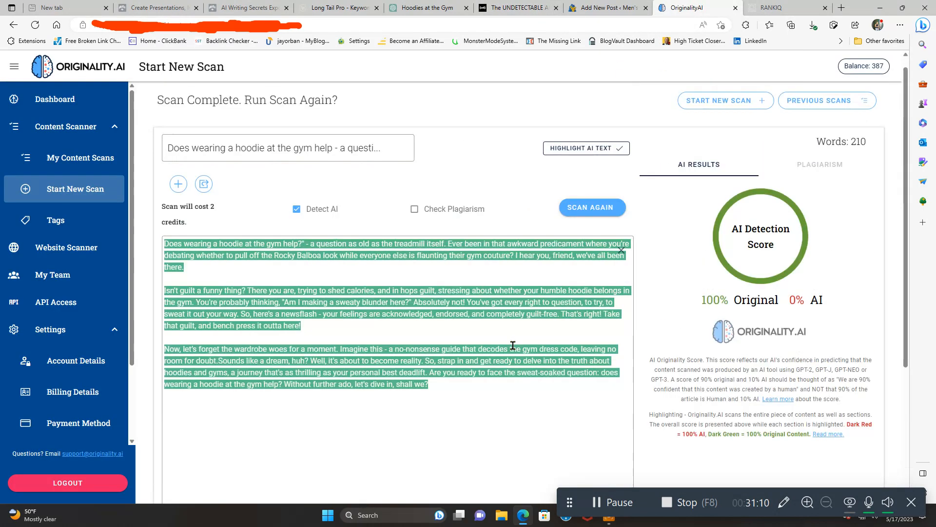
left_click(290, 282)
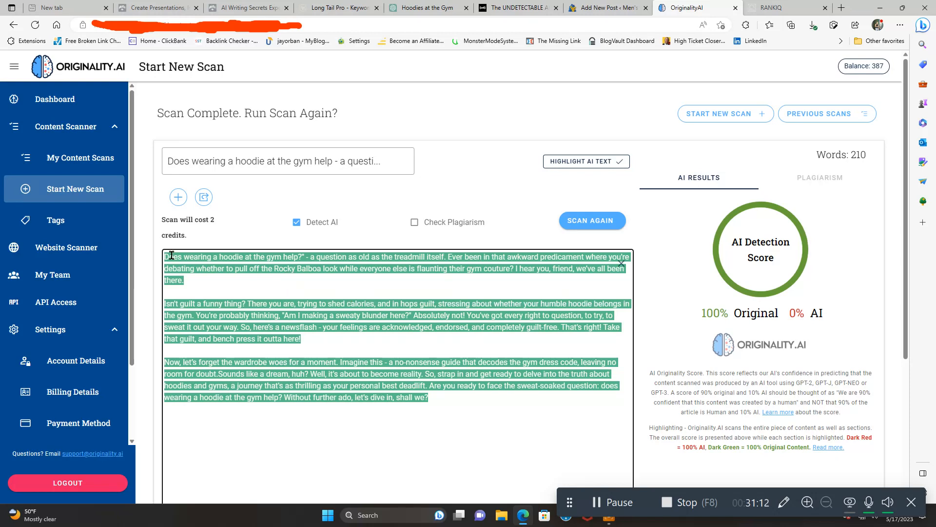
left_click_drag(165, 256, 432, 400)
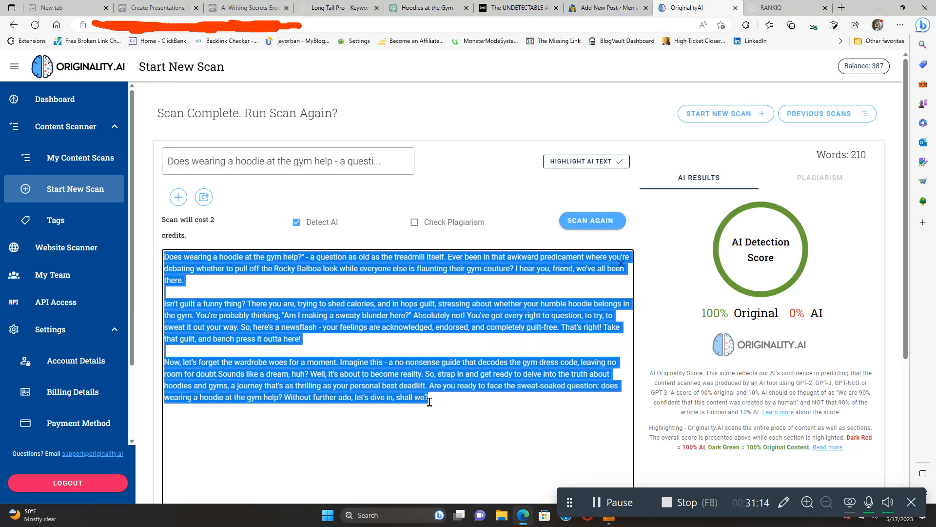
key("BackSpace")
Paste the clipboard text into the empty content box and run the scan again with Detect AI enabled.
right_click(192, 269)
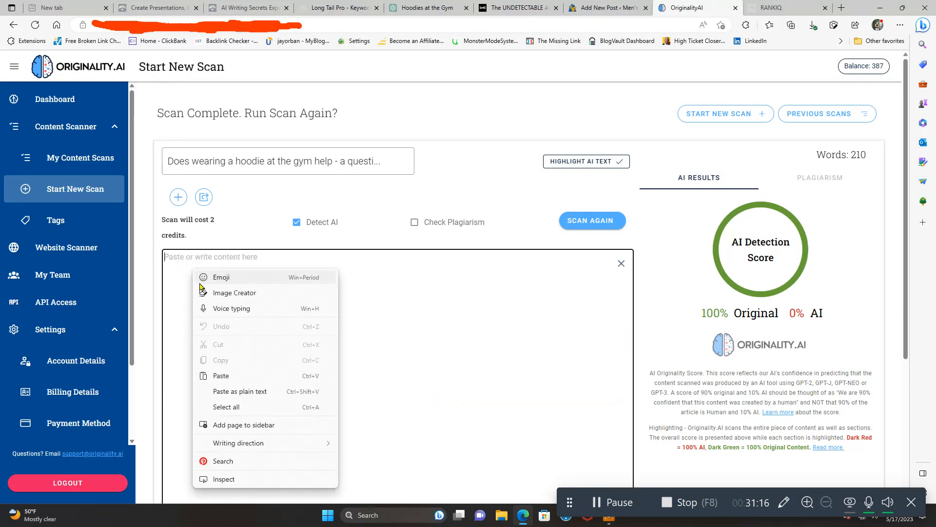
left_click(233, 378)
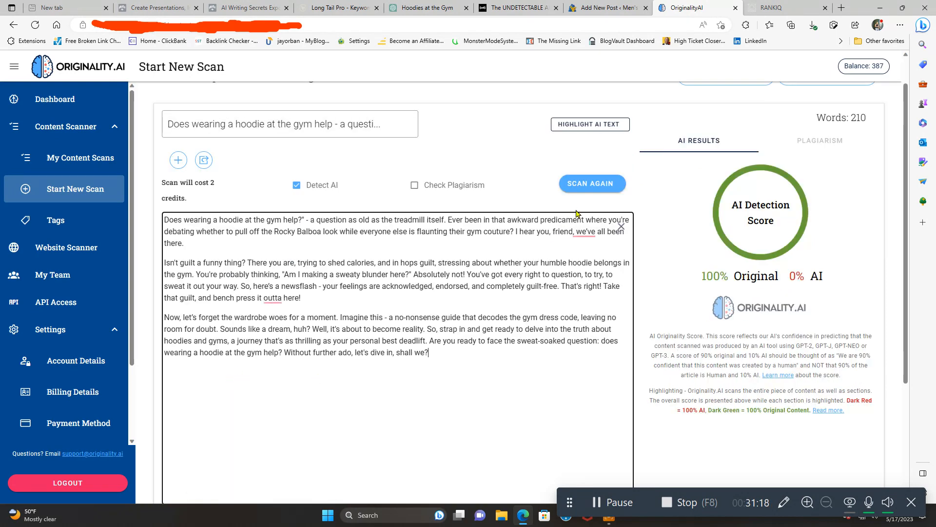
left_click(598, 187)
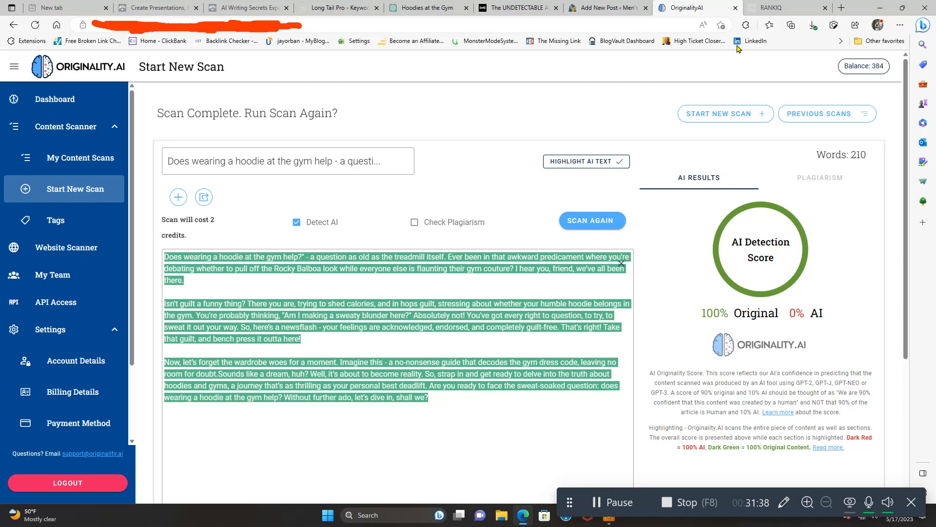
Return to Undetectable AI, reset the detection result and review the introduction text in the input box.
mouse_move(783, 8)
left_click(523, 9)
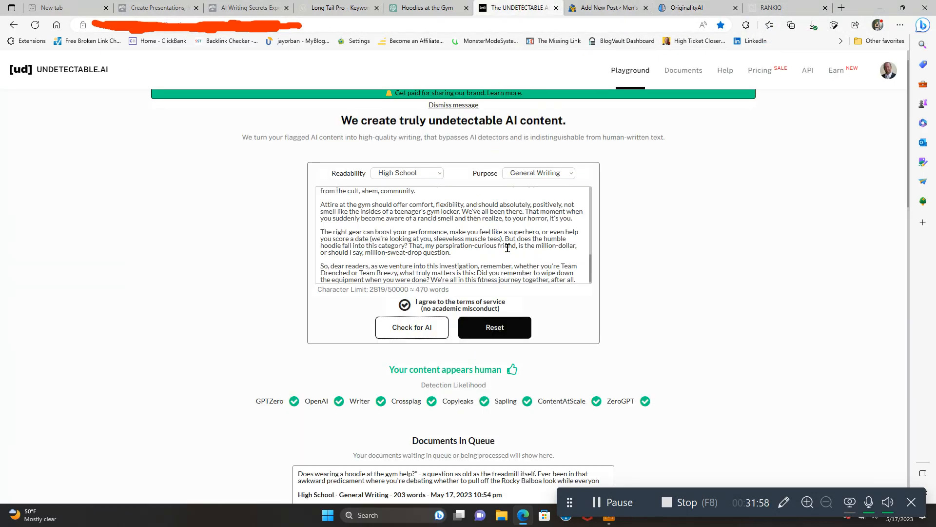
scroll(506, 247, "up", 5)
scroll(507, 247, "up", 5)
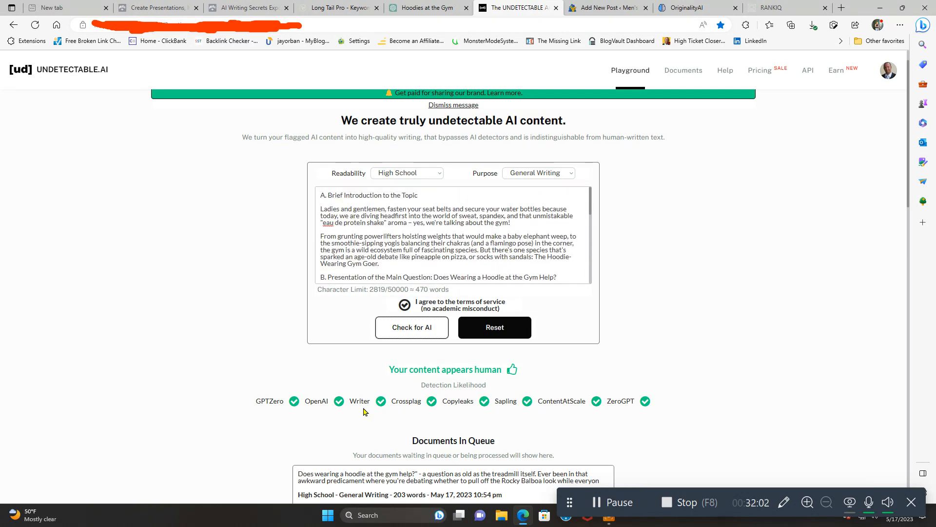
left_click(496, 336)
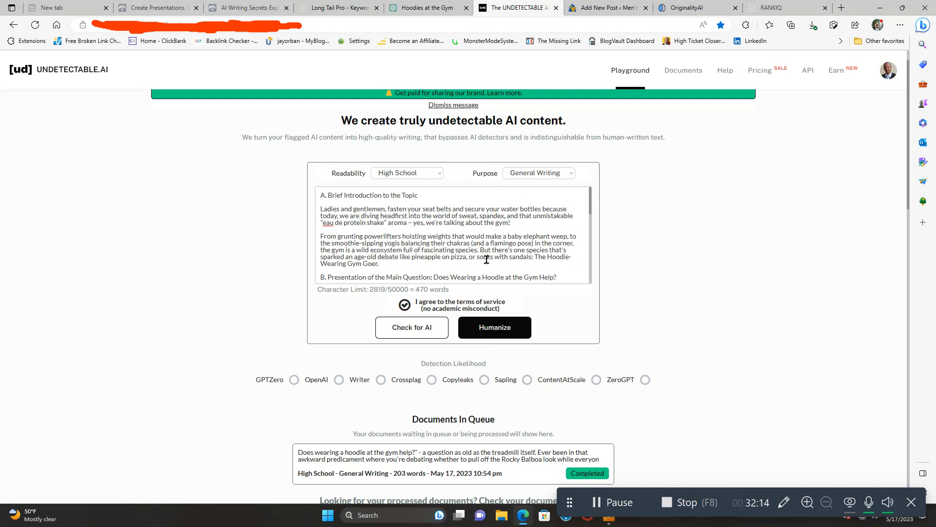
scroll(483, 259, "down", 1)
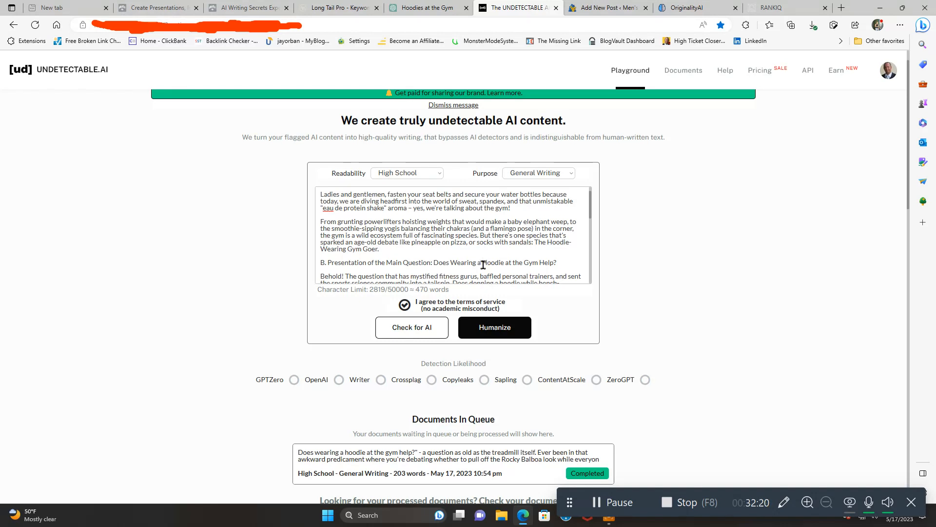
scroll(483, 265, "down", 3)
scroll(482, 263, "up", 2)
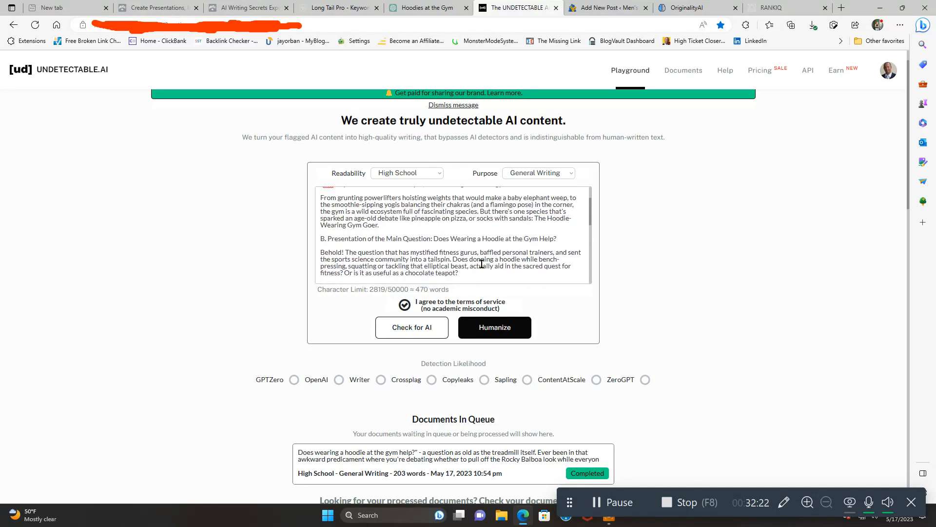
scroll(482, 263, "up", 2)
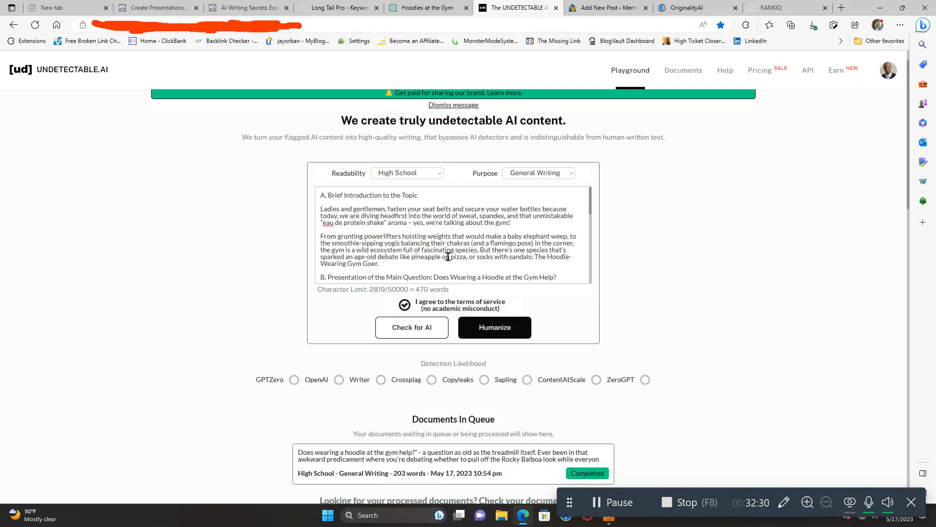
Switch to the WordPress post and replace the four selected Introduction outline lines with the generated introduction section.
left_click(615, 15)
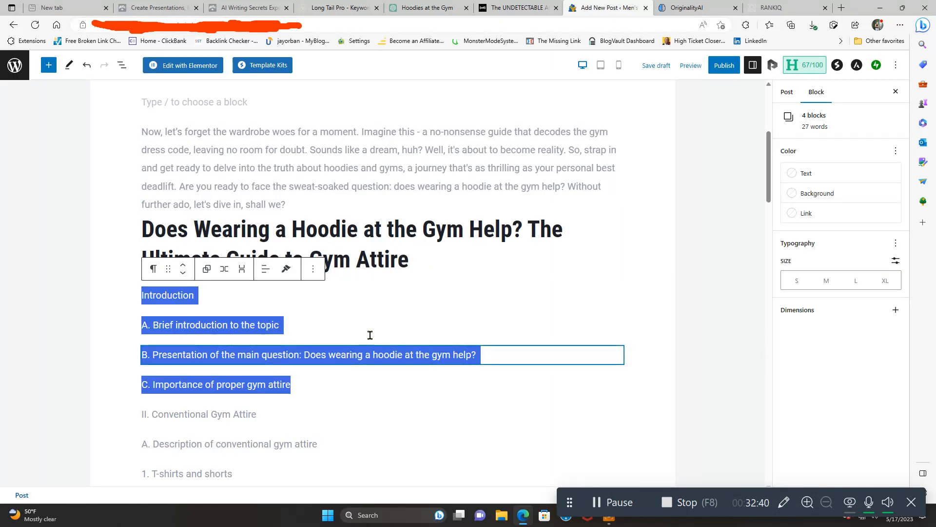
key("BackSpace")
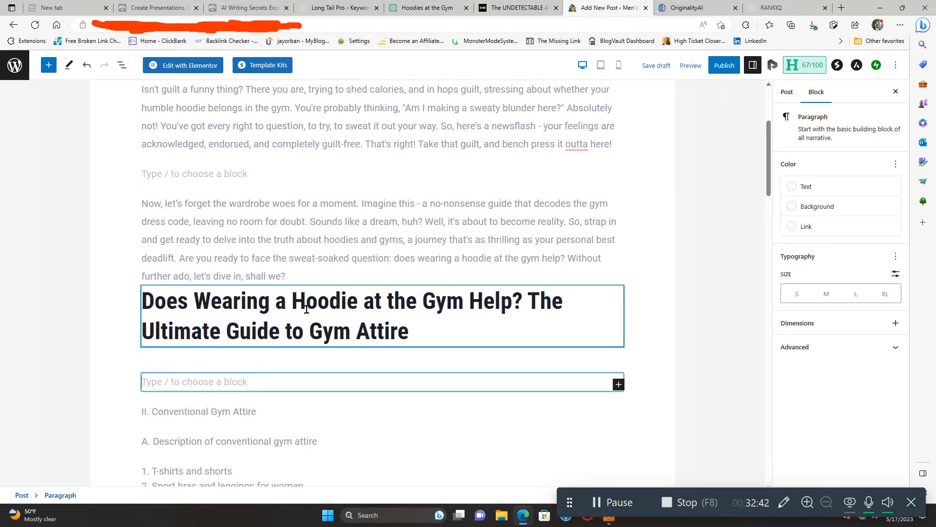
right_click(212, 389)
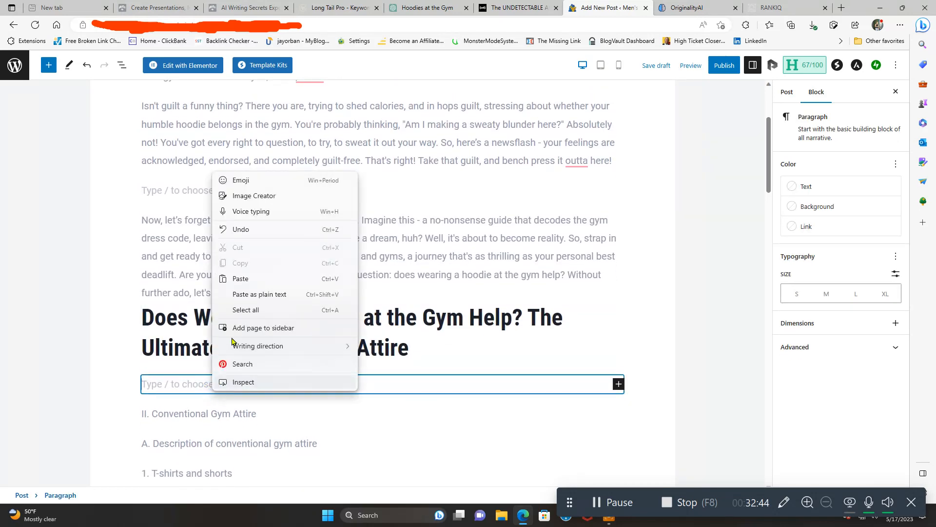
left_click(251, 279)
Apply the Grammarly corrections in the first two introduction paragraphs: change "shake" to "shakes" and remove the comma after "weep".
scroll(411, 380, "up", 6)
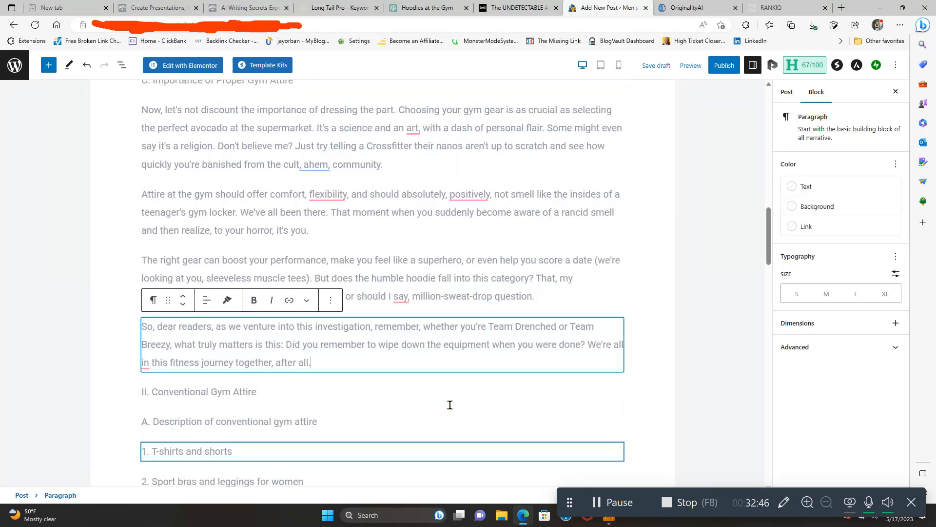
scroll(449, 406, "up", 6)
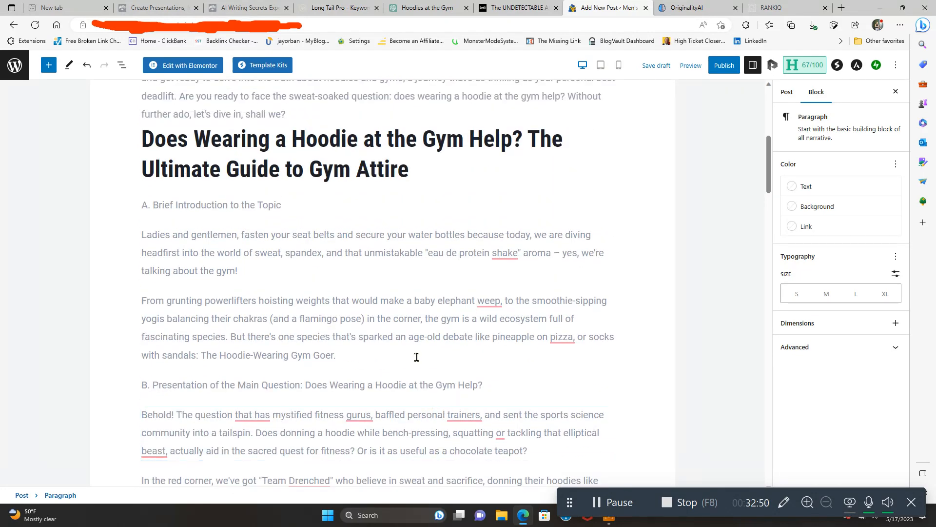
left_click(509, 254)
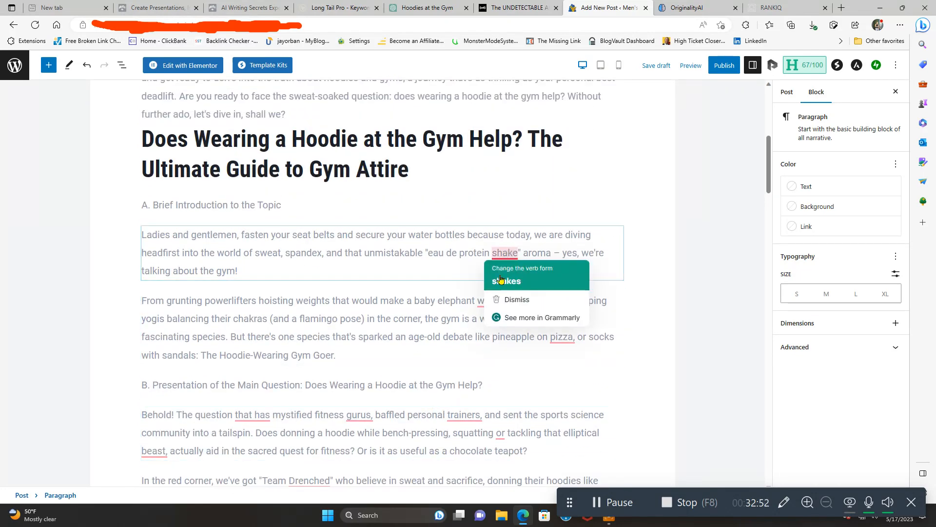
left_click(498, 279)
left_click(491, 301)
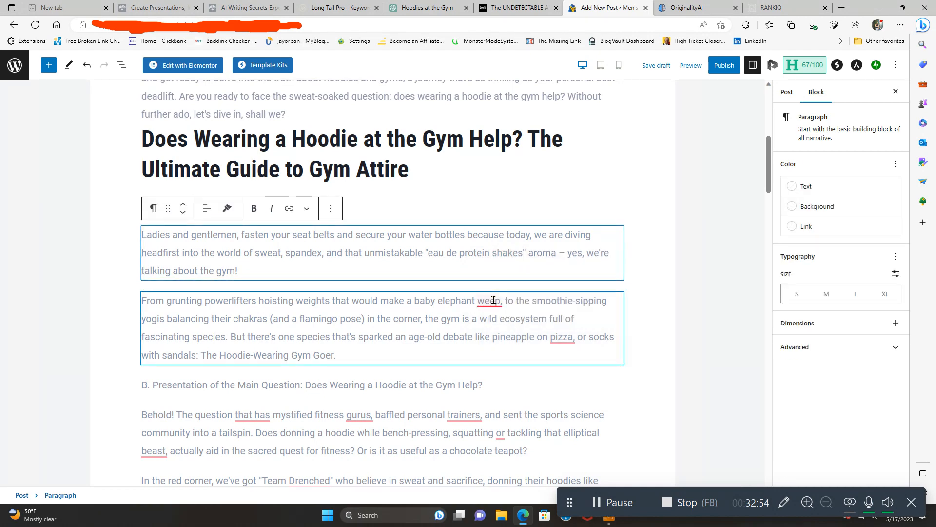
left_click(481, 326)
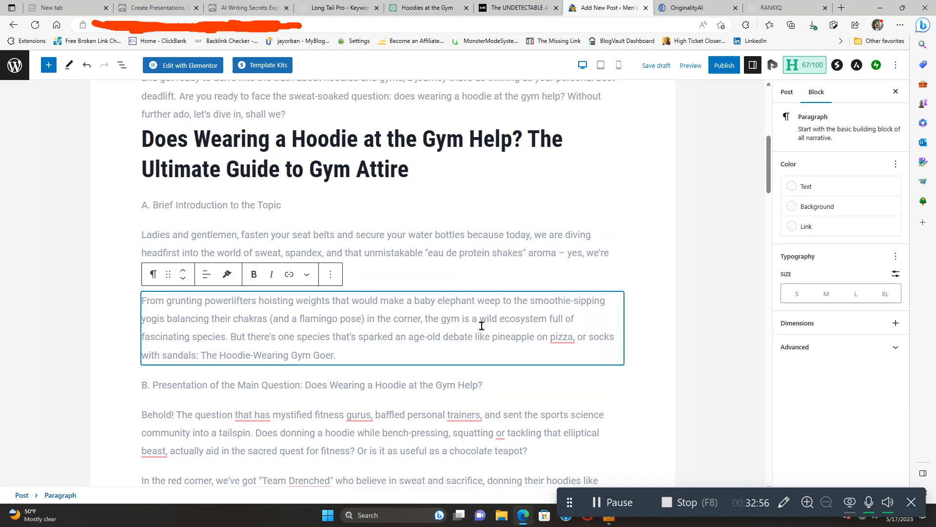
Split the second paragraph before "But there's one species" and before "The Hoodie-Wearing Gym Goer", and remove the comma after "pizza".
left_click(232, 336)
key("Return")
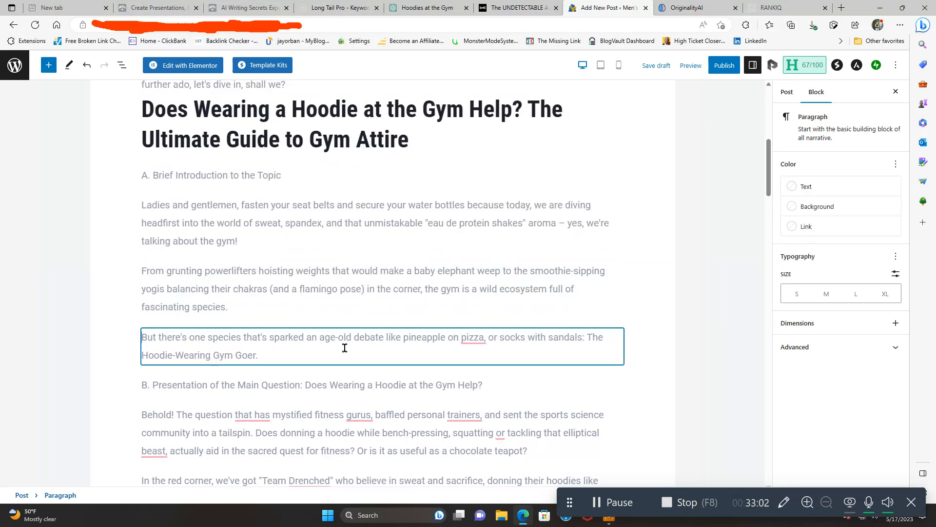
left_click(468, 337)
left_click(476, 369)
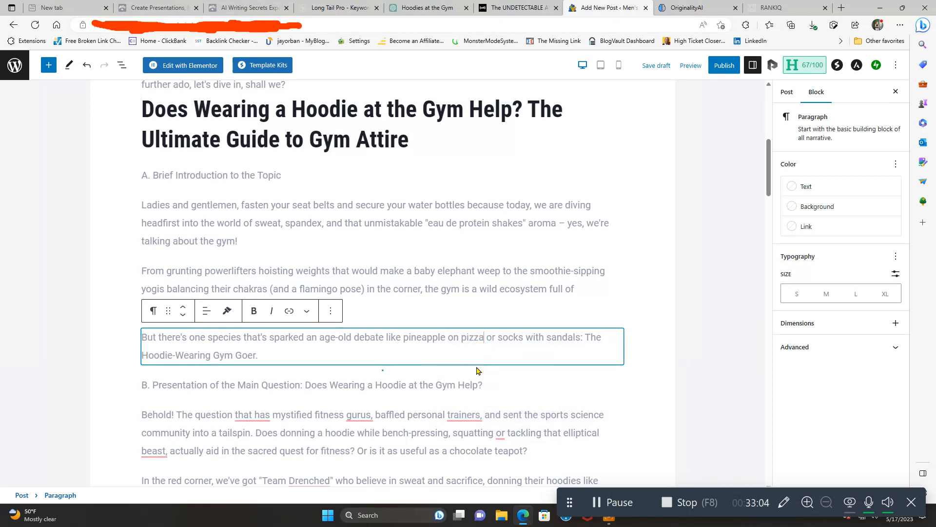
scroll(502, 299, "down", 3)
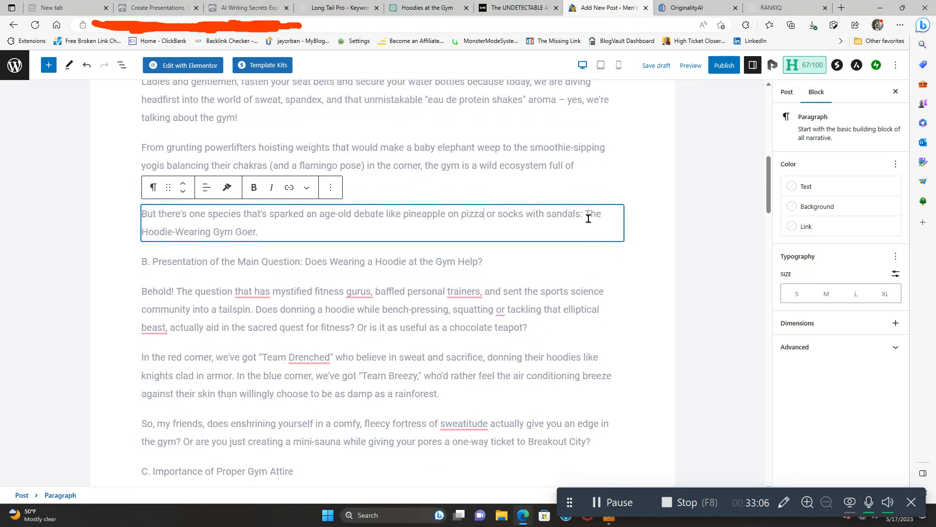
left_click(586, 213)
key("Return")
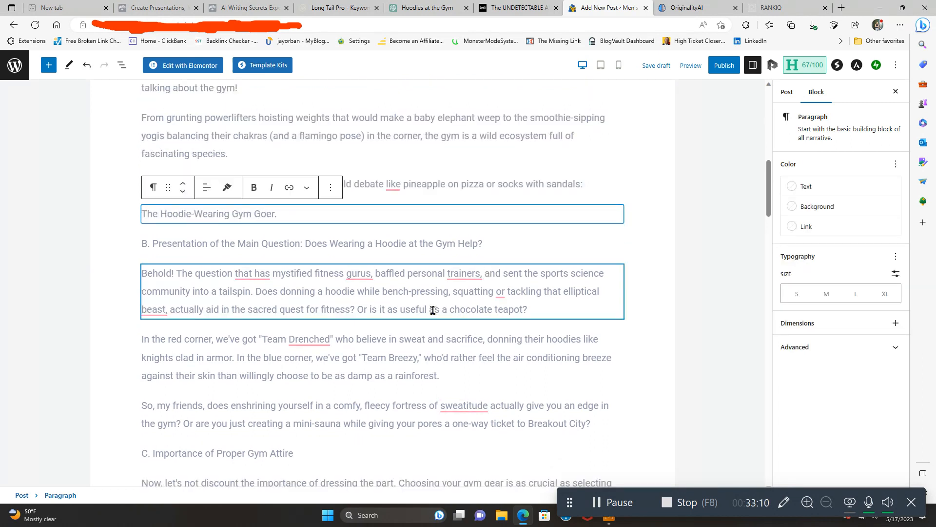
Start new paragraphs at "Does donning a hoodie" and "In the blue corner" under heading B.
left_click(256, 291)
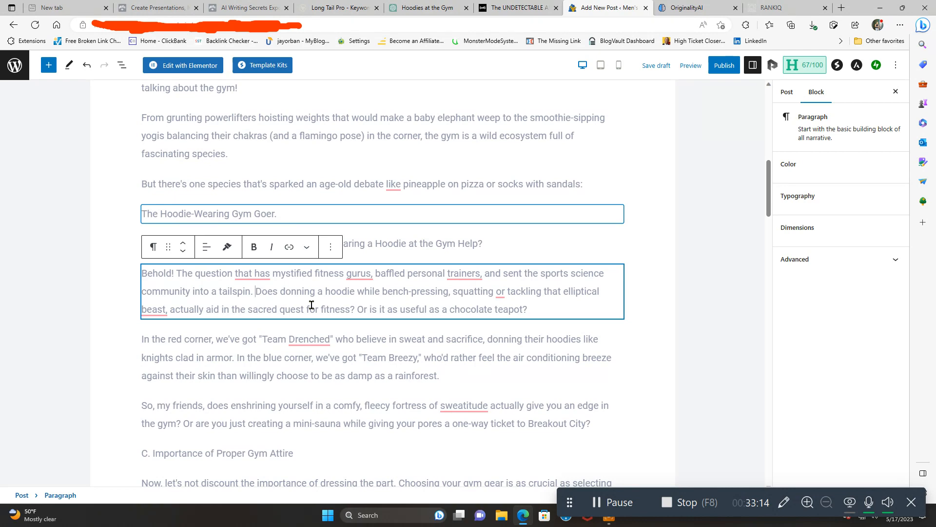
key("Return")
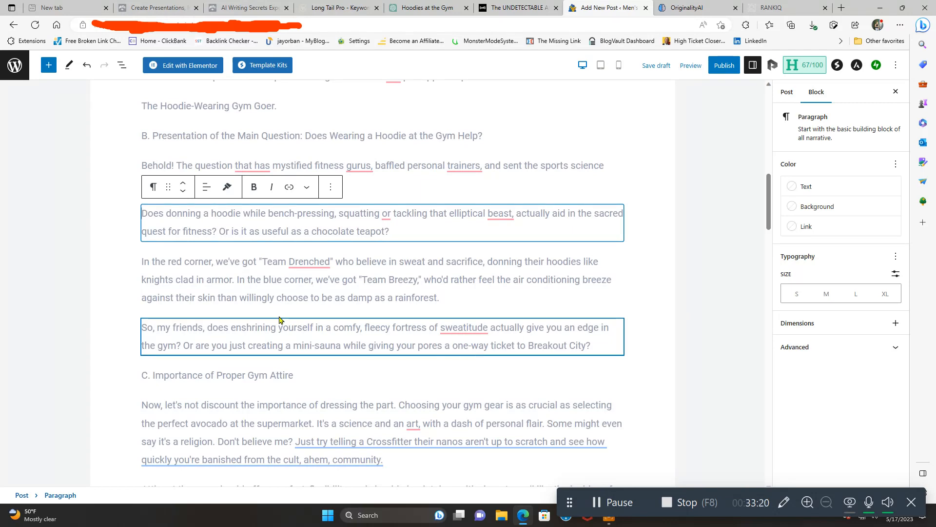
left_click(237, 279)
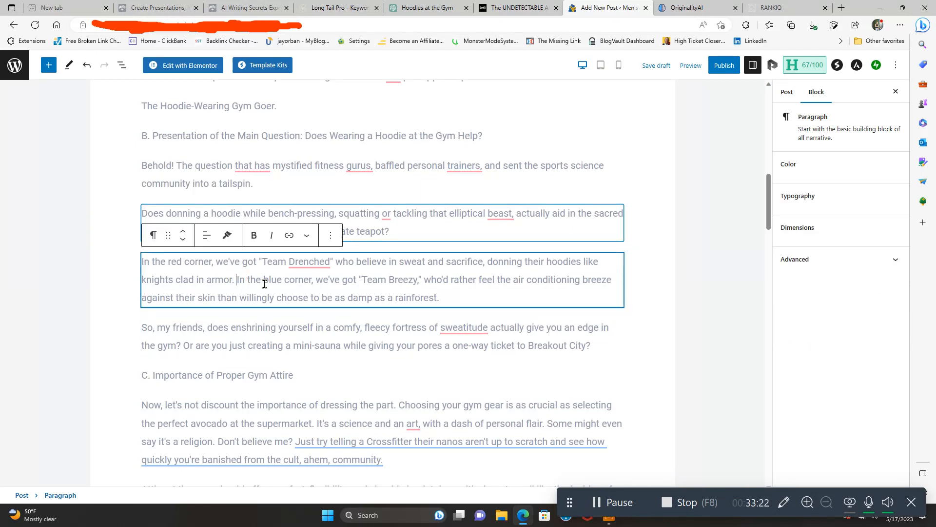
key("Return")
Split the first paragraph under heading C before "It's a science and an art" and before "Don't believe me?".
scroll(264, 283, "down", 2)
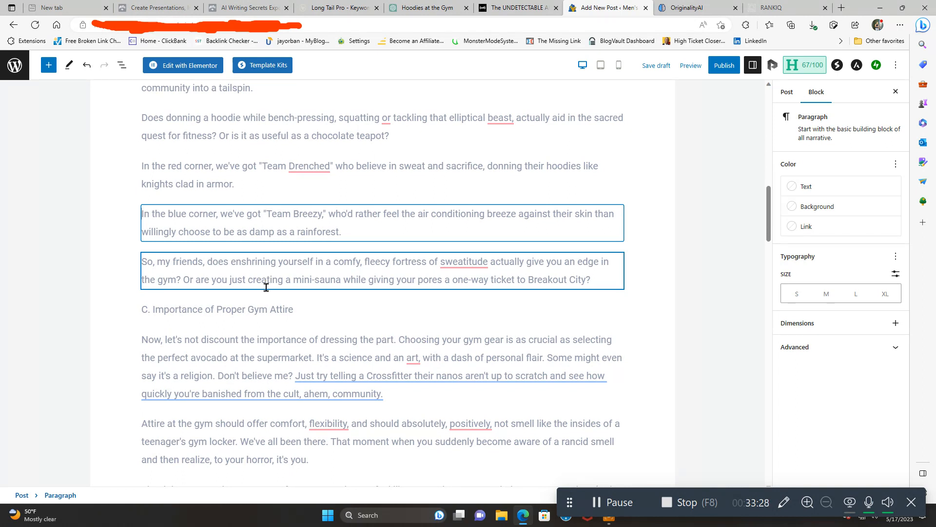
left_click(318, 356)
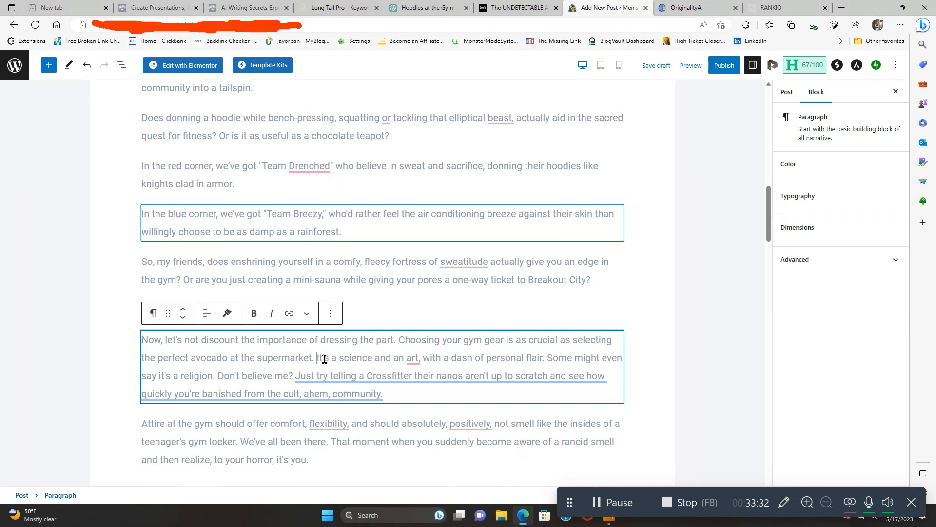
key("Return")
scroll(325, 358, "down", 3)
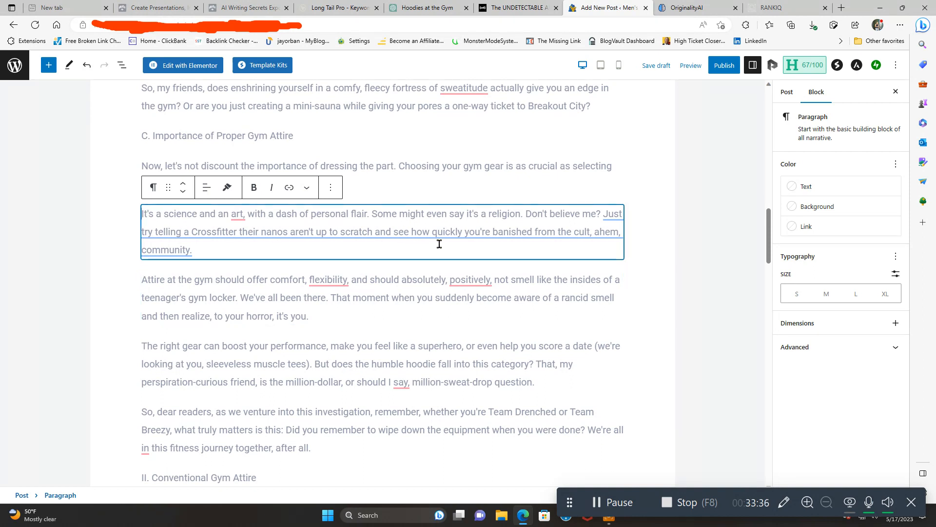
left_click(525, 215)
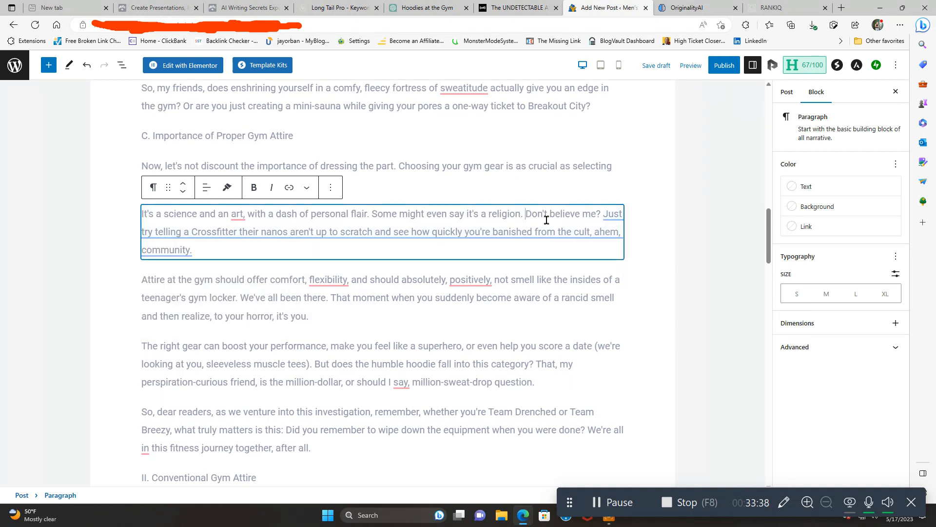
key("Return")
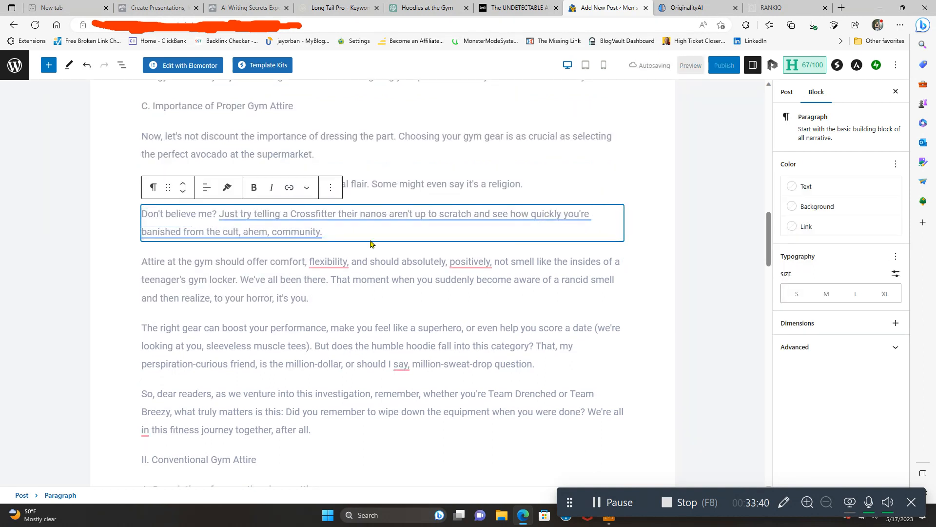
Accept the Grammarly suggestions that shorten "cult, ahem, community" to "cult community" and insert "and" before "flexibility" in the next paragraph.
mouse_move(334, 214)
left_click(303, 249)
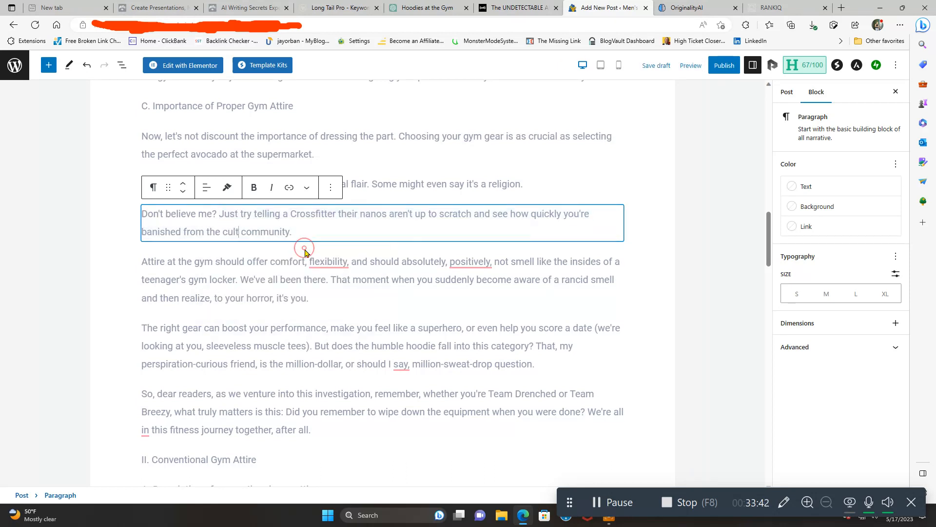
left_click(328, 262)
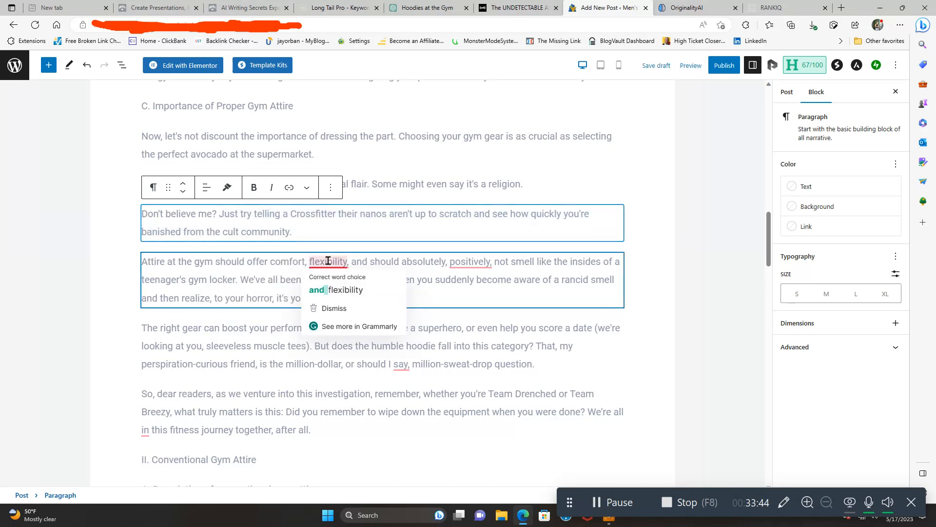
left_click(341, 288)
Apply the Grammarly corrections removing the commas after "positively", "comfort" and "flexibility" in the "Attire at the gym" paragraph.
left_click(482, 261)
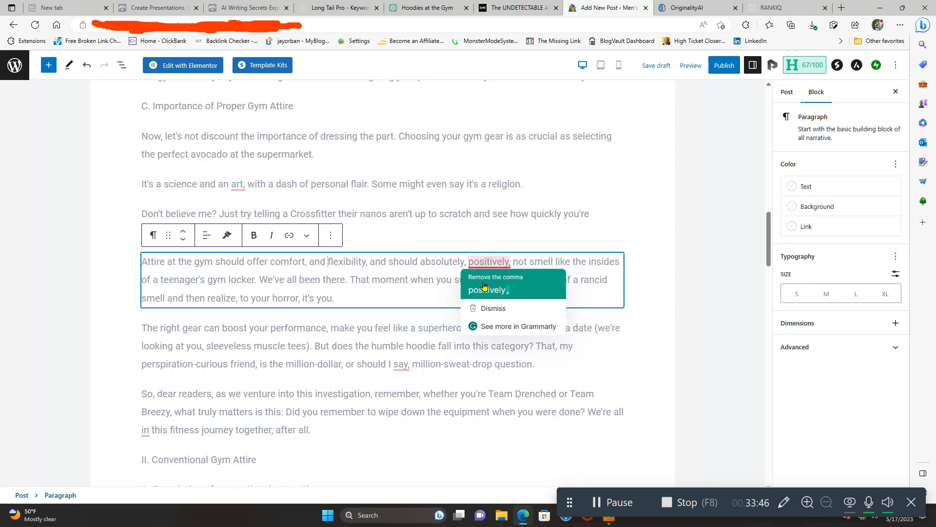
left_click(484, 287)
left_click(296, 260)
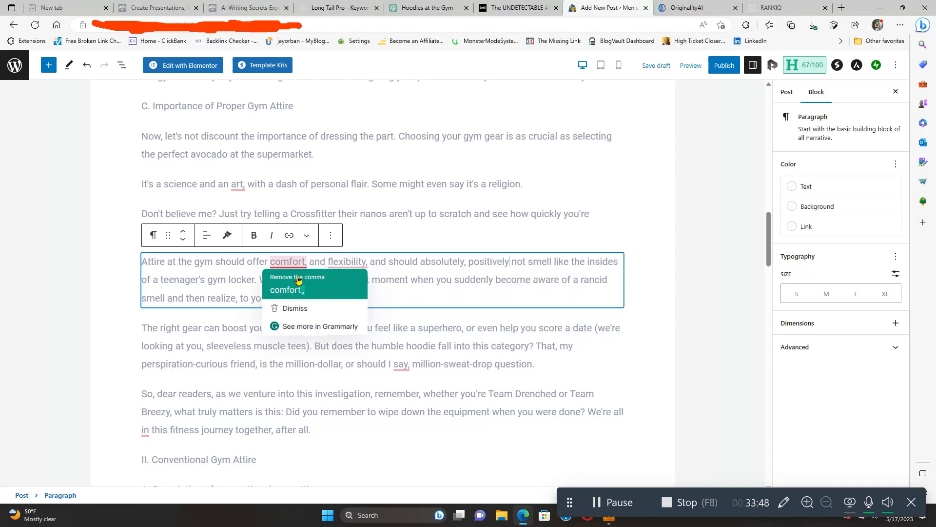
left_click(298, 276)
left_click(349, 260)
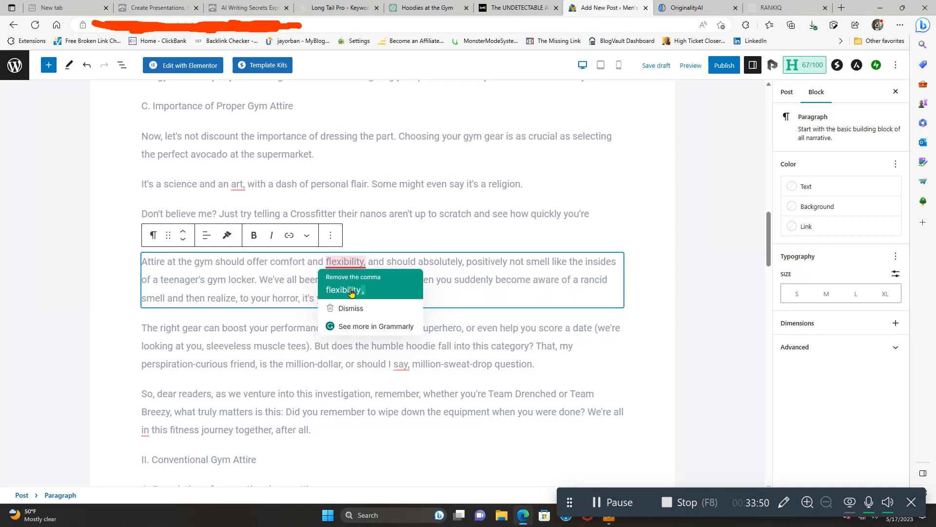
left_click(349, 288)
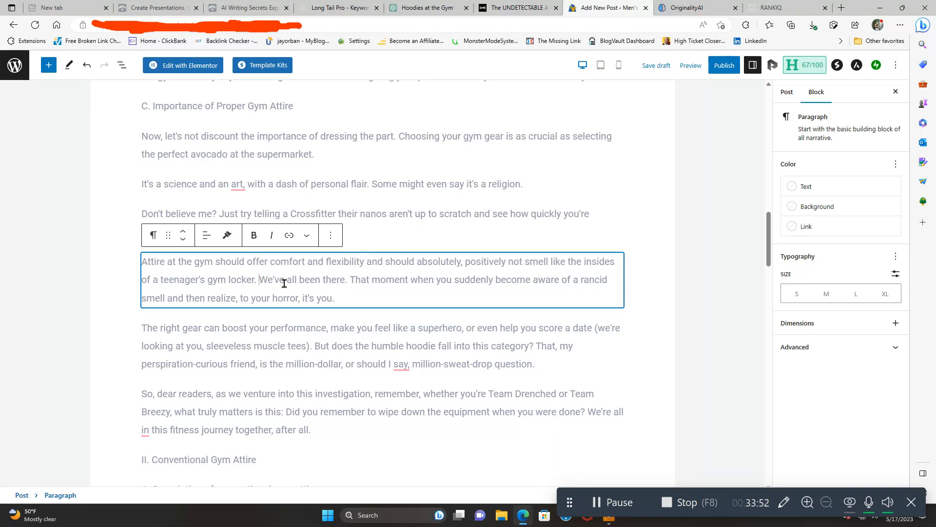
Start new paragraphs at "We've all been there" and "But does the humble hoodie" under heading C.
key("Return")
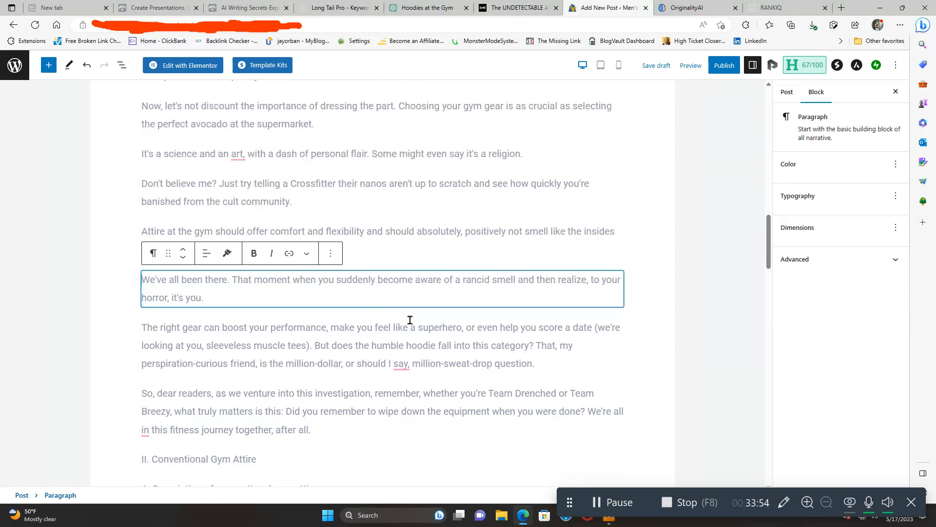
left_click(316, 346)
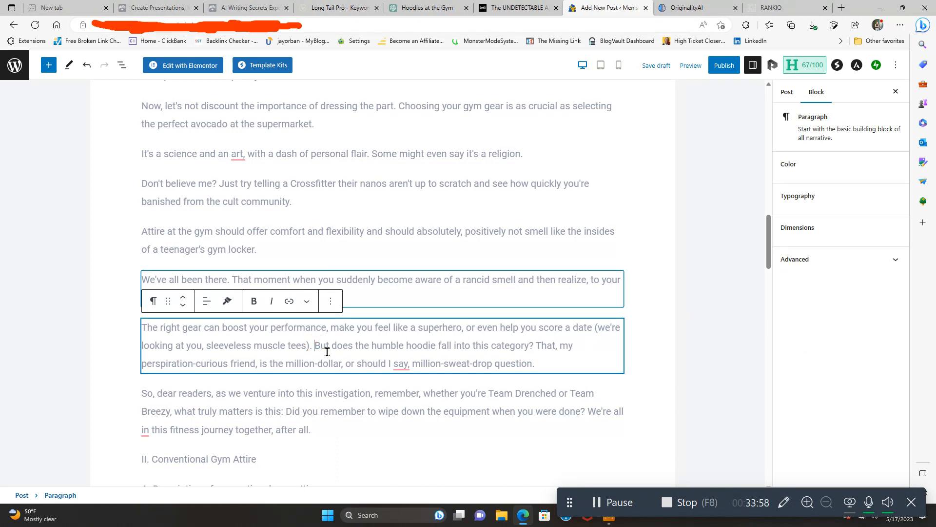
key("Return")
Split the "So, dear readers" paragraph before "We're all in this fitness journey" and delete the new paragraph's leading space.
scroll(312, 349, "down", 2)
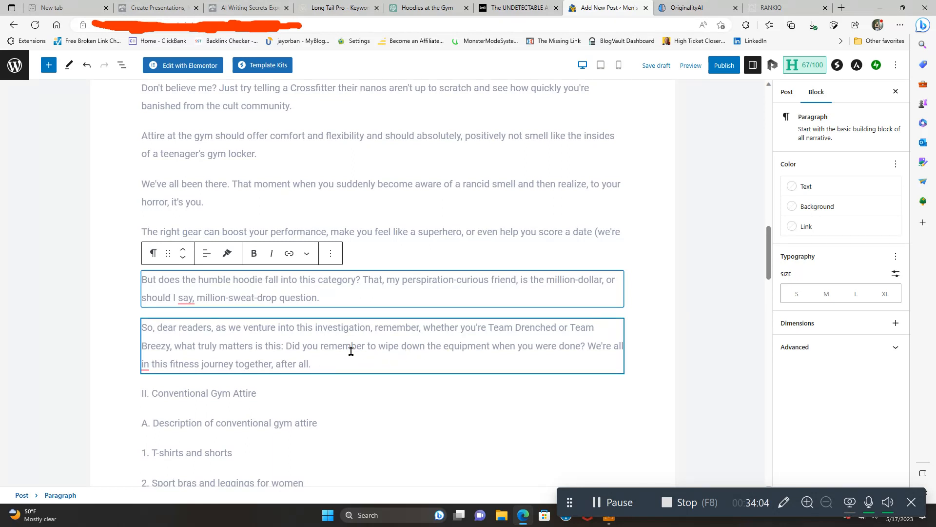
left_click(586, 346)
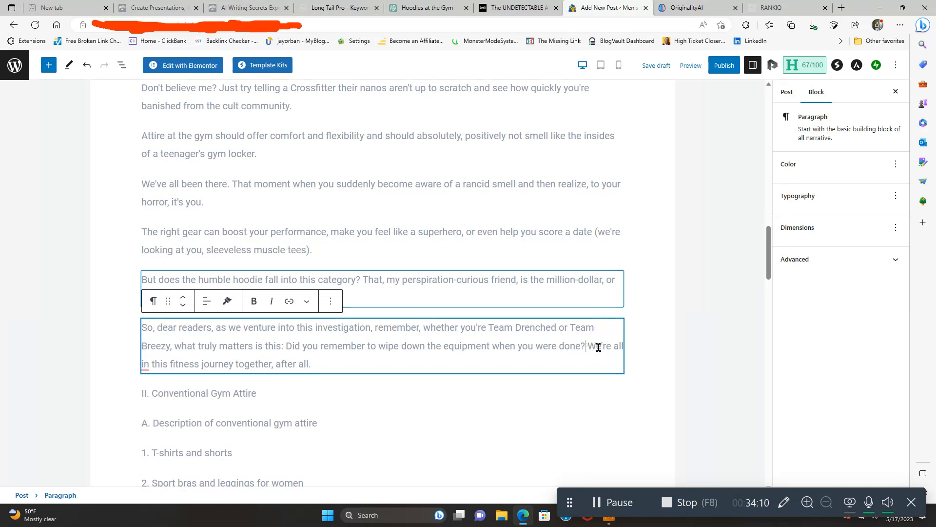
key("Return")
scroll(599, 347, "down", 2)
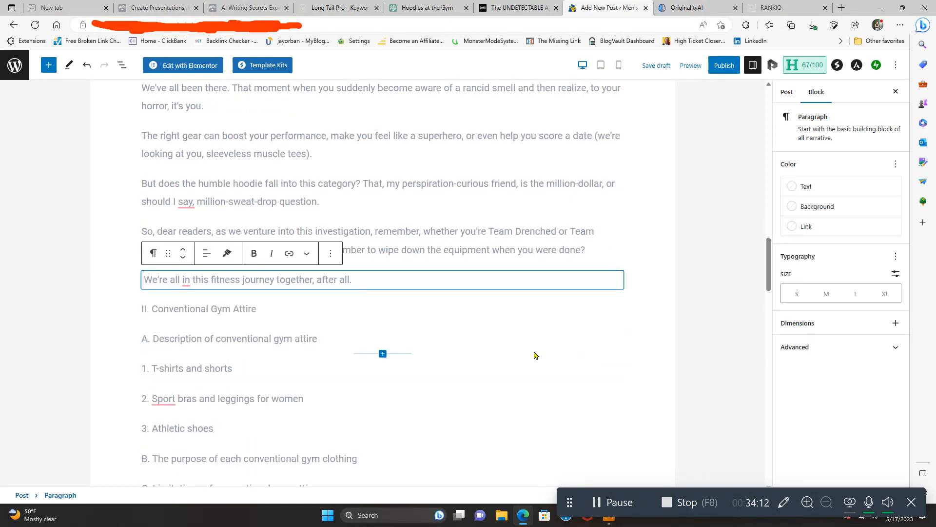
key("Delete")
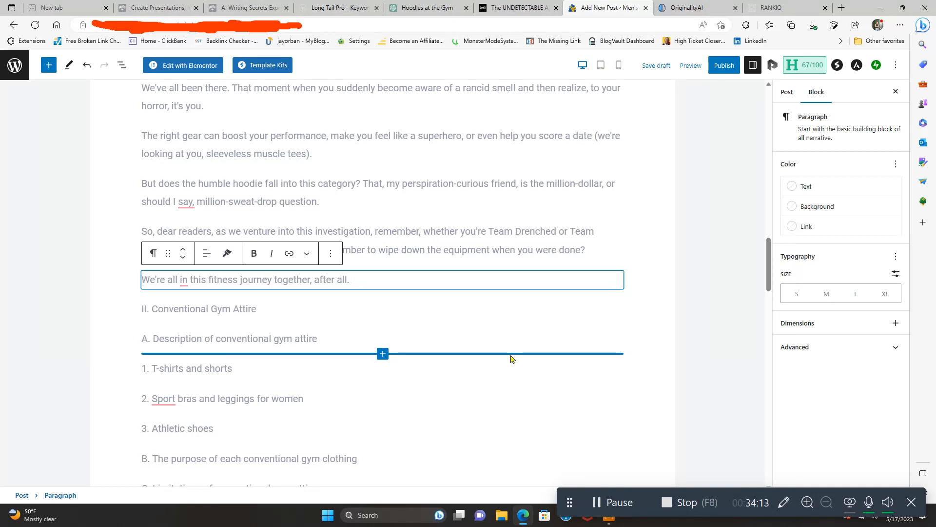
Make the words "Conventional Gym Attire" bold in the paragraph beginning with "II.".
left_click(154, 308)
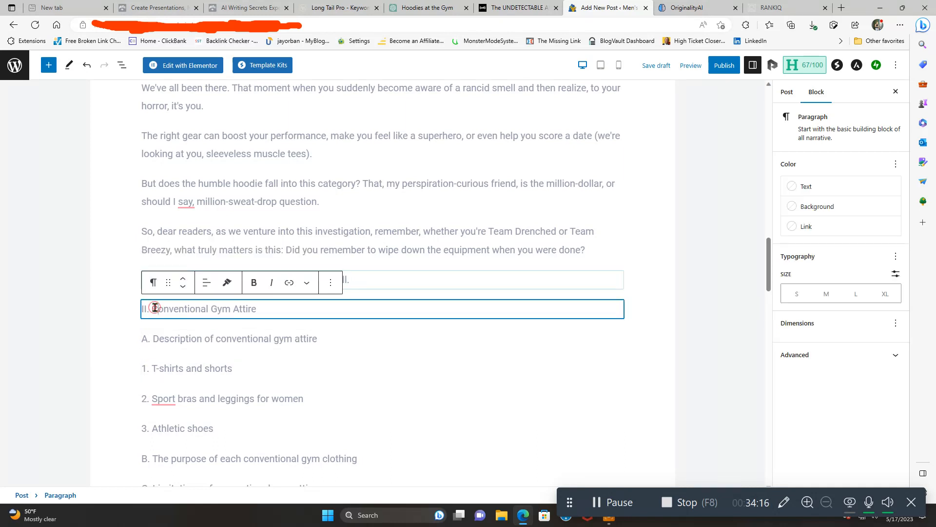
left_click_drag(157, 309, 170, 306)
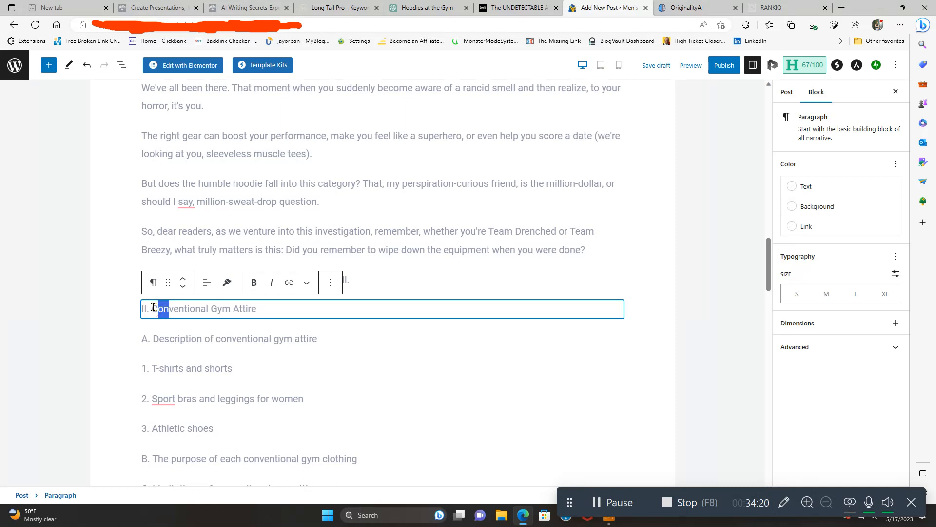
left_click_drag(163, 308, 154, 307)
left_click(154, 307)
left_click_drag(153, 308, 264, 307)
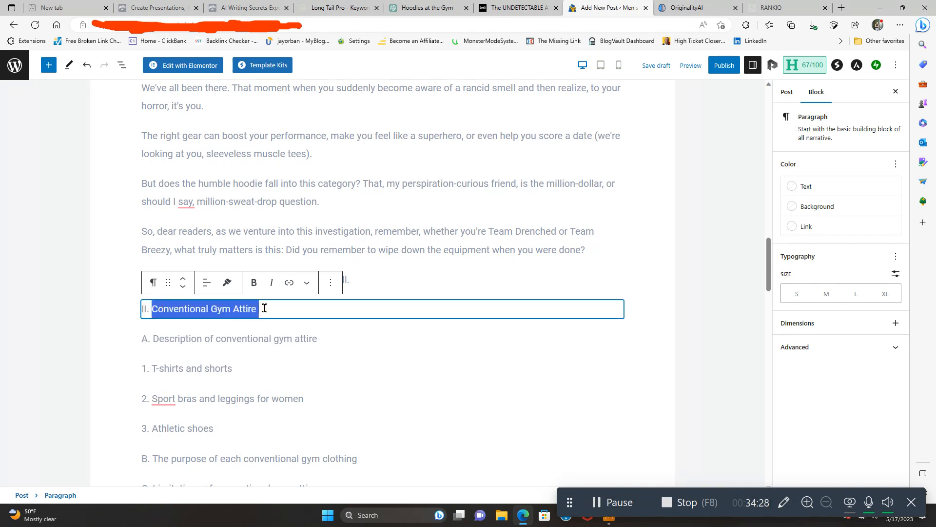
left_click(254, 283)
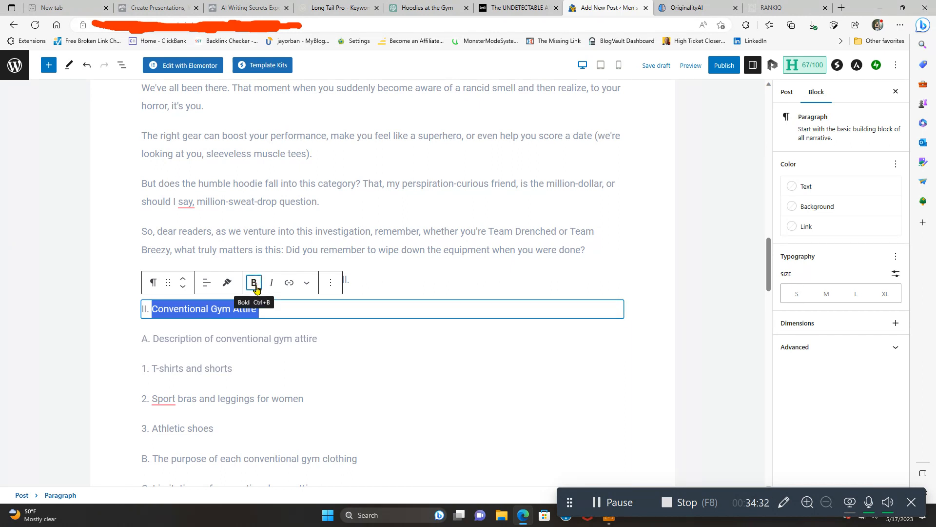
left_click(255, 283)
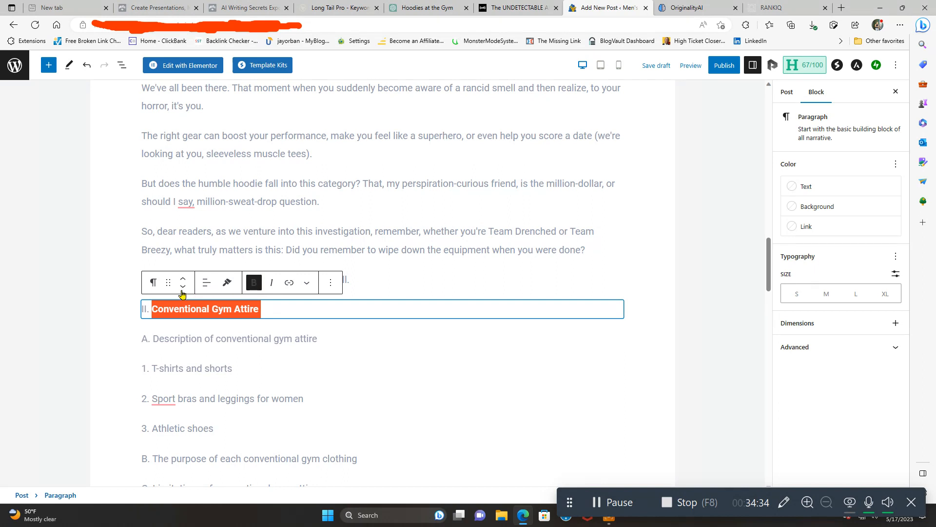
Transform the "II. Conventional Gym Attire" paragraph into a heading block.
left_click(155, 284)
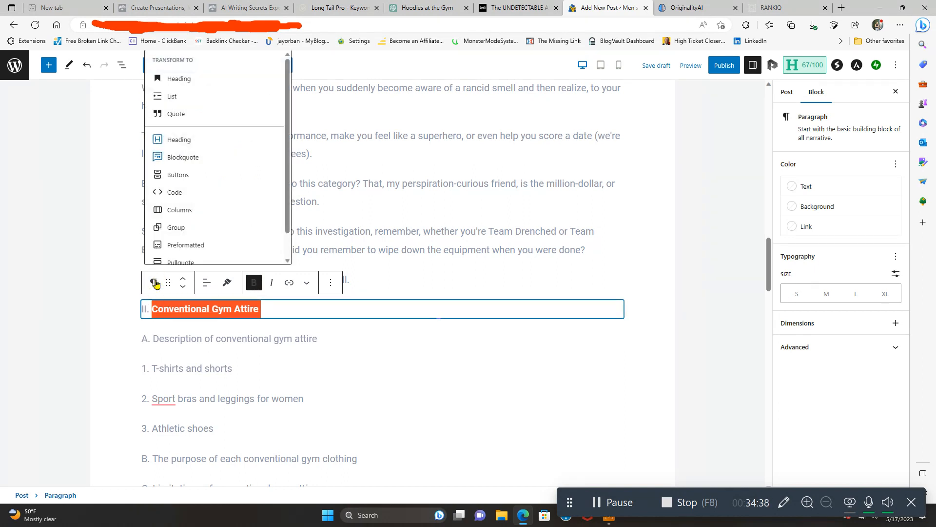
scroll(192, 83, "down", 1)
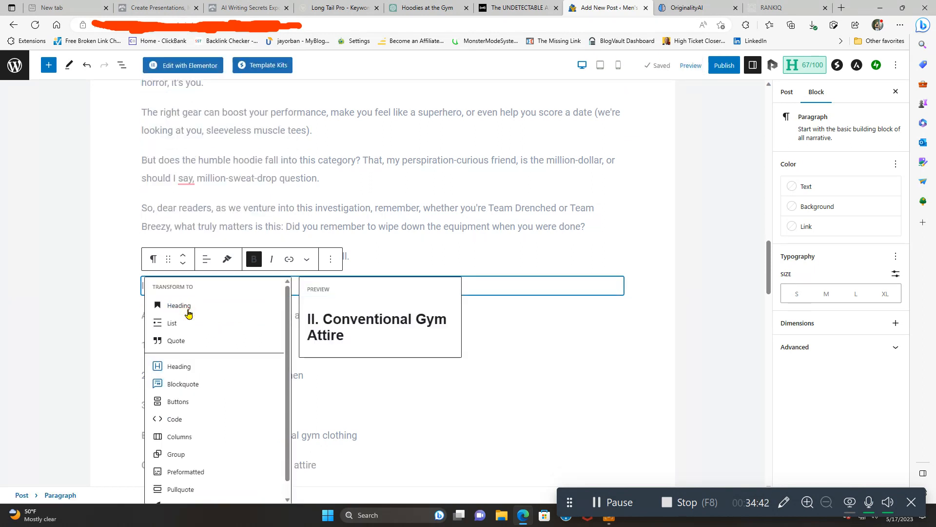
left_click(188, 311)
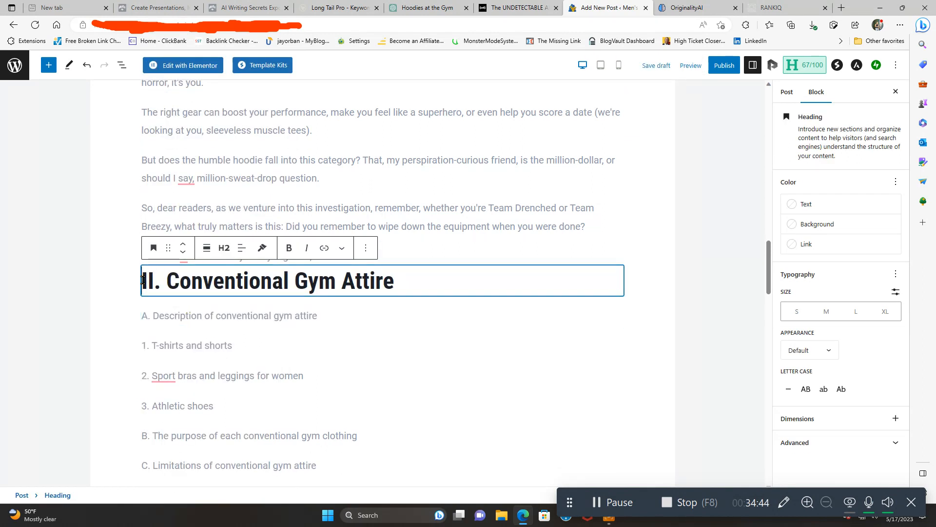
Remove the Roman numeral prefix so the heading reads "Conventional Gym Attire".
left_click_drag(141, 288, 167, 279)
type("I.")
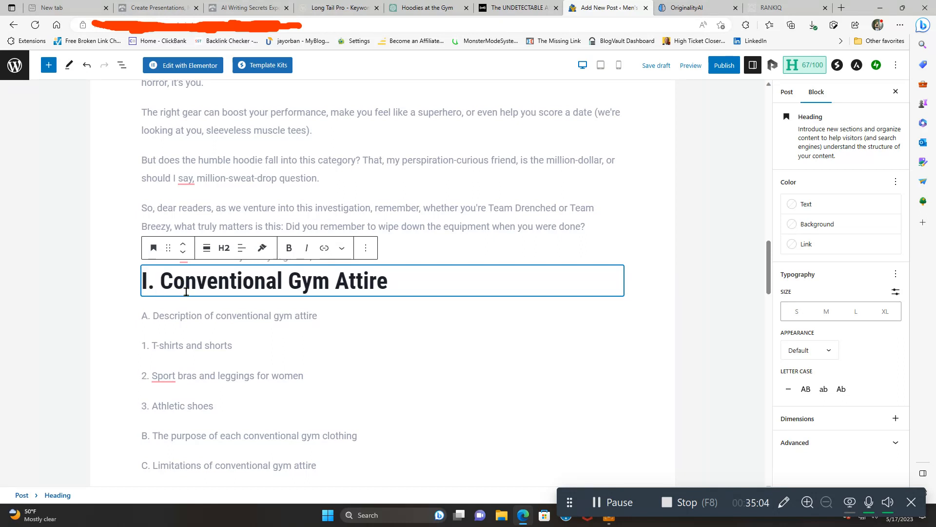
key("Delete")
key("Delete")
key("Delete")
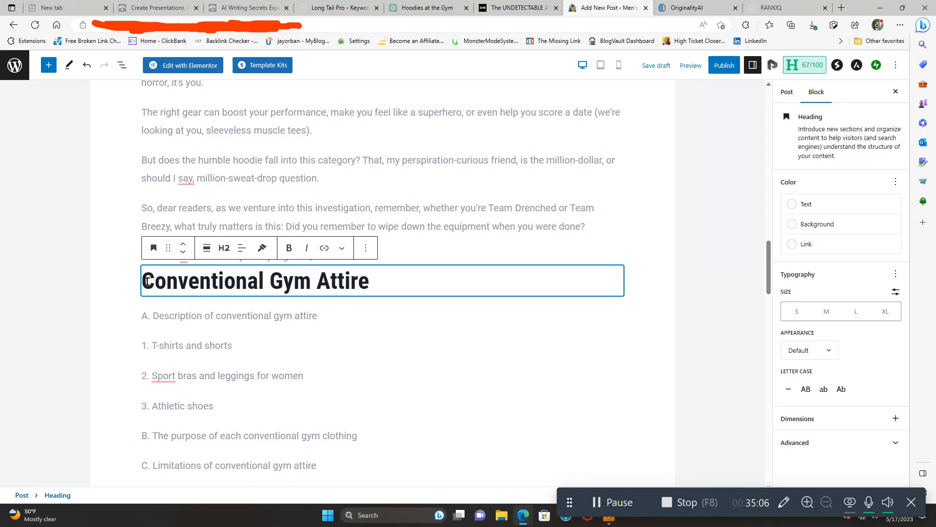
Copy the whole outline section from the "Conventional Gym Attire" heading through the "Little protection for the body" line.
left_click_drag(145, 279, 528, 399)
scroll(316, 414, "down", 3)
scroll(316, 413, "down", 2)
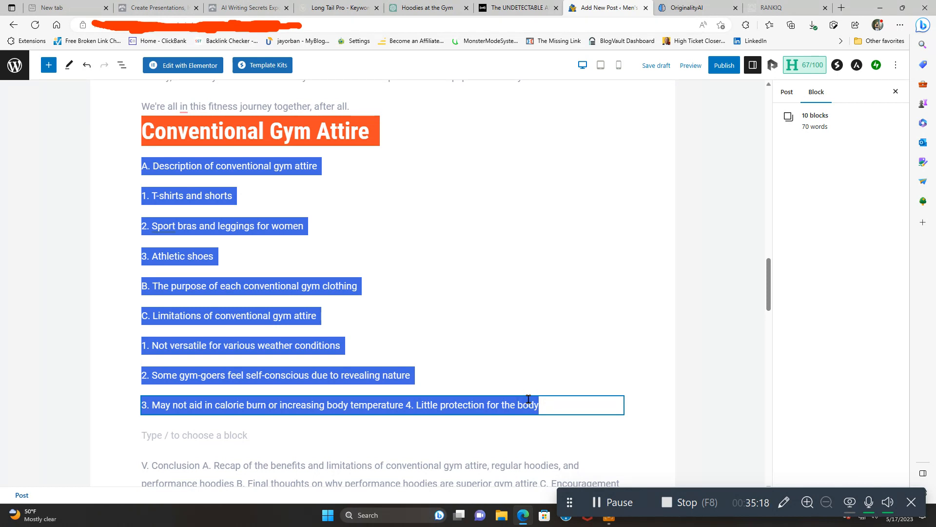
right_click(528, 399)
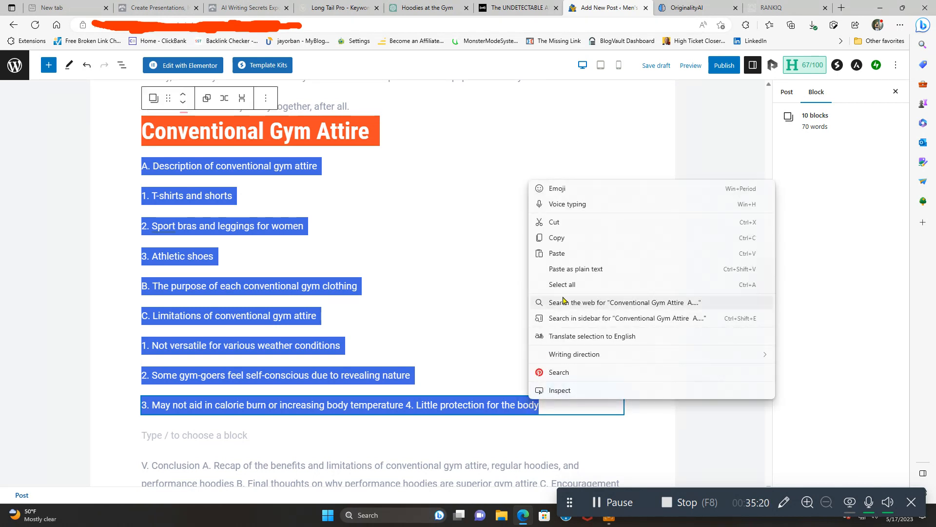
left_click(570, 236)
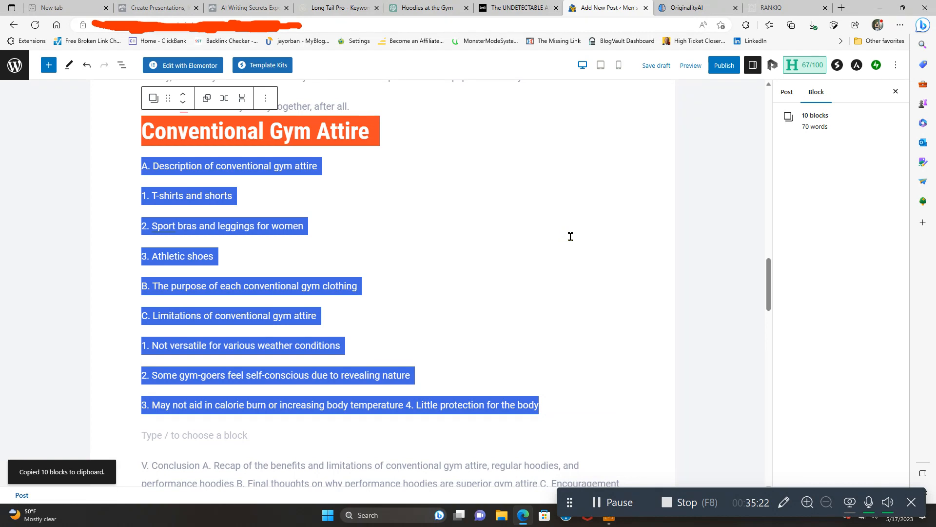
Switch to the "Hoodies at the Gym" ChatGPT chat and submit the copied outline section as a new prompt.
left_click(420, 8)
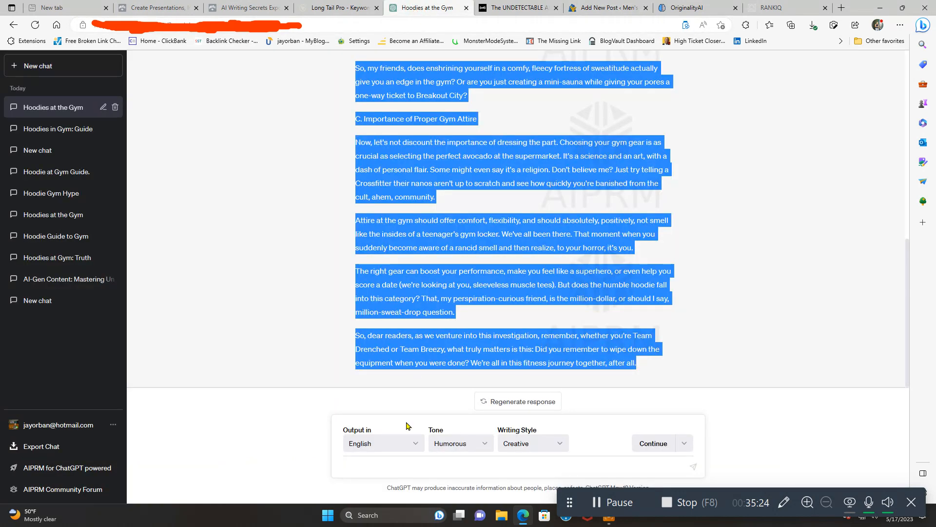
right_click(375, 465)
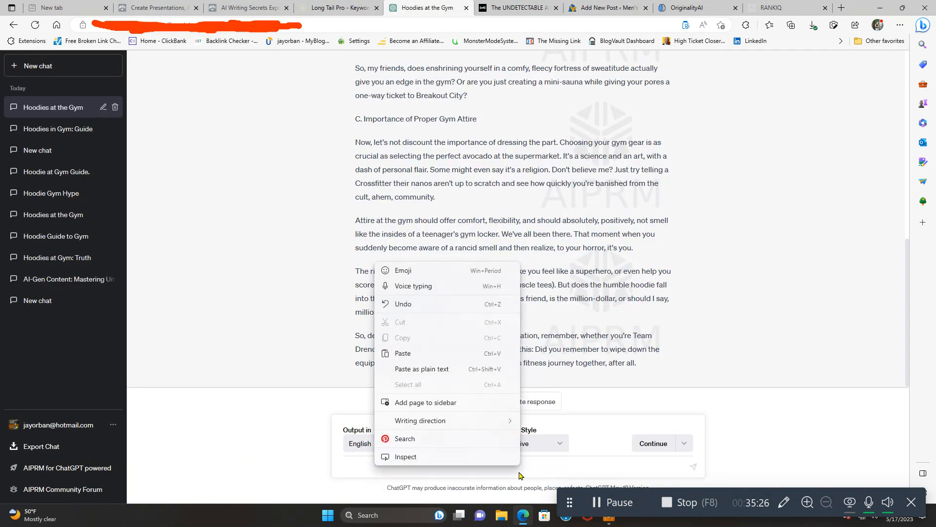
left_click(556, 464)
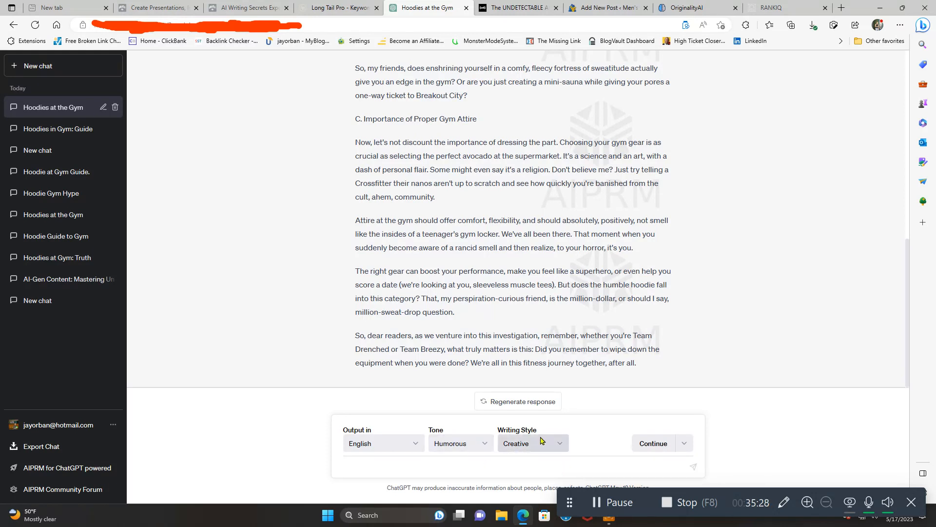
right_click(360, 469)
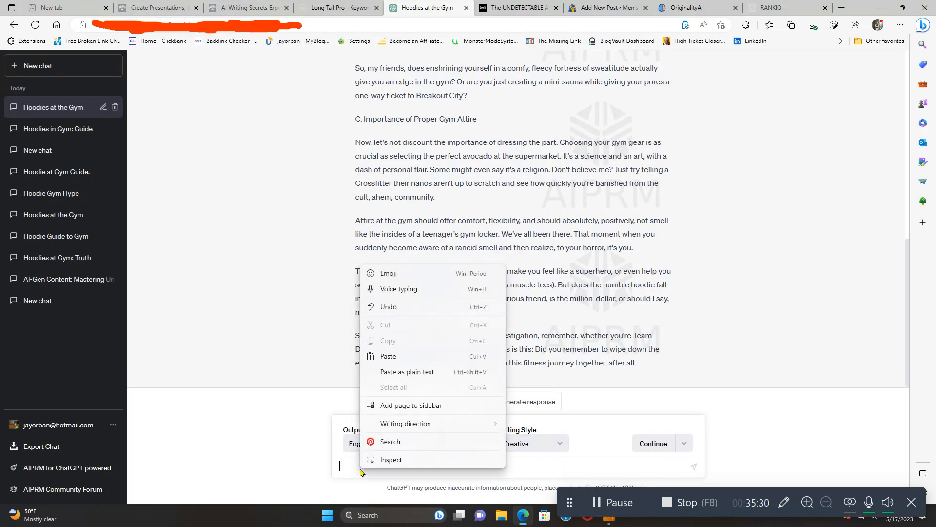
left_click(397, 364)
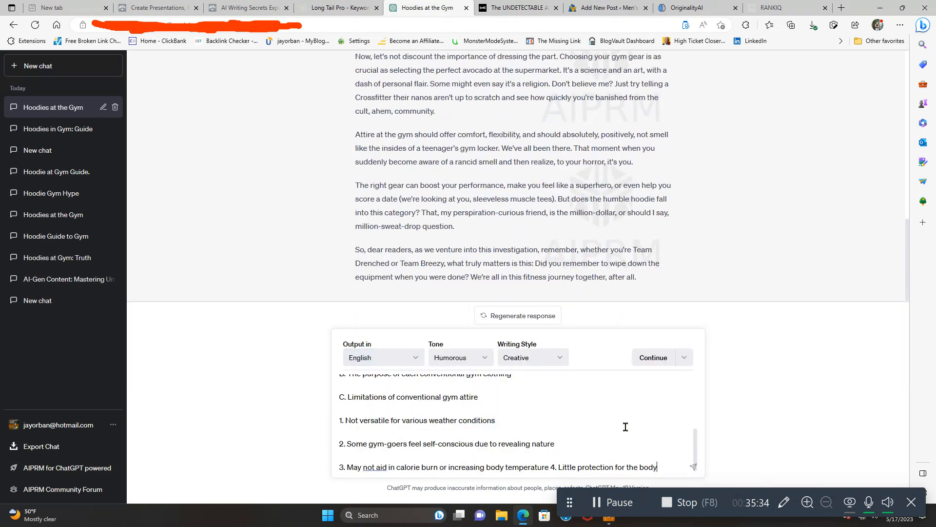
left_click(694, 470)
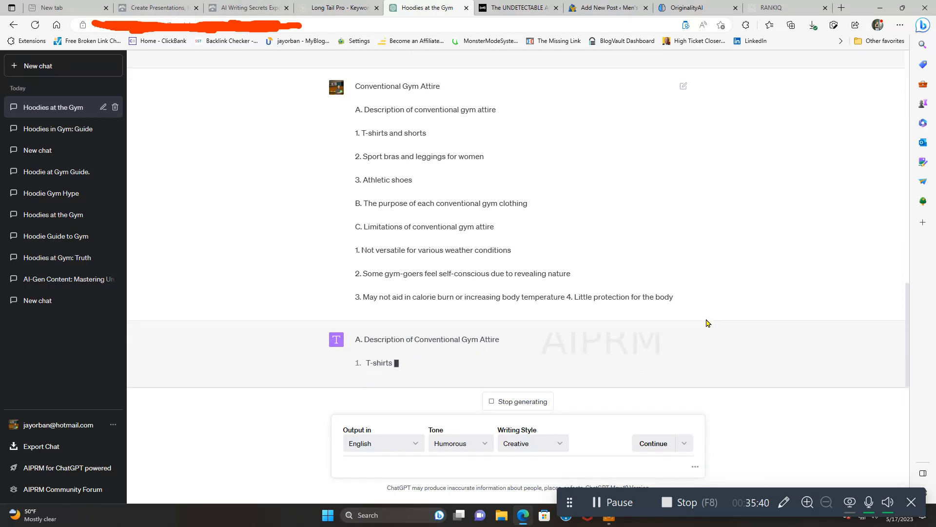
scroll(692, 334, "up", 3)
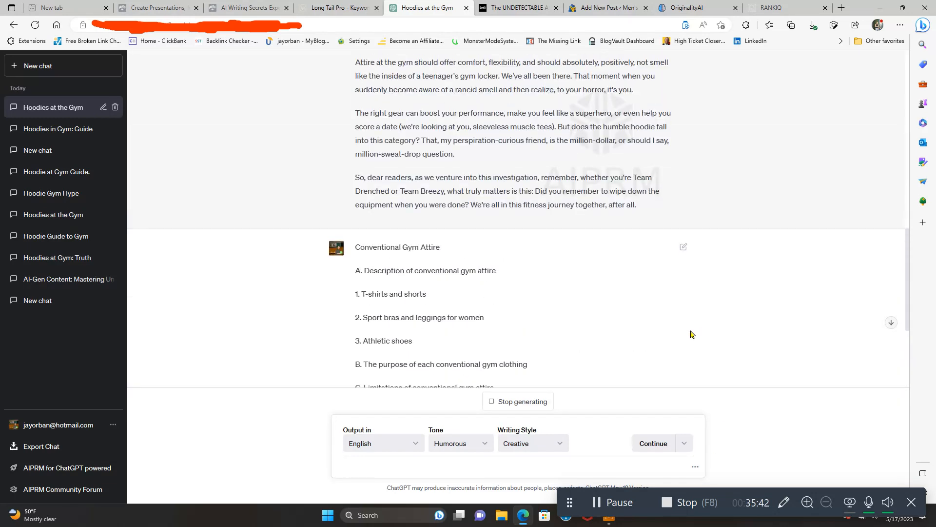
scroll(691, 335, "up", 10)
scroll(674, 355, "down", 20)
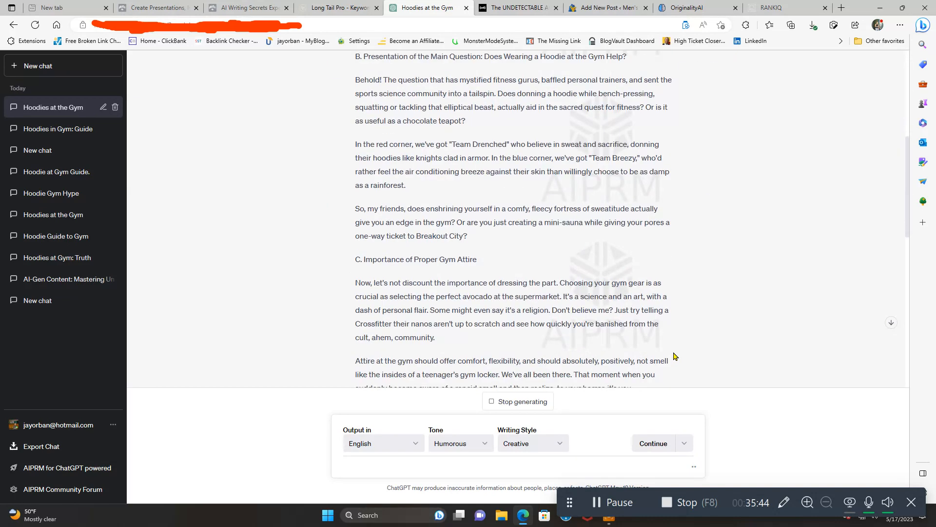
scroll(675, 356, "down", 2)
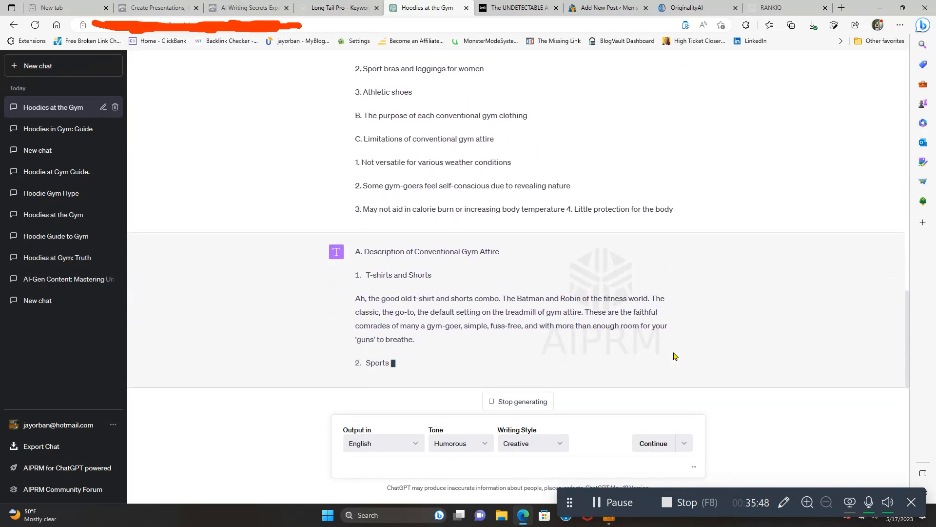
scroll(669, 356, "up", 15)
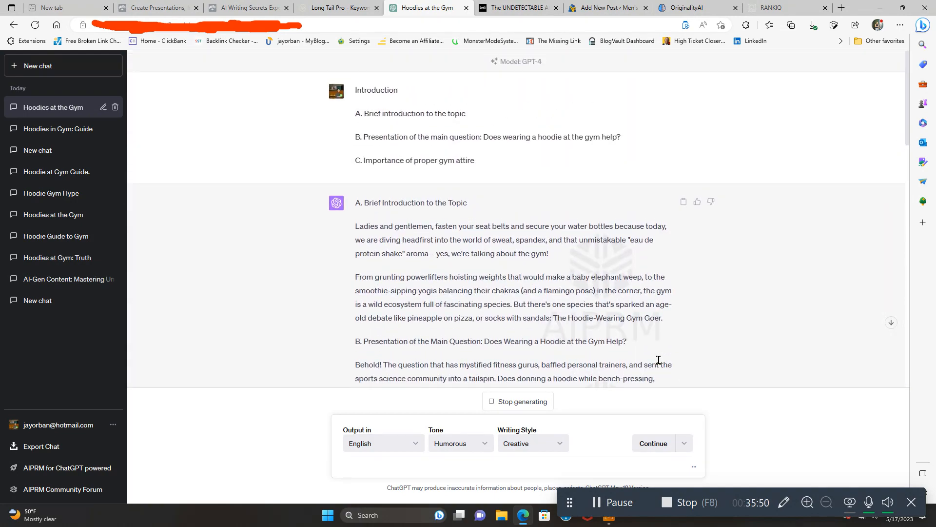
scroll(658, 359, "down", 20)
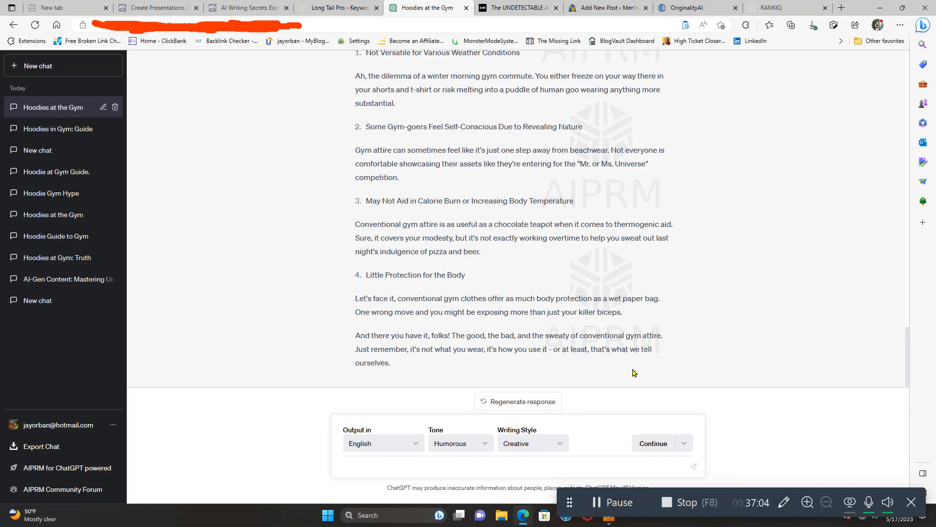
scroll(523, 267, "up", 10)
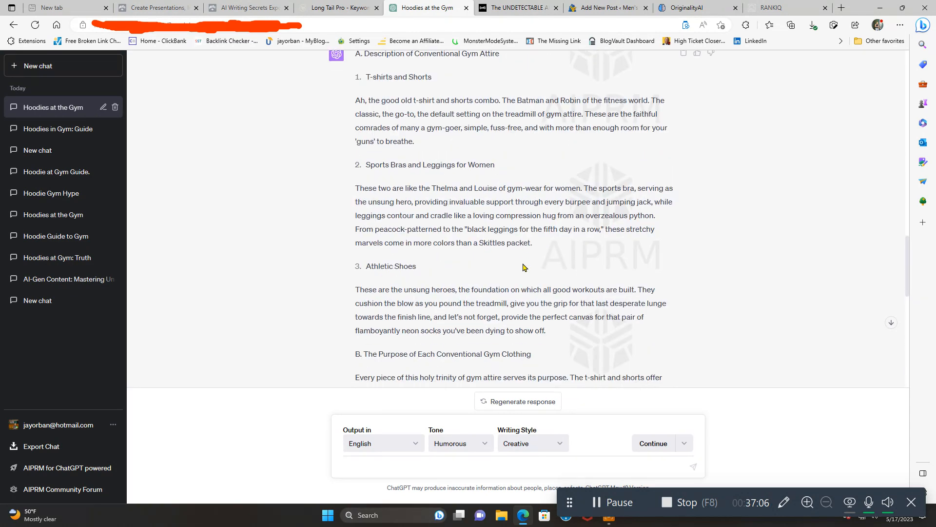
scroll(523, 267, "up", 2)
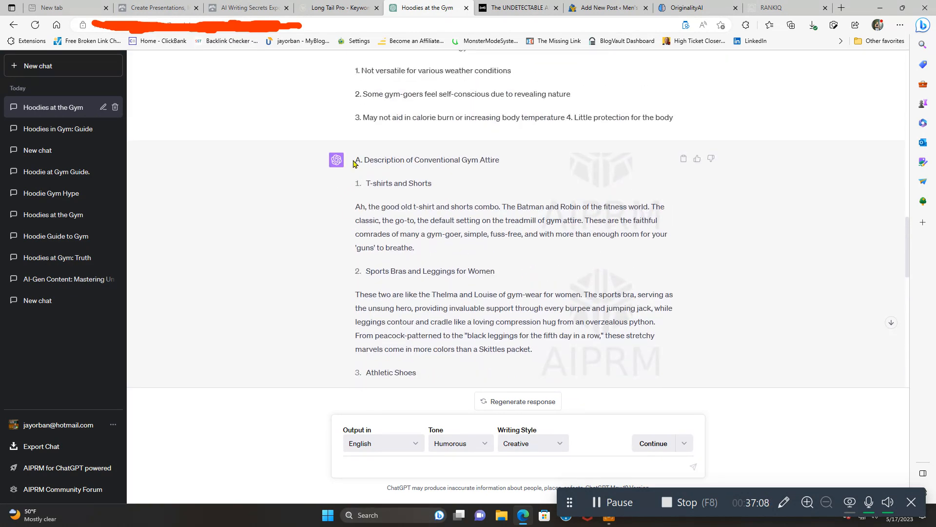
left_click_drag(355, 159, 725, 351)
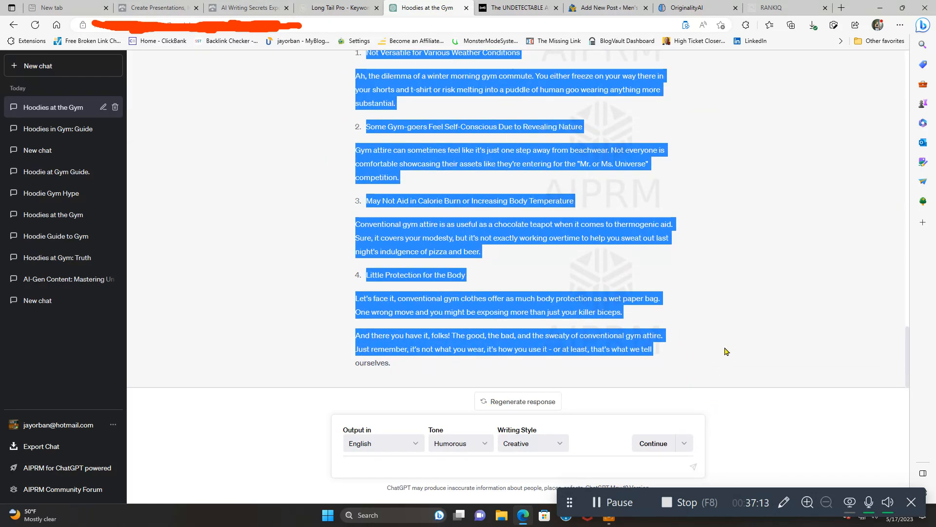
left_click(720, 375)
Copy the full generated response, from "A. Description of Conventional Gym Attire" to its closing paragraph.
scroll(629, 351, "up", 15)
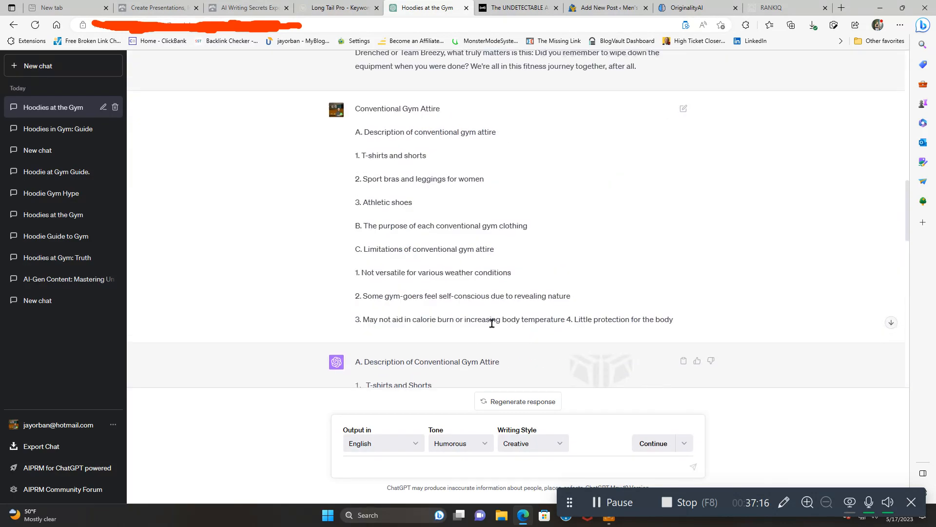
scroll(494, 322, "down", 4)
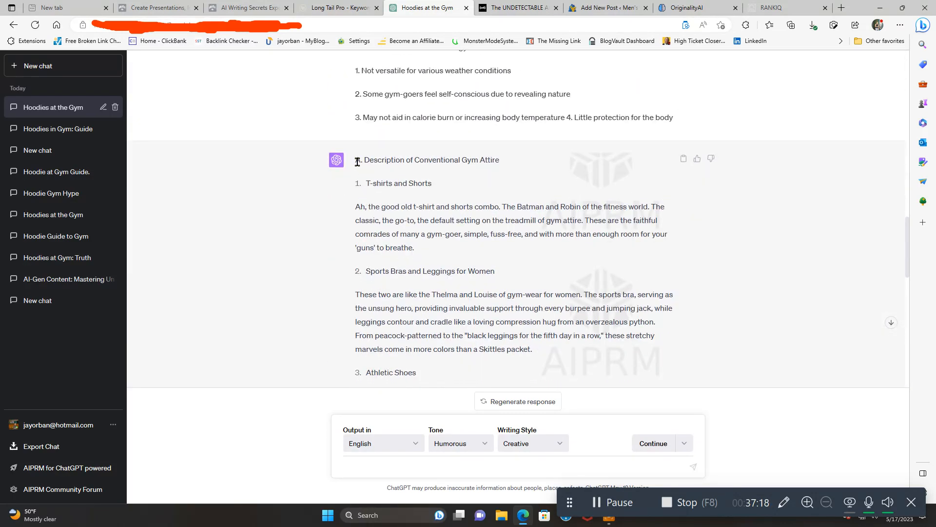
left_click_drag(358, 162, 727, 367)
right_click(639, 163)
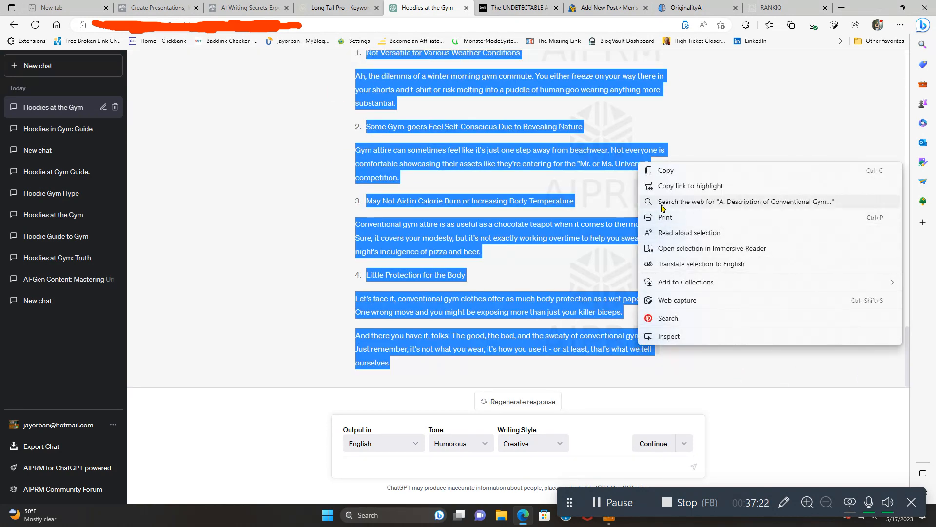
left_click(668, 171)
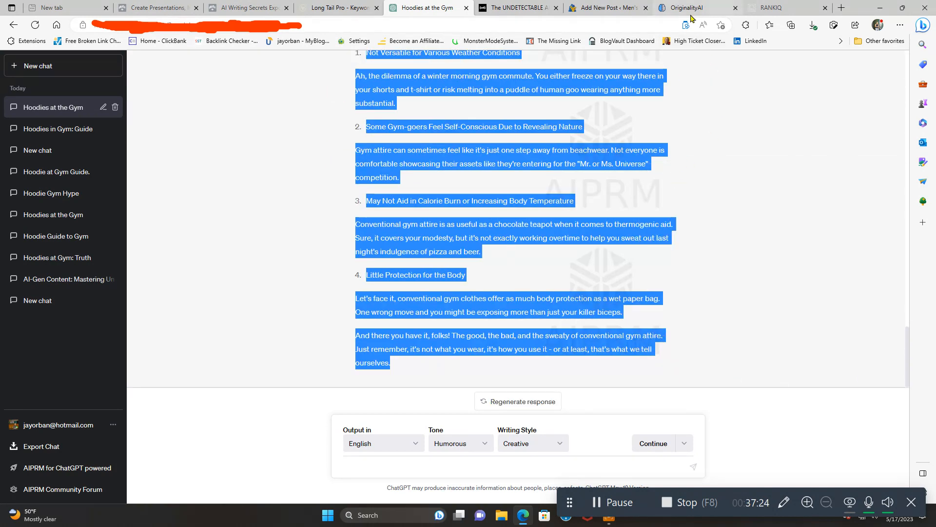
Switch to Undetectable.AI and replace the old introduction text in the input box with the copied gym attire response.
left_click(518, 8)
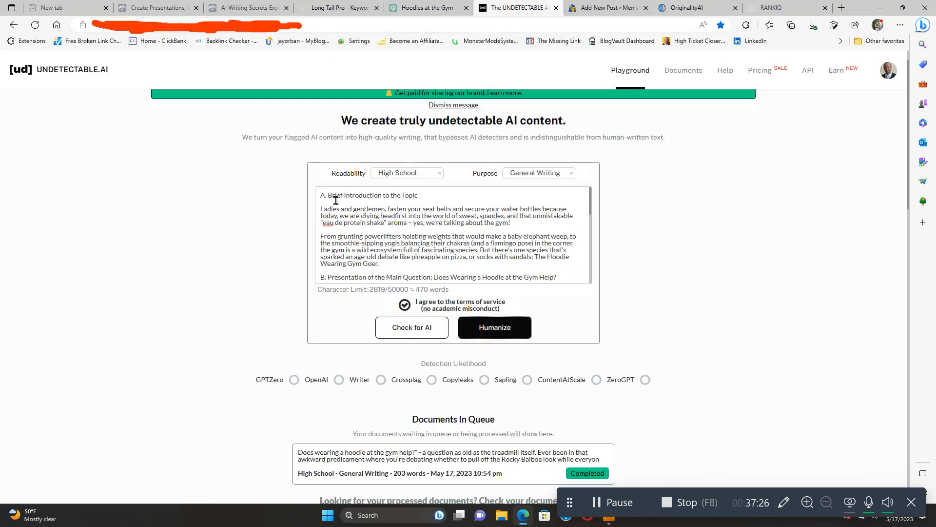
left_click_drag(321, 195, 696, 324)
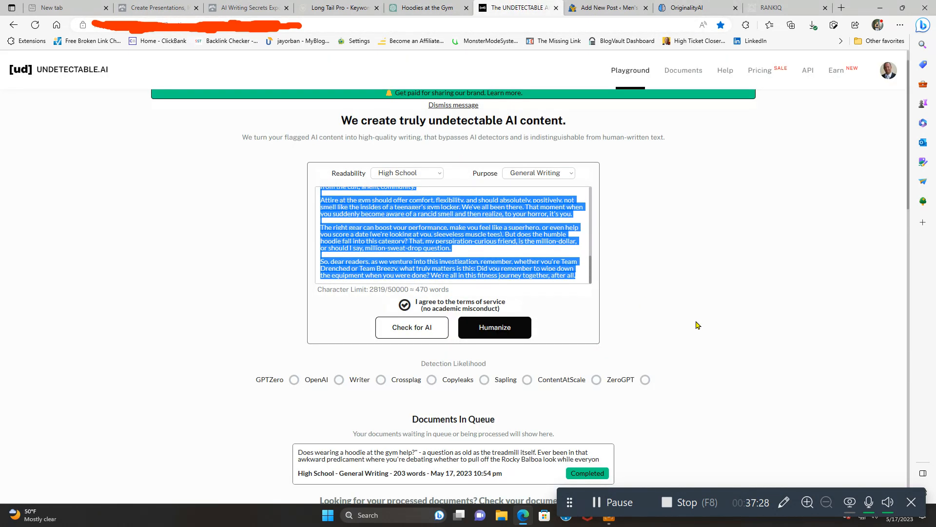
key("BackSpace")
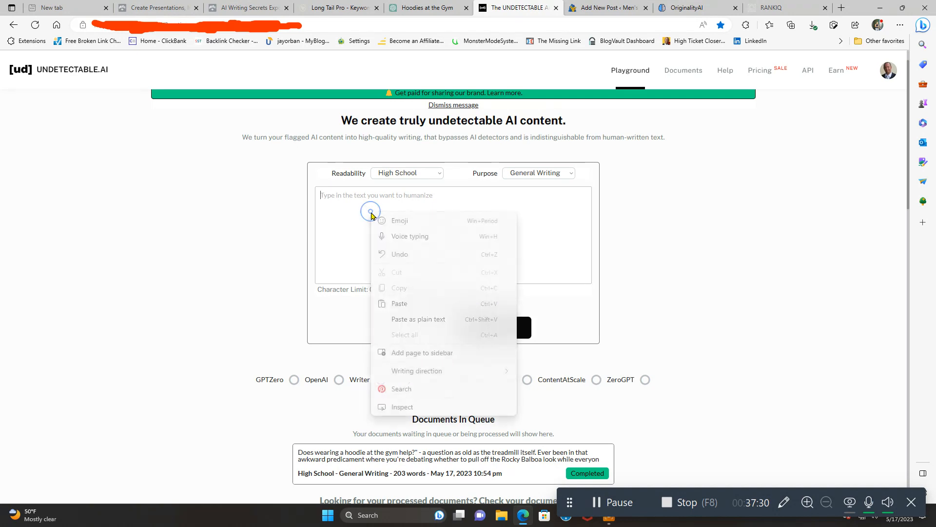
right_click(371, 211)
left_click(404, 302)
left_click(404, 304)
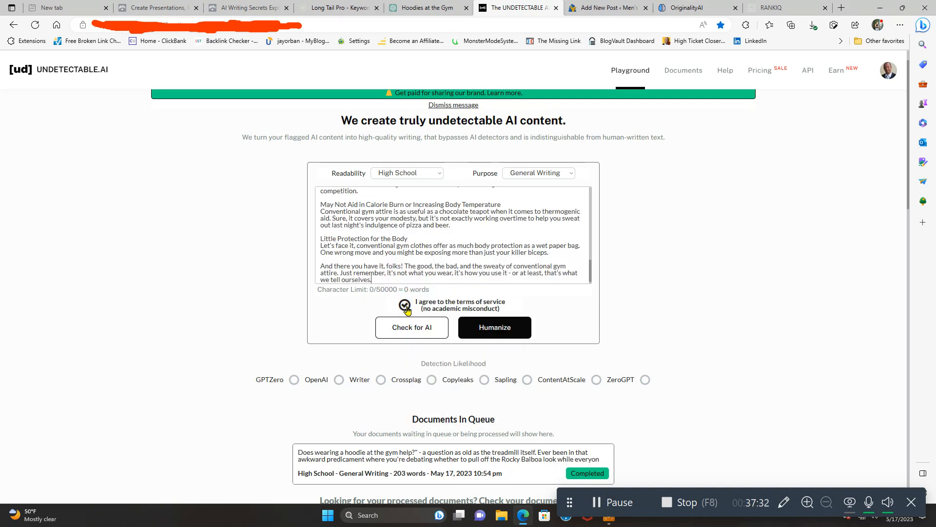
Run the AI detection check on the pasted gym attire text and review the result along with the text from its beginning.
left_click(410, 328)
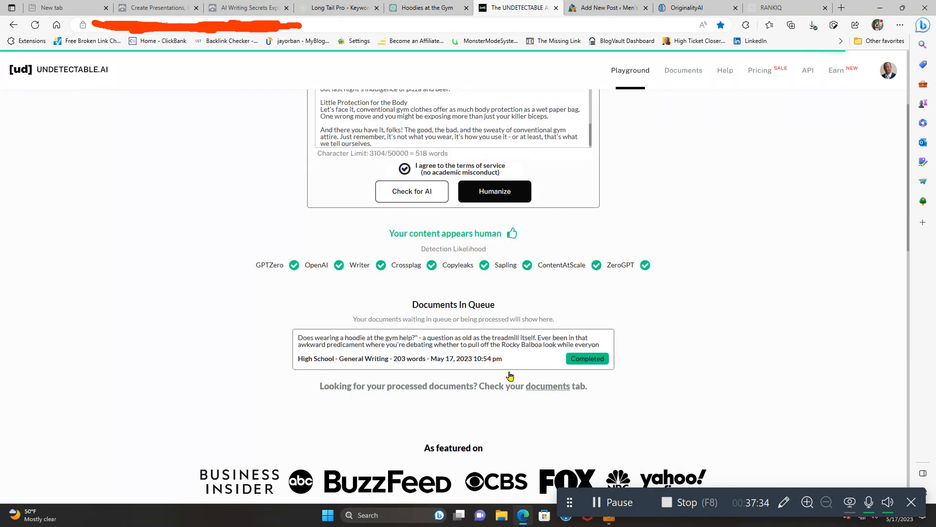
scroll(702, 432, "up", 3)
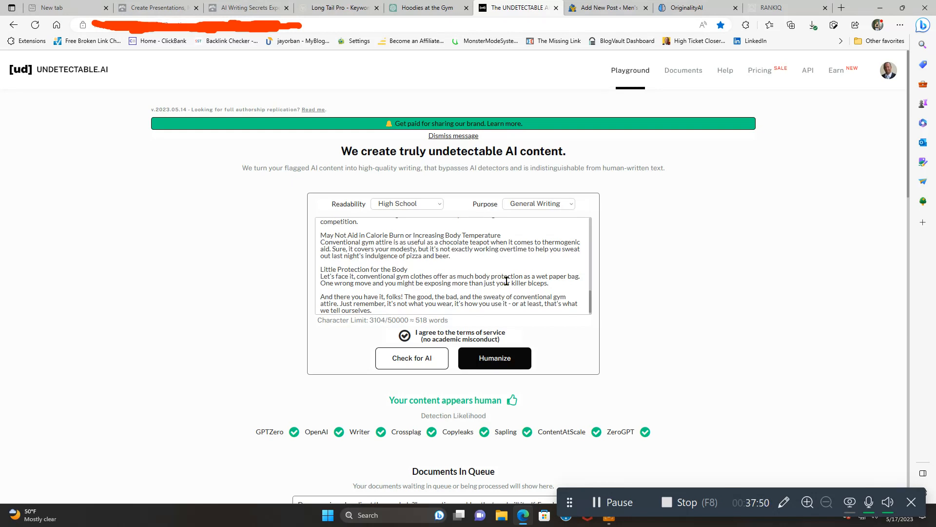
scroll(506, 281, "up", 12)
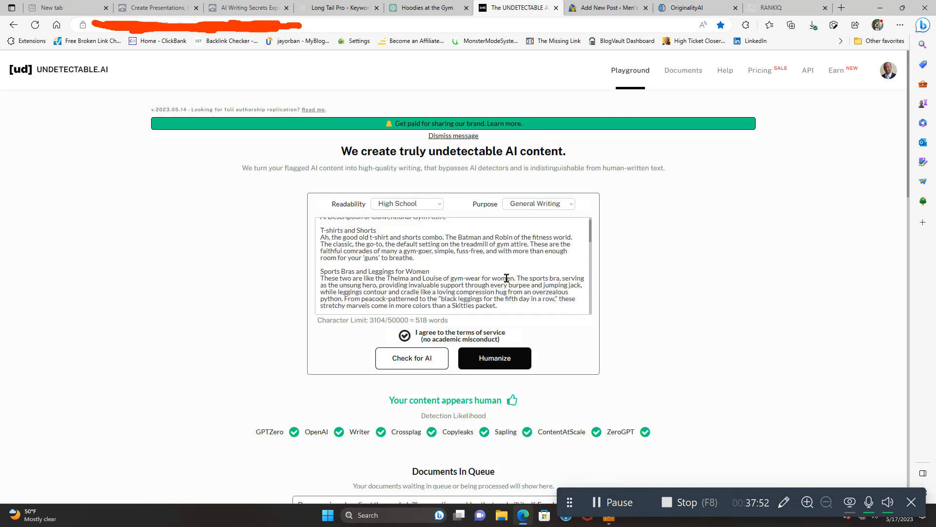
scroll(507, 278, "up", 1)
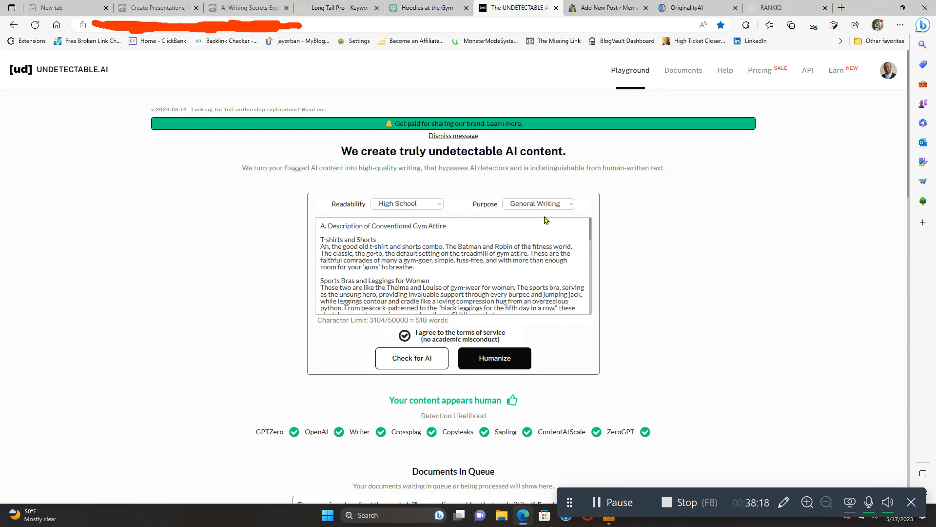
Switch to the WordPress post and delete all outline lines under the "Conventional Gym Attire" heading, keeping the heading itself.
left_click(611, 10)
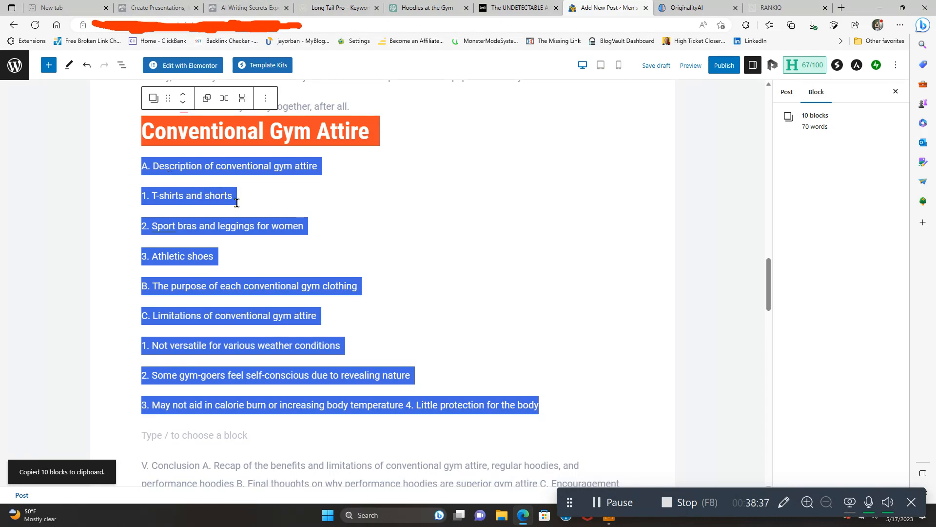
left_click(502, 443)
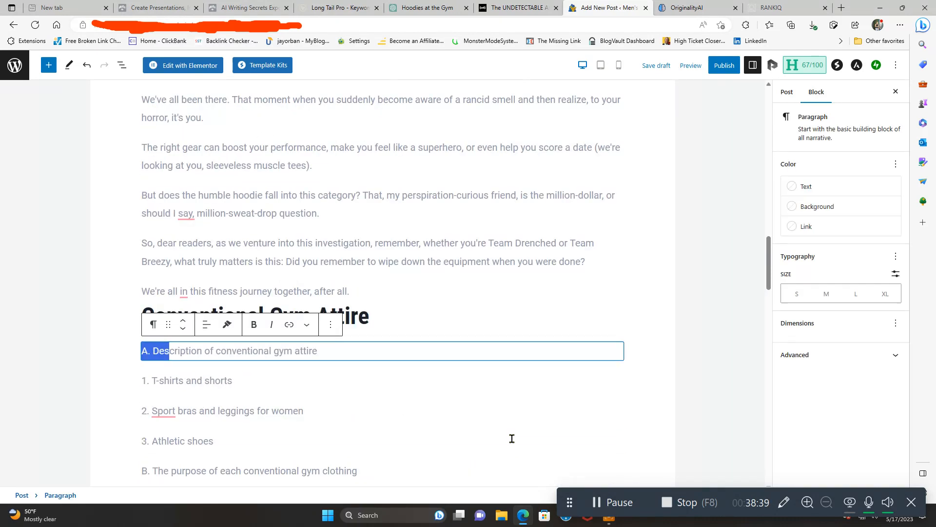
scroll(508, 430, "up", 3)
scroll(506, 426, "down", 4)
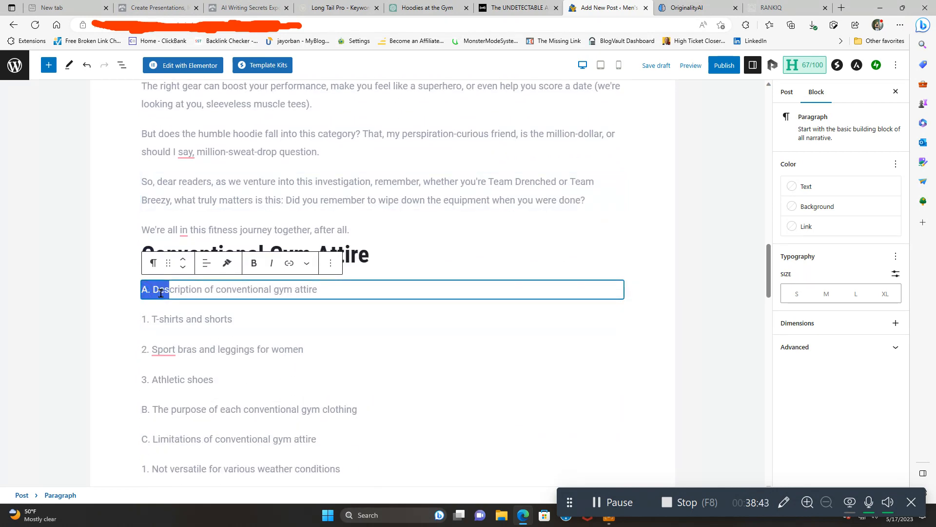
left_click_drag(142, 290, 174, 315)
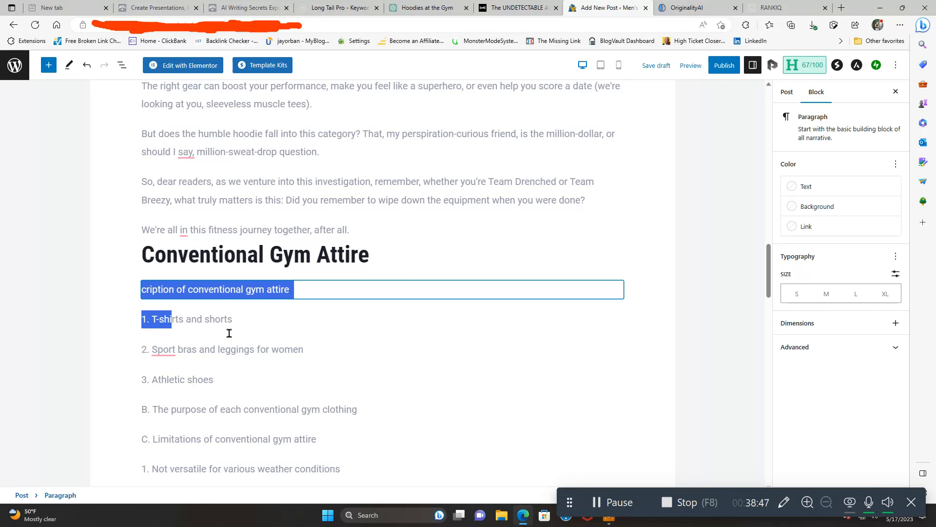
left_click(382, 258)
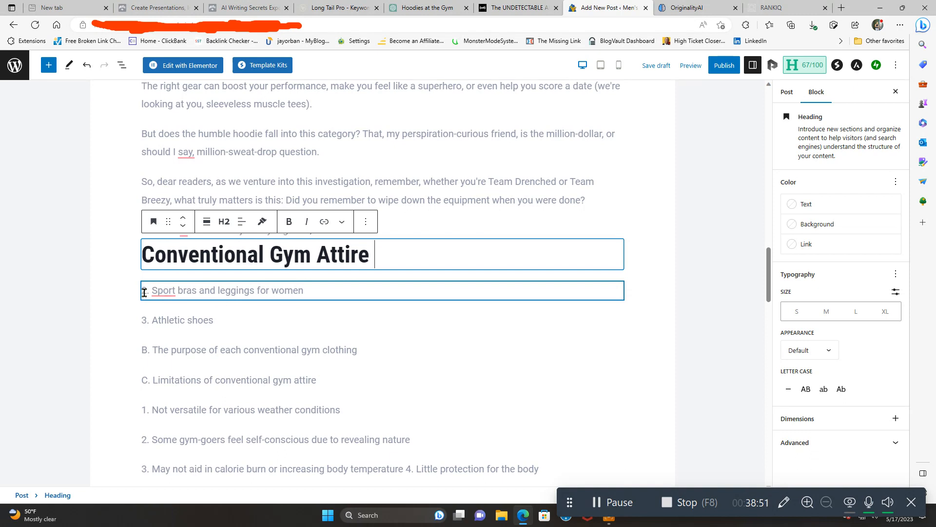
left_click_drag(142, 292, 550, 427)
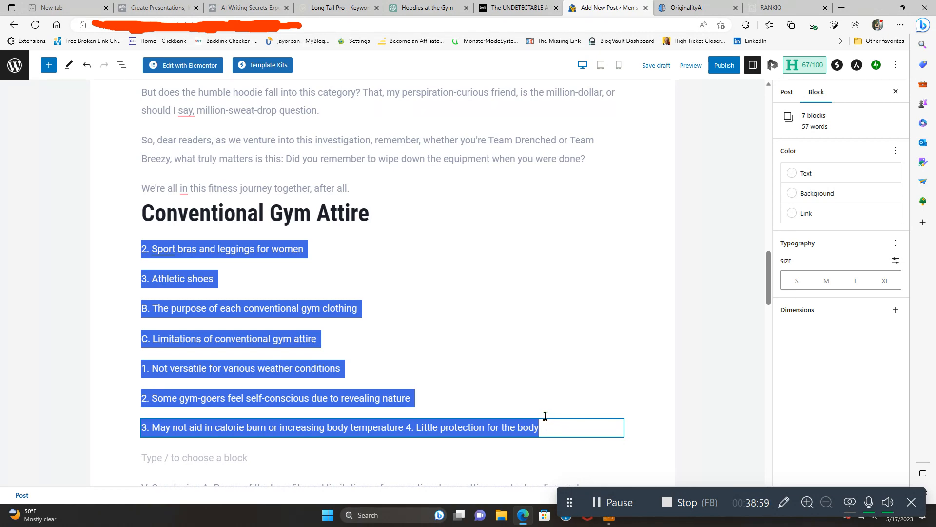
key("BackSpace")
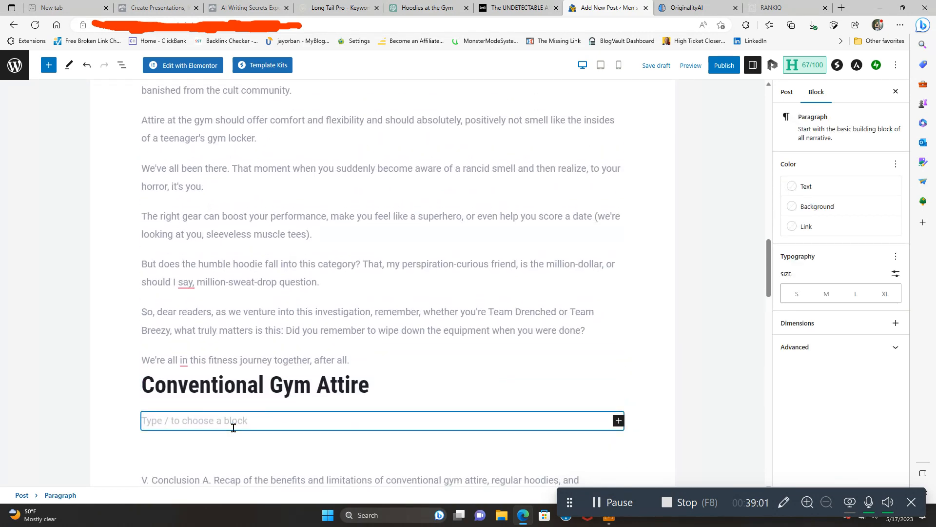
Paste the generated gym attire text under the heading and accept Grammarly's clarity rewrite of the athletic shoes sentence ending in "banana-peel-slip scenario".
right_click(178, 422)
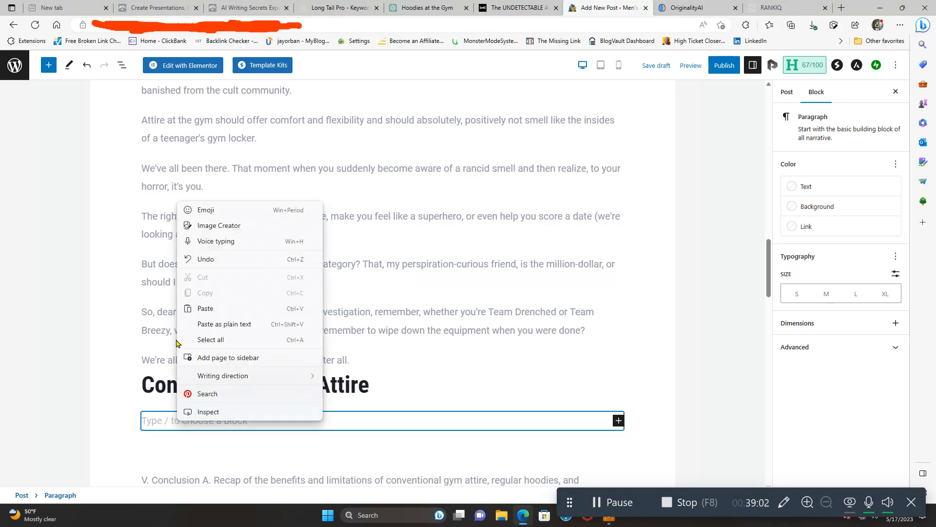
left_click(206, 309)
scroll(391, 380, "up", 6)
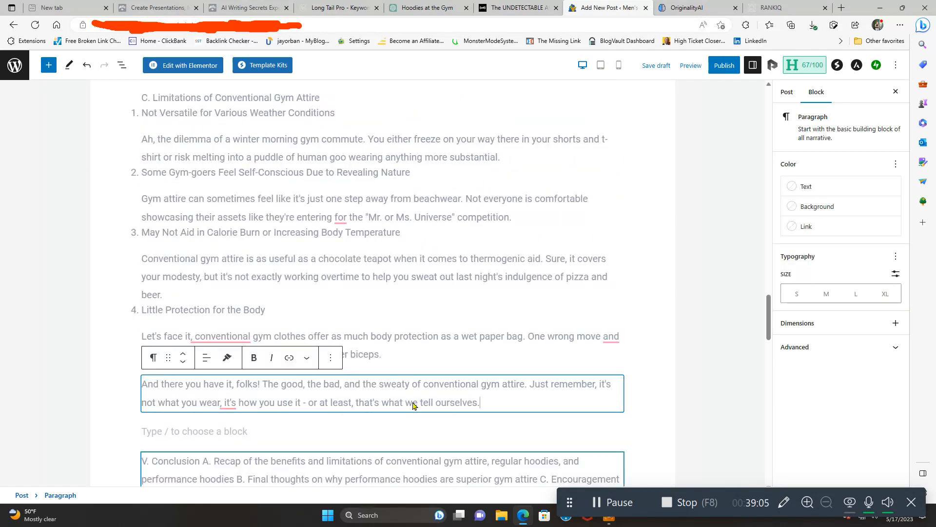
mouse_move(499, 282)
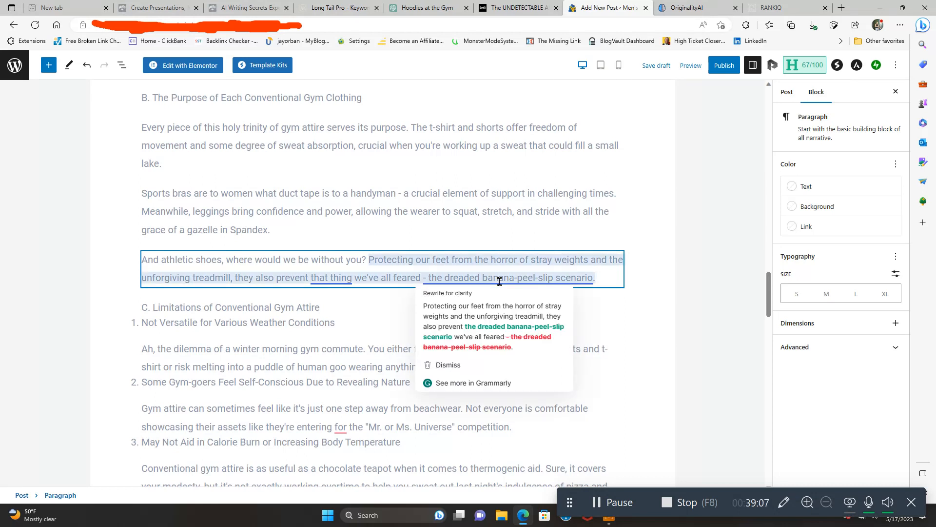
left_click(481, 323)
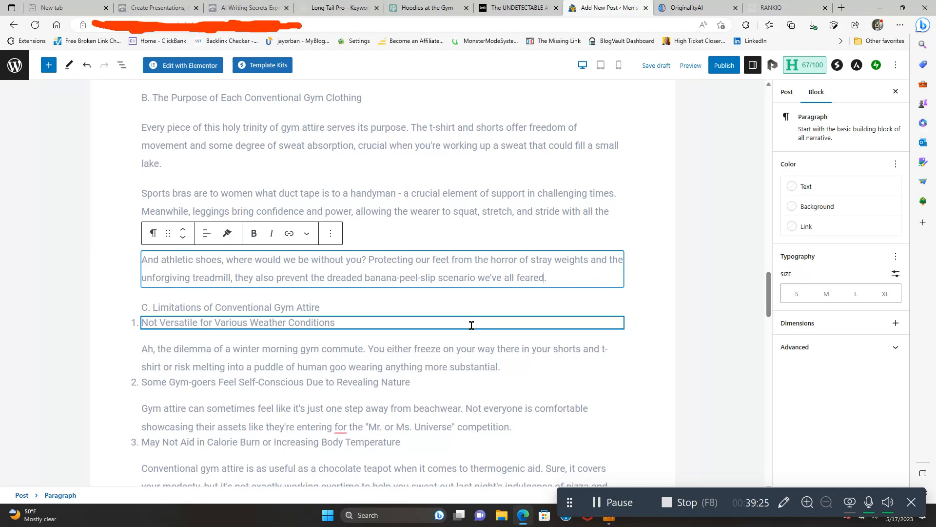
Add an empty paragraph after the "Mr. or Ms. Universe" sentence and look over the pasted section up to its heading.
scroll(590, 426, "down", 3)
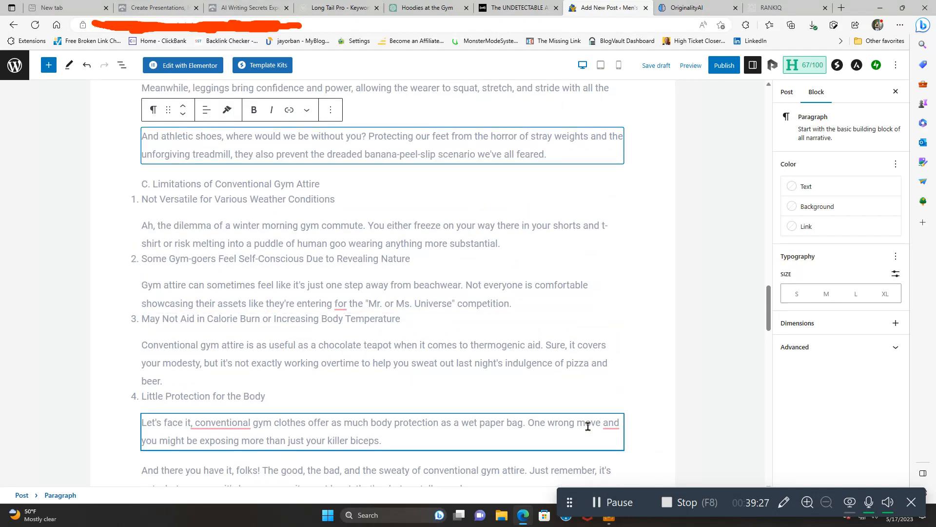
left_click(532, 308)
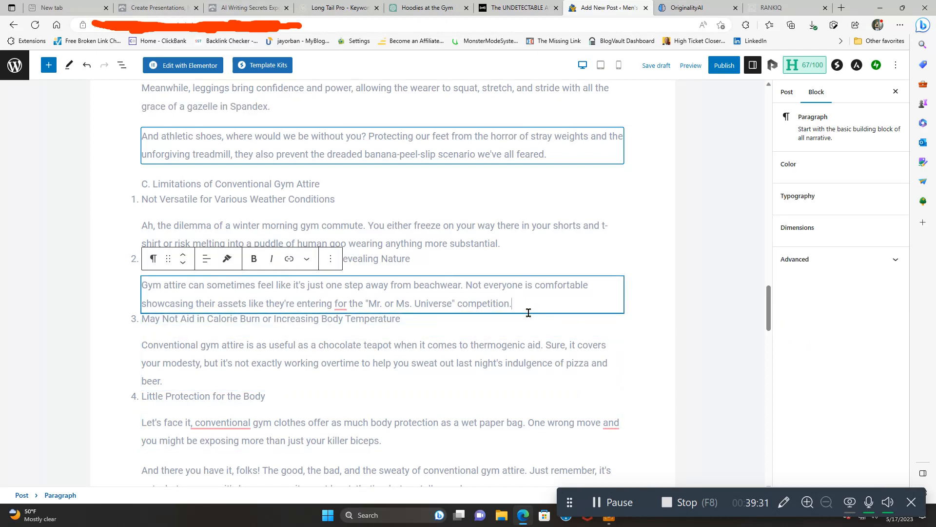
key("Return")
scroll(564, 361, "down", 4)
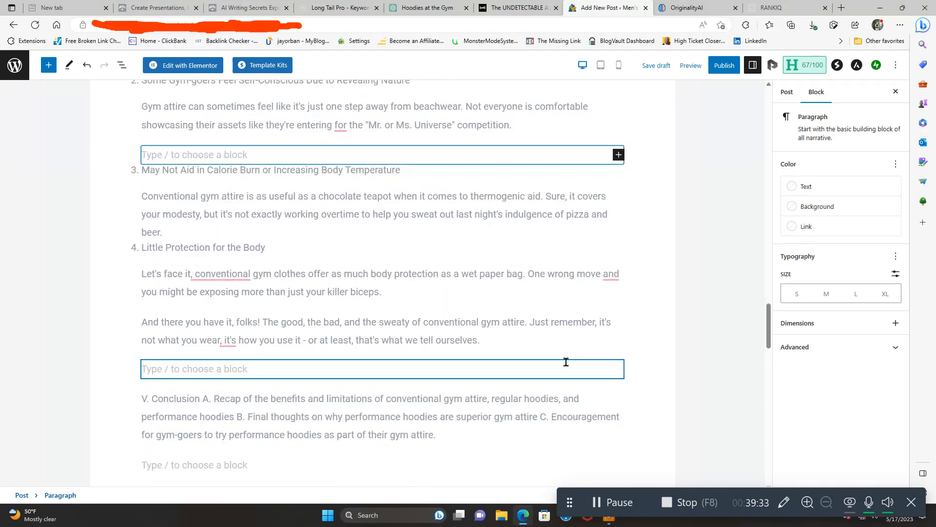
scroll(561, 361, "up", 10)
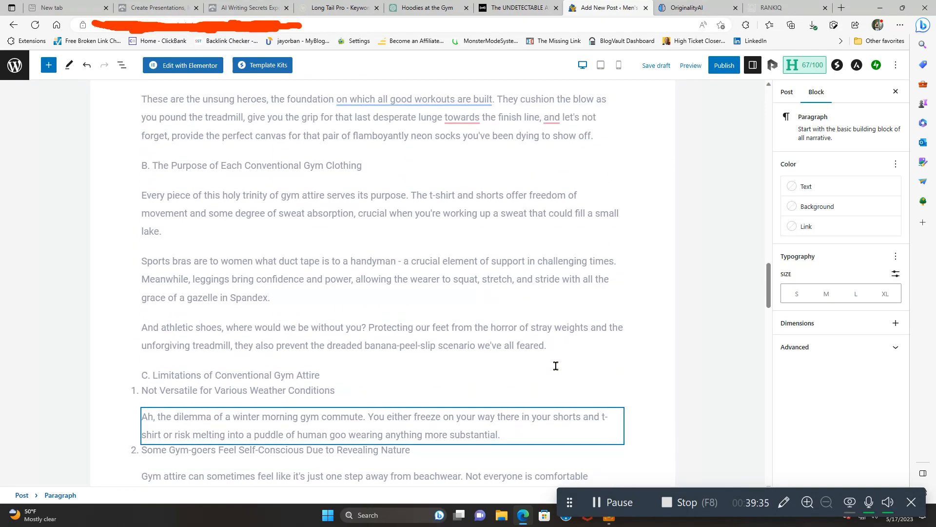
scroll(556, 370, "up", 9)
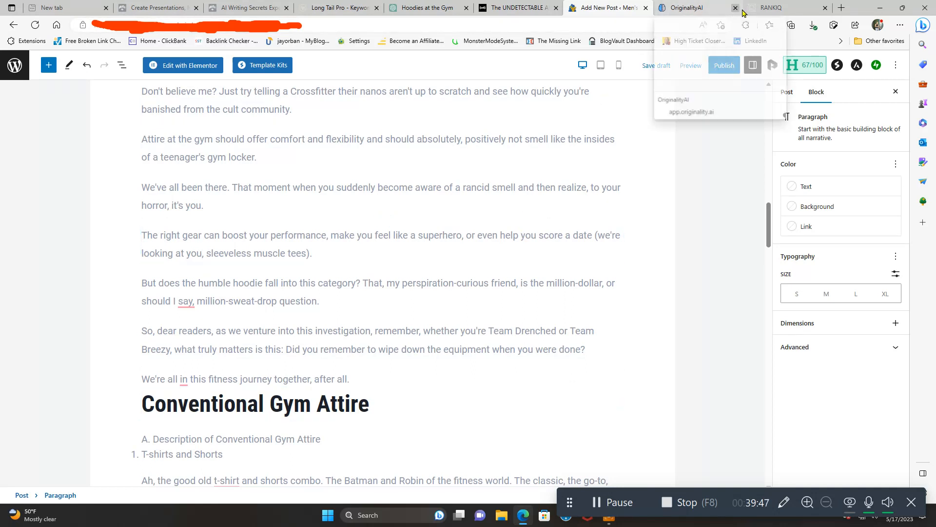
Switch to RankIQ and open the Content Optimizer of the "does wearing a hoodie at the gym help" report.
left_click(776, 12)
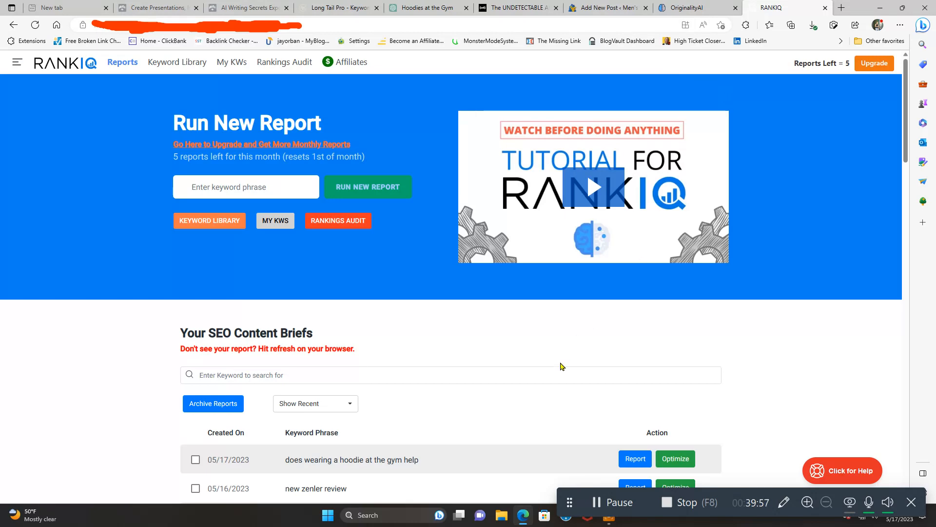
scroll(565, 393, "down", 3)
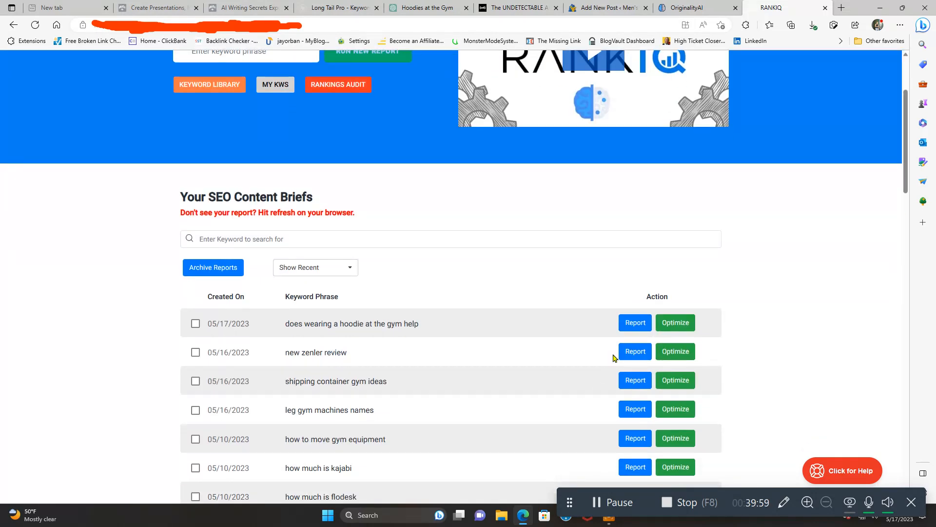
left_click(645, 327)
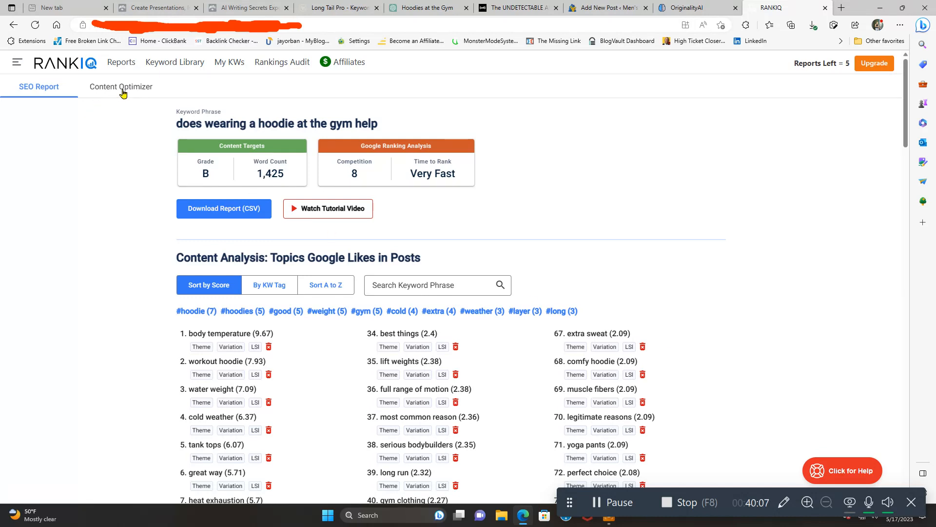
left_click(123, 93)
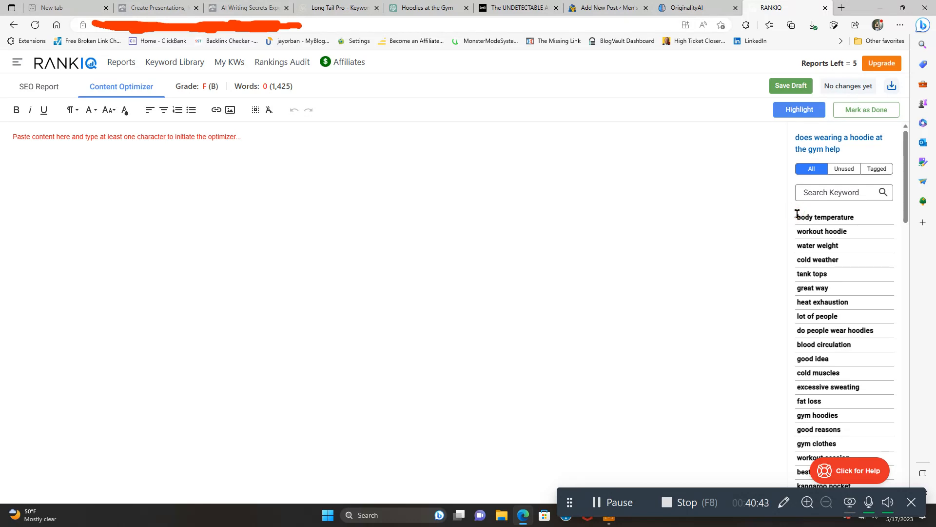
Copy the optimizer's whole keyword list, from "body temperature" through "pump cover hoodie".
left_click_drag(797, 213, 905, 514)
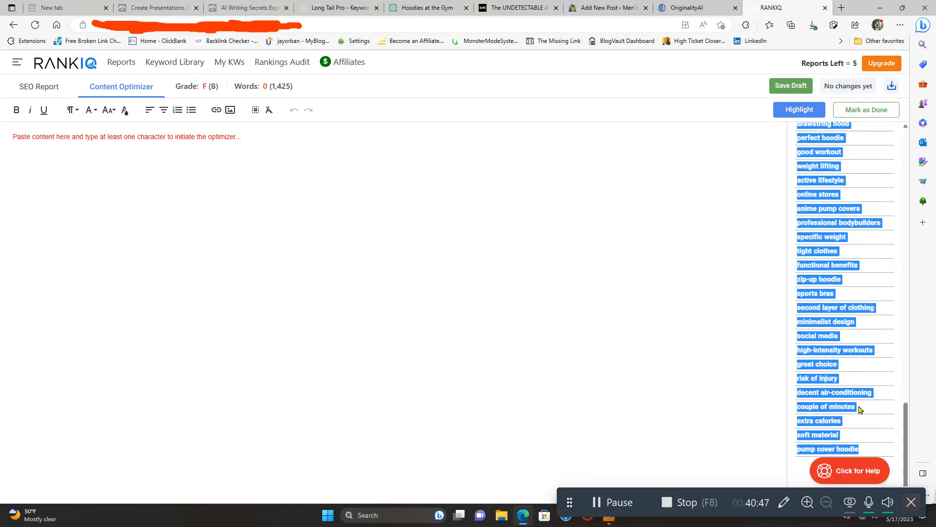
right_click(813, 354)
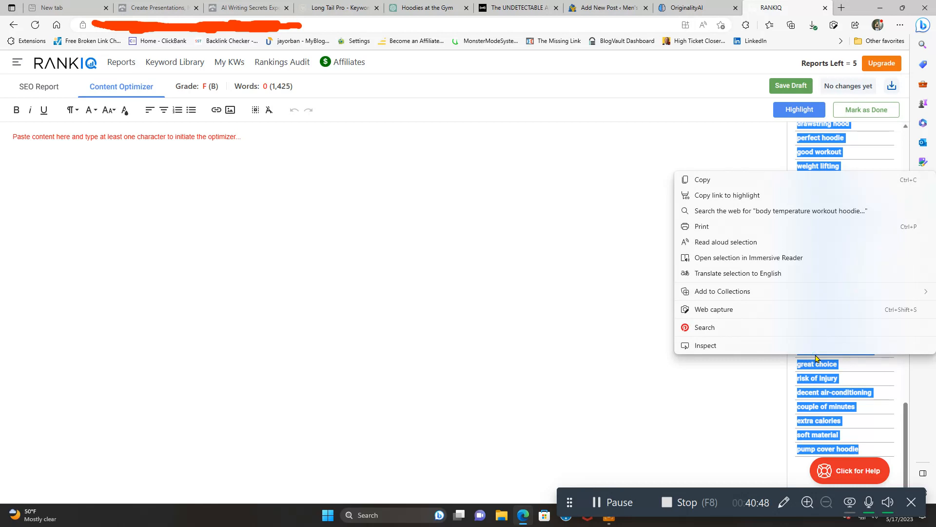
left_click(721, 180)
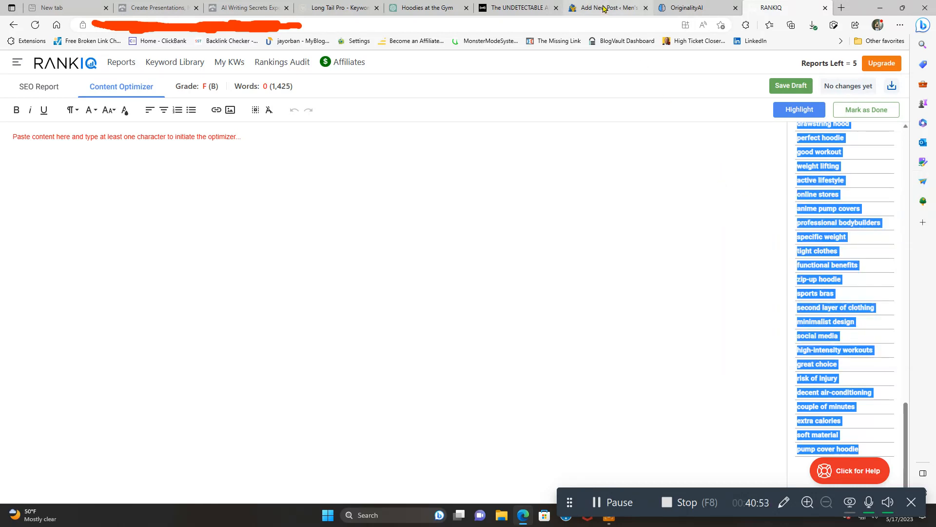
Switch to the "Hoodies at the Gym" ChatGPT chat and write the prompt "redo and add all these keywords into the content" followed by the copied keywords.
left_click(429, 10)
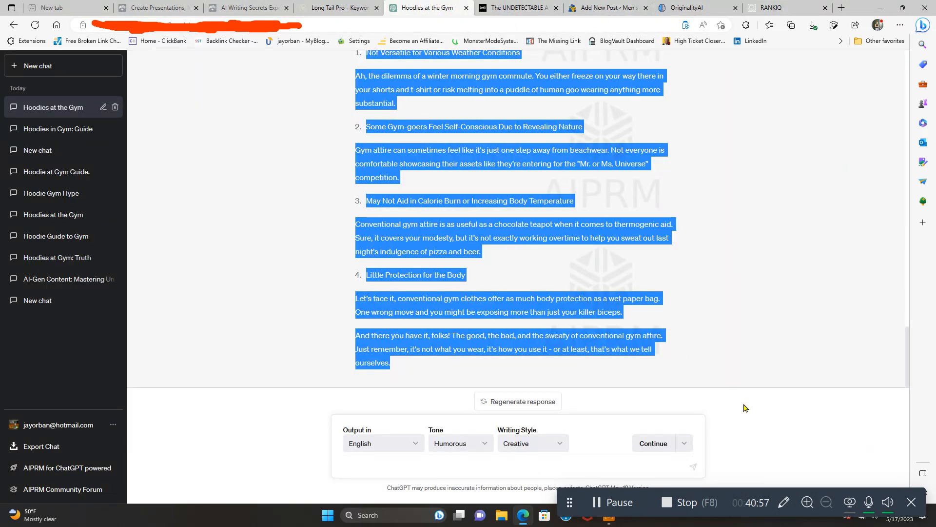
left_click(391, 470)
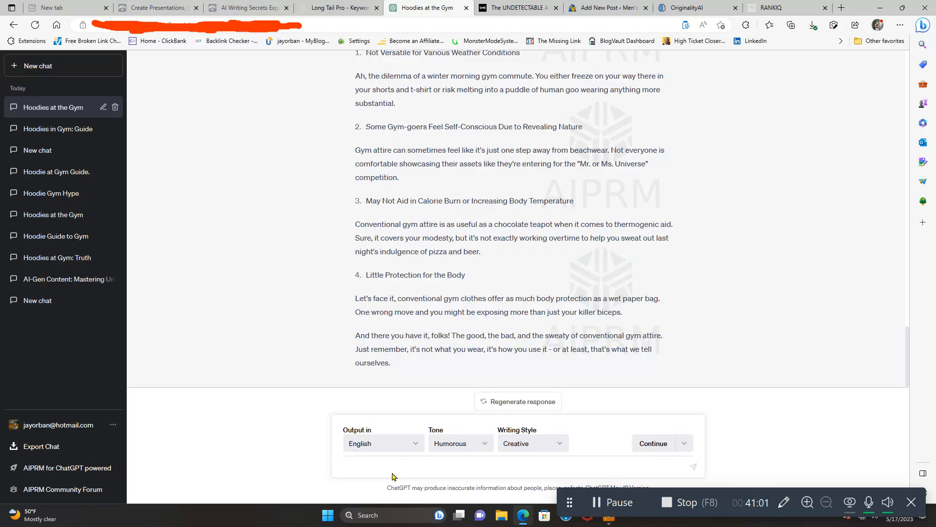
type("redo and add all these key")
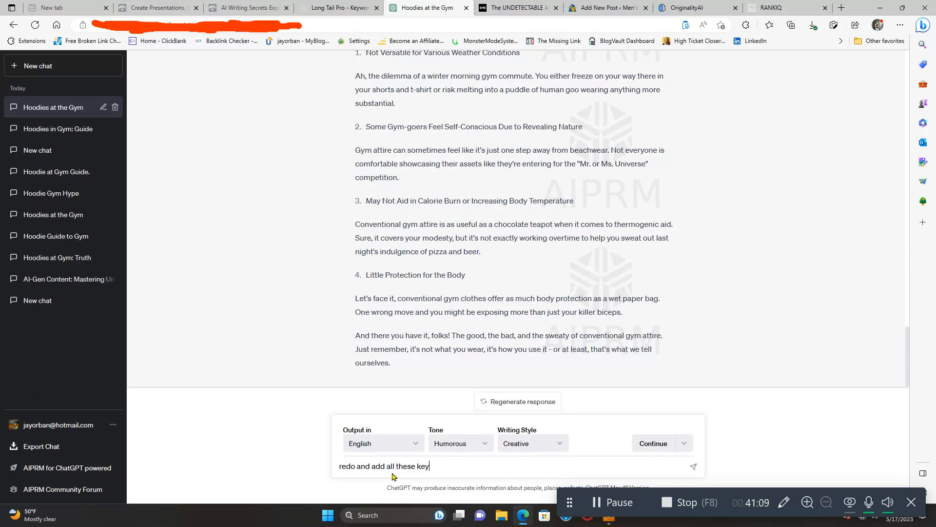
type("words into the content")
right_click(525, 465)
left_click(559, 352)
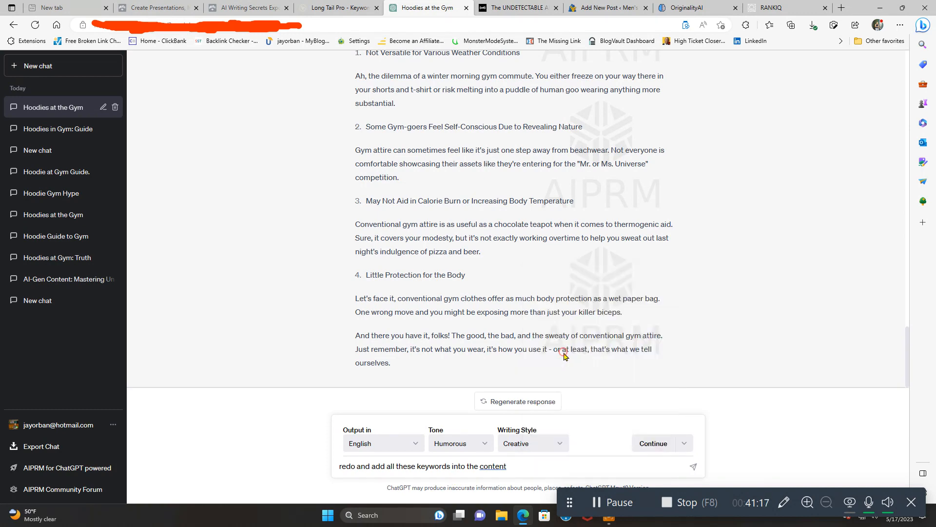
Check the pasted keyword list in the prompt back to its first line and submit the prompt.
scroll(529, 410, "up", 6)
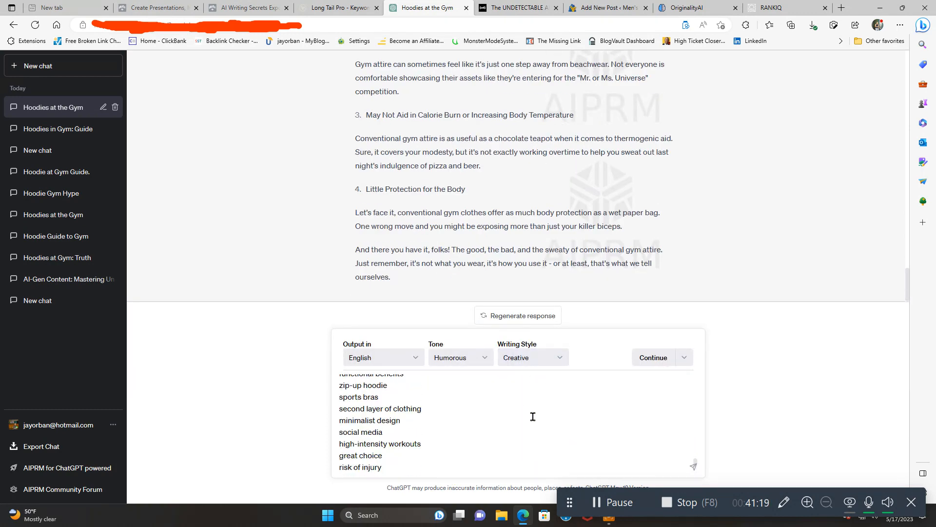
scroll(535, 424, "up", 10)
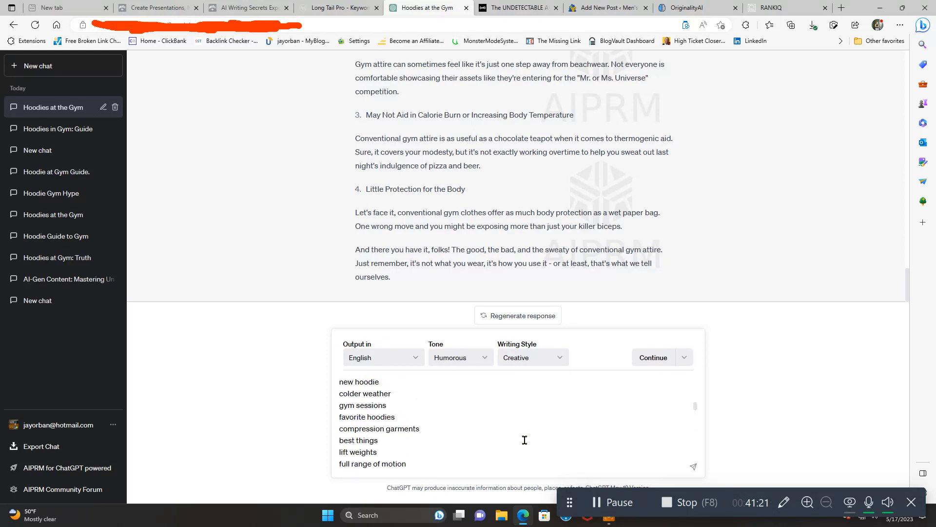
scroll(514, 451, "up", 1)
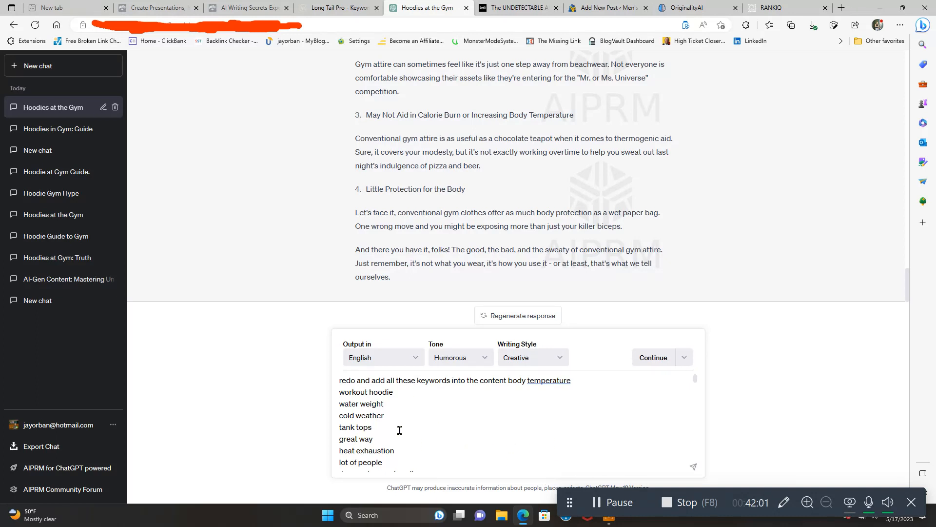
left_click(691, 468)
scroll(738, 353, "up", 15)
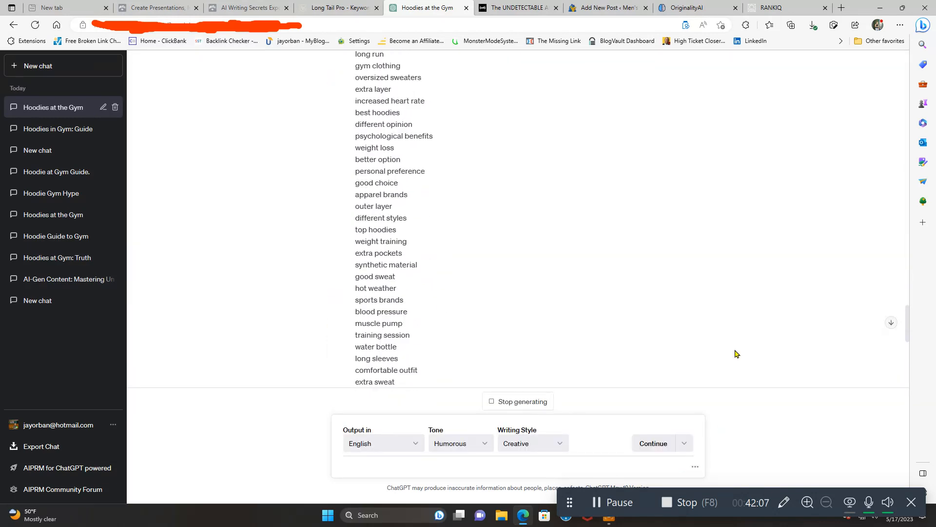
Review the submitted keyword list and the earlier gym attire section against the rewritten hoodie content being generated.
scroll(730, 360, "down", 4)
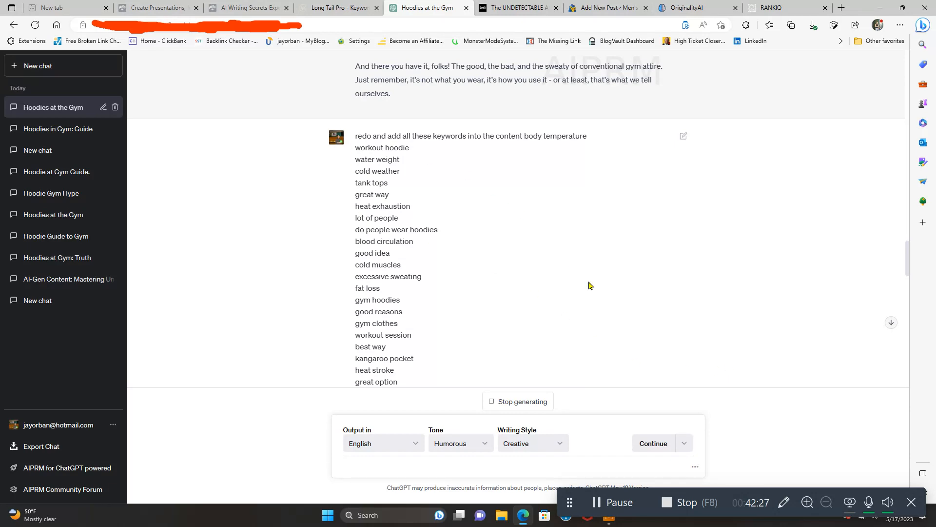
scroll(592, 284, "up", 10)
scroll(599, 333, "down", 15)
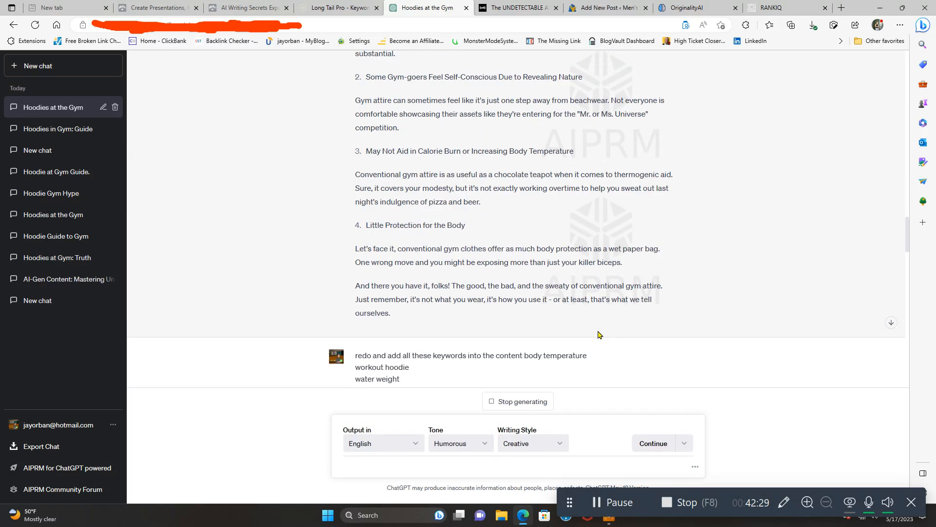
scroll(599, 334, "down", 10)
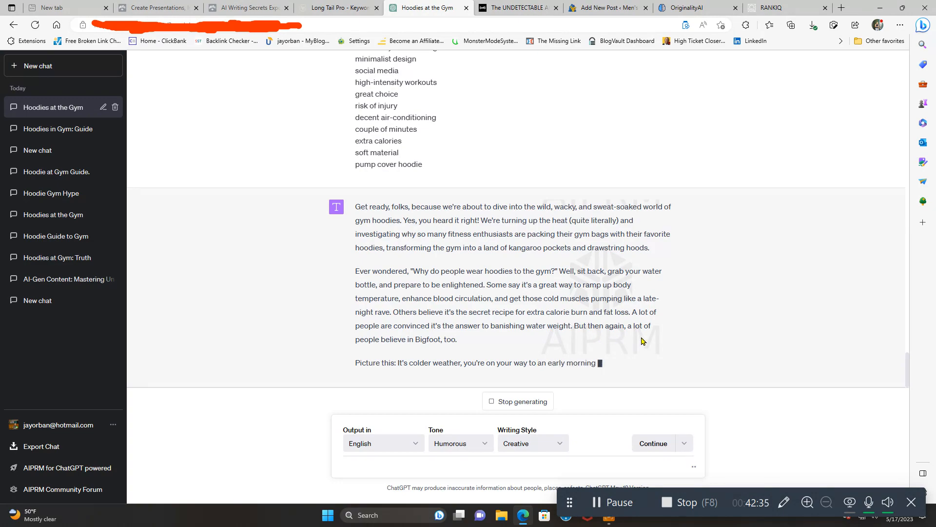
scroll(636, 341, "up", 20)
scroll(633, 341, "up", 3)
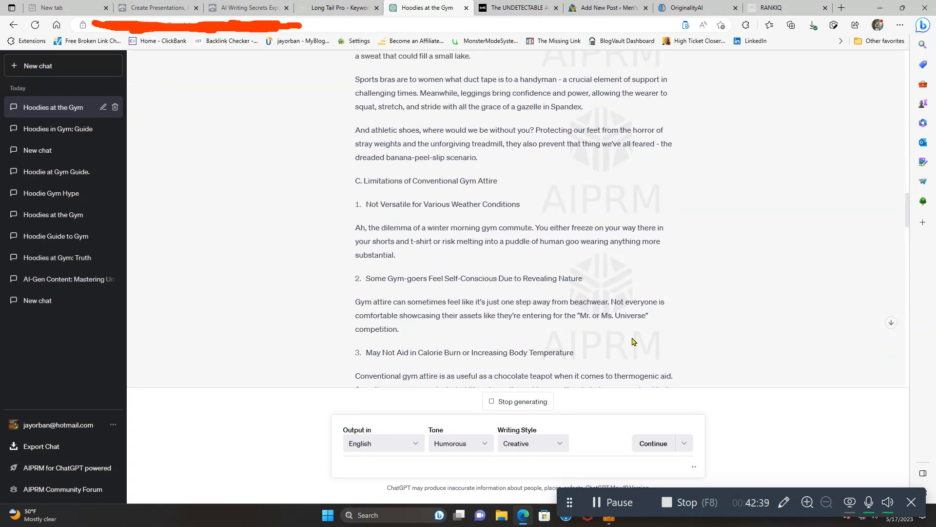
scroll(632, 341, "down", 20)
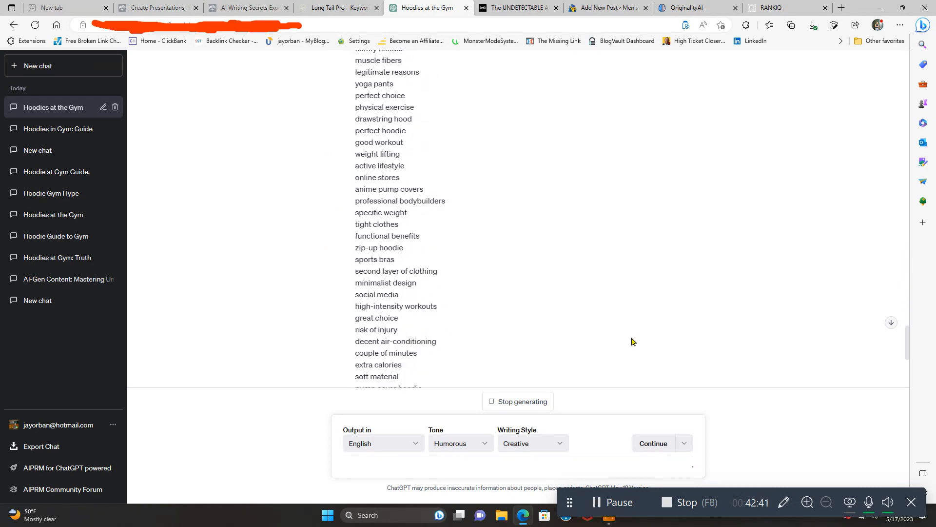
scroll(633, 342, "down", 5)
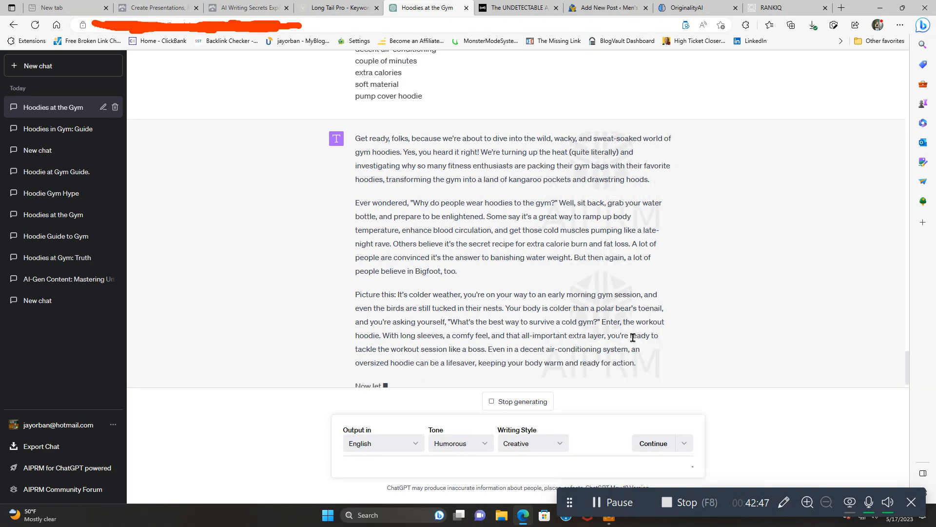
scroll(636, 339, "up", 10)
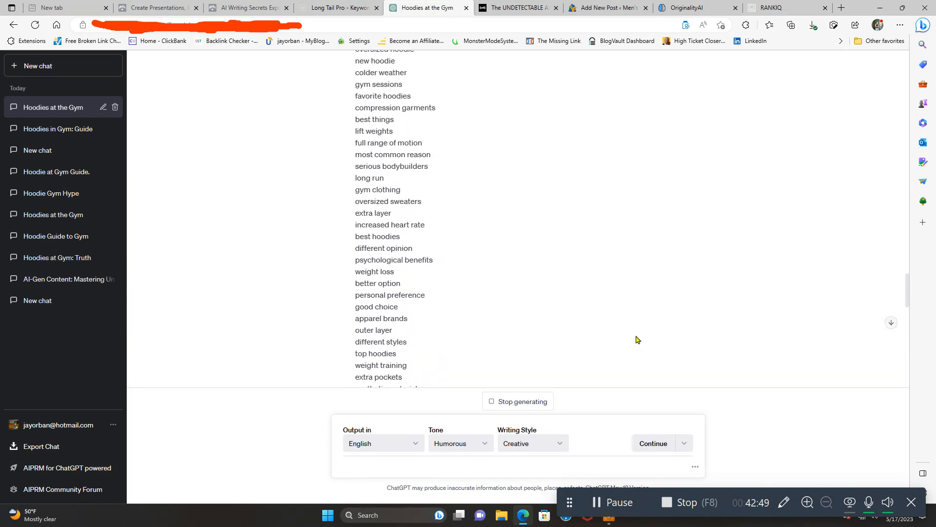
scroll(636, 338, "up", 15)
scroll(635, 340, "down", 10)
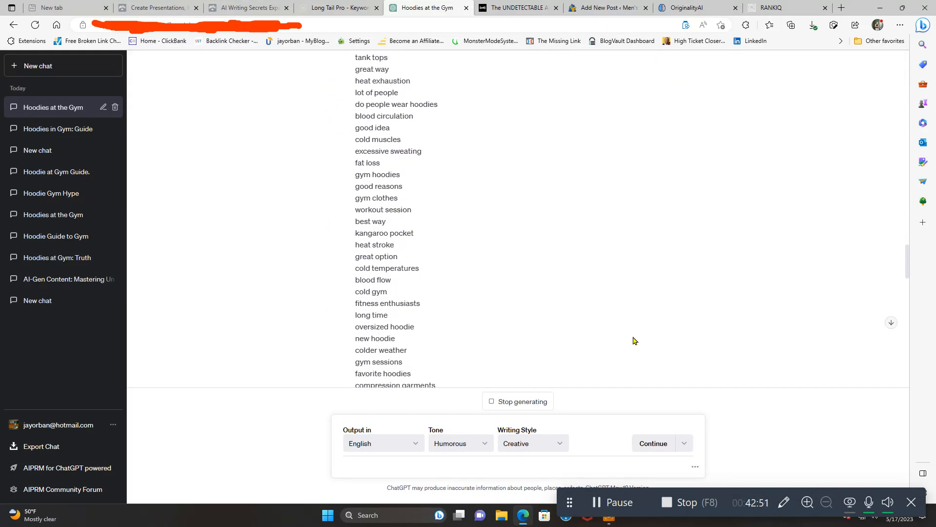
scroll(633, 339, "up", 2)
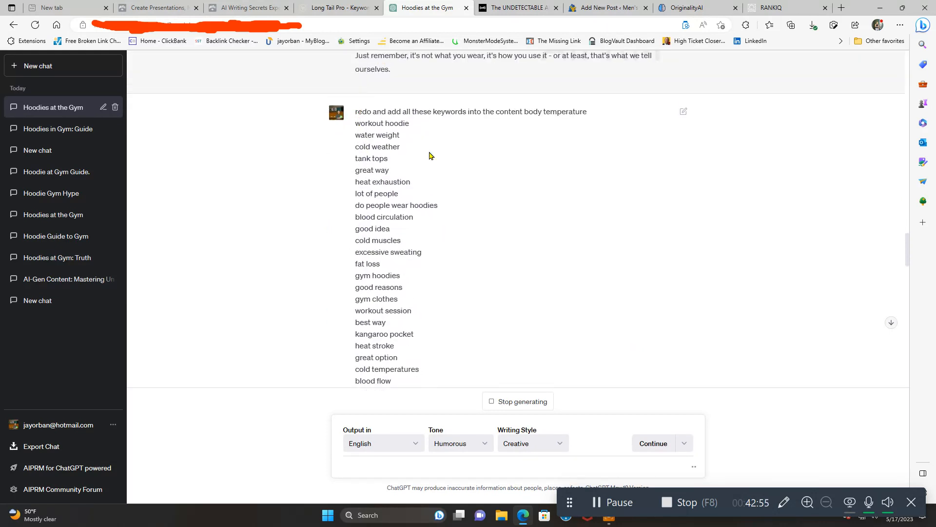
scroll(667, 292, "down", 7)
scroll(666, 293, "down", 18)
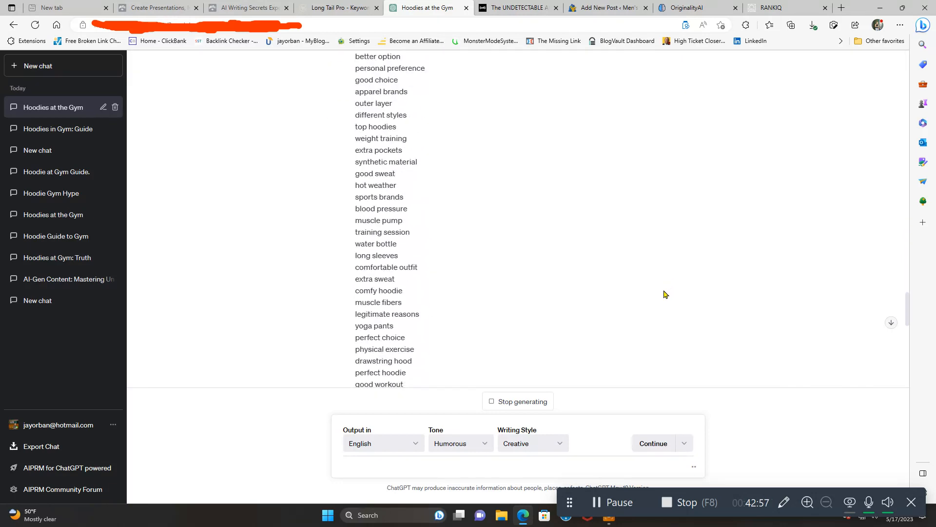
scroll(663, 295, "up", 2)
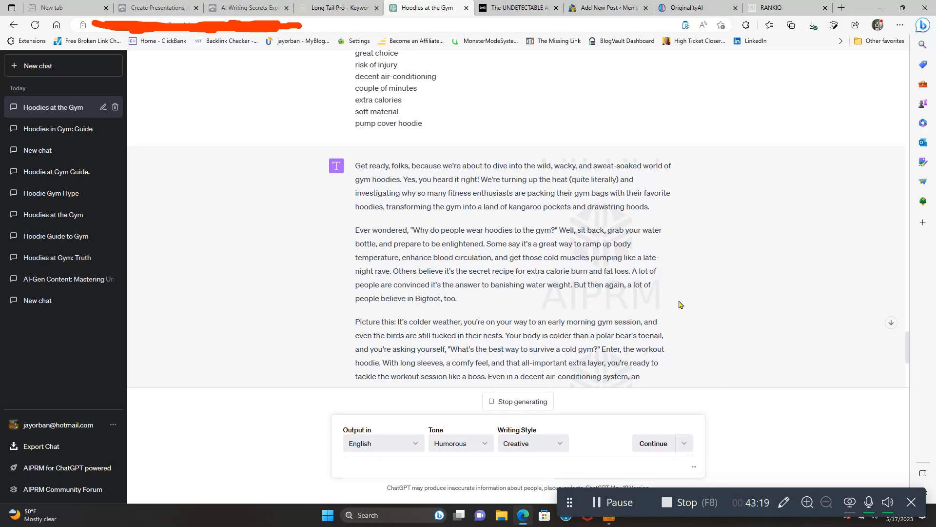
scroll(680, 304, "up", 15)
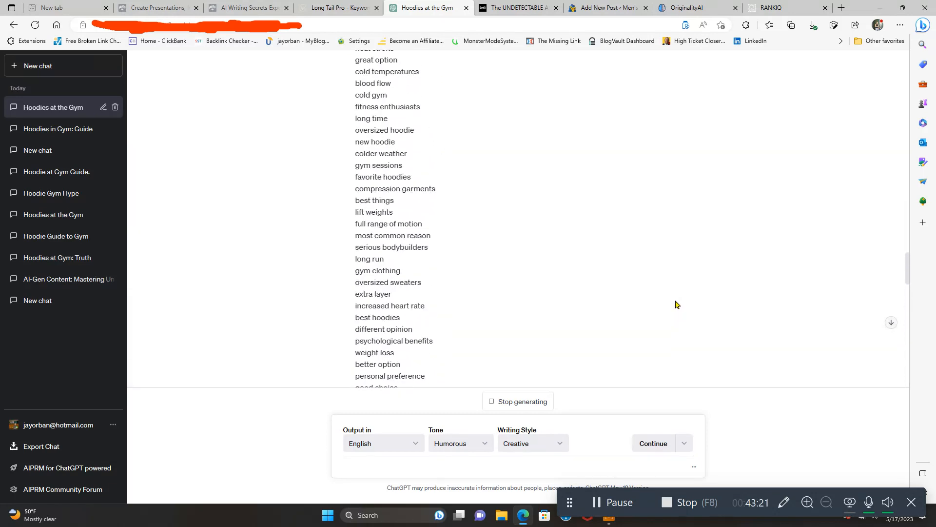
scroll(676, 304, "up", 10)
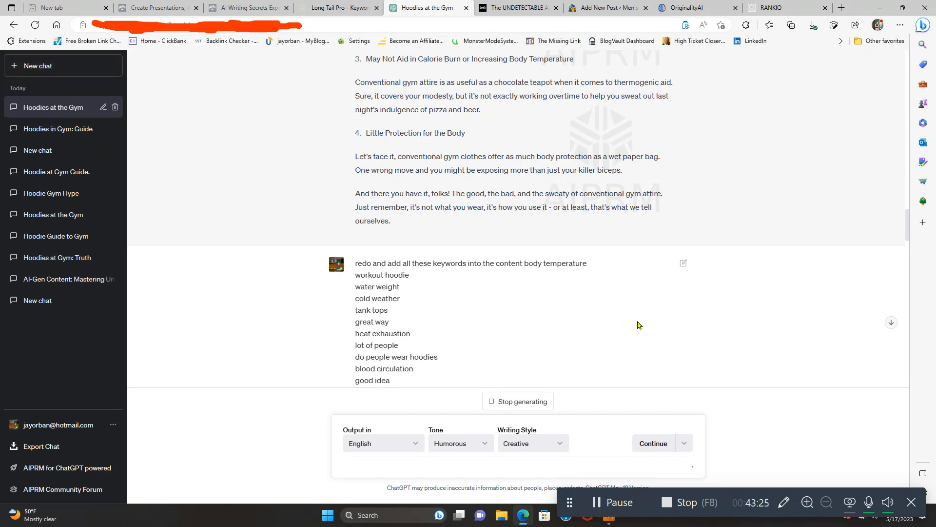
scroll(772, 312, "down", 12)
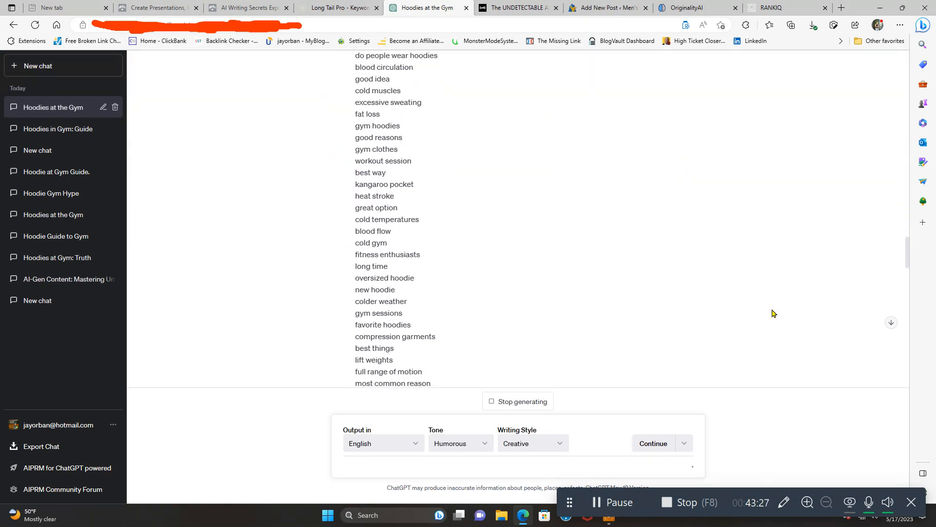
scroll(768, 314, "down", 15)
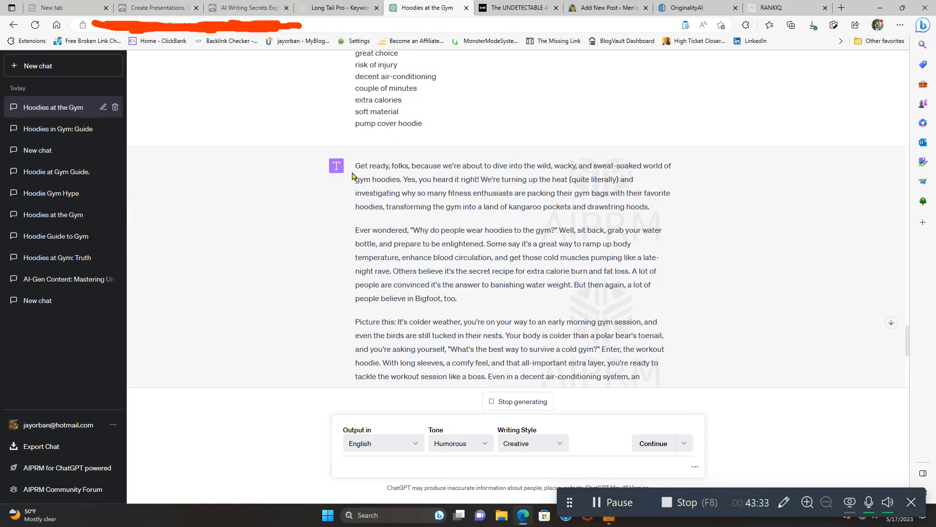
scroll(695, 294, "down", 8)
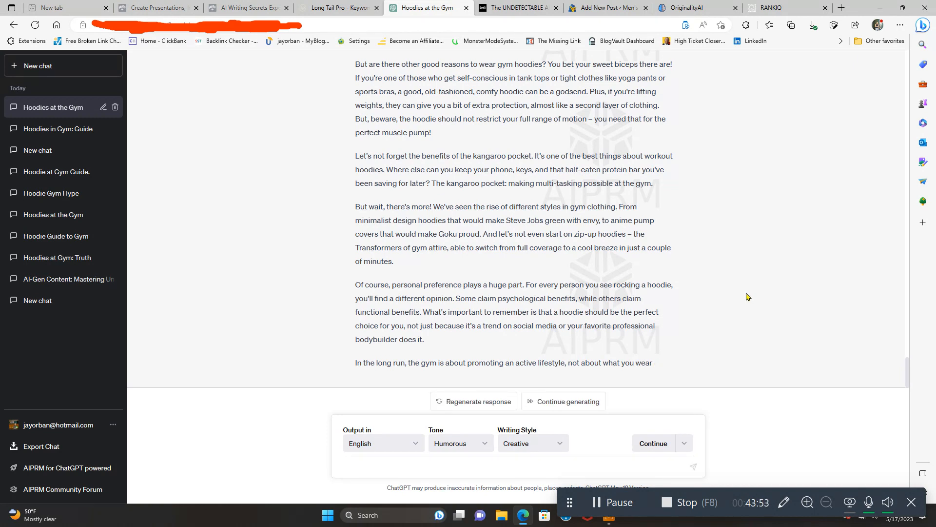
Ask ChatGPT to continue writing and copy the rewritten response, from "Get ready, folks" through "not about what you wear".
left_click(653, 443)
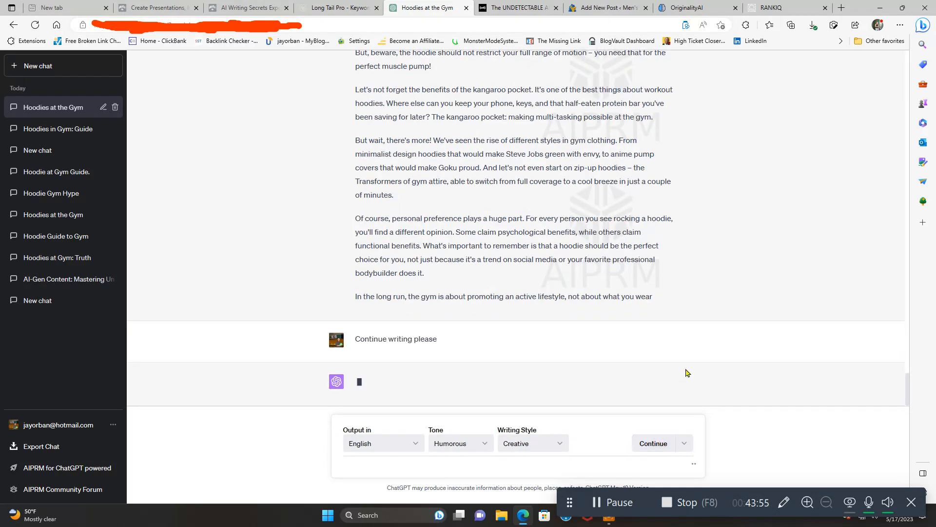
scroll(536, 254, "up", 10)
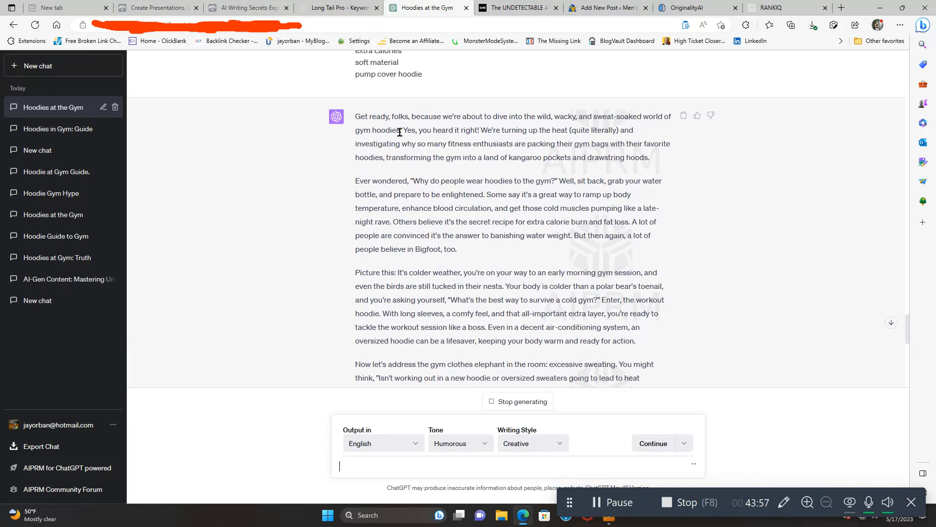
left_click_drag(358, 116, 715, 335)
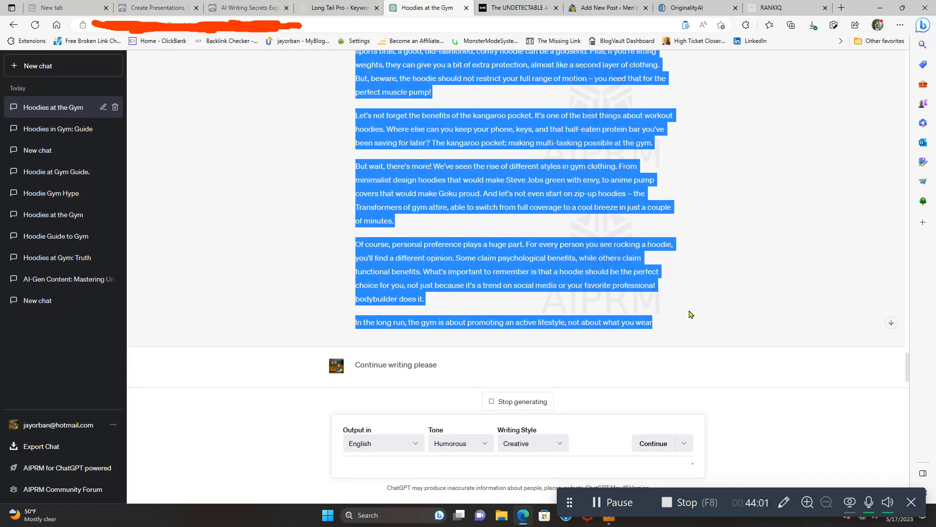
right_click(632, 323)
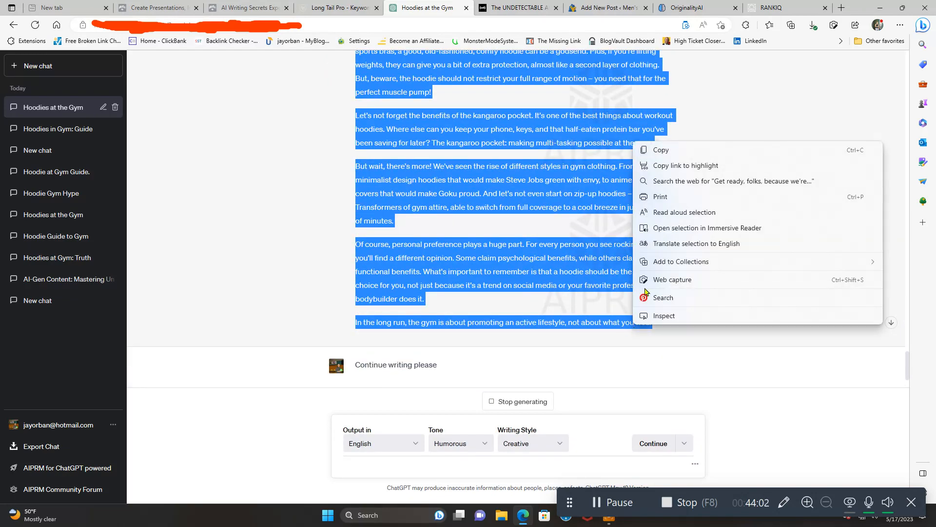
left_click(651, 150)
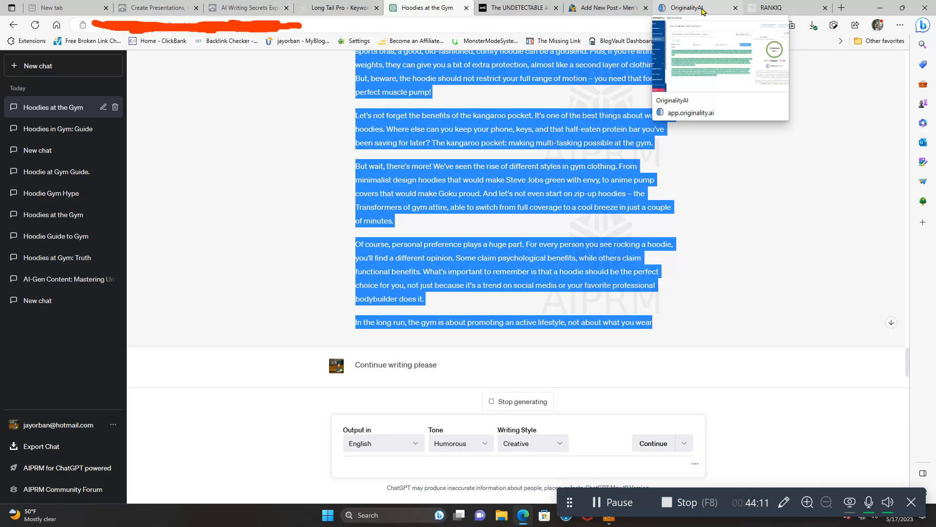
Switch to Undetectable AI, replace the old text with the copied hoodie content, and check it for AI.
left_click(518, 8)
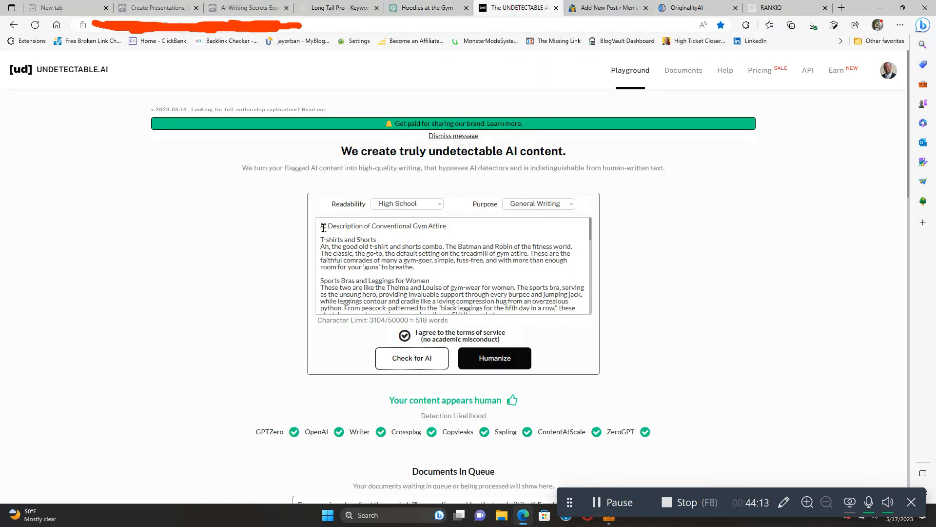
left_click_drag(318, 225, 673, 400)
key("BackSpace")
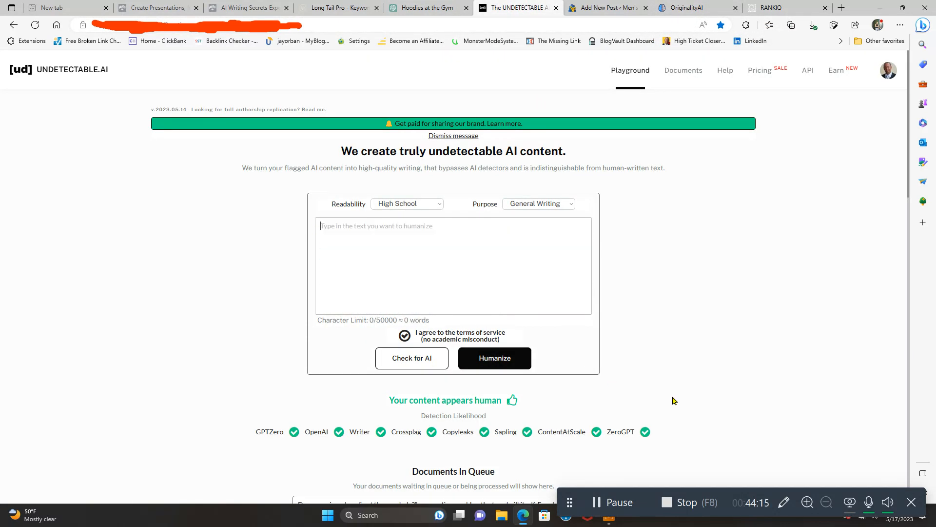
right_click(366, 232)
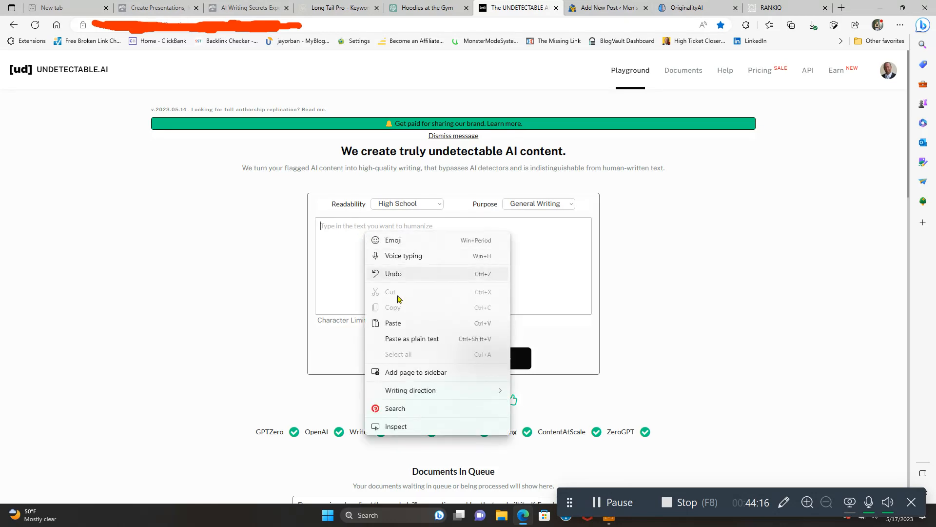
left_click(411, 320)
left_click(407, 360)
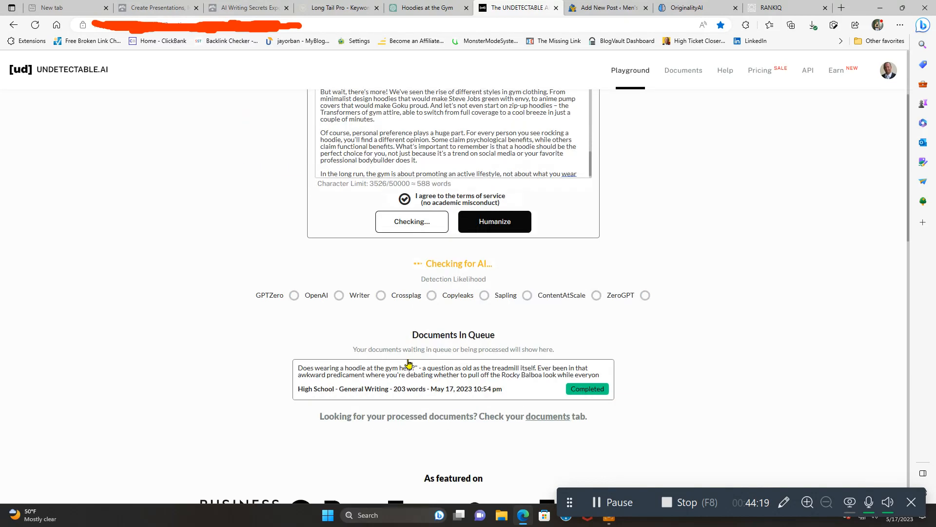
scroll(736, 417, "up", 3)
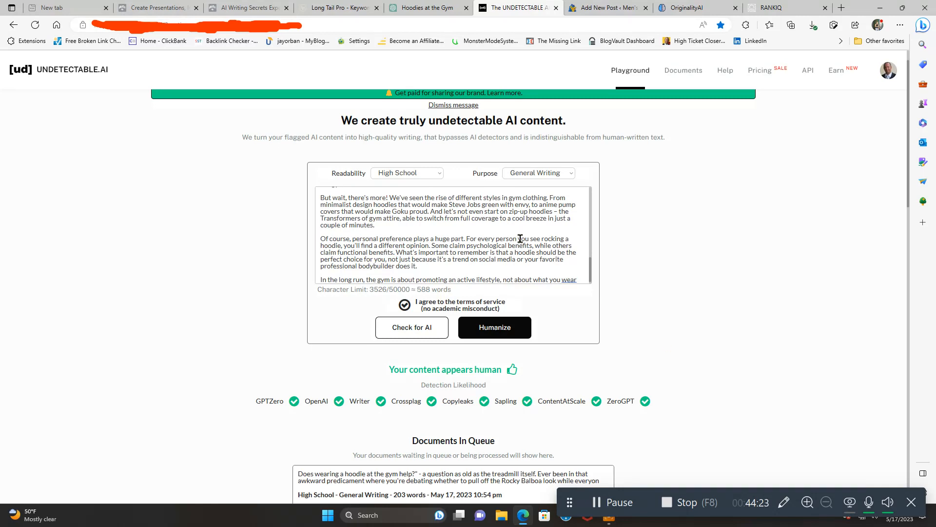
scroll(522, 248, "up", 10)
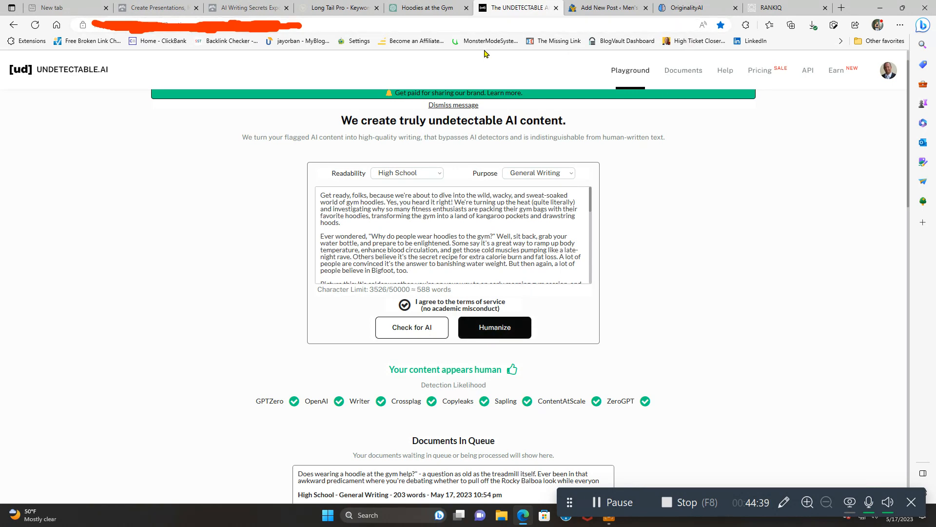
Switch to Originality.AI, clear the scanned text, paste the copied text in its place, and run the AI detection scan again.
left_click(690, 8)
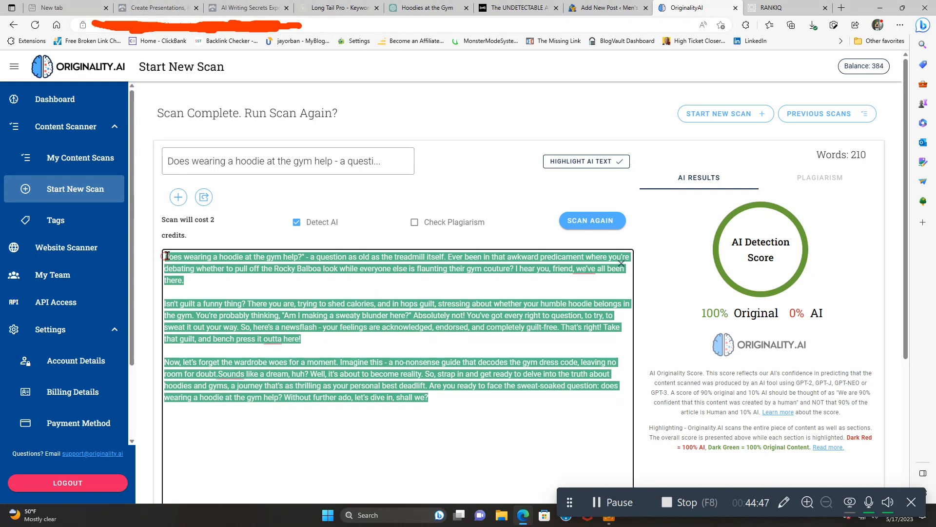
left_click_drag(167, 256, 447, 398)
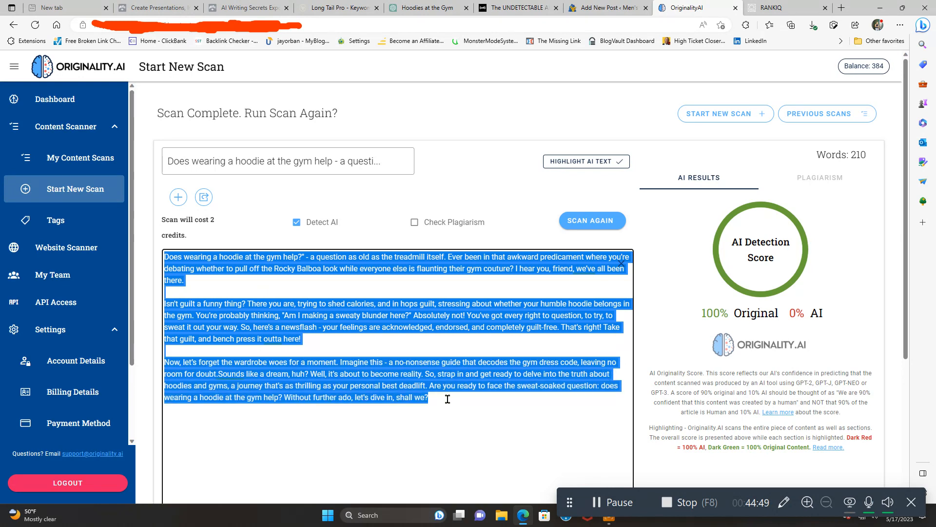
key("BackSpace")
right_click(219, 268)
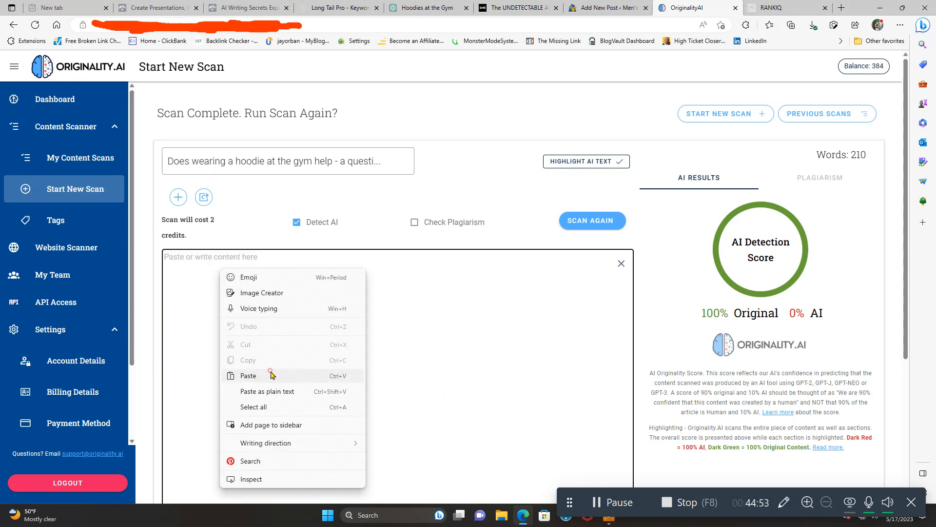
left_click(248, 375)
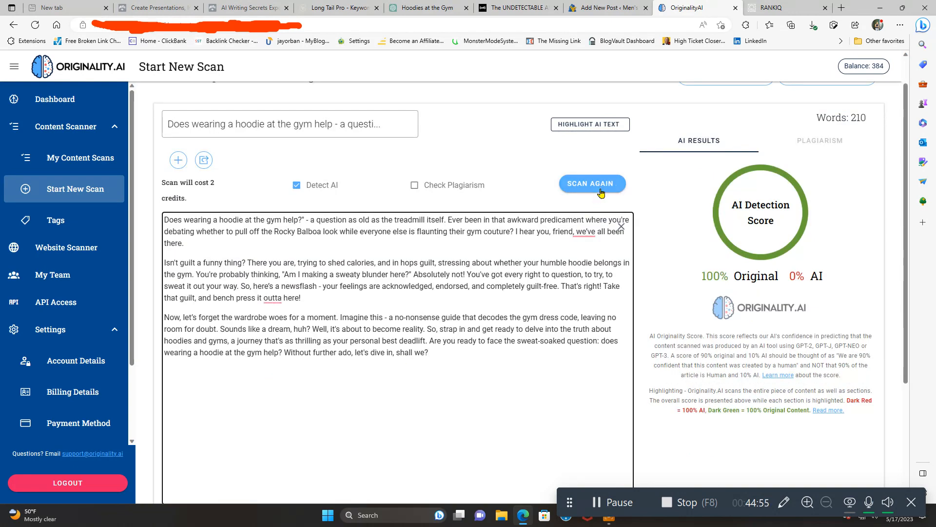
left_click(601, 191)
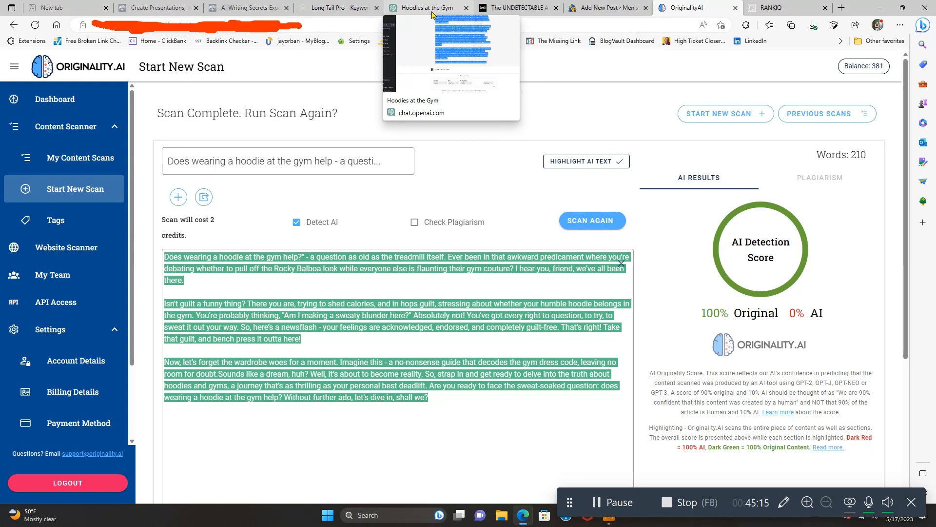
Return to Undetectable AI and examine the available Readability and Purpose options.
left_click(523, 11)
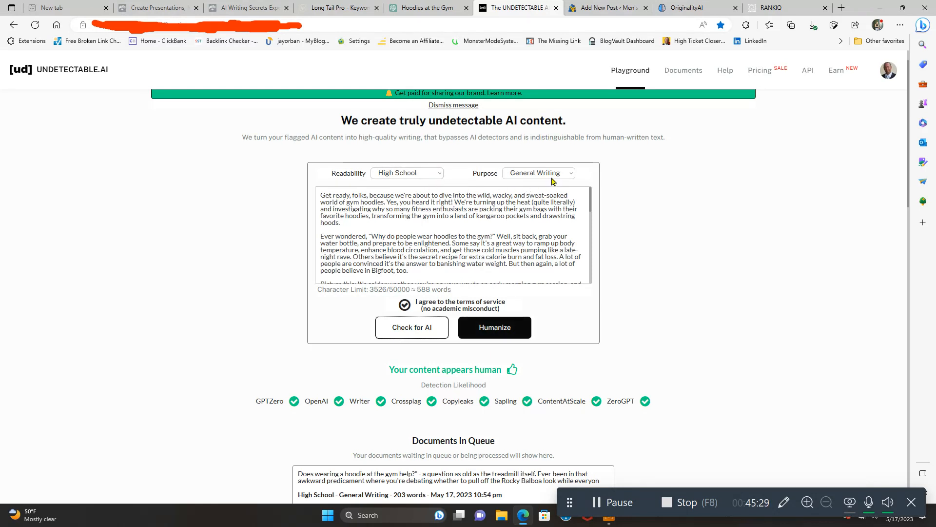
left_click(434, 174)
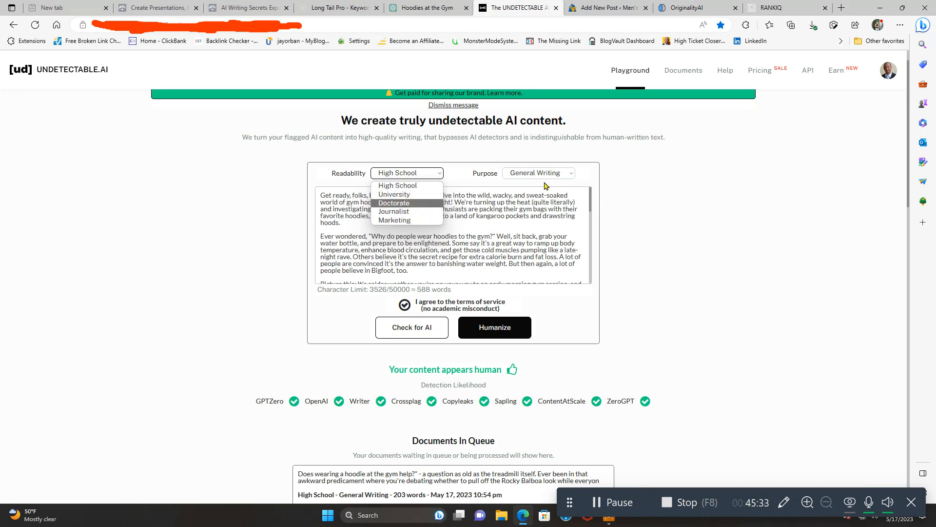
left_click(566, 173)
left_click(570, 170)
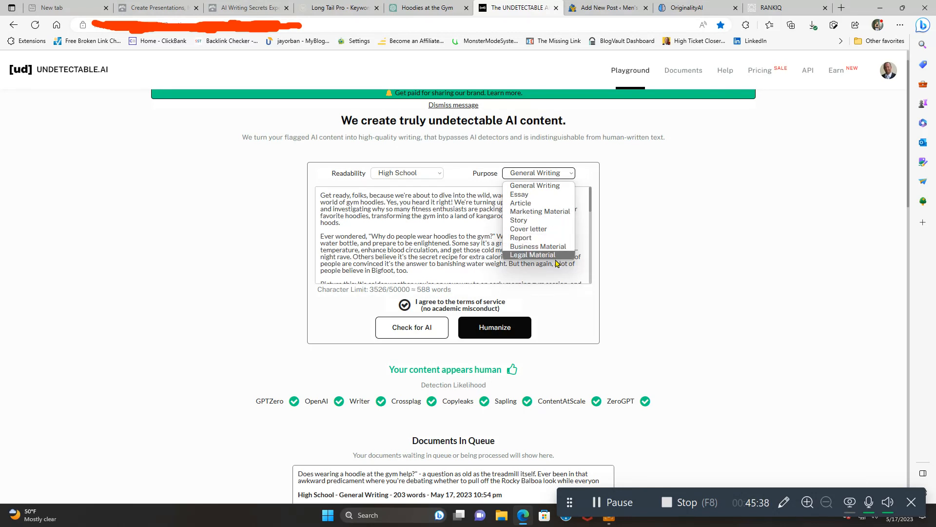
Switch to the WordPress post and add an empty paragraph after the one ending "that's what we tell ourselves.".
left_click(640, 248)
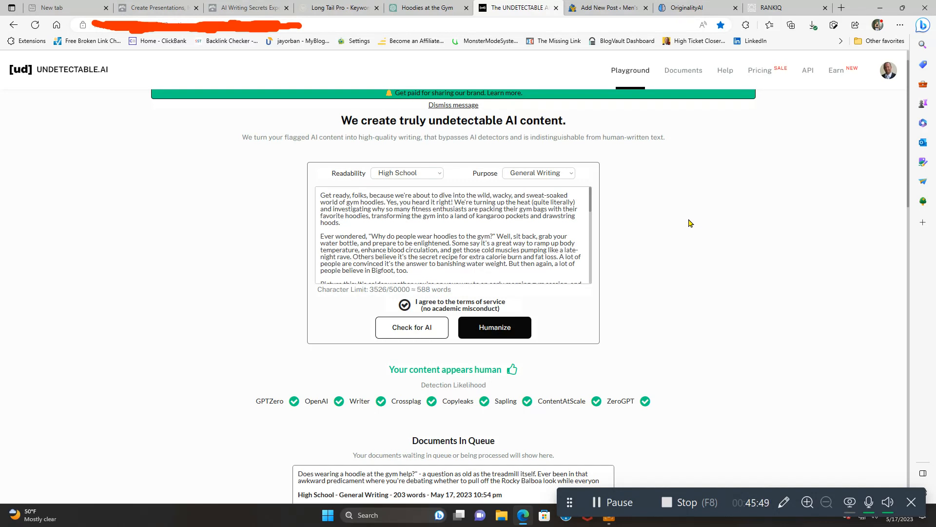
left_click(613, 12)
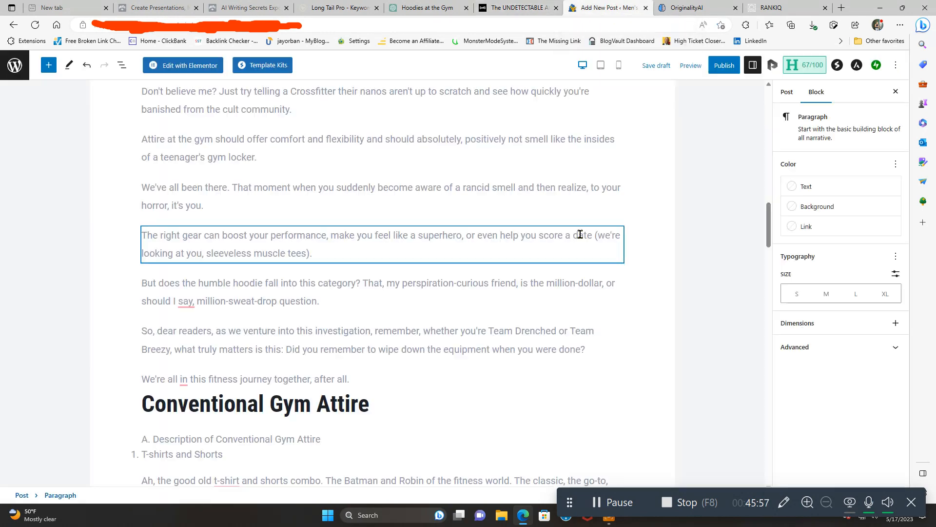
scroll(550, 322, "down", 3)
scroll(550, 322, "down", 15)
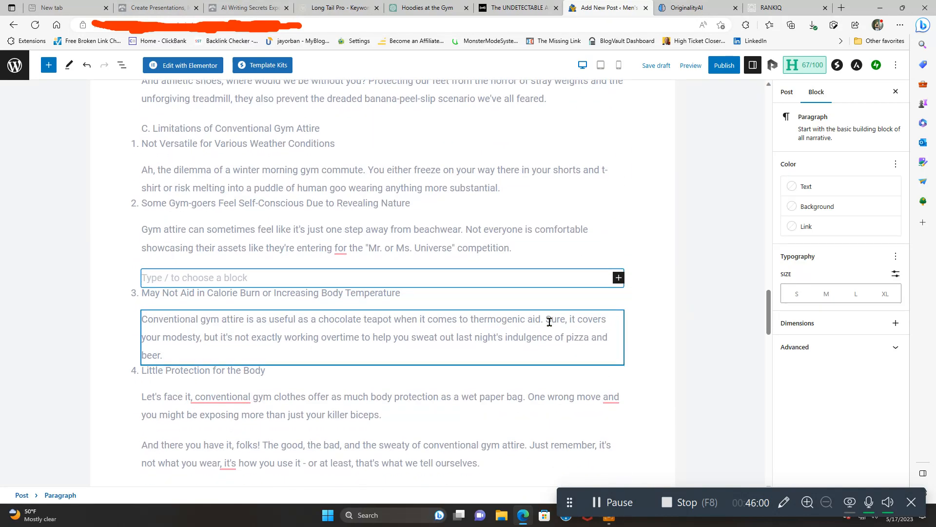
scroll(550, 322, "down", 3)
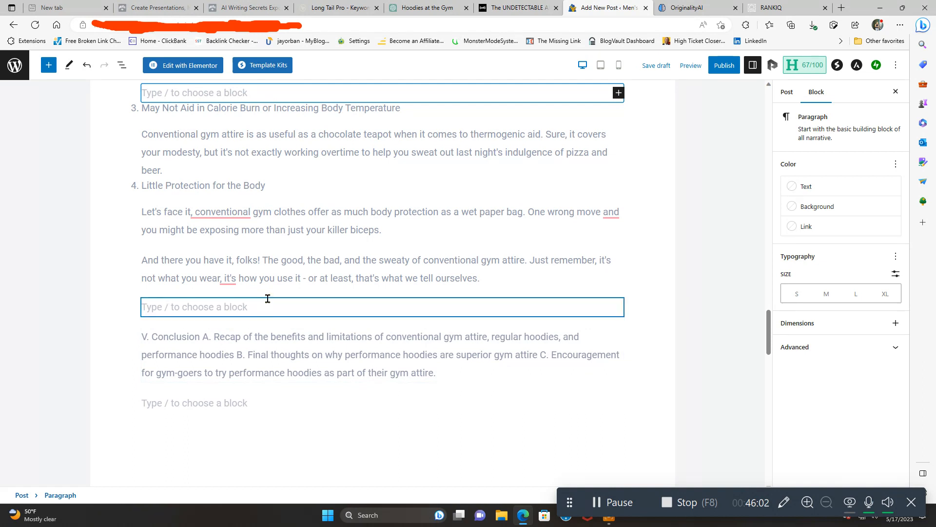
left_click(490, 279)
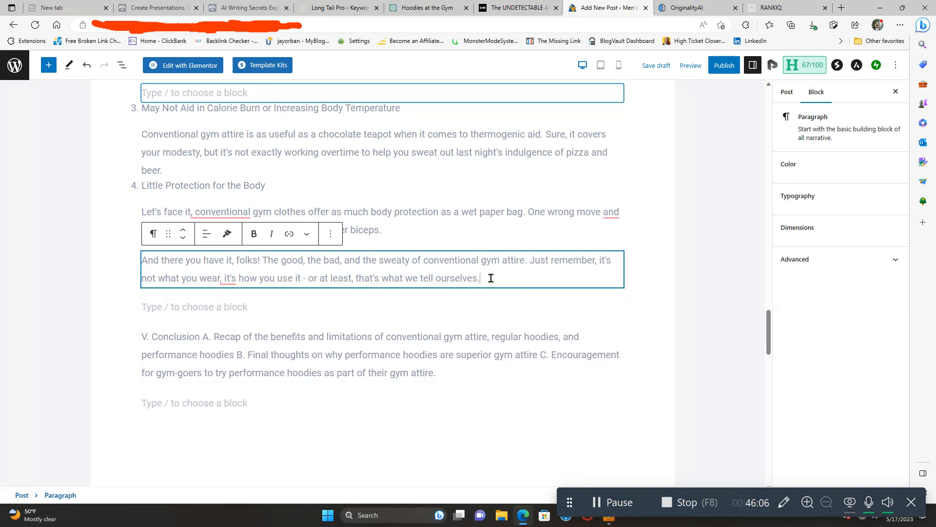
key("Return")
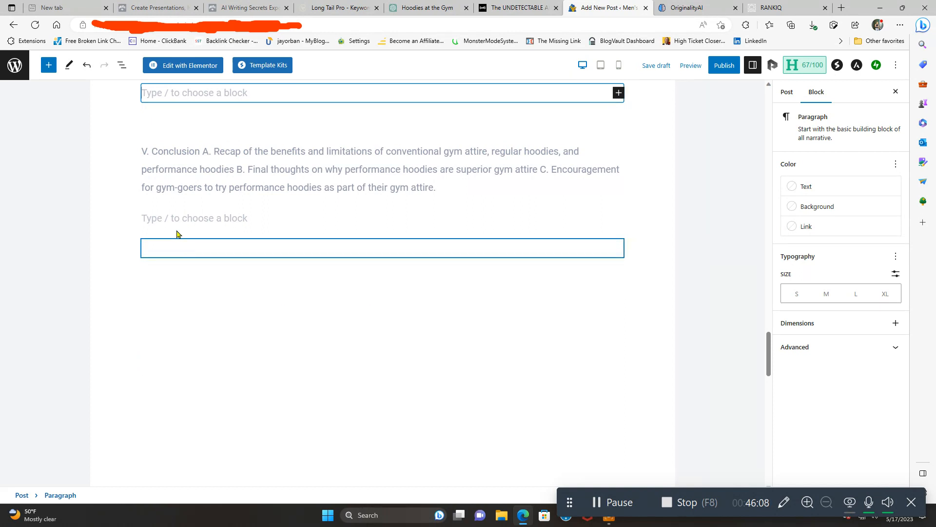
Paste the copied gym hoodie text into the empty block below the Conclusion outline.
left_click(174, 216)
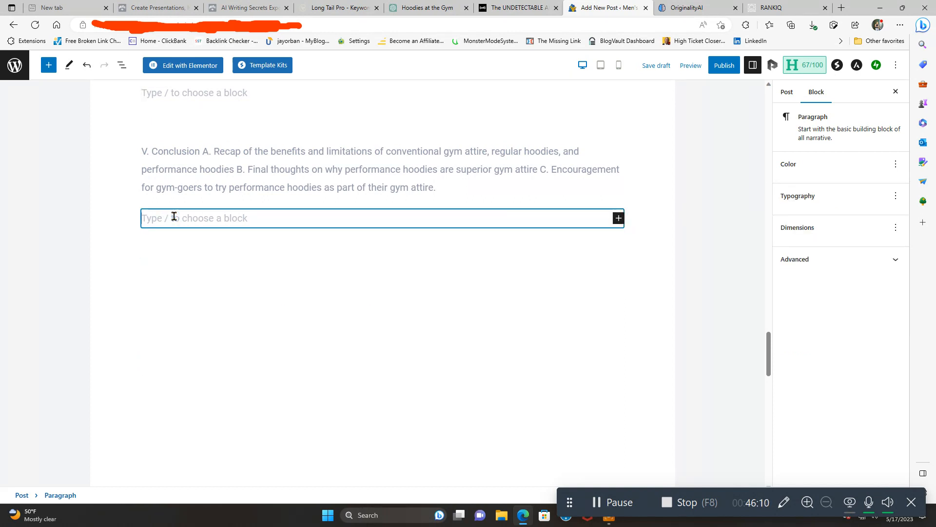
right_click(174, 216)
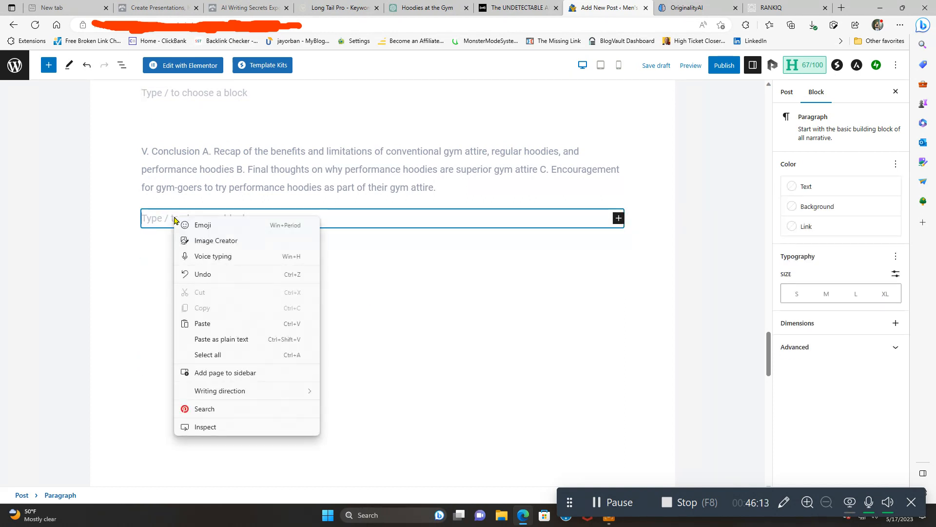
left_click(215, 323)
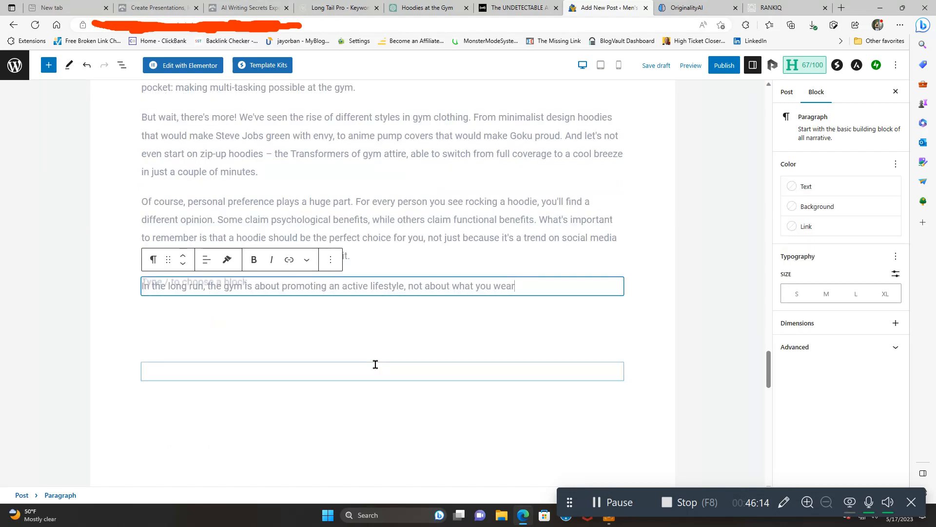
Insert an empty paragraph between the Conclusion outline and the pasted text starting "Get ready, folks".
scroll(410, 393, "up", 8)
scroll(408, 386, "up", 8)
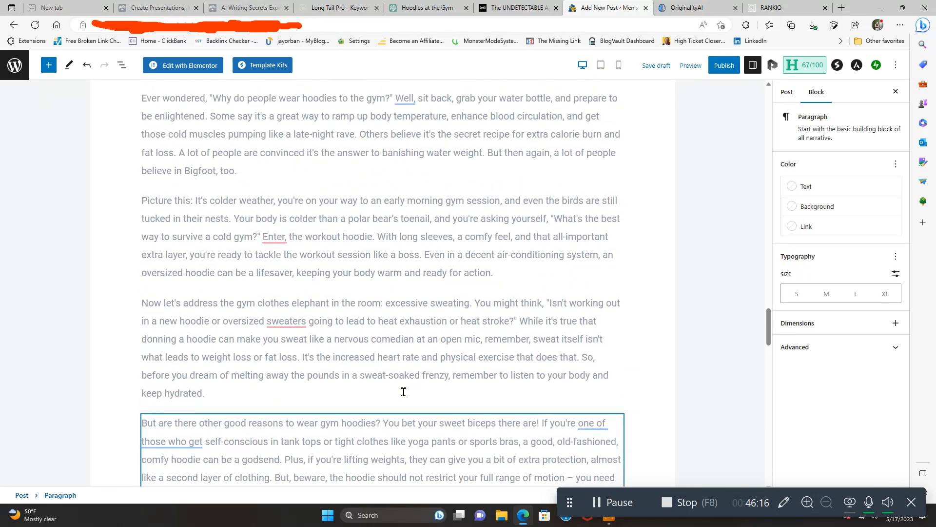
scroll(402, 395, "up", 4)
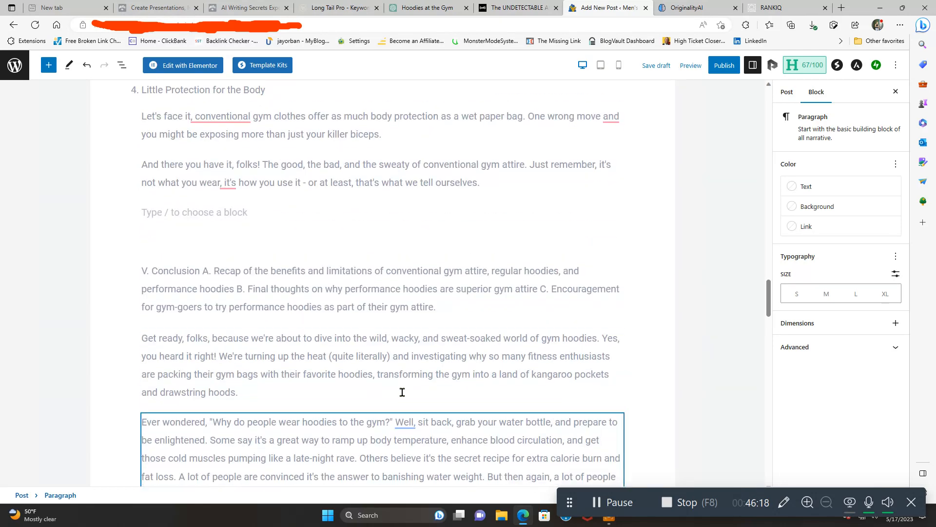
scroll(399, 392, "down", 1)
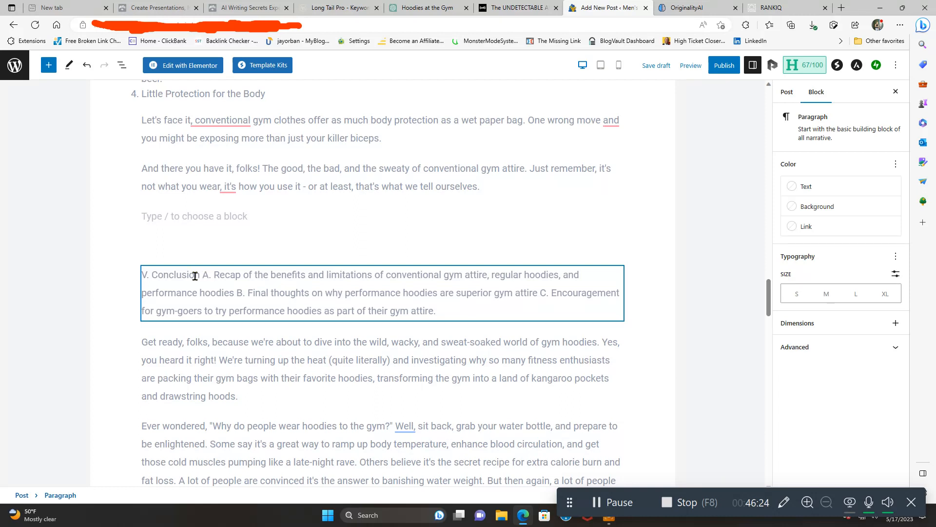
left_click(448, 313)
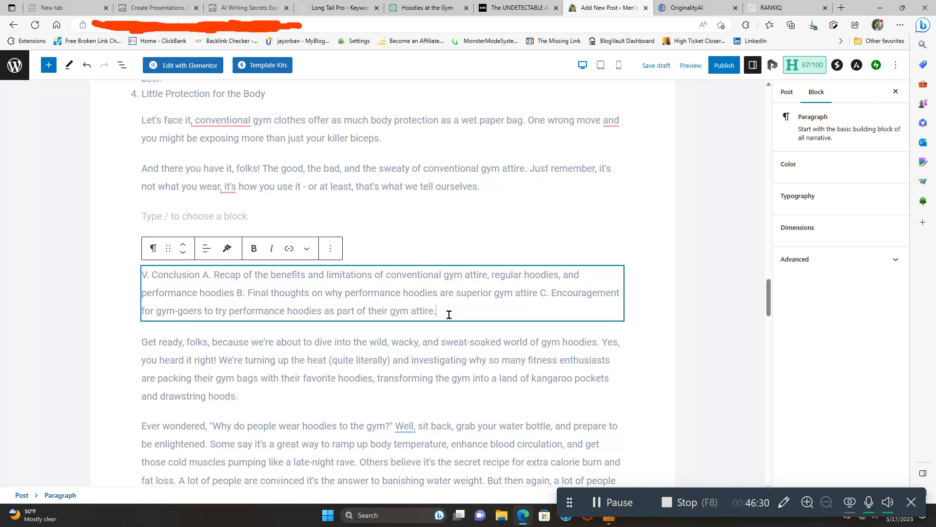
key("Return")
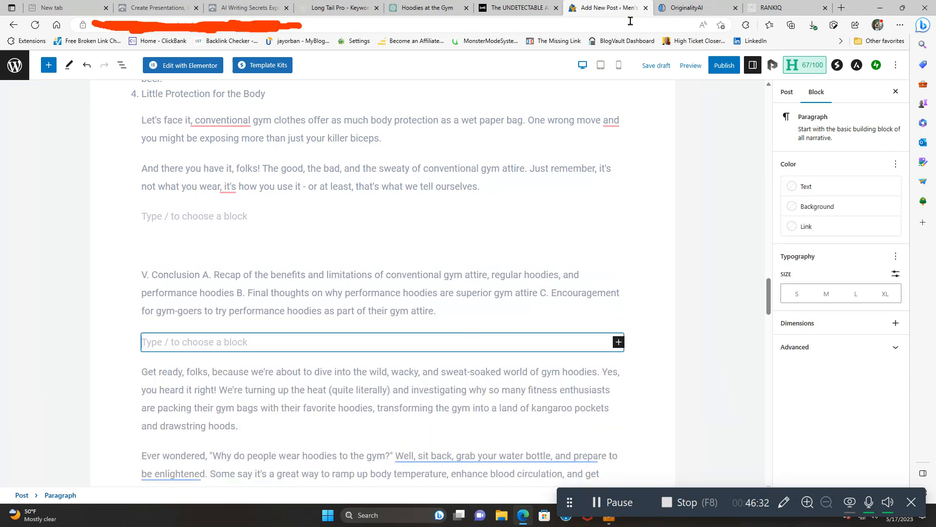
Switch to ChatGPT and copy its continued response, from "Oh, I see!" through "a little bit like a superhero too.".
left_click(449, 9)
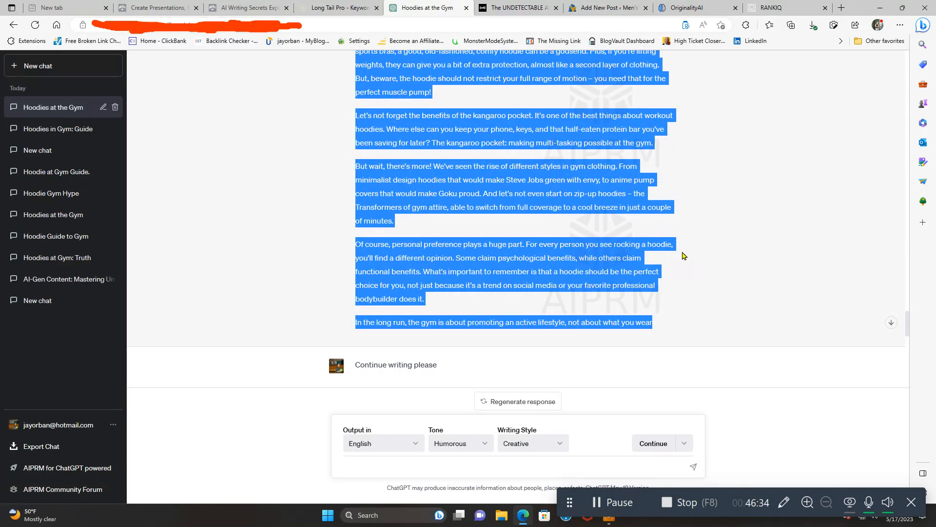
scroll(592, 268, "down", 4)
left_click_drag(354, 204, 697, 369)
right_click(538, 145)
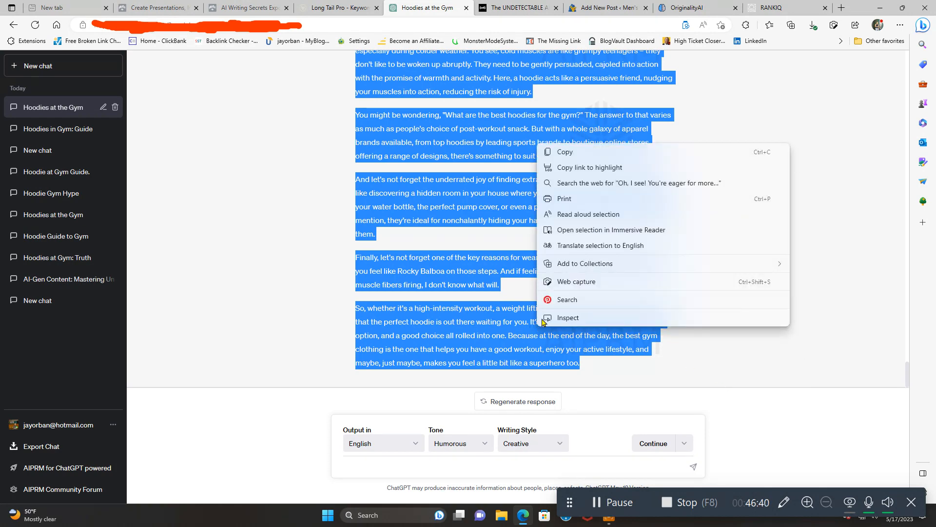
left_click(555, 155)
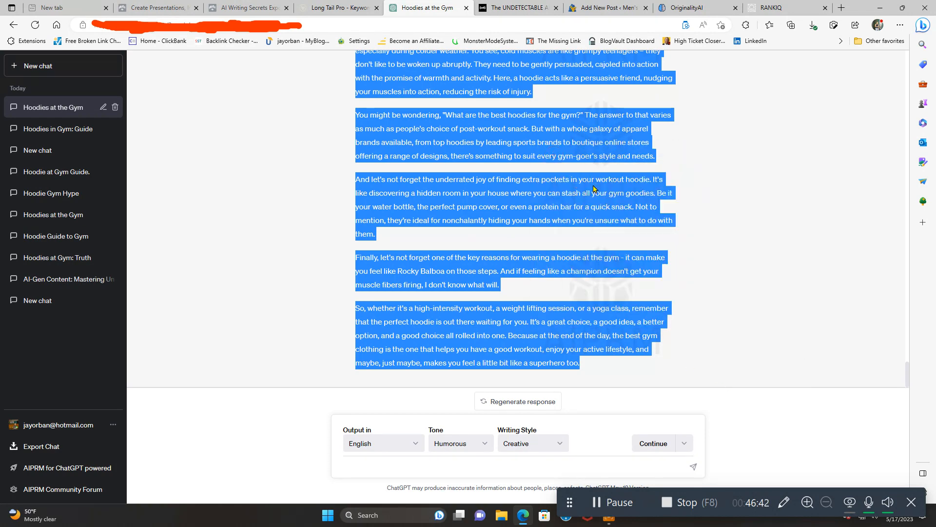
Return to the WordPress post and paste the continuation below the paragraph ending "not about what you wear".
left_click(620, 10)
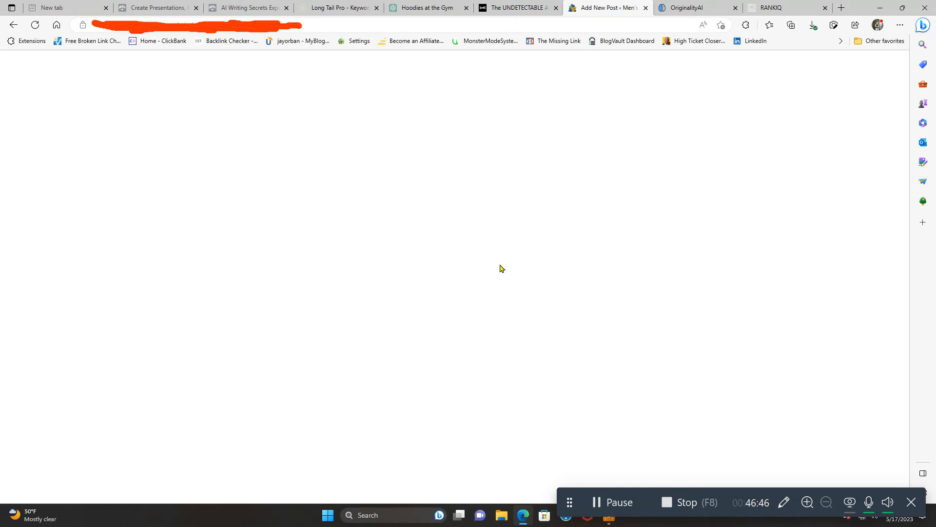
scroll(476, 292, "down", 4)
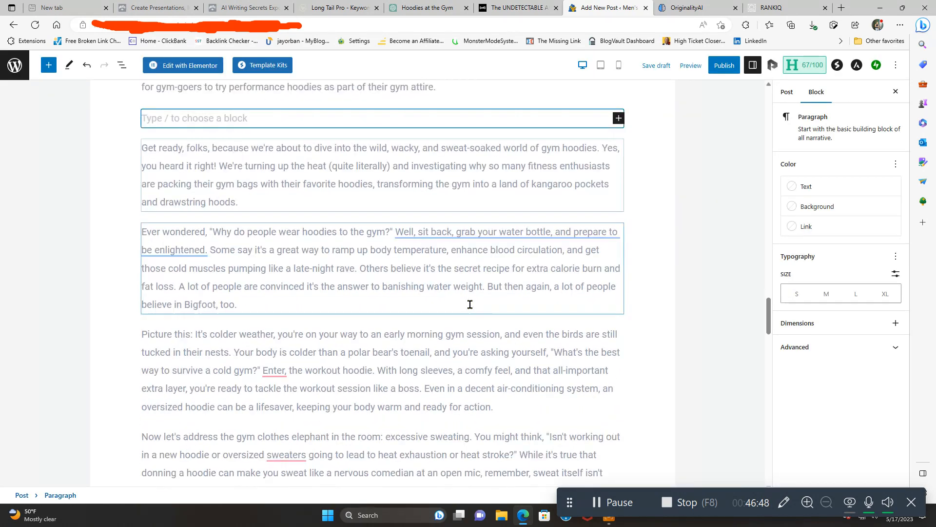
scroll(470, 305, "down", 5)
scroll(468, 307, "down", 3)
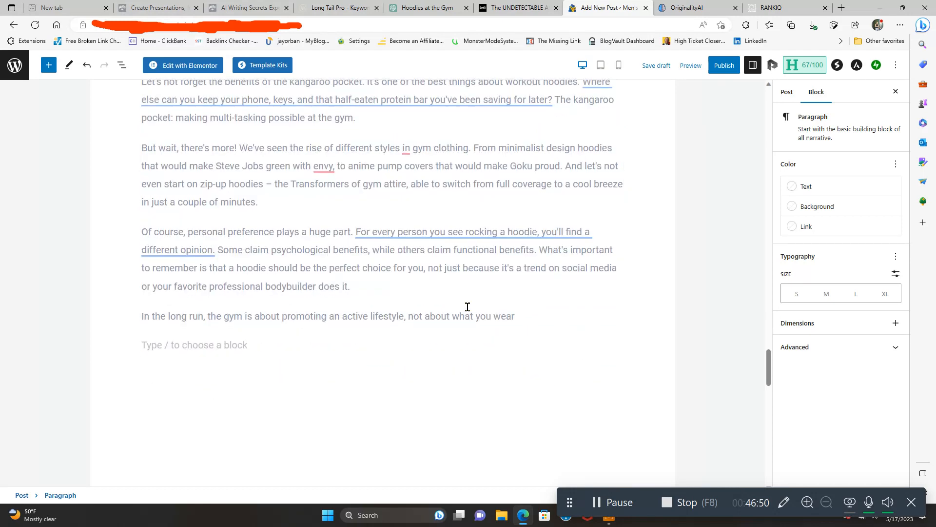
left_click(158, 351)
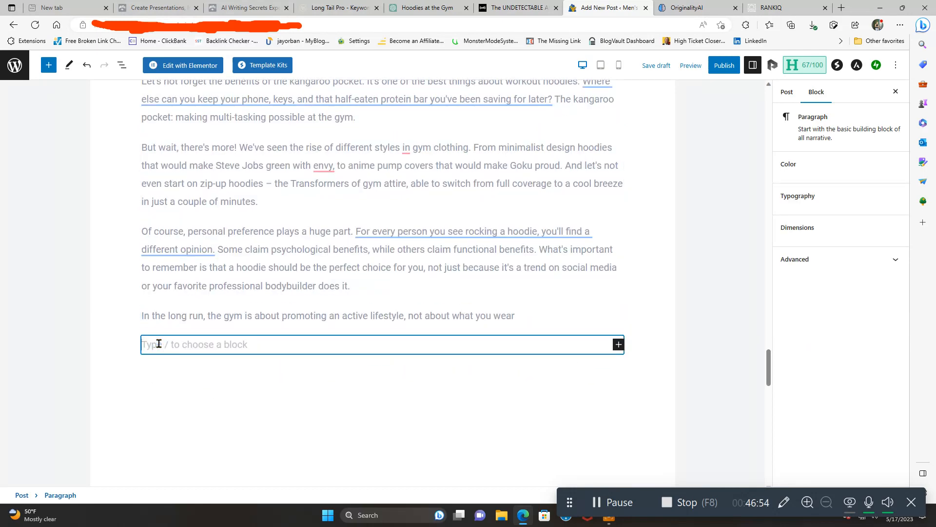
right_click(159, 347)
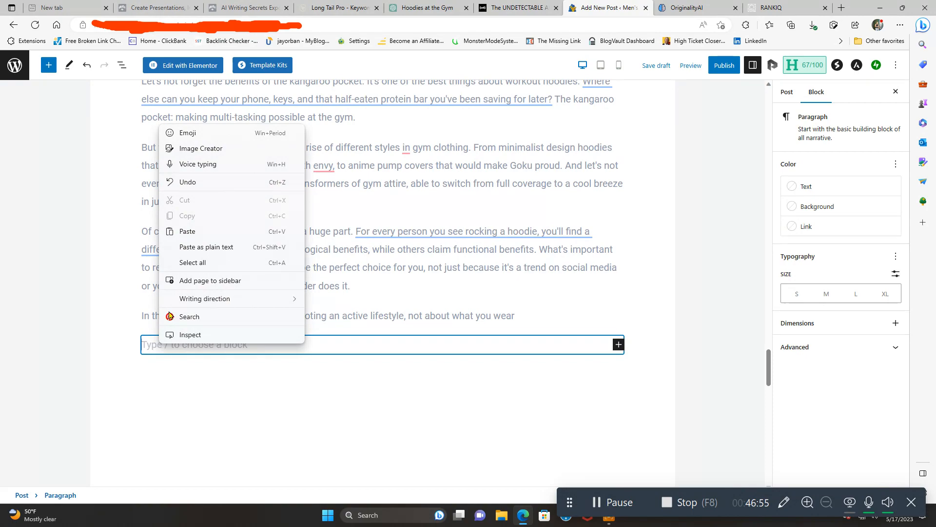
left_click(204, 231)
Review the pasted text, the Conventional Gym Attire section and the empty block below the Conclusion outline.
scroll(444, 441, "up", 10)
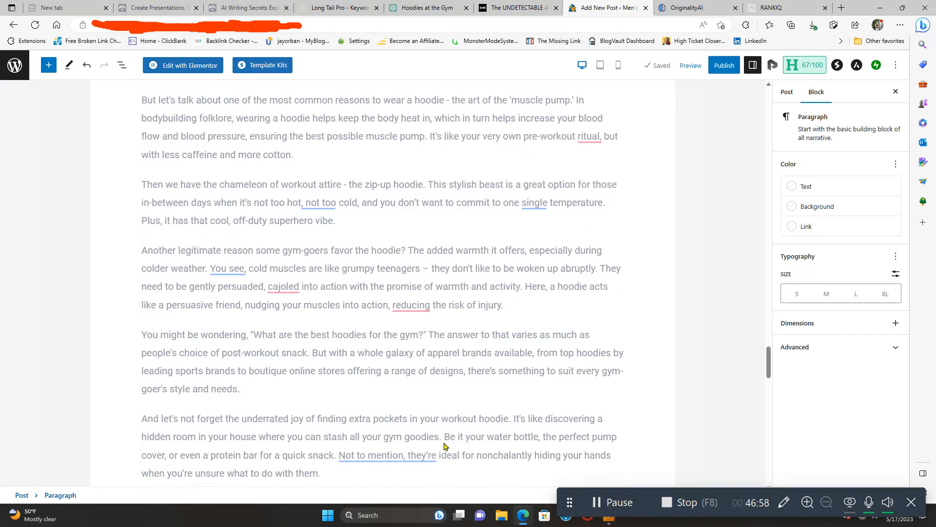
scroll(443, 441, "up", 5)
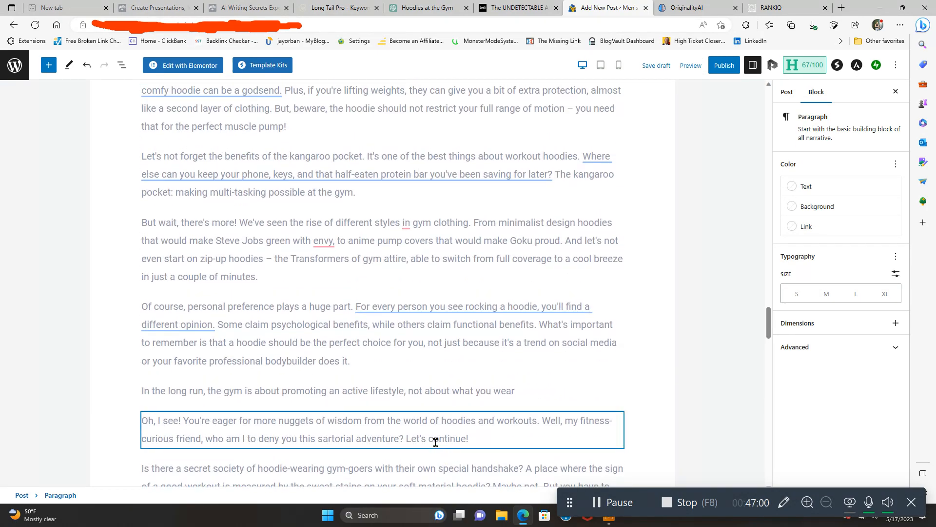
scroll(429, 427, "up", 8)
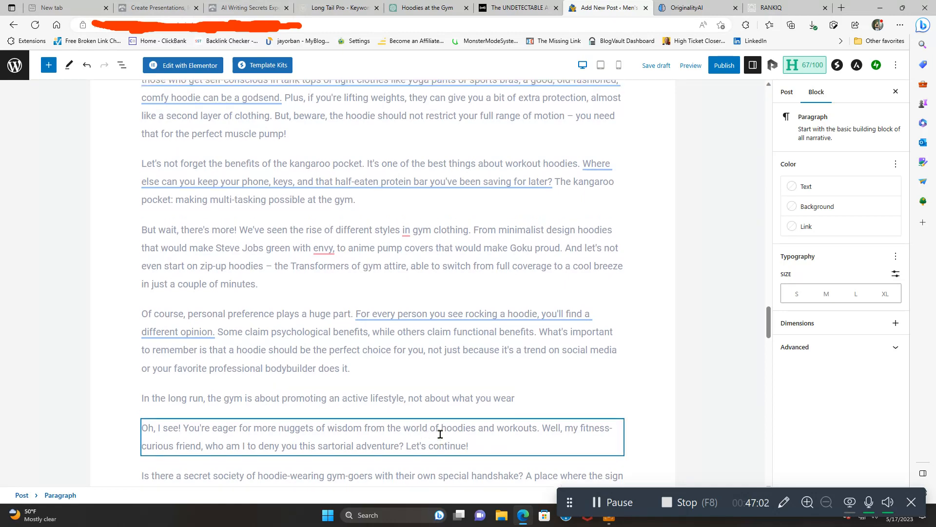
scroll(440, 433, "up", 5)
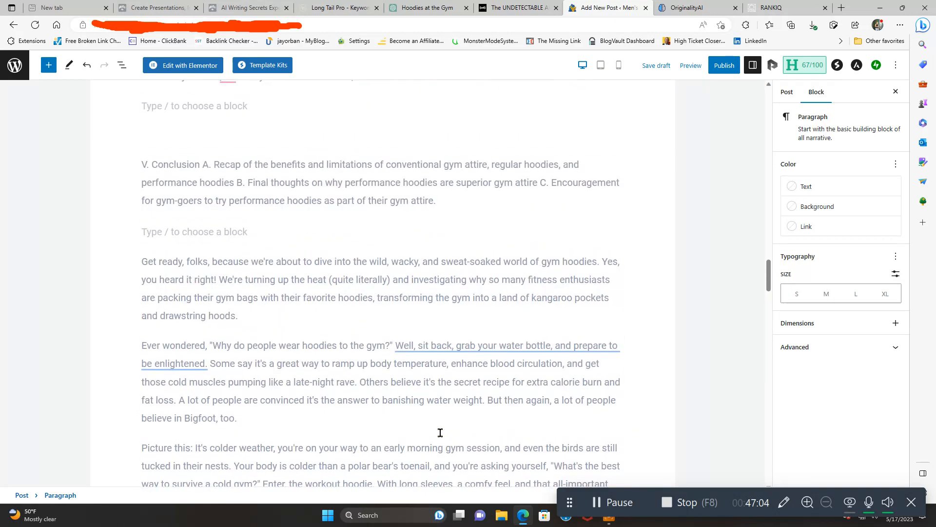
left_click(189, 233)
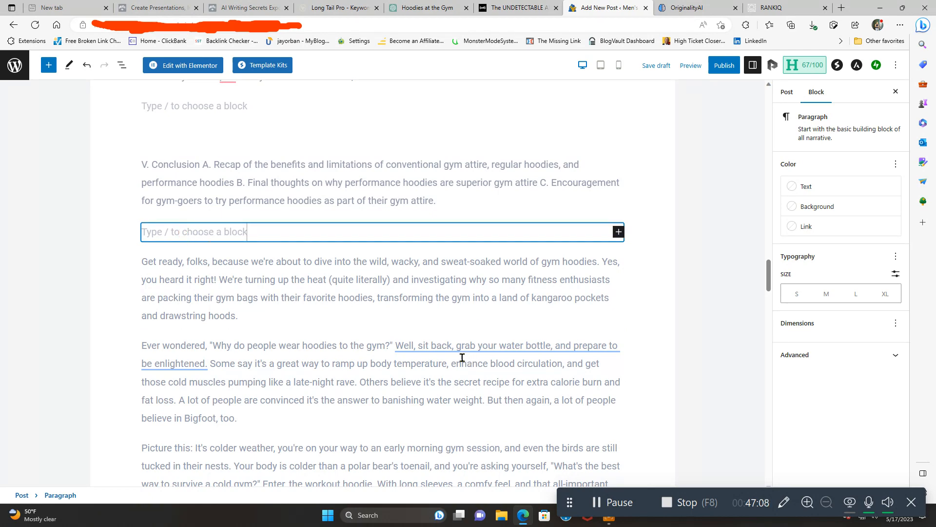
scroll(412, 355, "up", 1)
scroll(412, 355, "up", 20)
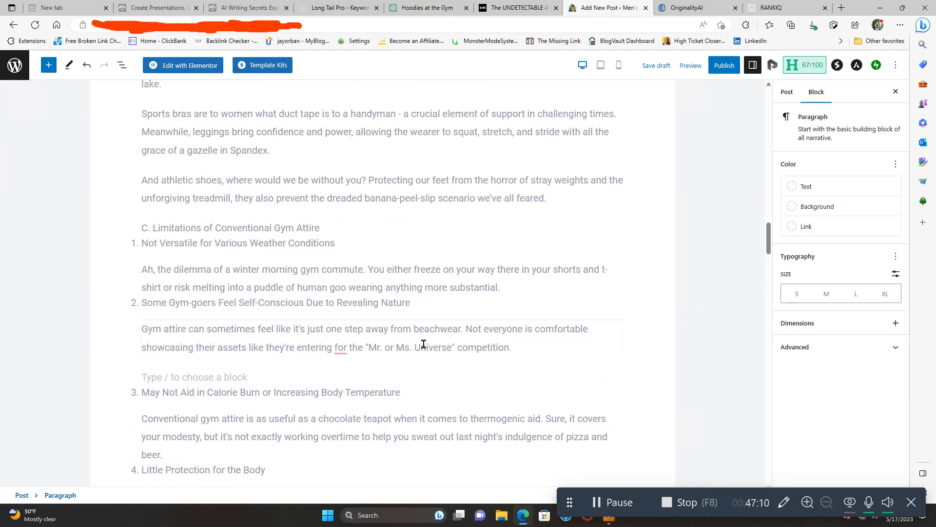
scroll(425, 345, "up", 6)
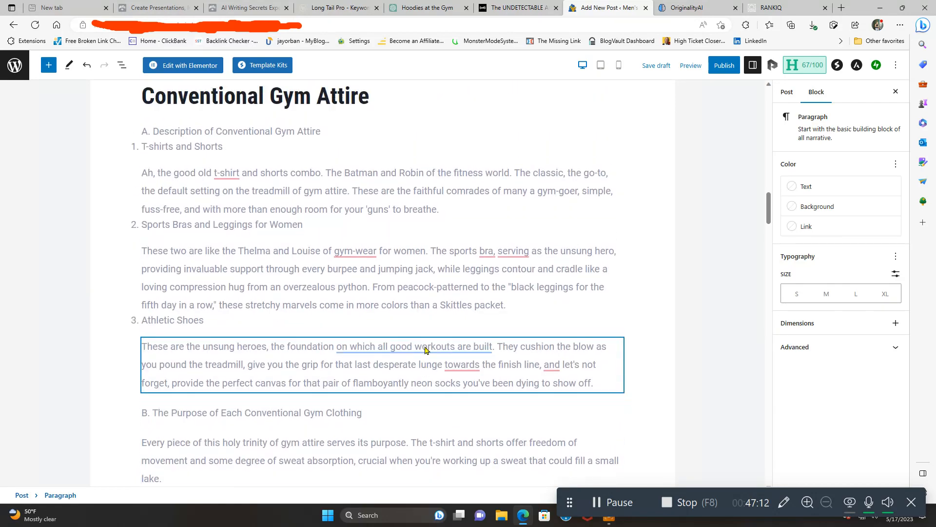
scroll(421, 349, "down", 10)
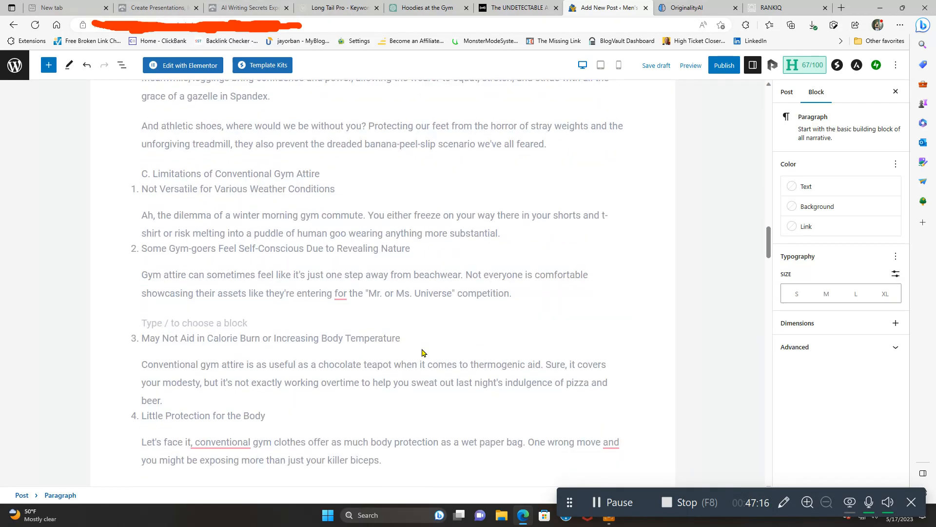
scroll(569, 380, "down", 5)
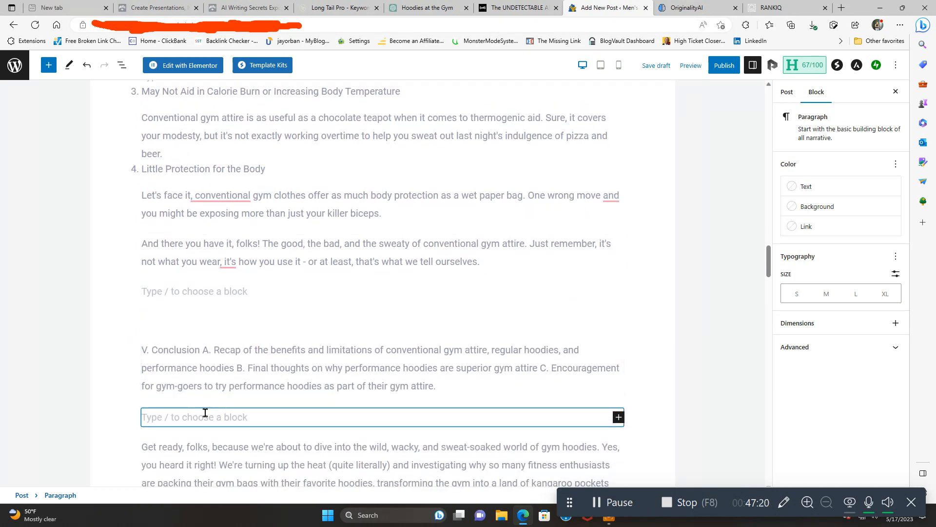
left_click(188, 418)
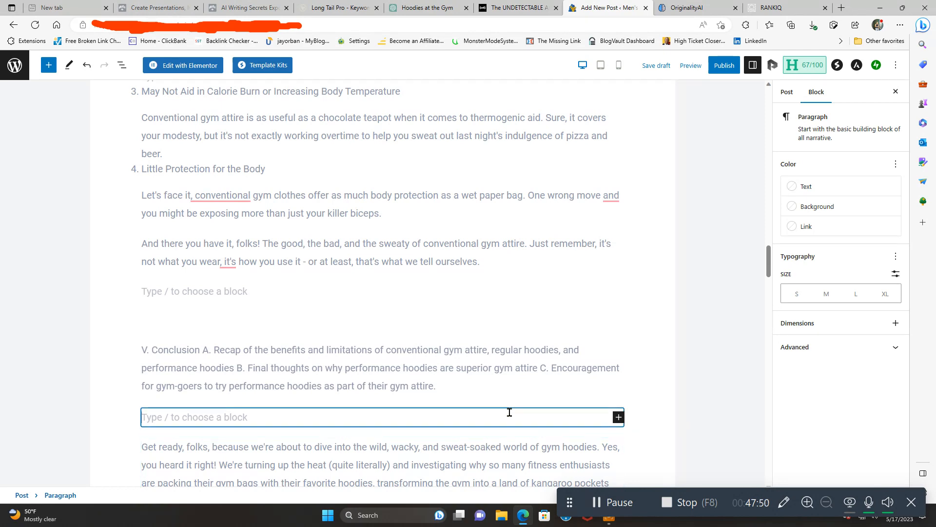
Split the "Ever wondered" paragraph after the question "Why do people wear hoodies to the gym?" so the rest starts a new paragraph.
scroll(468, 420, "down", 3)
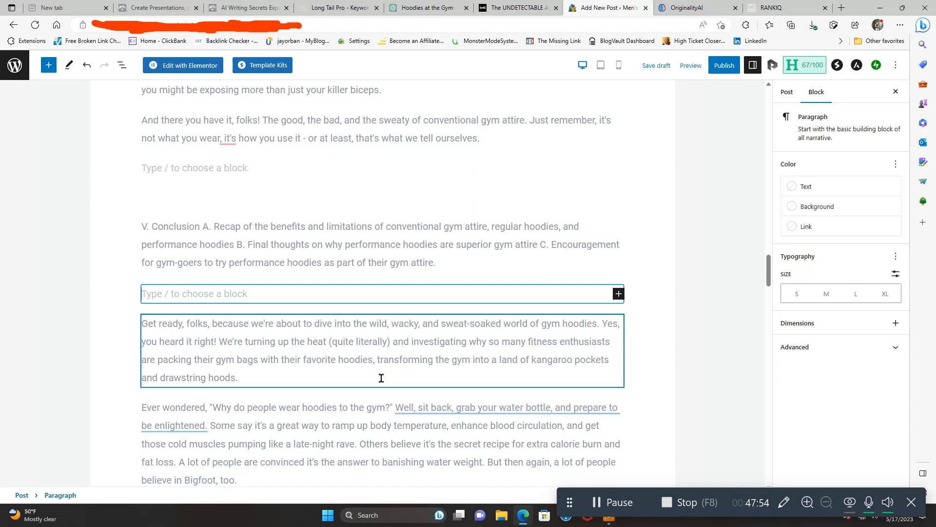
left_click(390, 408)
left_click(395, 406)
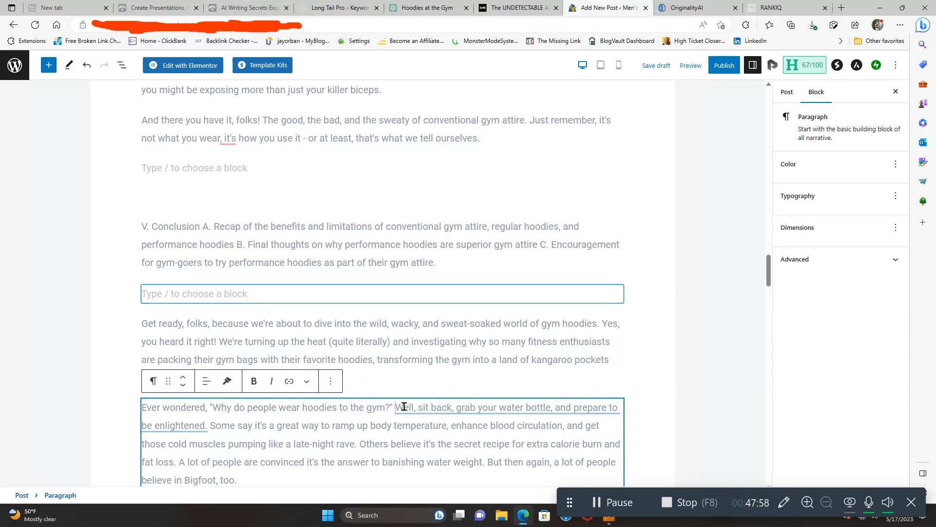
key("Return")
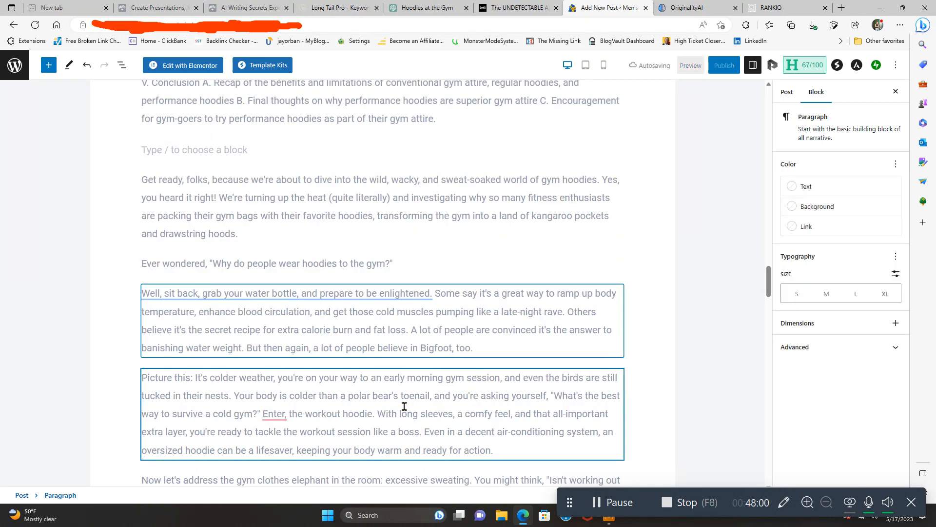
Accept the suggested rewrite "Sit back, grab your water bottle, and prepare to be enlightened." and split the paragraph before "Some say" and "Others believe".
mouse_move(402, 296)
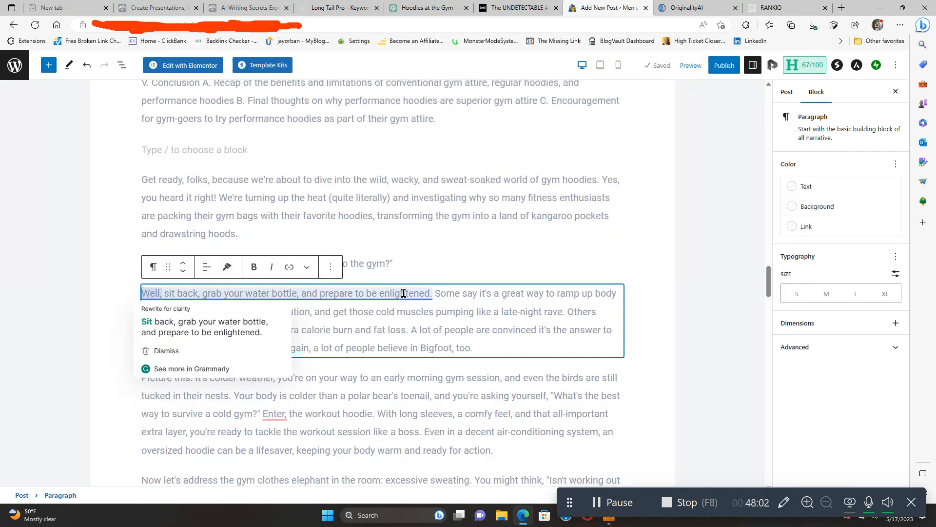
left_click(268, 328)
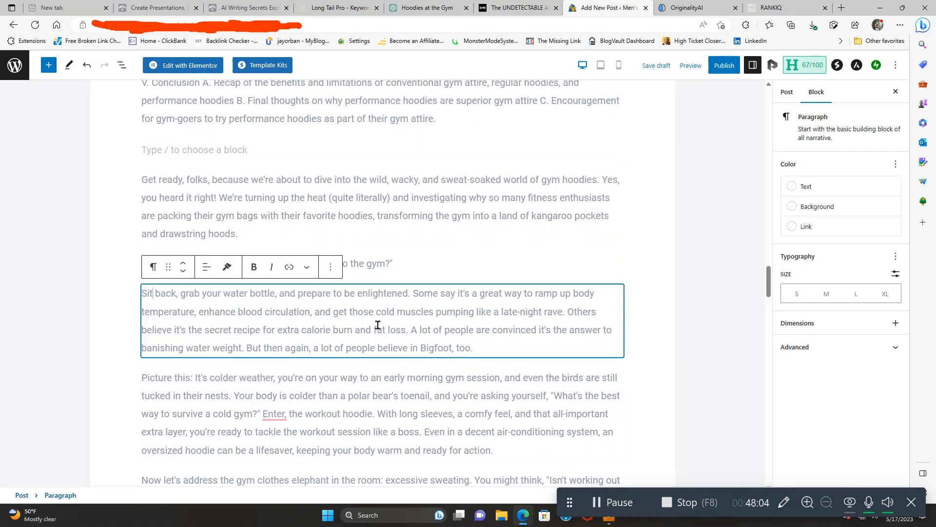
left_click(412, 292)
key("Return")
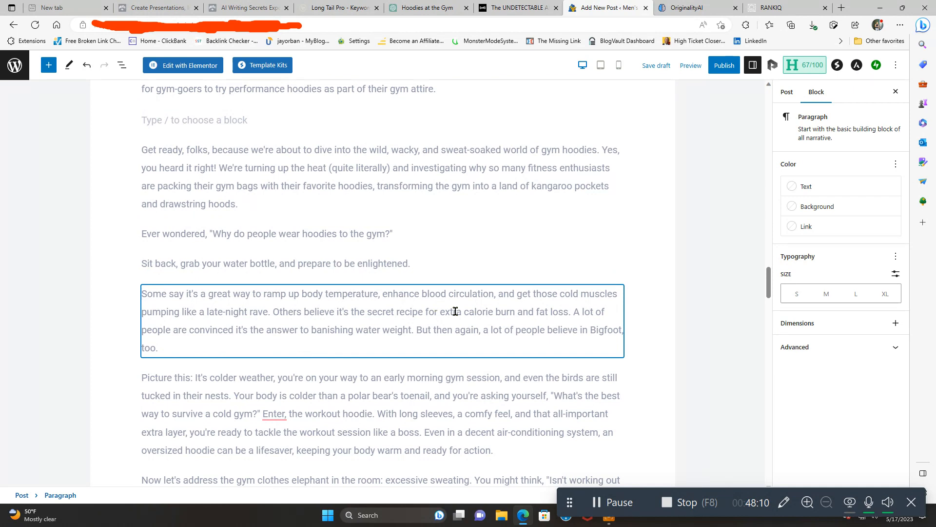
left_click(273, 312)
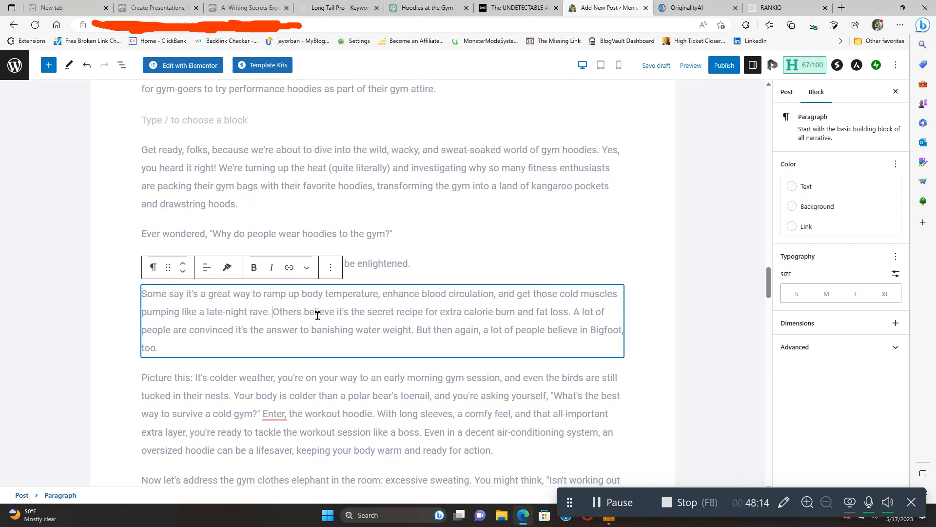
key("Return")
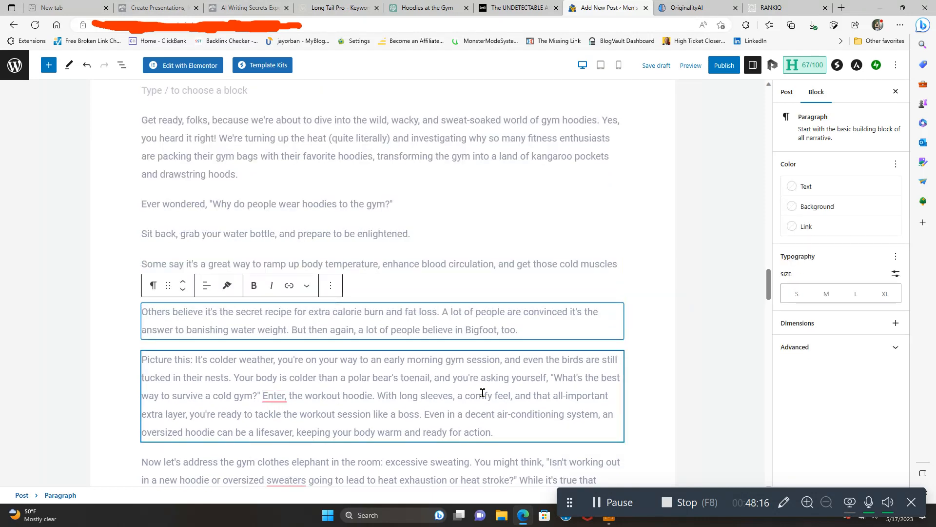
Try to copy the "V. Conclusion" outline paragraph from the post.
scroll(513, 406, "up", 15)
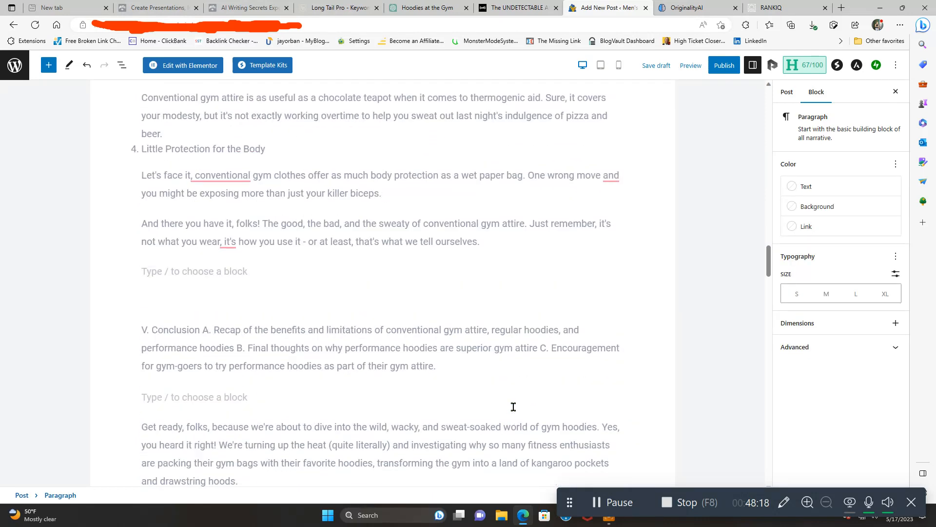
scroll(511, 409, "up", 3)
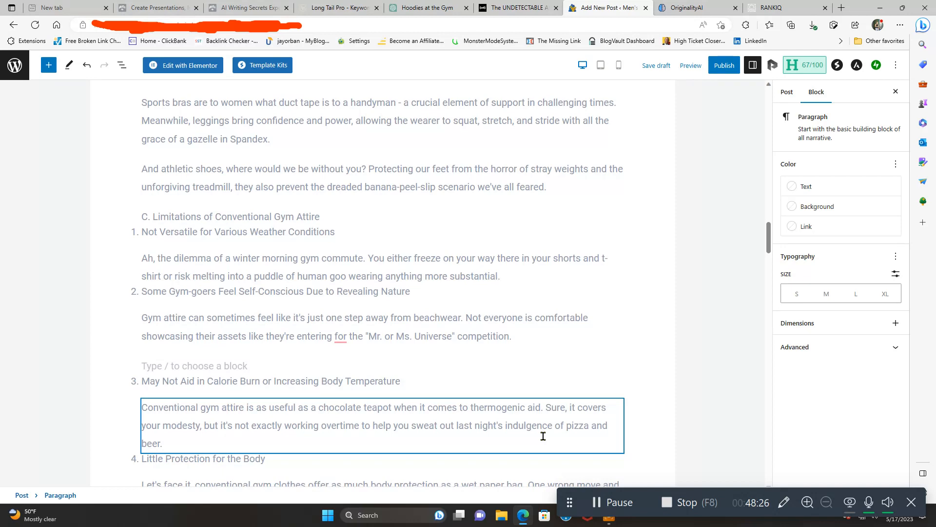
scroll(536, 429, "down", 6)
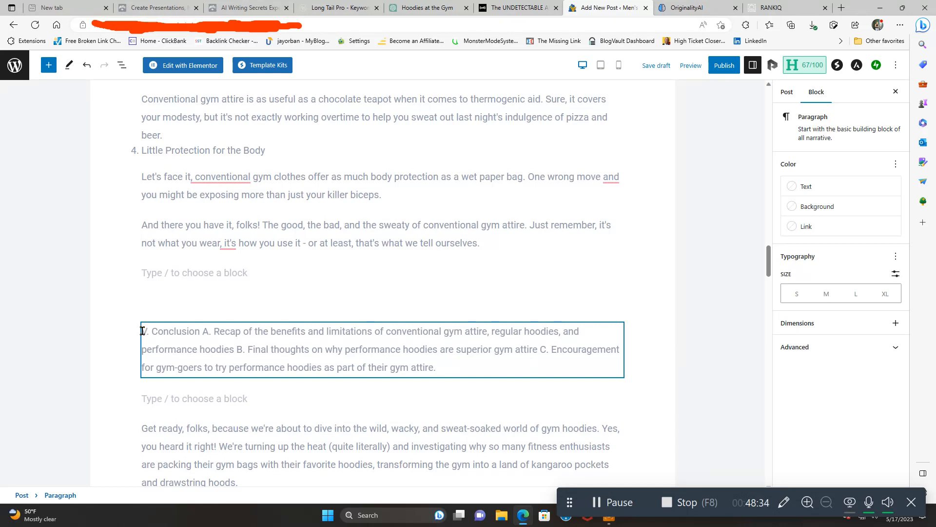
left_click_drag(142, 331, 360, 354)
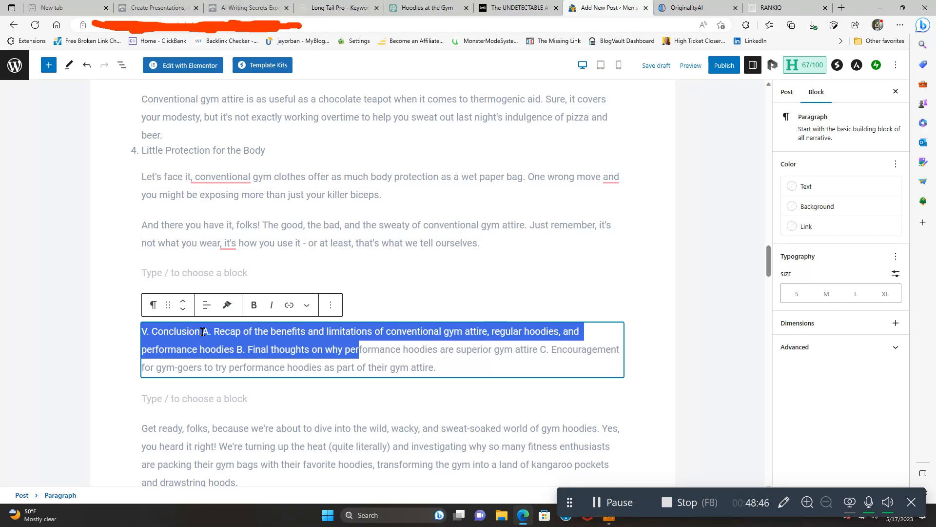
left_click(142, 336)
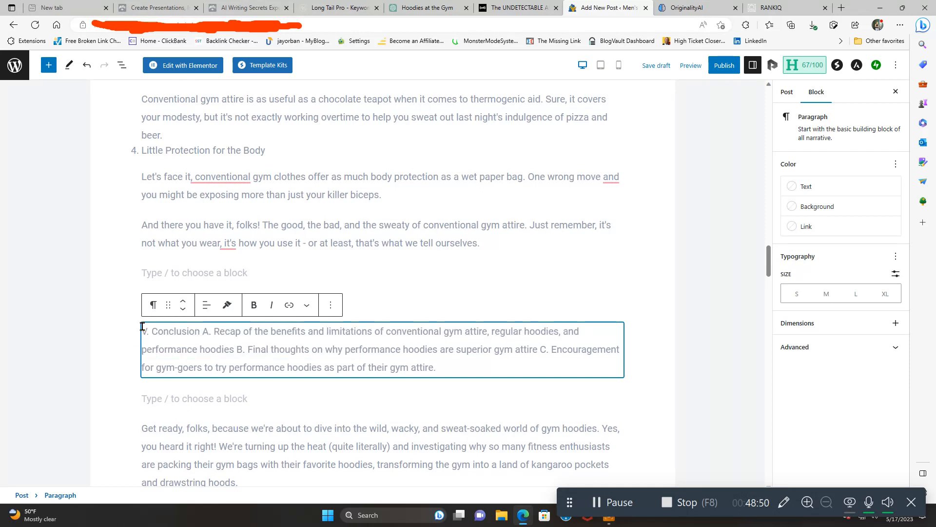
left_click_drag(142, 336, 414, 371)
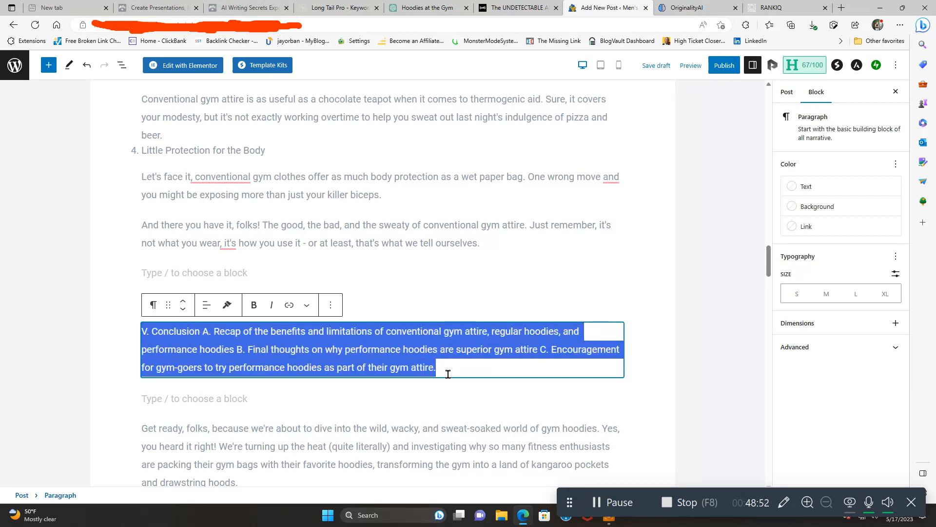
right_click(379, 366)
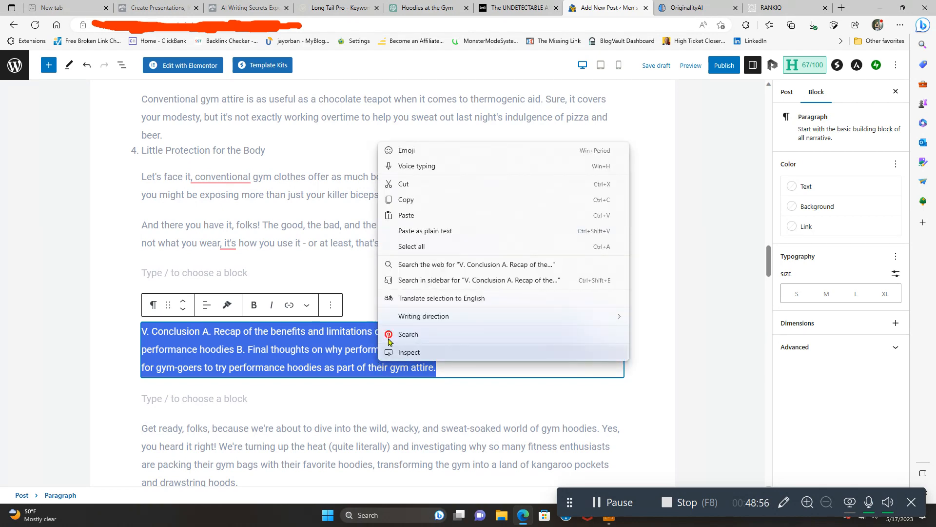
left_click(412, 199)
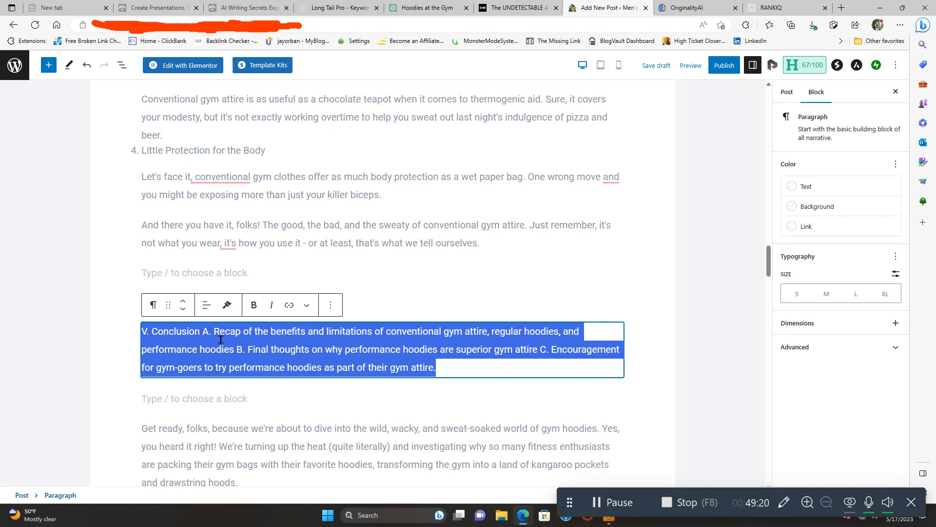
left_click(251, 346)
right_click(251, 345)
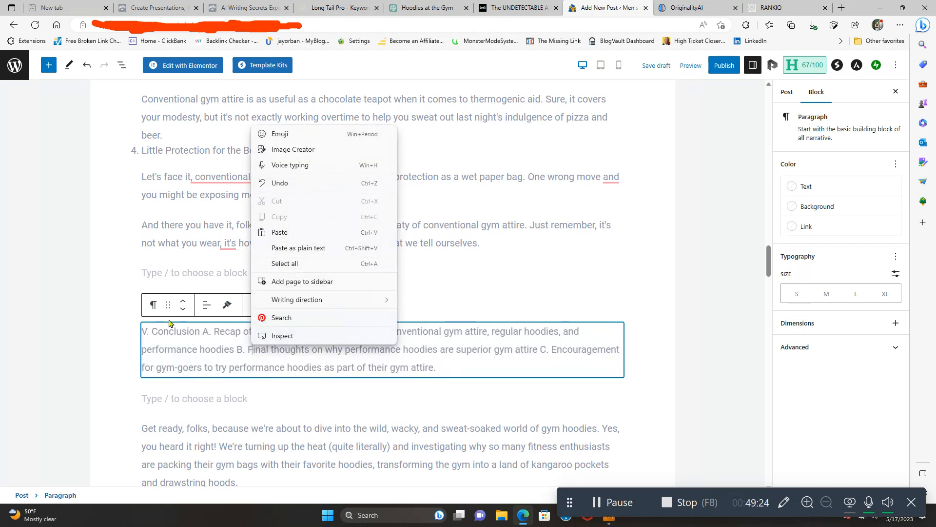
left_click(141, 330)
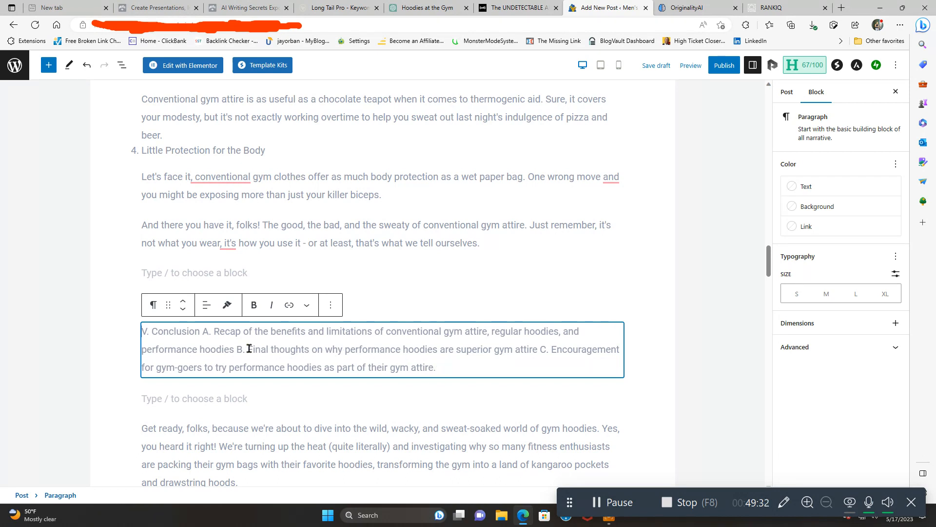
Reload the post editor page and confirm the reload.
left_click(35, 25)
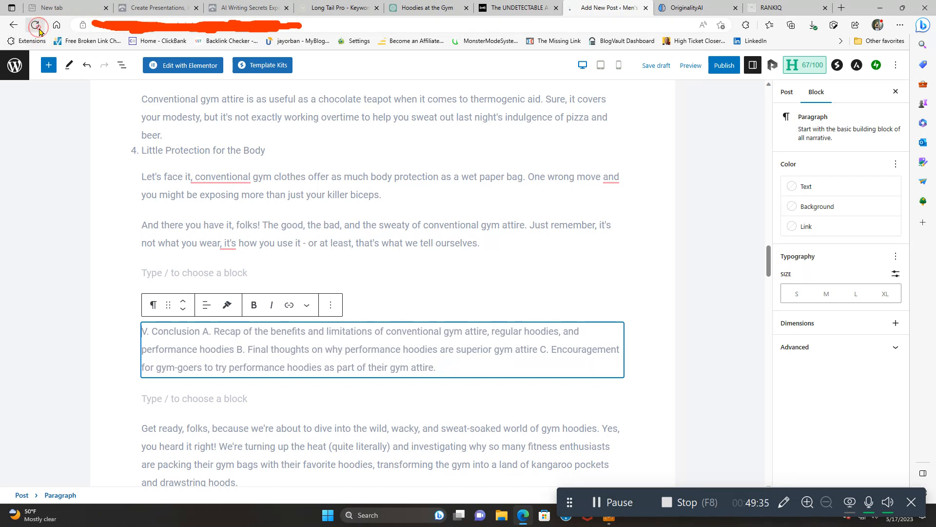
triple_click(579, 354)
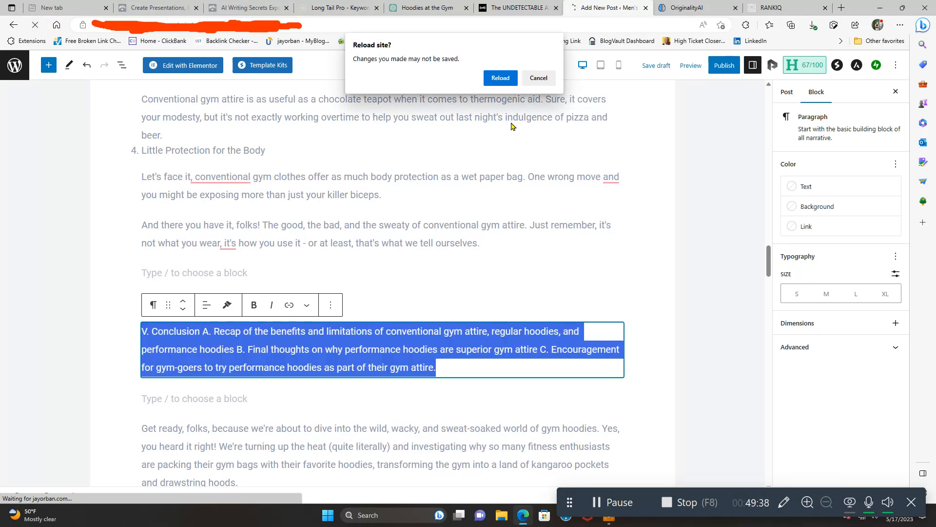
left_click(501, 79)
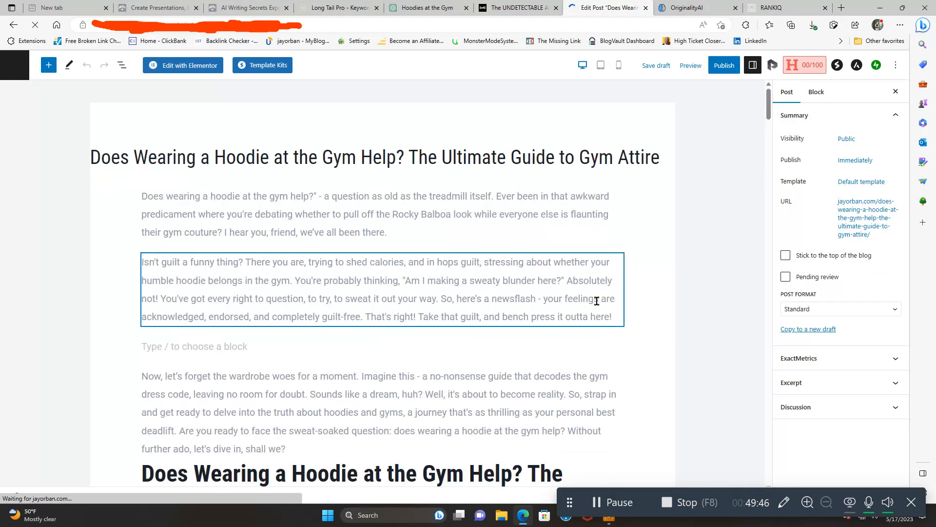
Copy the whole "V. Conclusion" outline paragraph from the reloaded post and switch to ChatGPT.
scroll(596, 300, "down", 15)
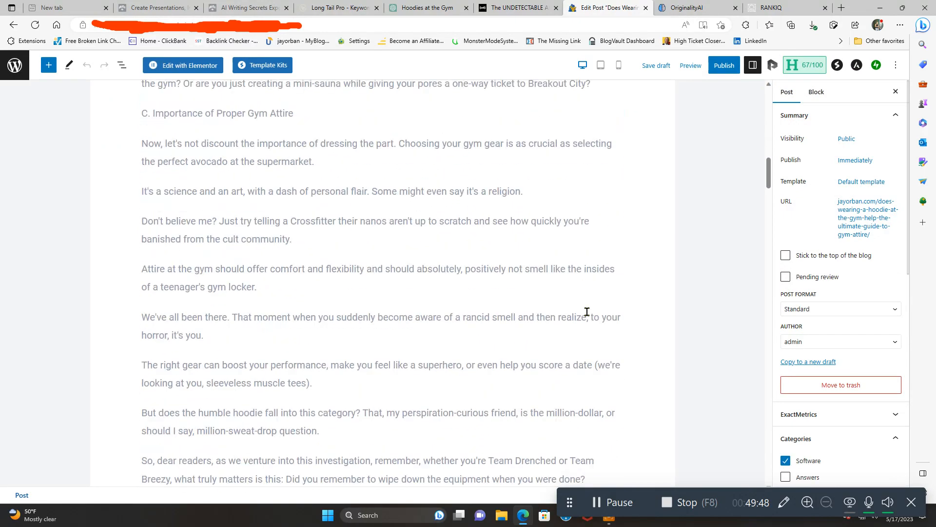
scroll(587, 311, "down", 15)
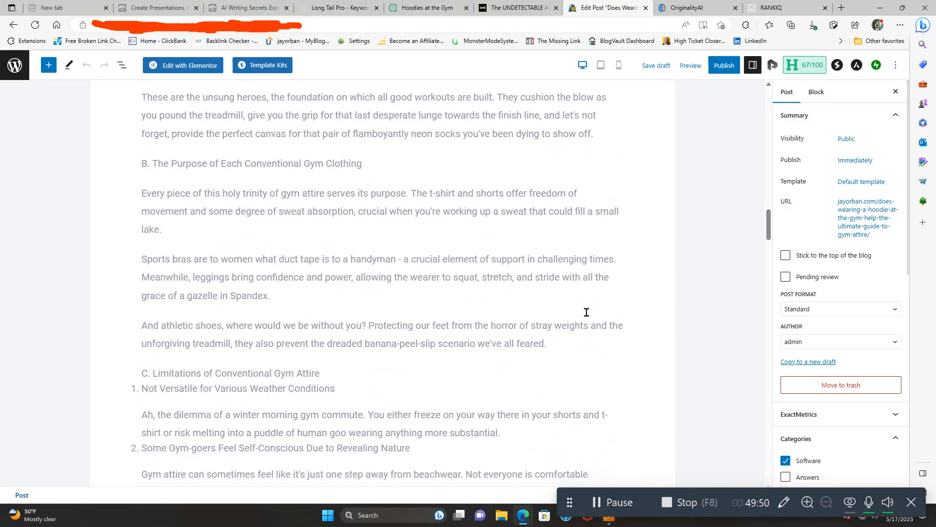
scroll(586, 311, "down", 12)
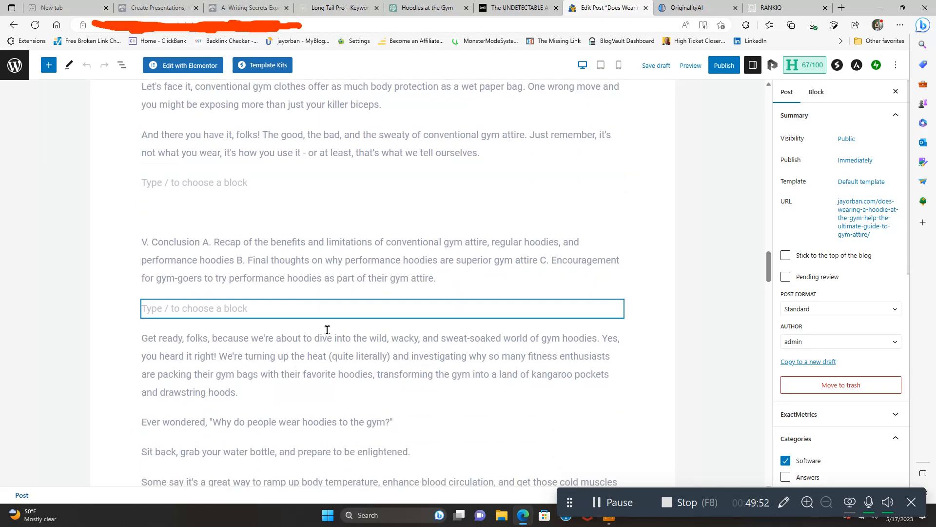
left_click_drag(142, 242, 447, 280)
right_click(404, 278)
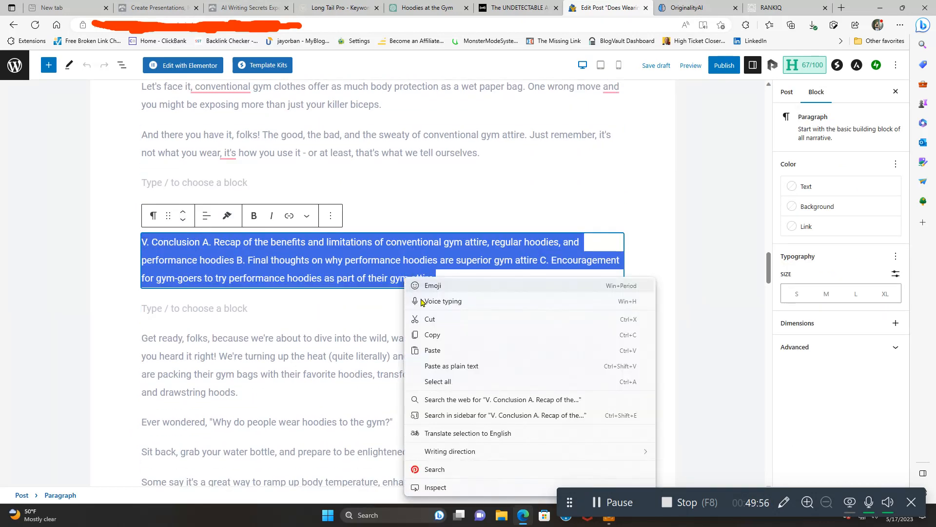
left_click(432, 334)
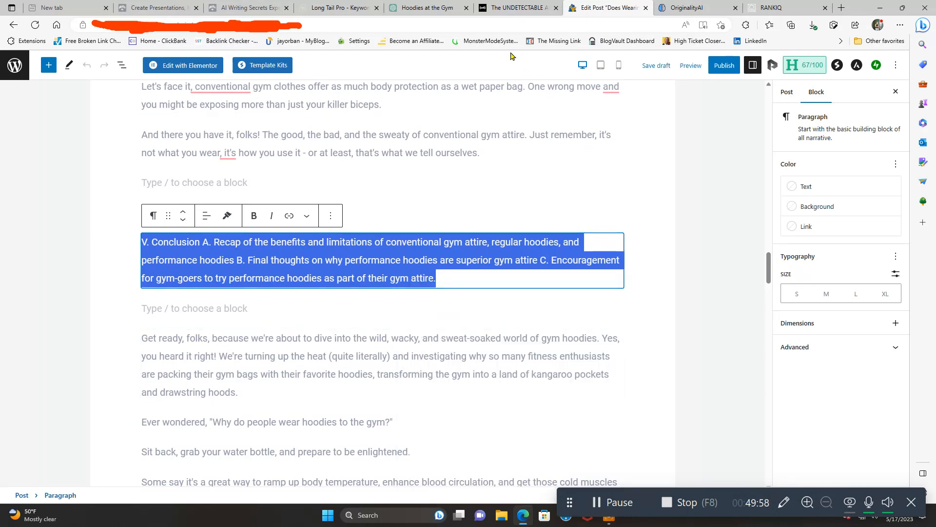
left_click(519, 8)
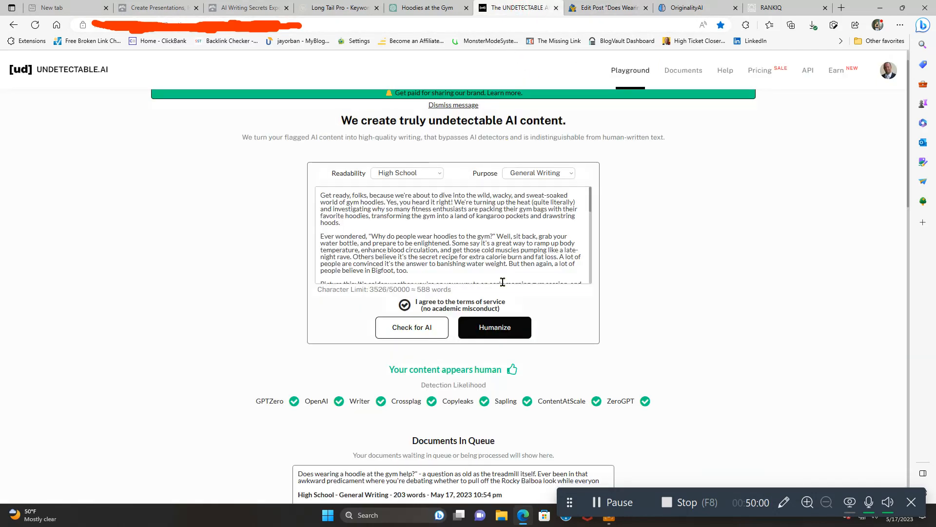
left_click(425, 8)
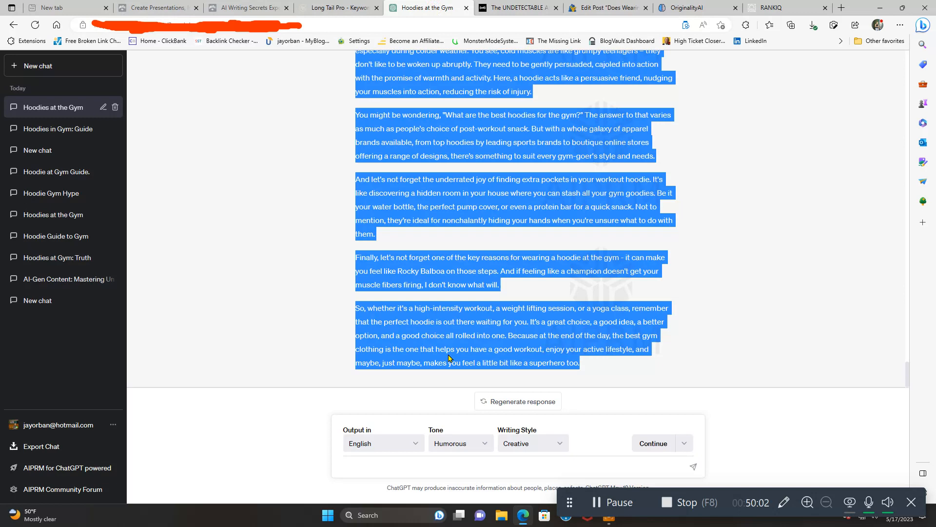
Paste the conclusion outline into the message of the "Hoodies at the Gym" chat and cut it out again.
right_click(402, 467)
left_click(437, 357)
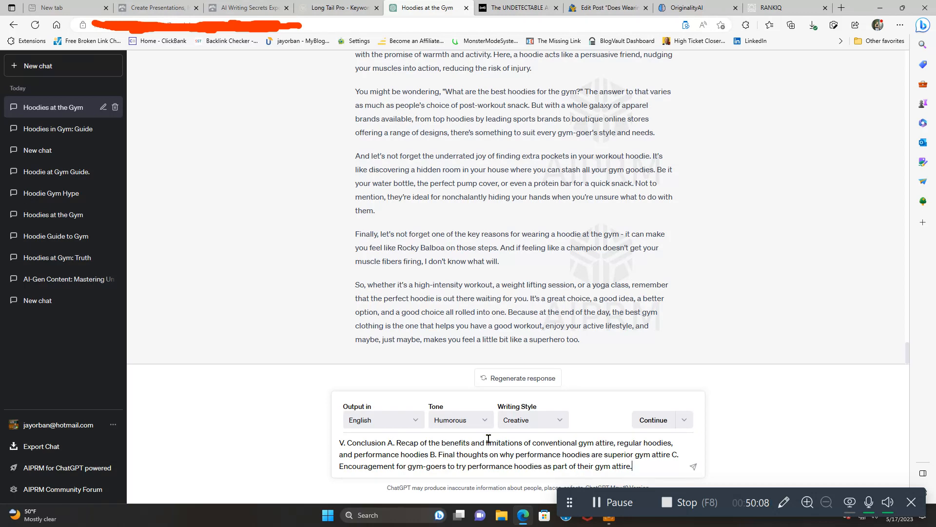
scroll(716, 327, "up", 1)
scroll(705, 332, "up", 5)
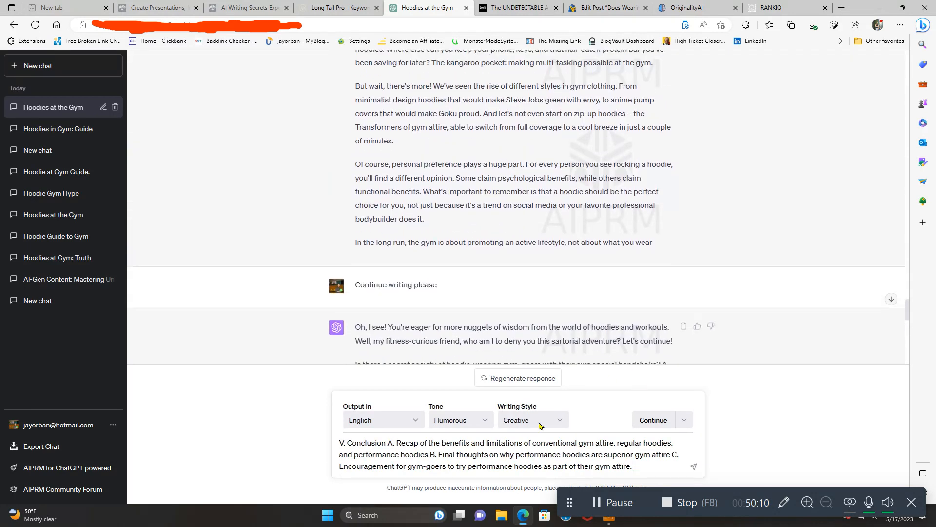
left_click_drag(341, 443, 654, 469)
key("ctrl+x")
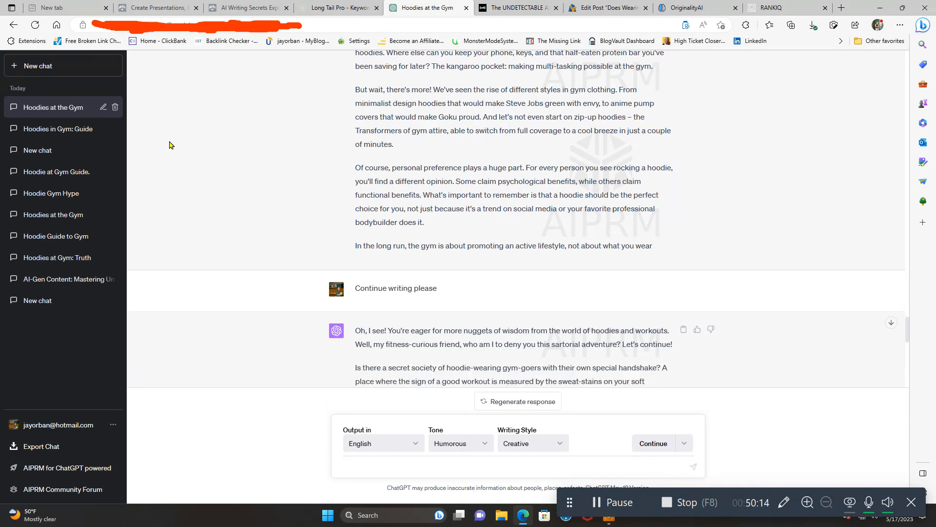
In a new chat, select the "Epic Conclusions for article." prompt, paste the conclusion outline and send it.
left_click(52, 66)
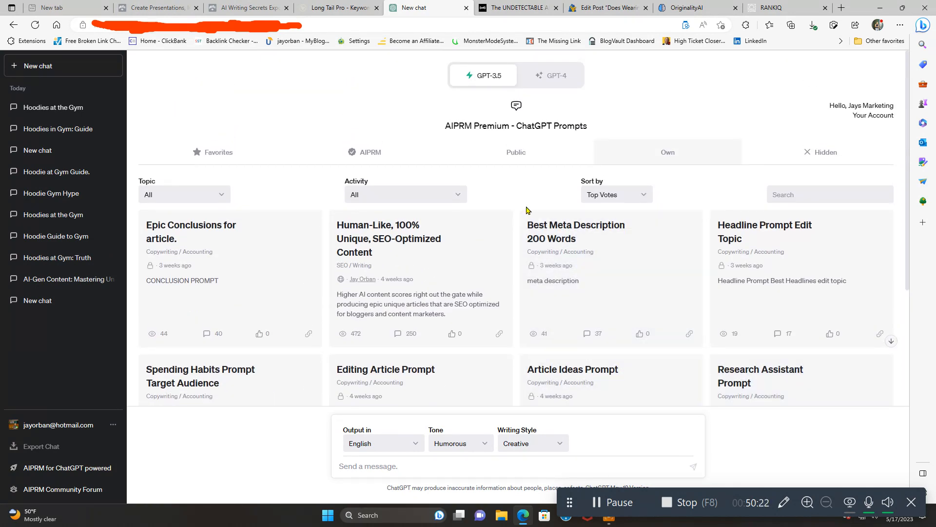
scroll(526, 210, "down", 1)
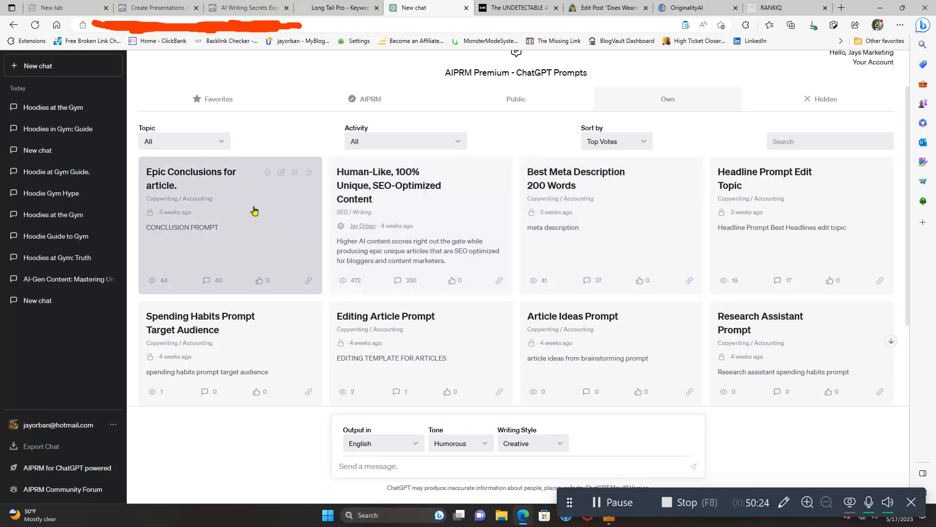
left_click(190, 223)
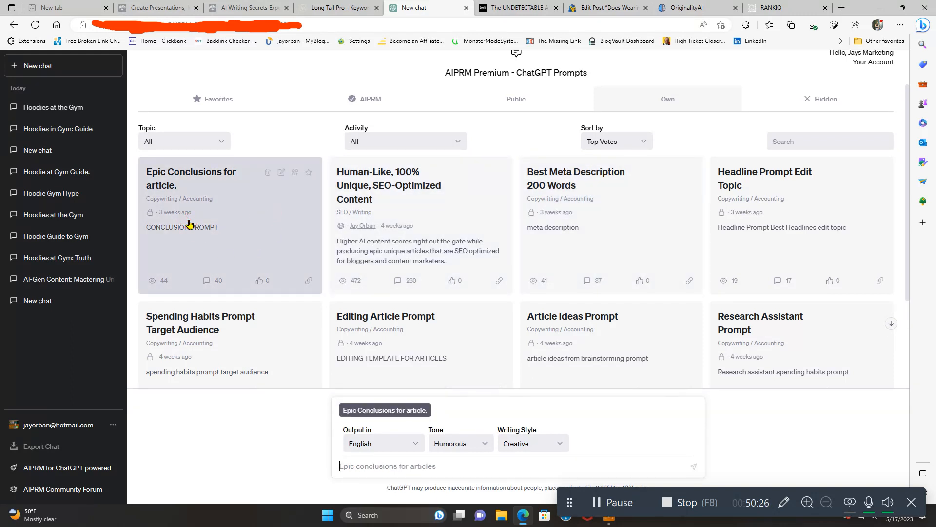
right_click(419, 467)
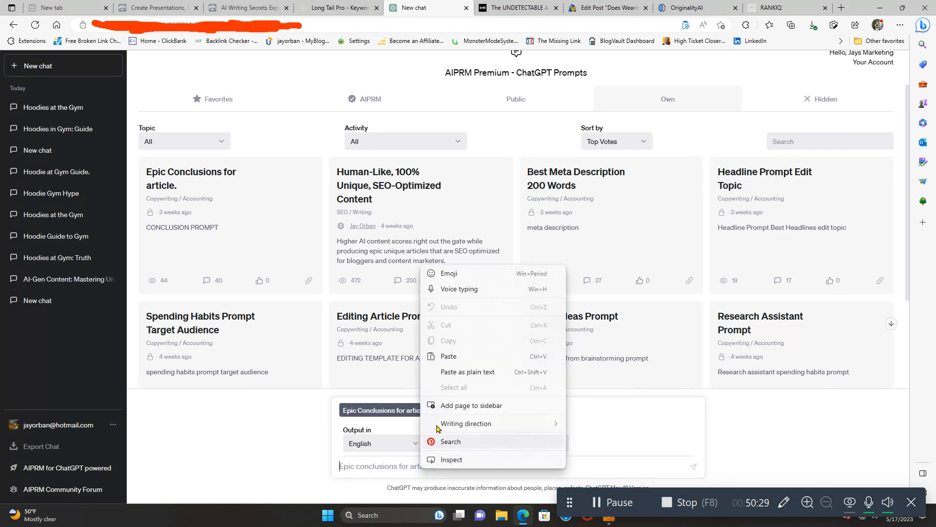
left_click(449, 356)
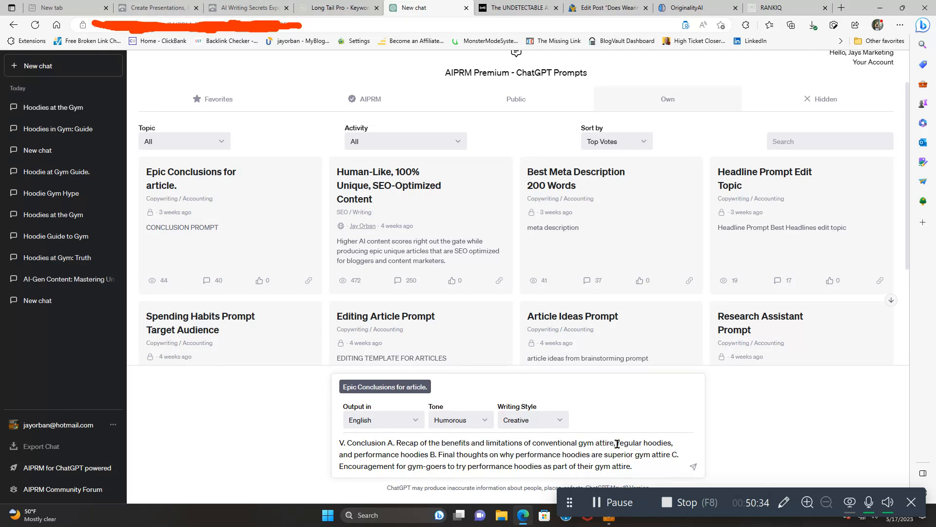
left_click(693, 469)
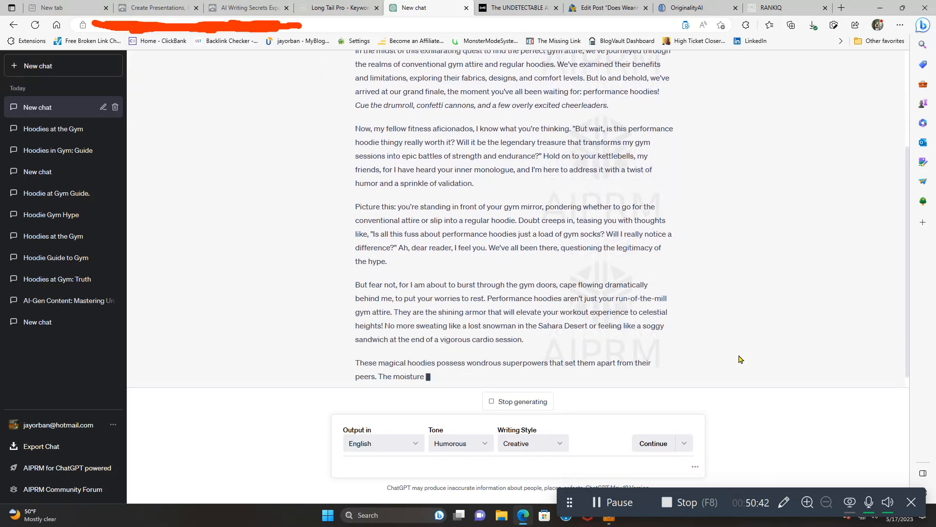
scroll(734, 354, "up", 3)
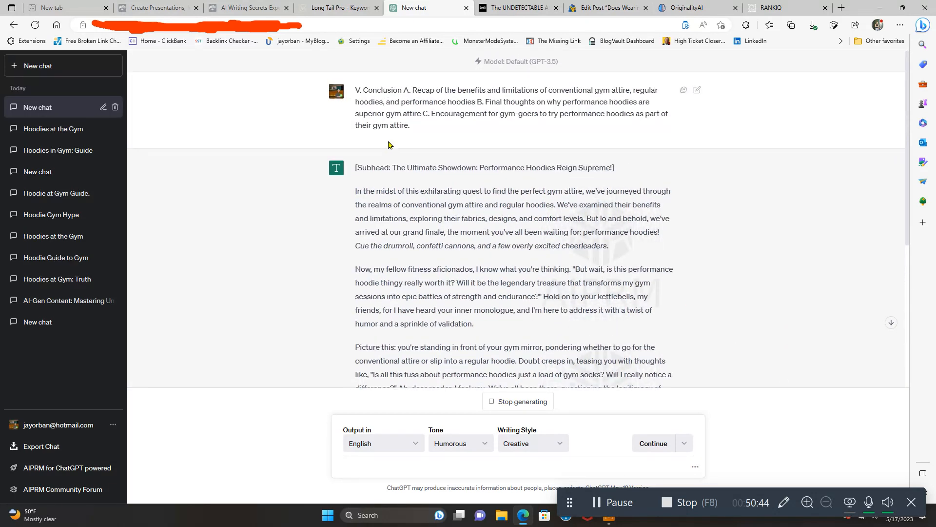
In a new GPT-4 chat, select the "Epic Conclusions for article." prompt, paste the conclusion outline and send it.
left_click(62, 67)
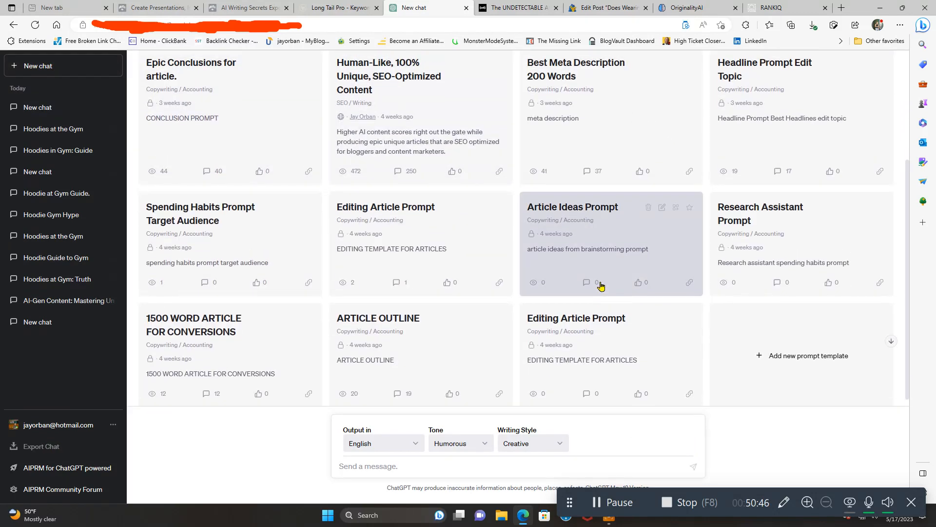
scroll(597, 280, "up", 4)
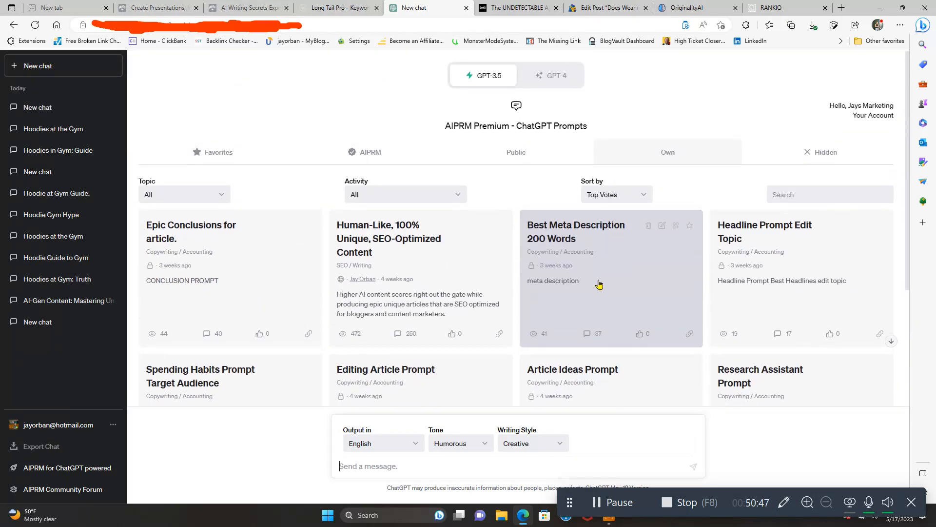
left_click(560, 84)
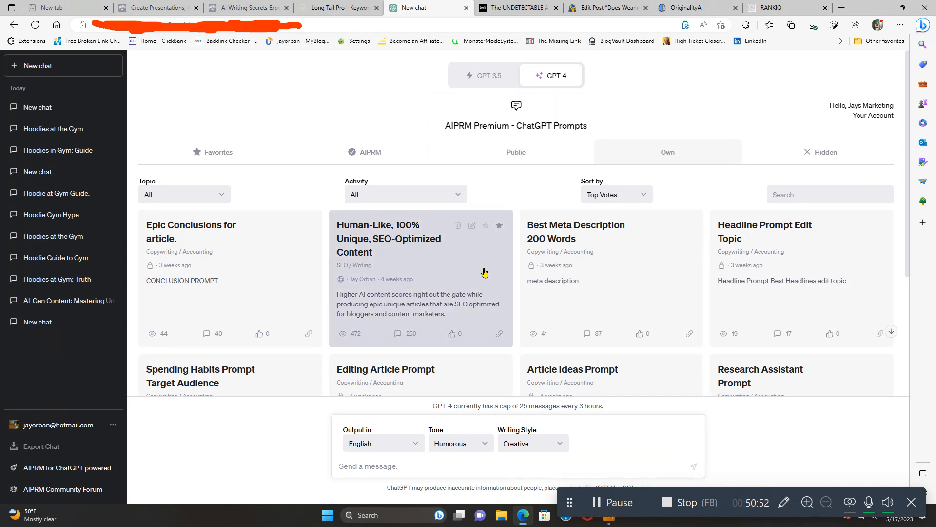
left_click(196, 265)
right_click(379, 469)
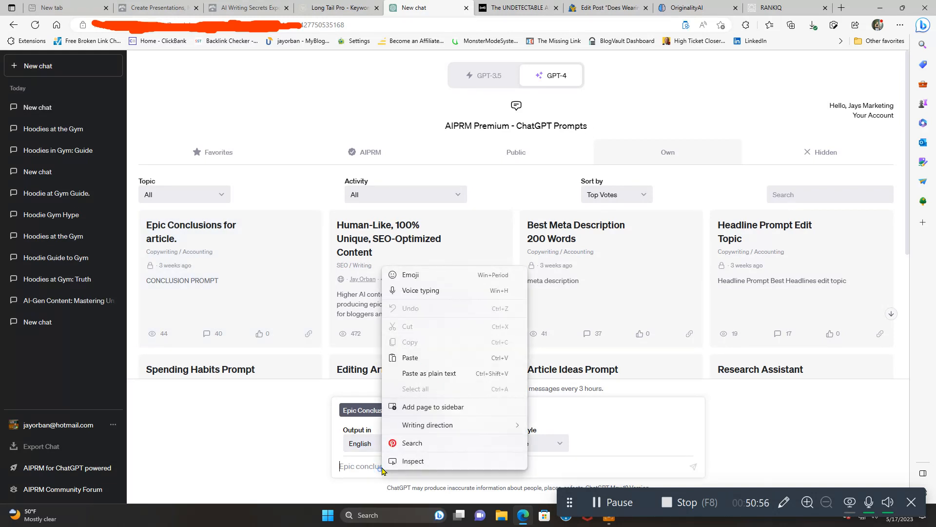
left_click(424, 371)
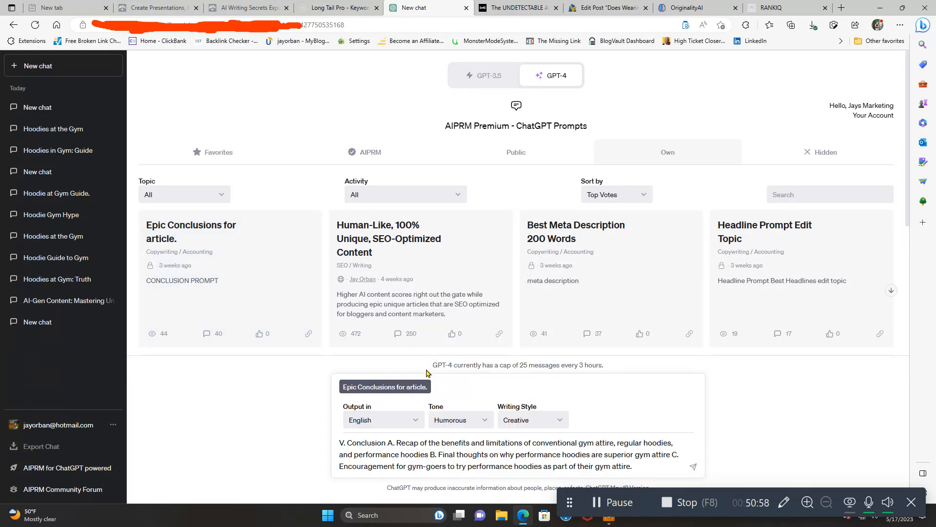
left_click(694, 467)
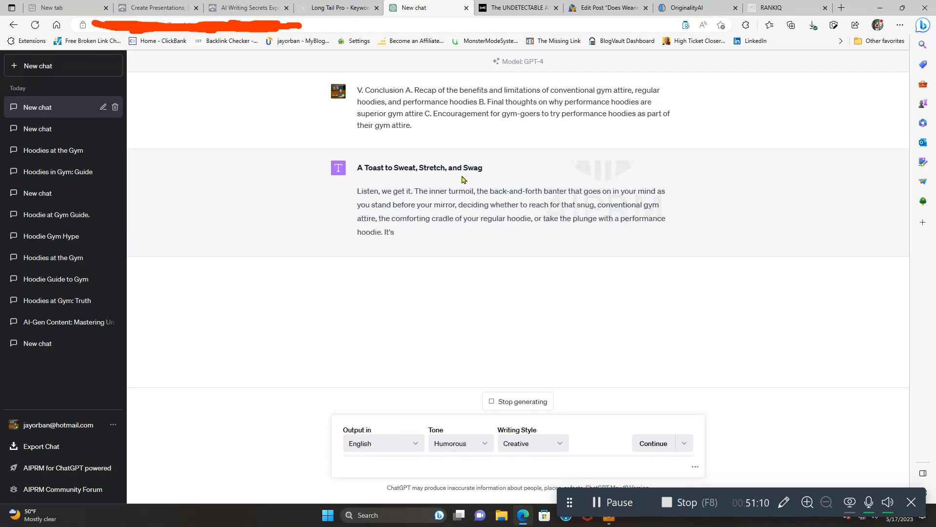
Switch to the WordPress post and split the conclusion outline into separate paragraphs for "V. Conclusion" and points A, B and C.
left_click(607, 8)
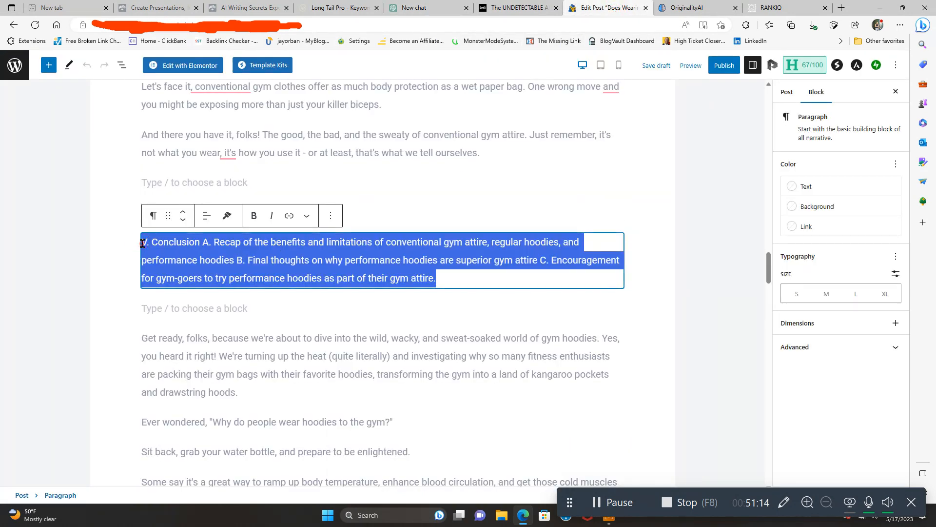
left_click(204, 245)
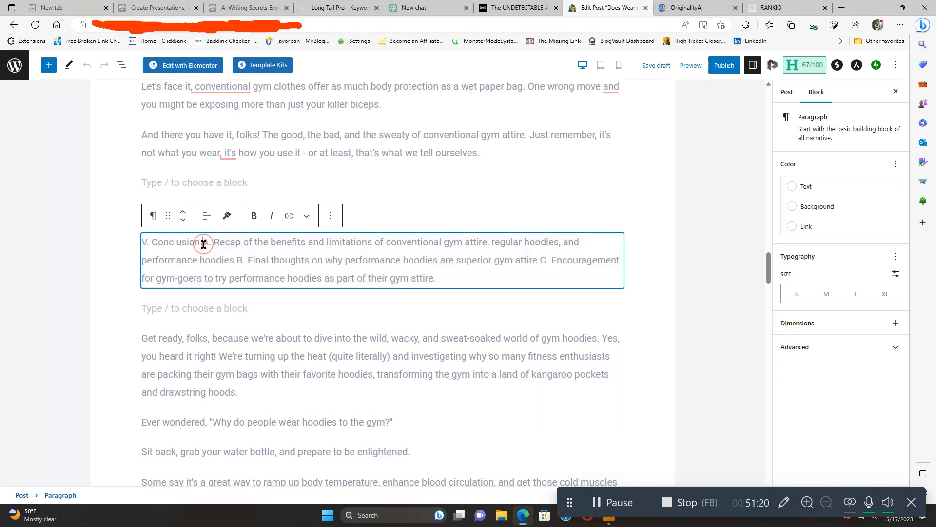
key("Return")
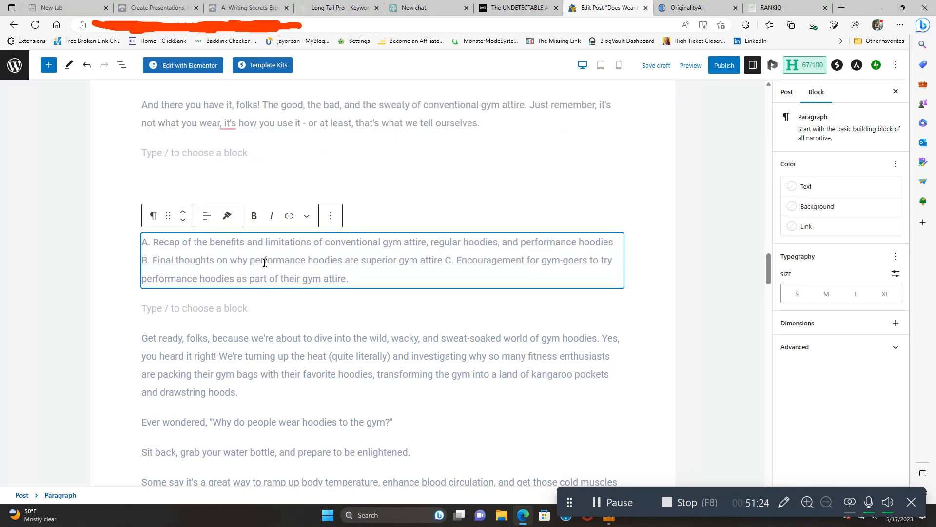
left_click(142, 260)
key("Return")
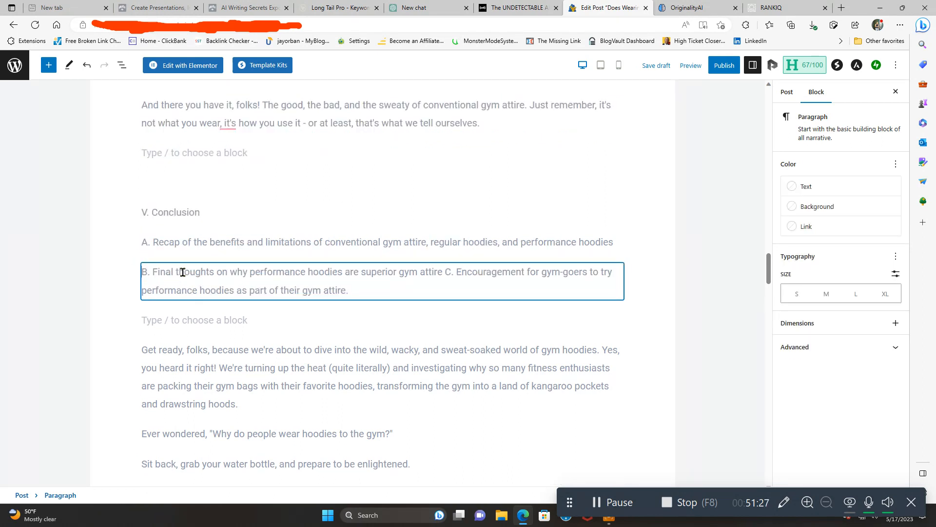
left_click(444, 271)
key("Return")
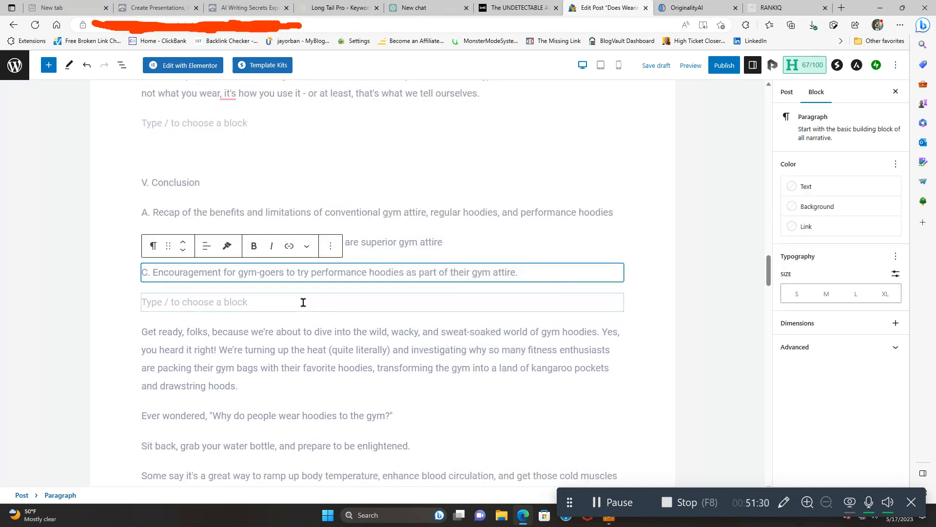
Delete outline points A to C and remove the "V." numbering in front of "Conclusion".
left_click(144, 212)
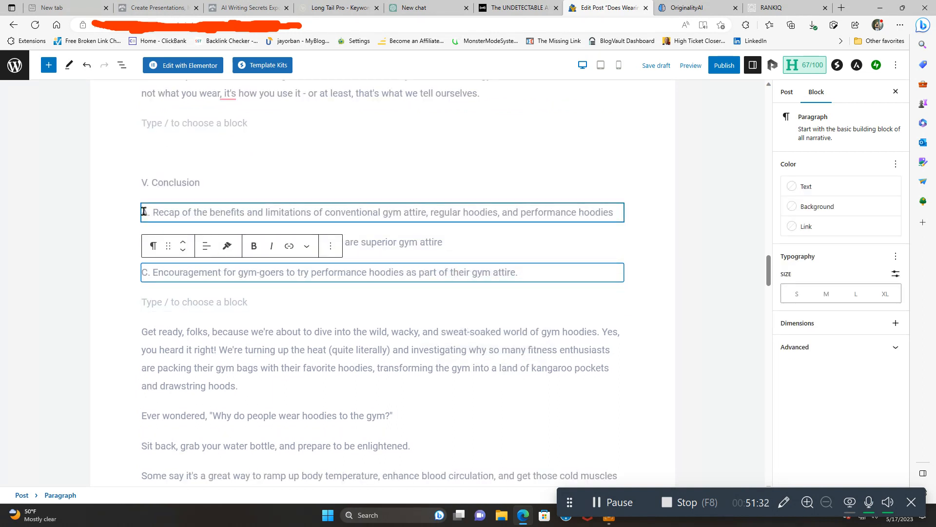
left_click_drag(142, 212, 535, 267)
key("BackSpace")
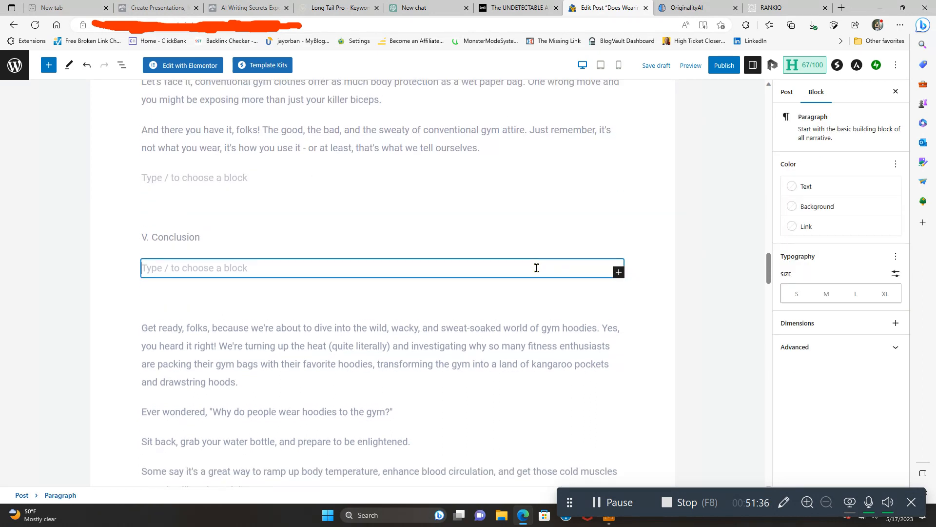
left_click(142, 239)
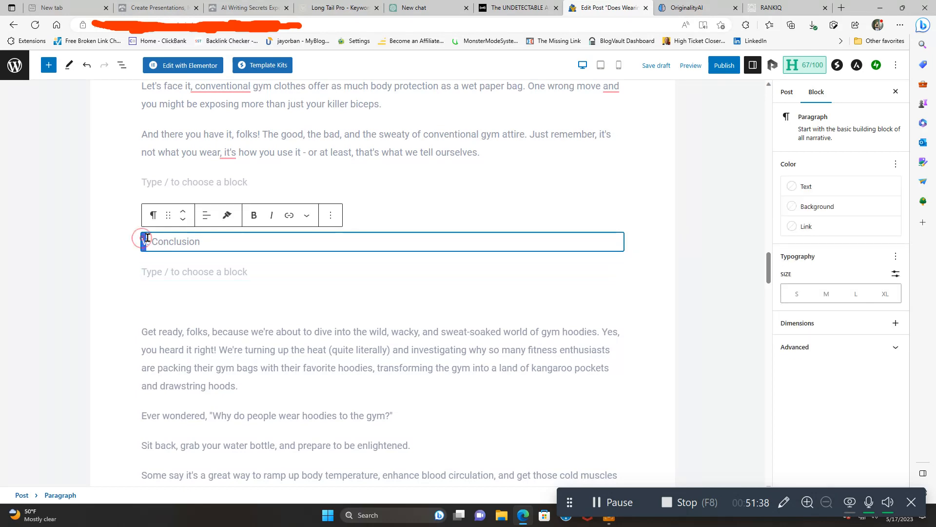
key("Delete")
key("Delete")
key("Delete")
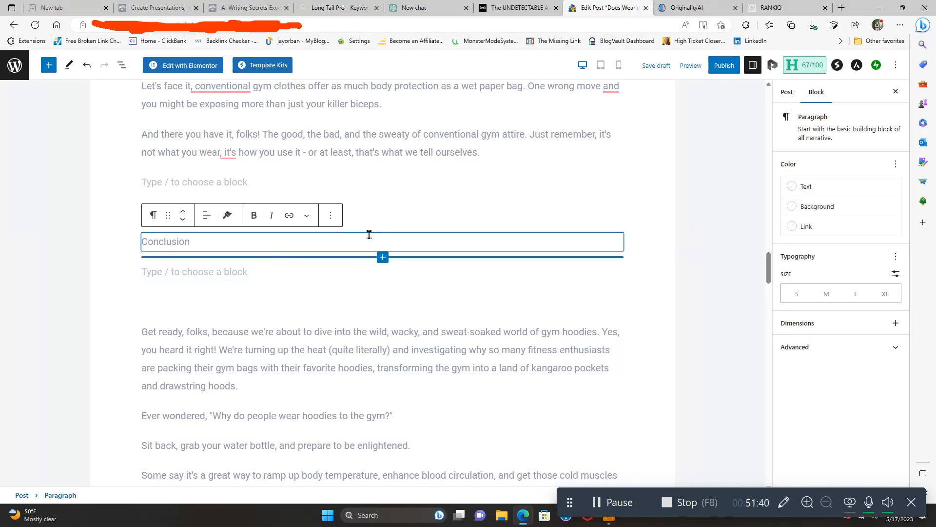
Copy the phrase "Does Wearing a Hoodie at the Gym Help" from the post title.
scroll(604, 187, "up", 20)
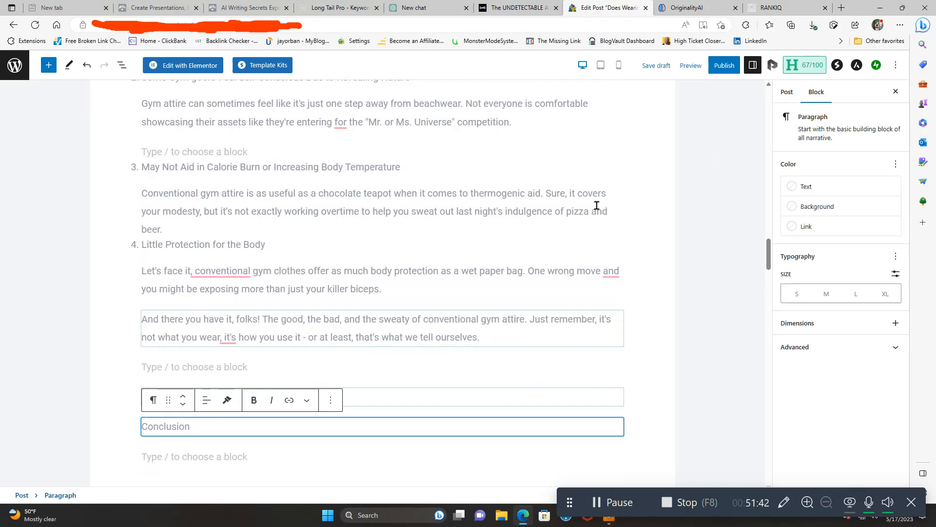
scroll(583, 217, "up", 7)
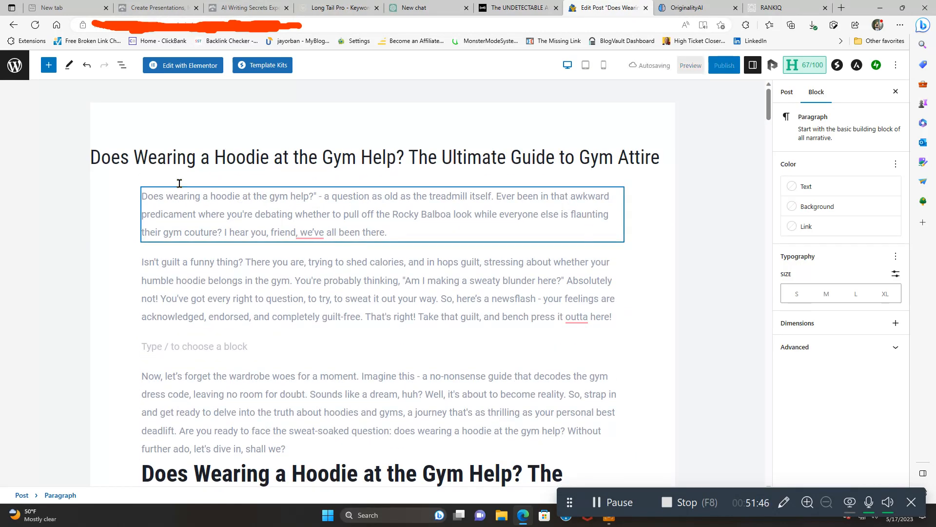
left_click_drag(92, 155, 396, 148)
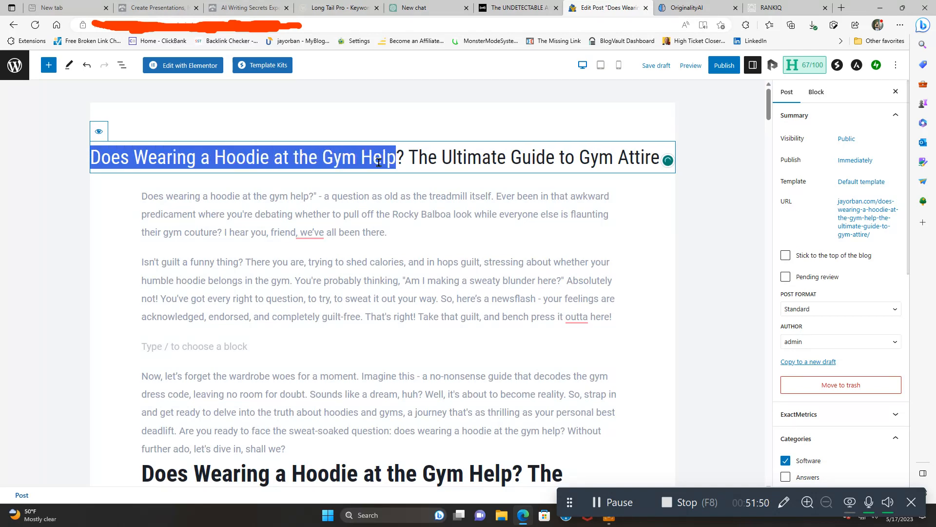
right_click(379, 162)
left_click(399, 218)
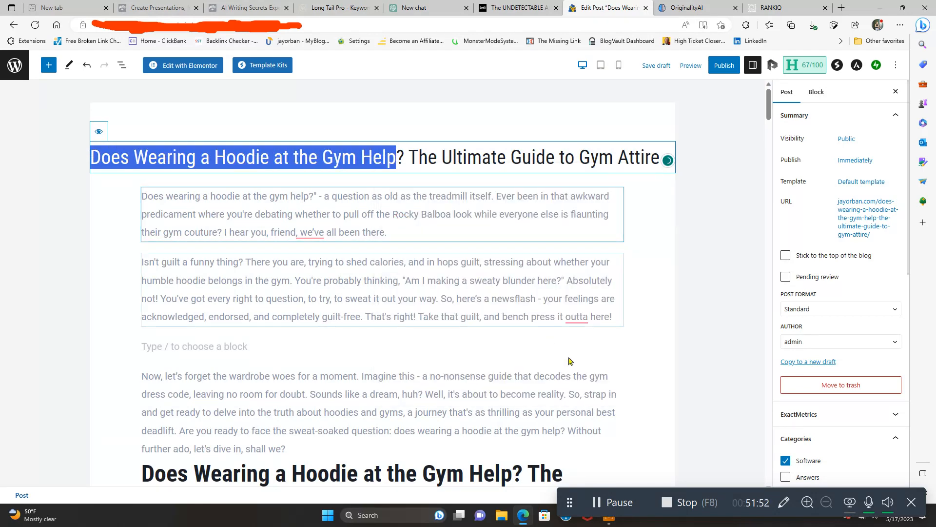
Paste the copied title phrase after "Conclusion" and insert "On" so the line reads "Conclusion On Does Wearing a Hoodie at the Gym Help".
scroll(627, 375, "down", 20)
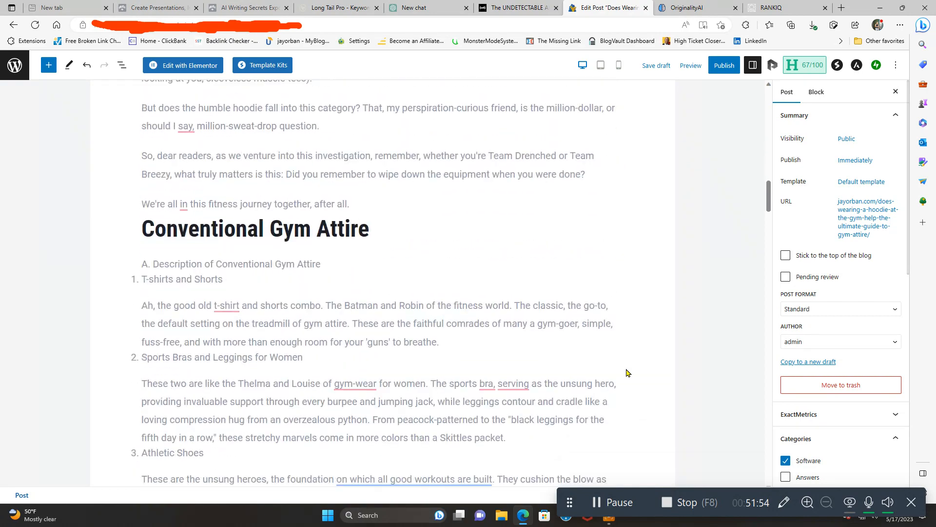
scroll(627, 373, "down", 10)
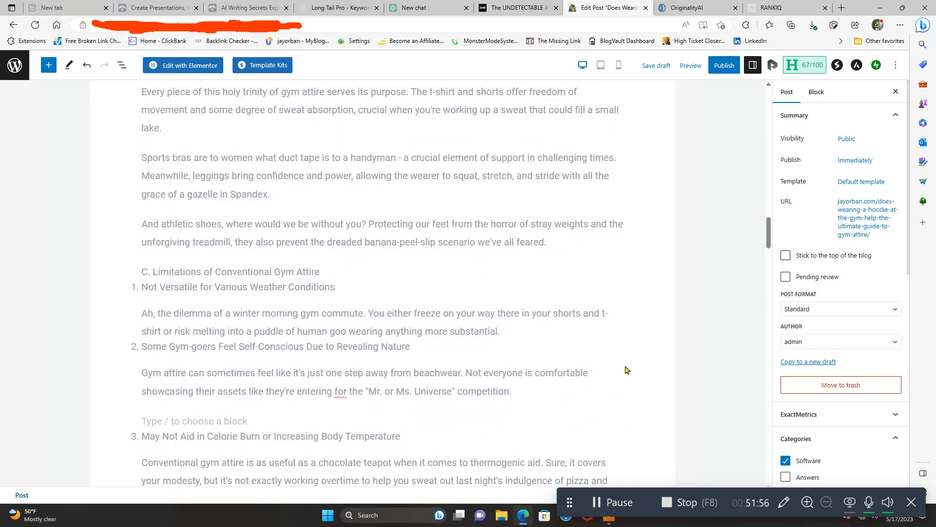
scroll(627, 371, "down", 7)
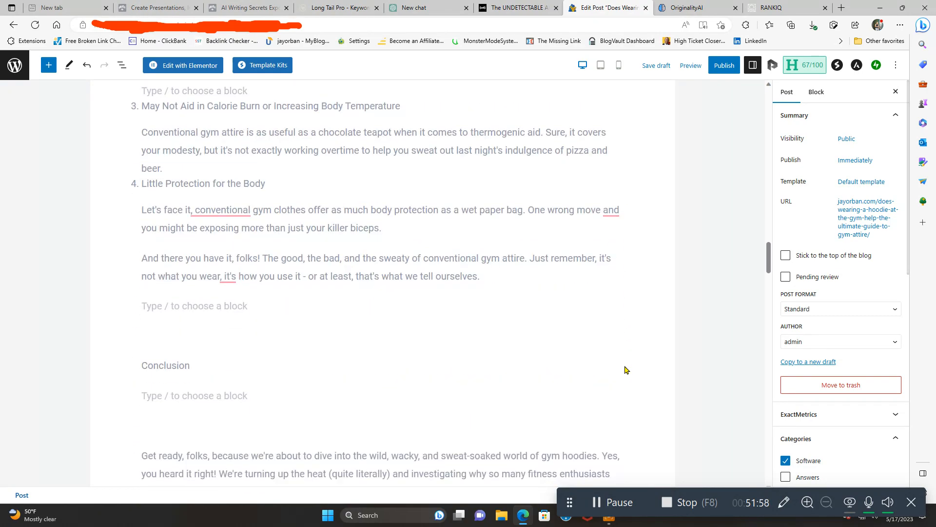
left_click(143, 363)
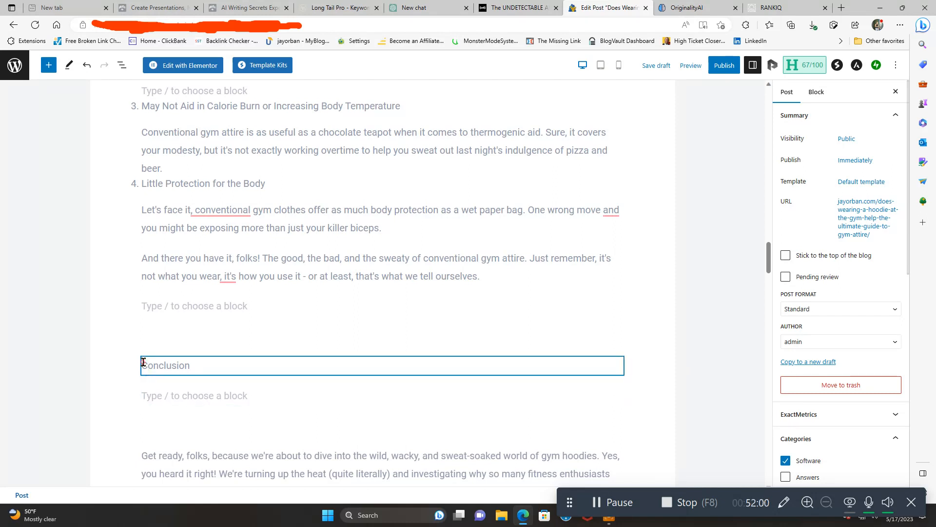
left_click(200, 367)
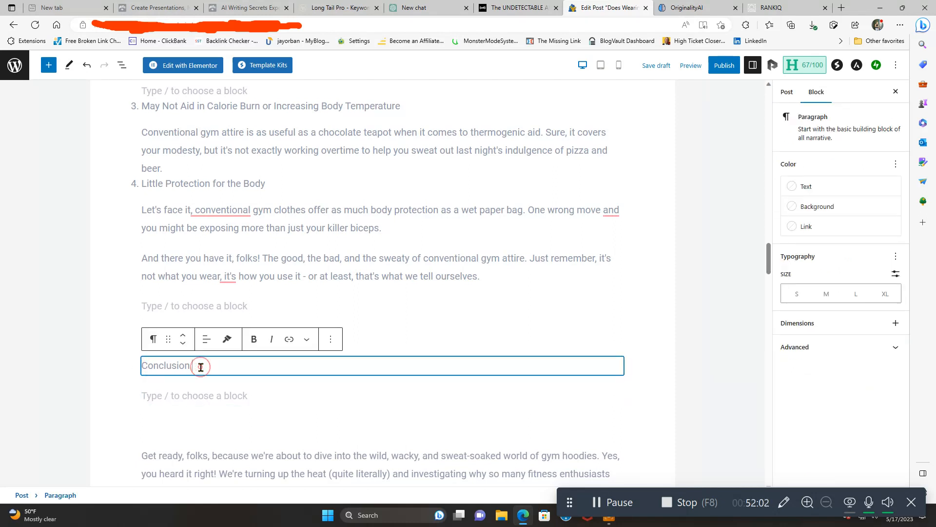
right_click(201, 366)
left_click(243, 256)
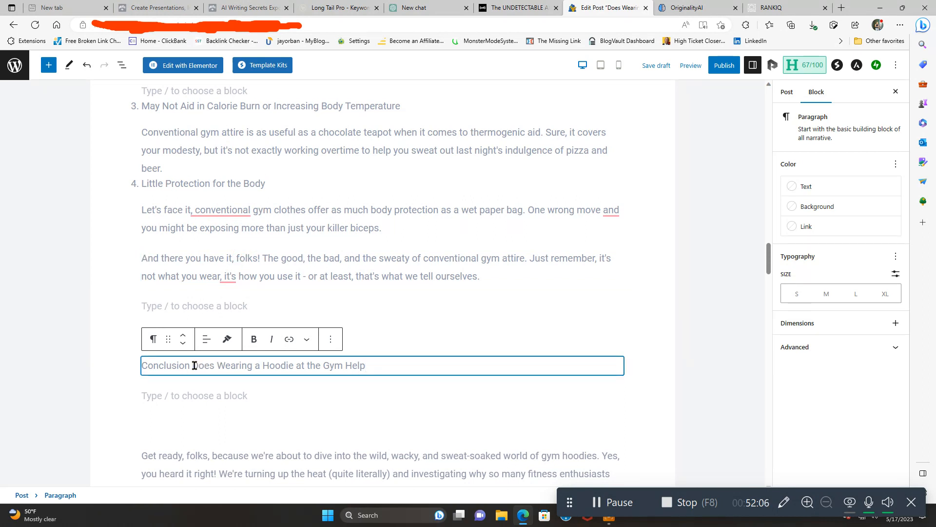
left_click_drag(193, 366, 199, 366)
left_click(195, 365)
type("On")
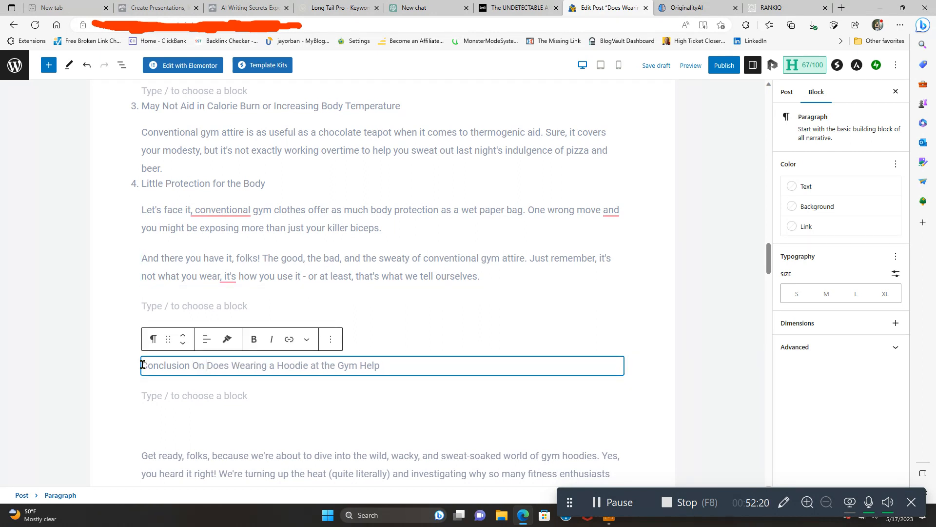
Make the whole conclusion line bold and transform it from a paragraph into an H2 heading.
left_click_drag(142, 364, 363, 363)
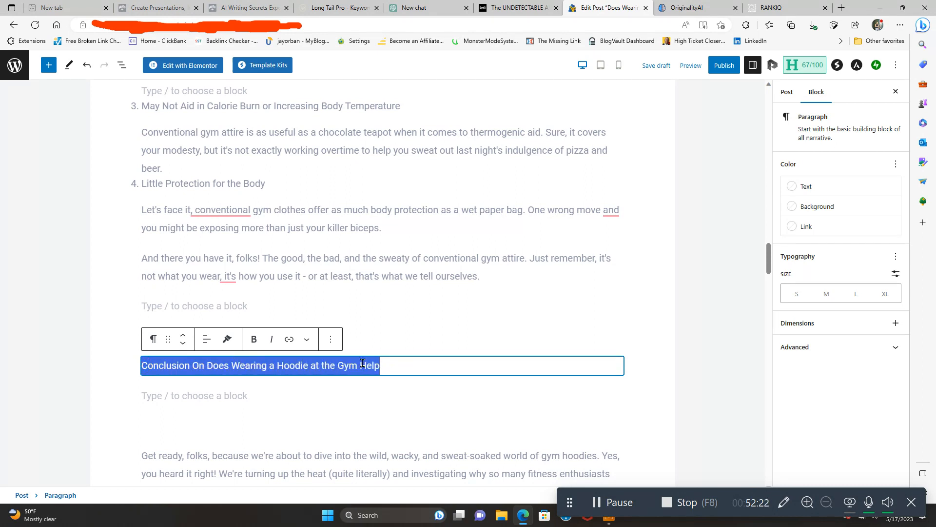
left_click(255, 339)
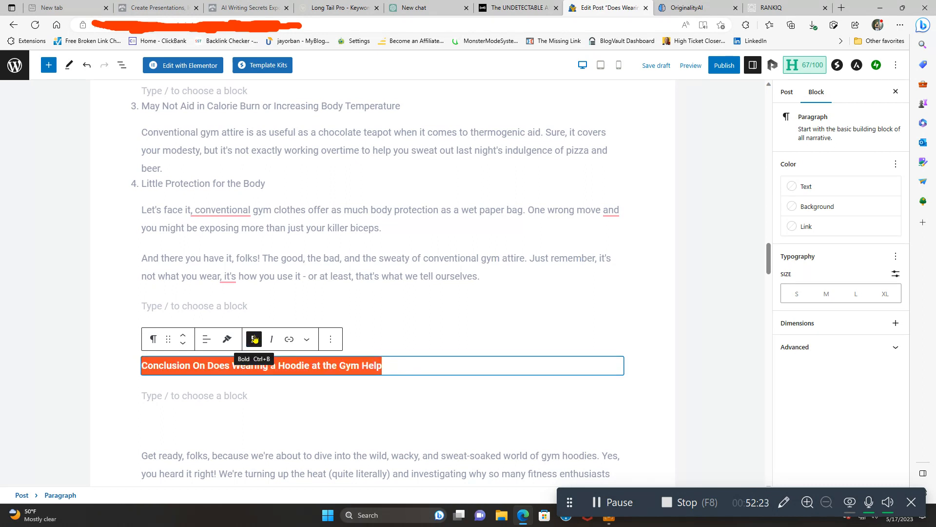
left_click(153, 340)
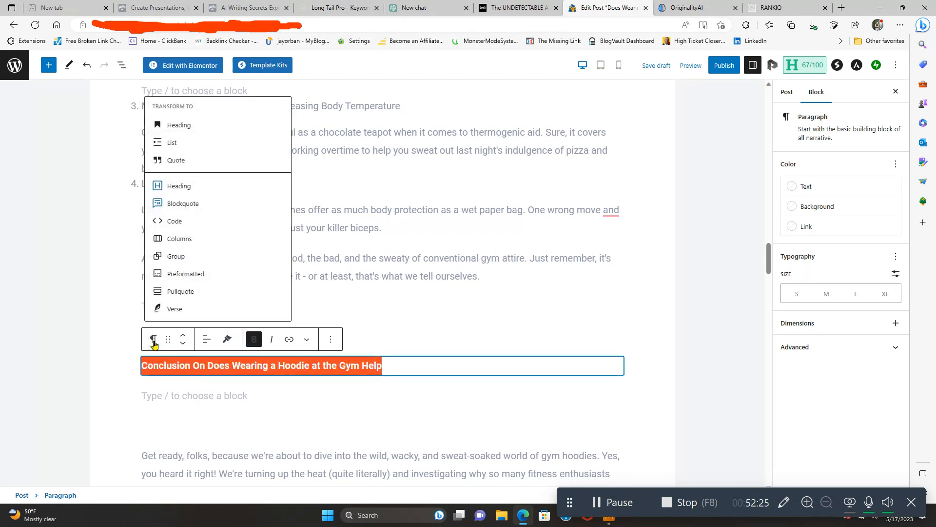
left_click(196, 128)
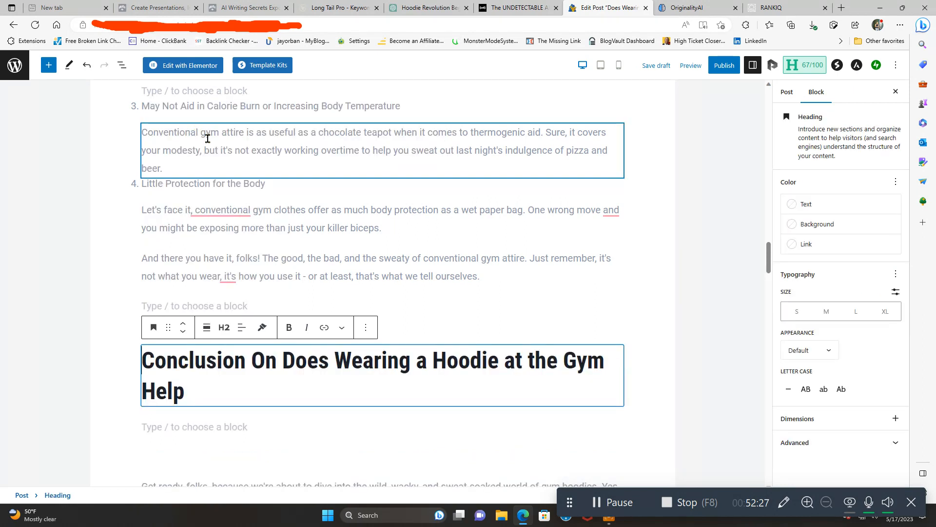
Copy the complete GPT-4 conclusion in ChatGPT, from the heading "A Toast to Sweat, Stretch, and Swag" through its last paragraph.
left_click(184, 431)
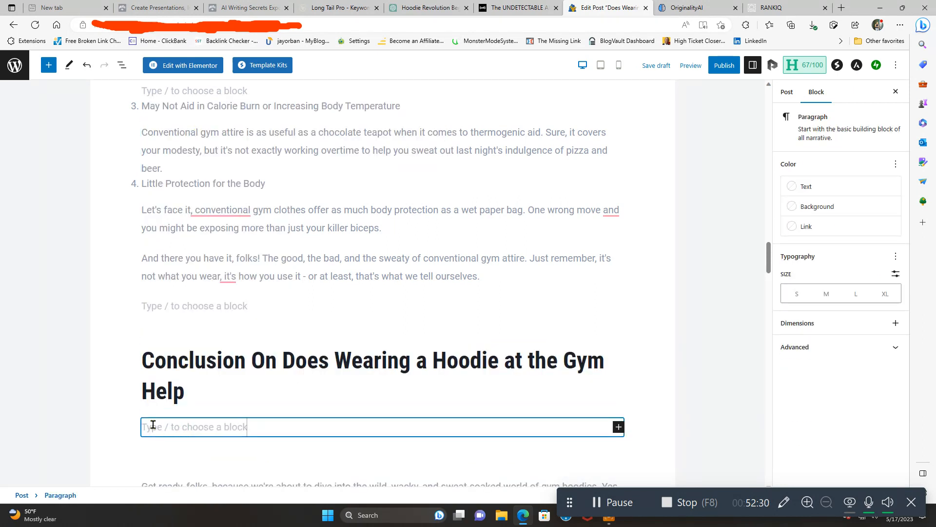
left_click(516, 12)
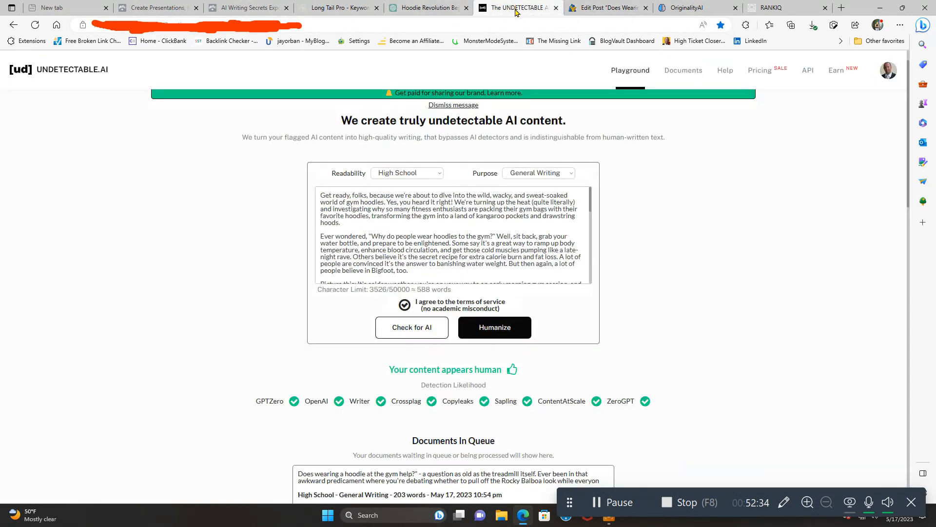
left_click(447, 9)
scroll(713, 316, "up", 2)
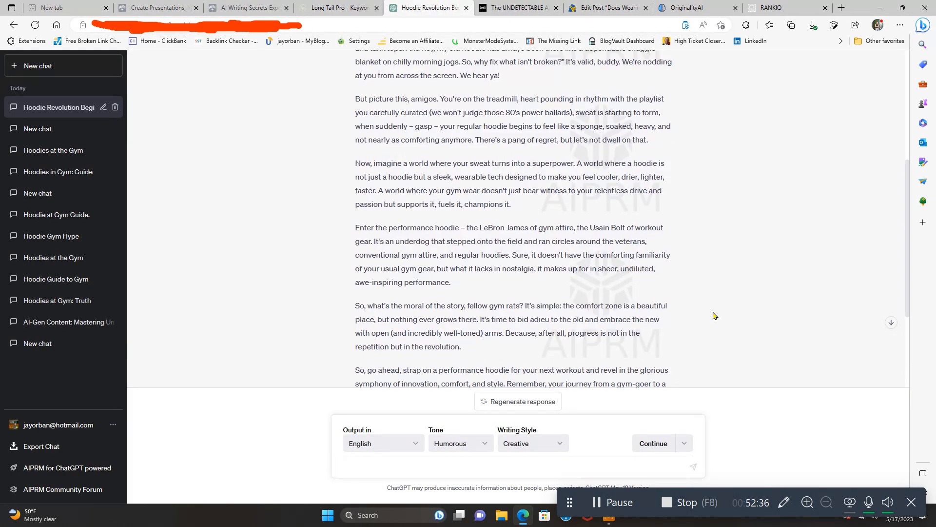
scroll(713, 316, "up", 5)
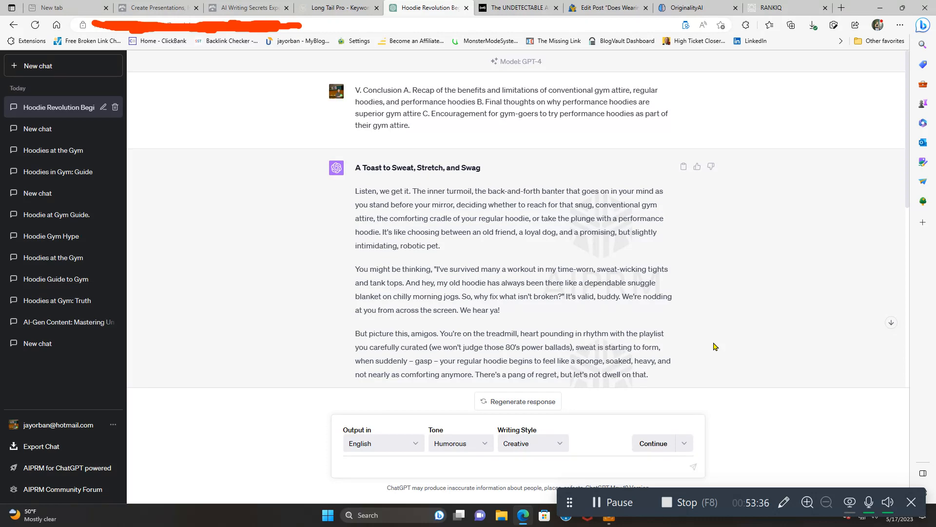
scroll(724, 344, "down", 6)
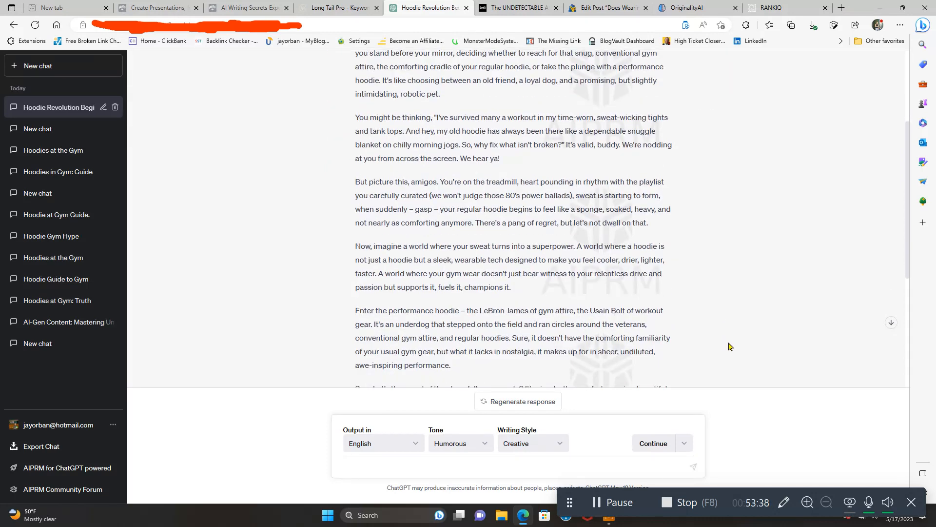
scroll(727, 347, "up", 6)
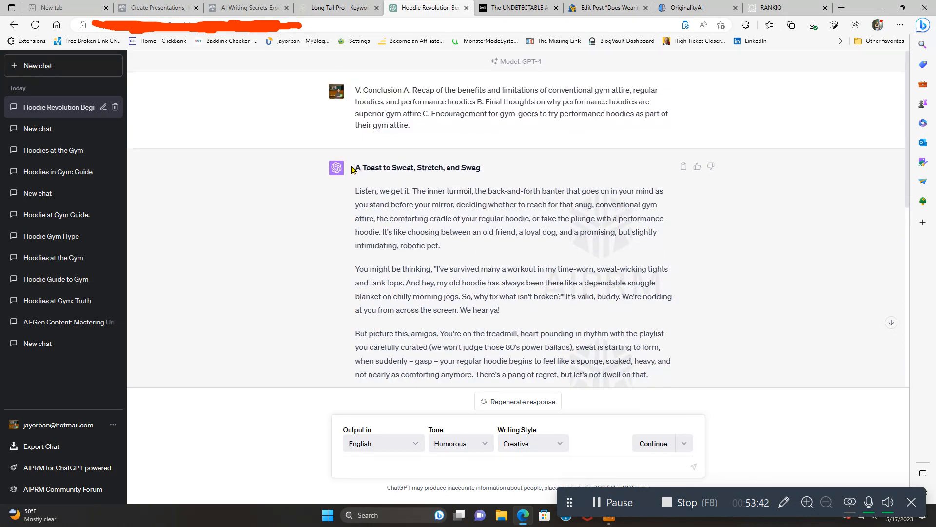
left_click_drag(356, 165, 704, 364)
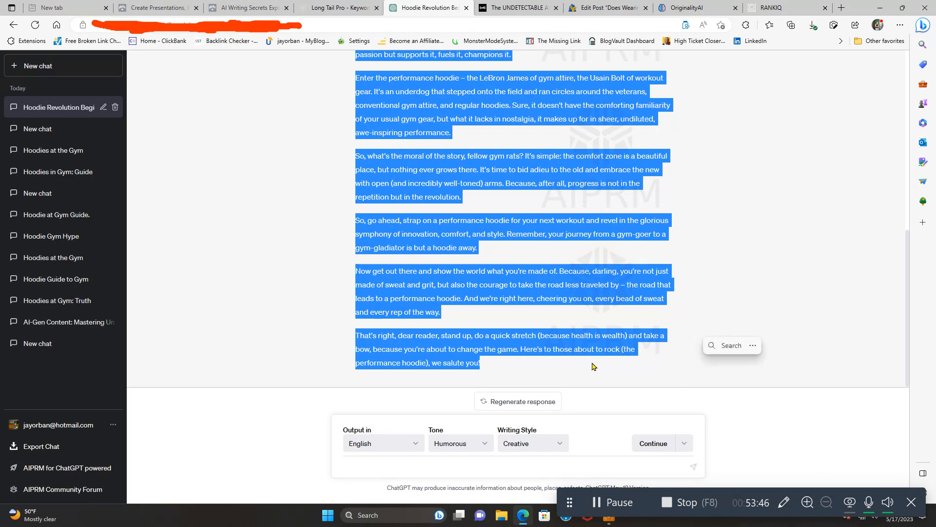
right_click(581, 348)
left_click(623, 175)
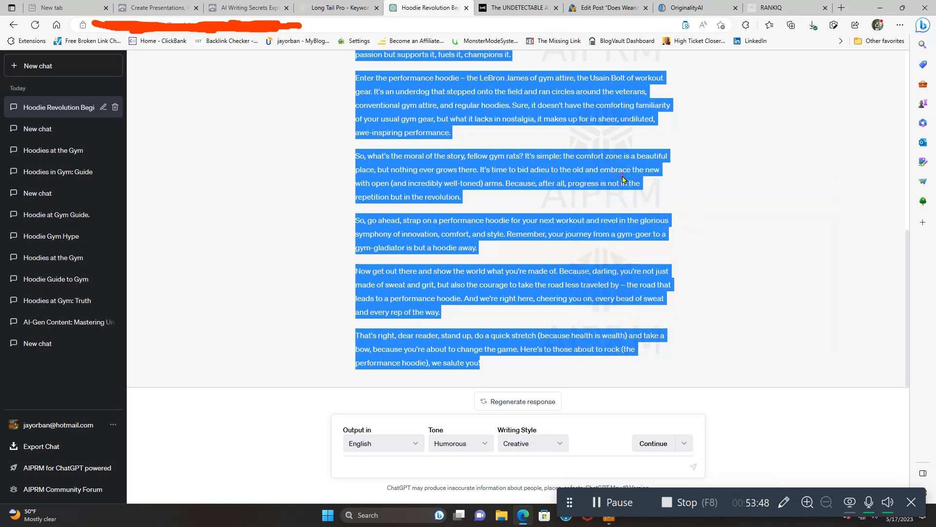
Switch to Undetectable AI, replace the old text with the copied conclusion and check it for AI.
left_click(530, 7)
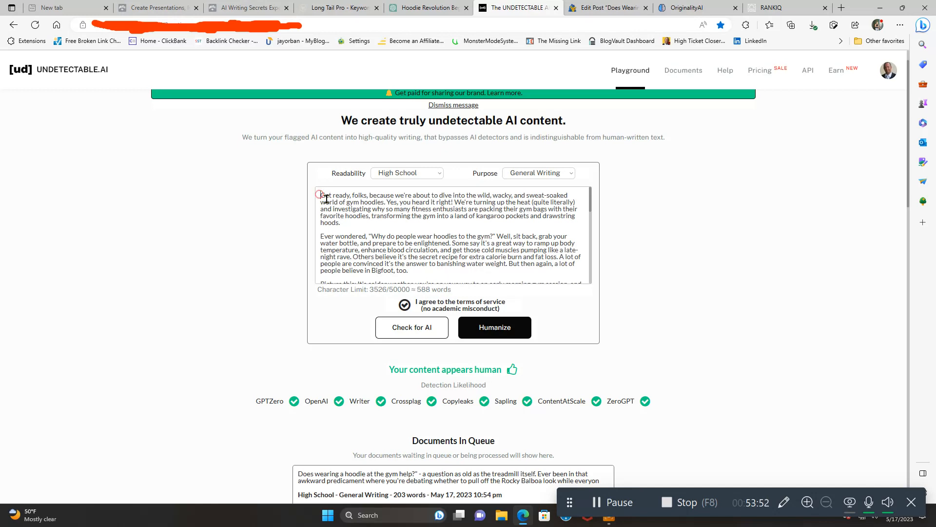
left_click_drag(322, 192, 696, 333)
key("BackSpace")
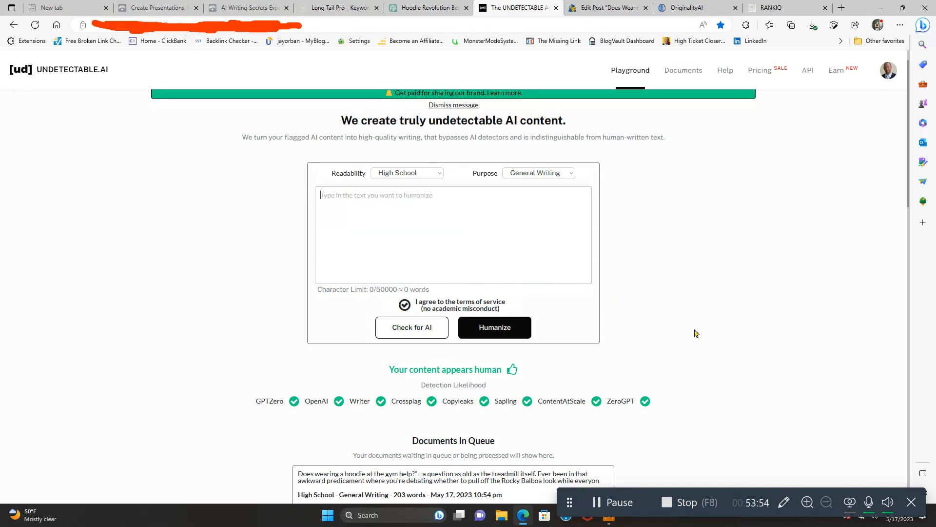
right_click(359, 196)
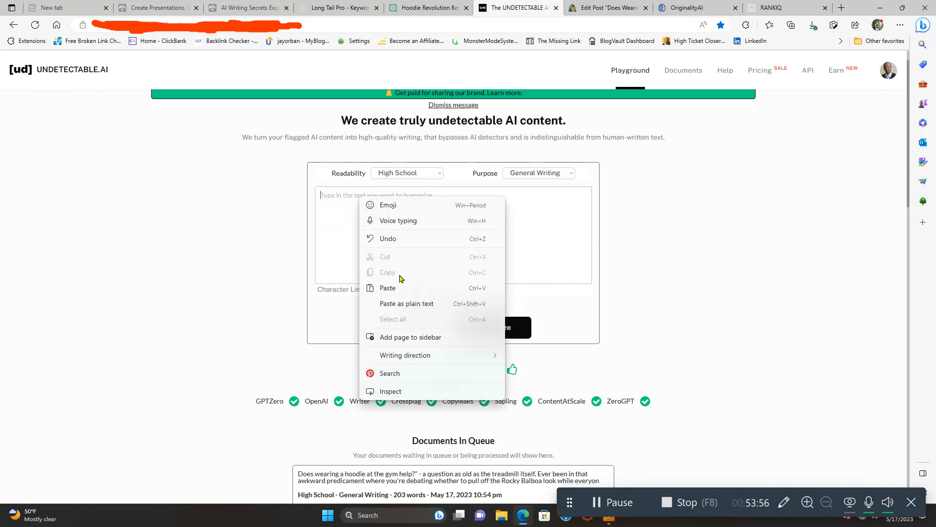
left_click(398, 289)
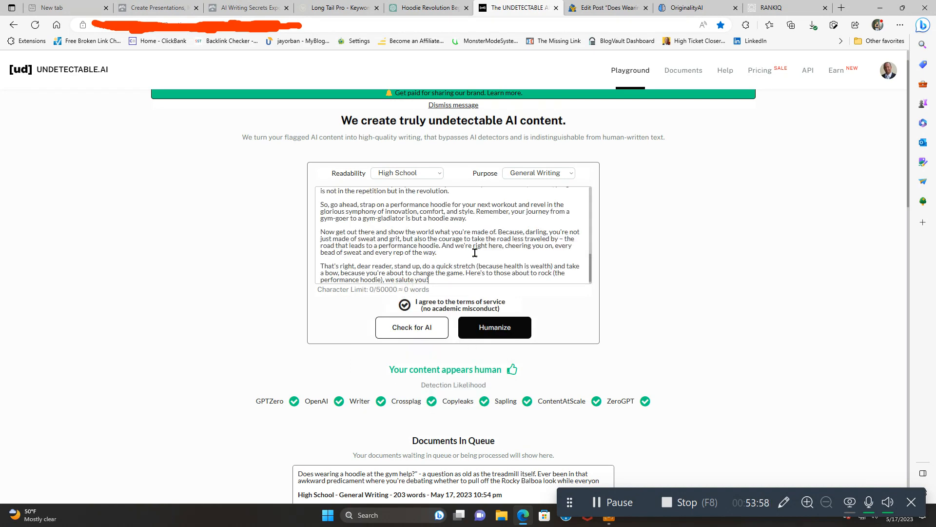
scroll(474, 253, "up", 10)
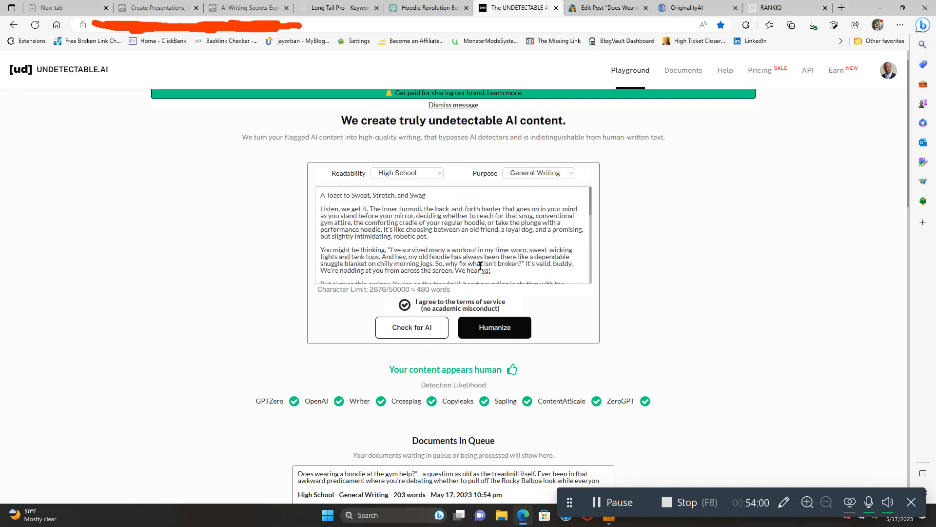
left_click(412, 335)
scroll(407, 390, "down", 3)
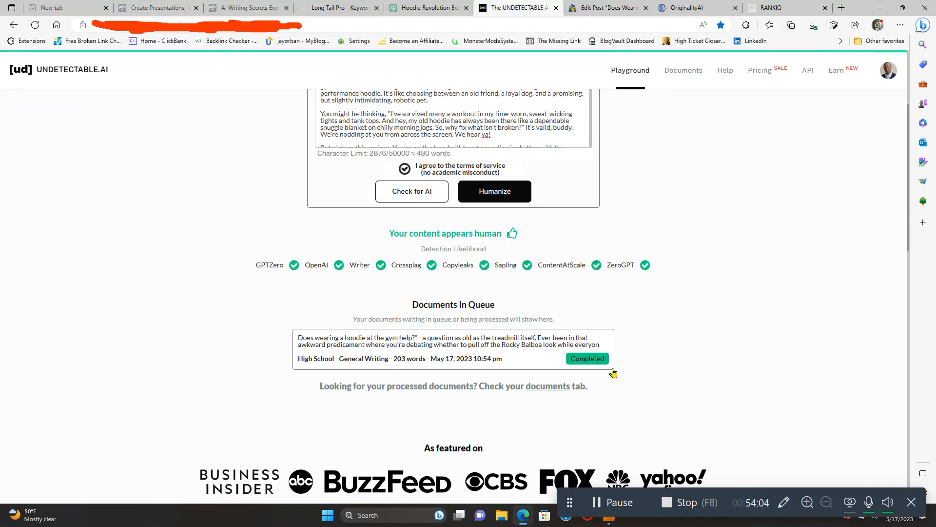
scroll(710, 374, "up", 4)
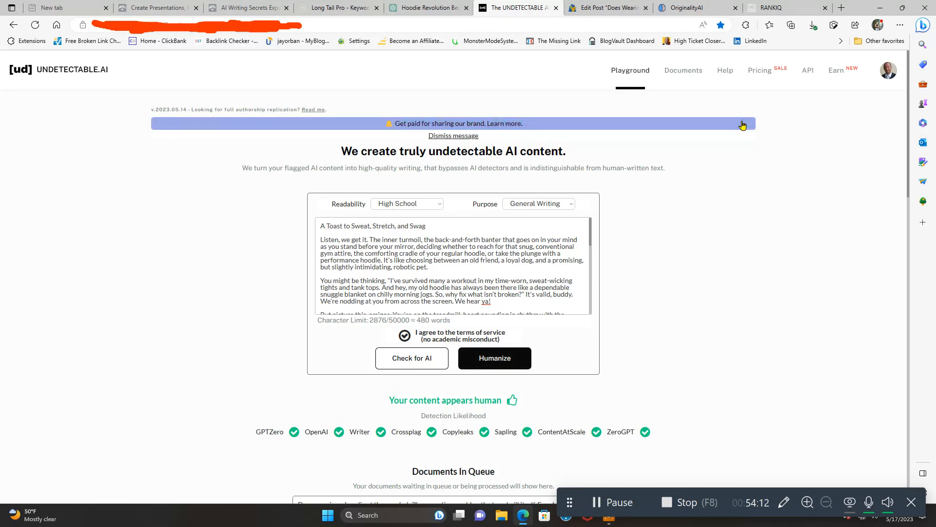
Switch to Originality.AI, replace the previously scanned text with the copied conclusion and rerun the AI detection scan.
left_click(692, 7)
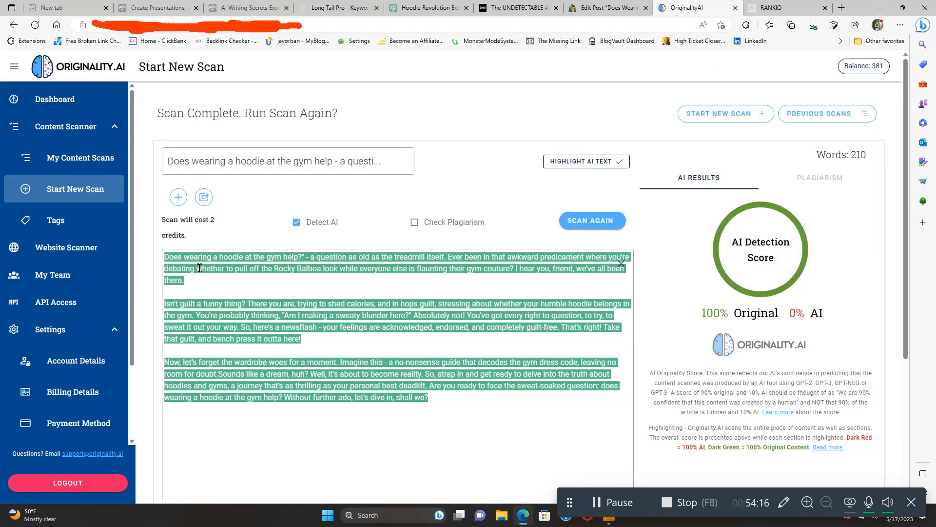
left_click(167, 255)
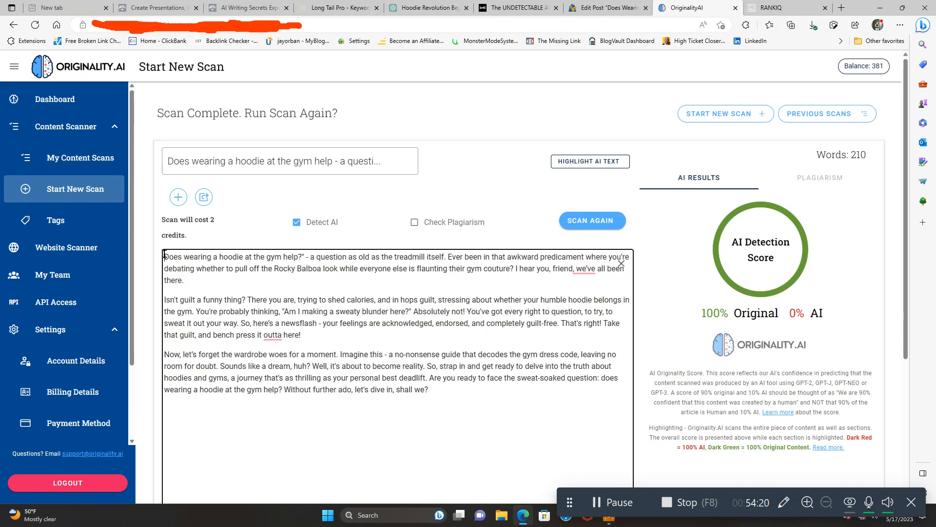
left_click_drag(170, 256, 475, 394)
key("BackSpace")
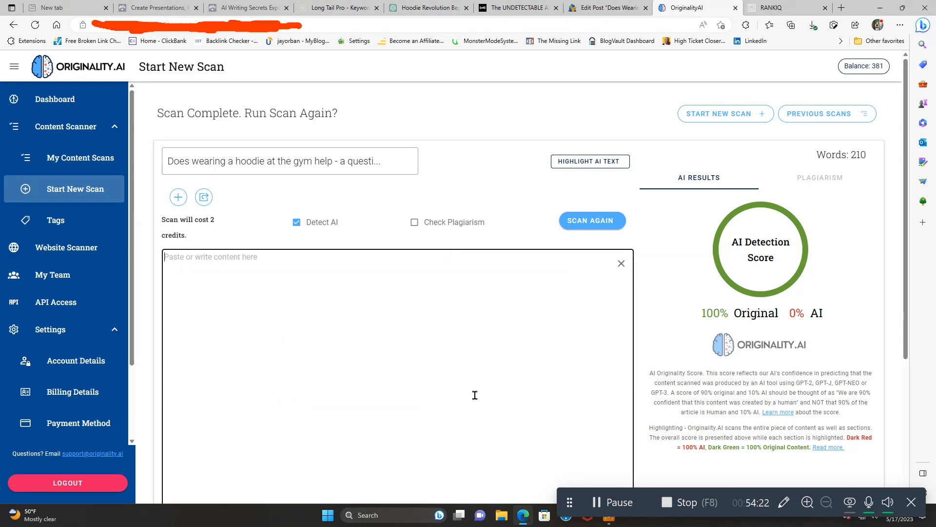
right_click(212, 259)
left_click(253, 368)
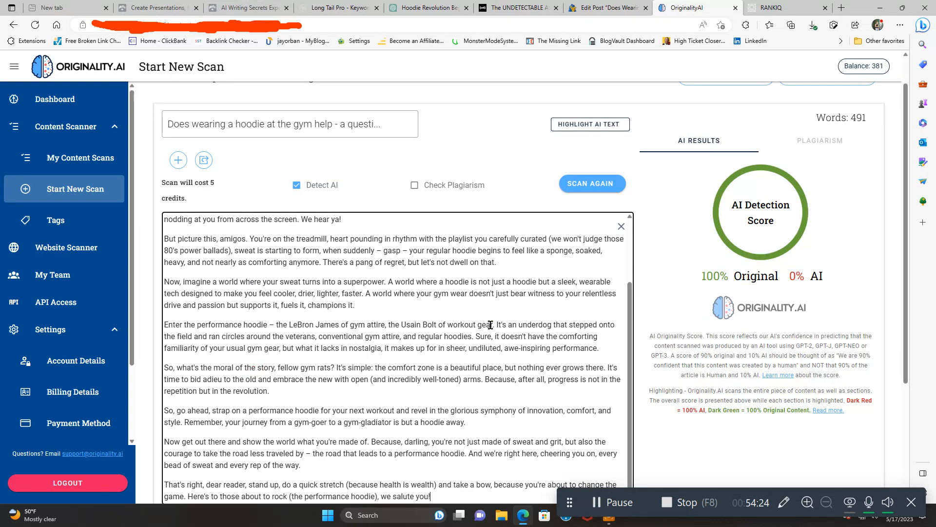
left_click(596, 185)
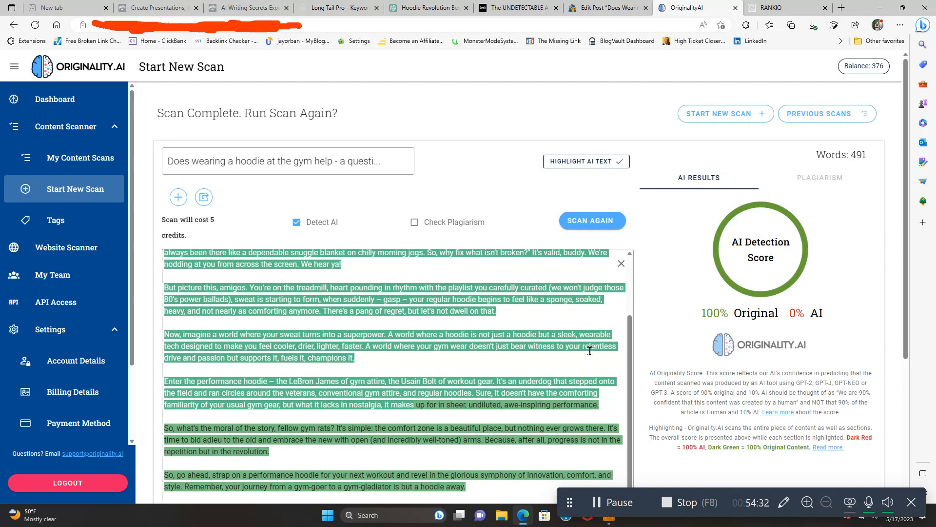
scroll(590, 350, "up", 3)
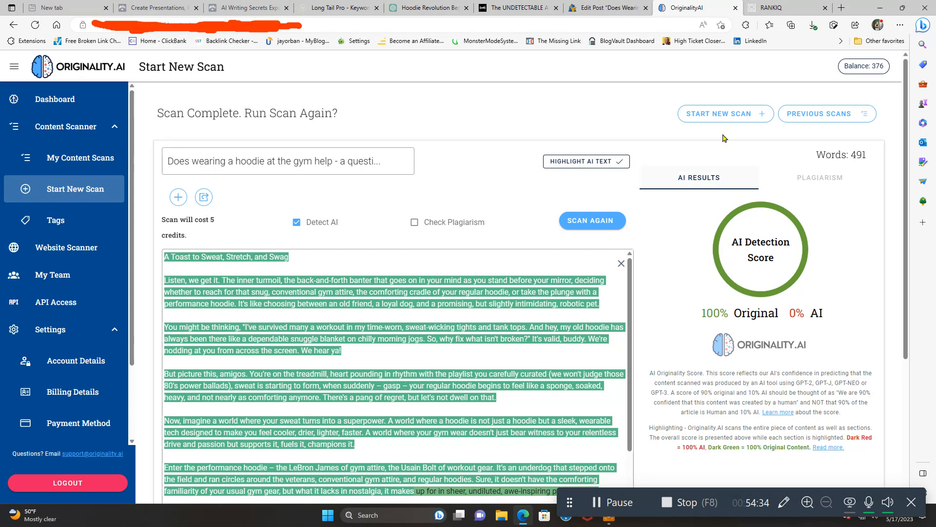
Return to the WordPress post and paste the conclusion text into the empty block under the "Conclusion On Does Wearing a Hoodie at the Gym Help" heading.
left_click(615, 8)
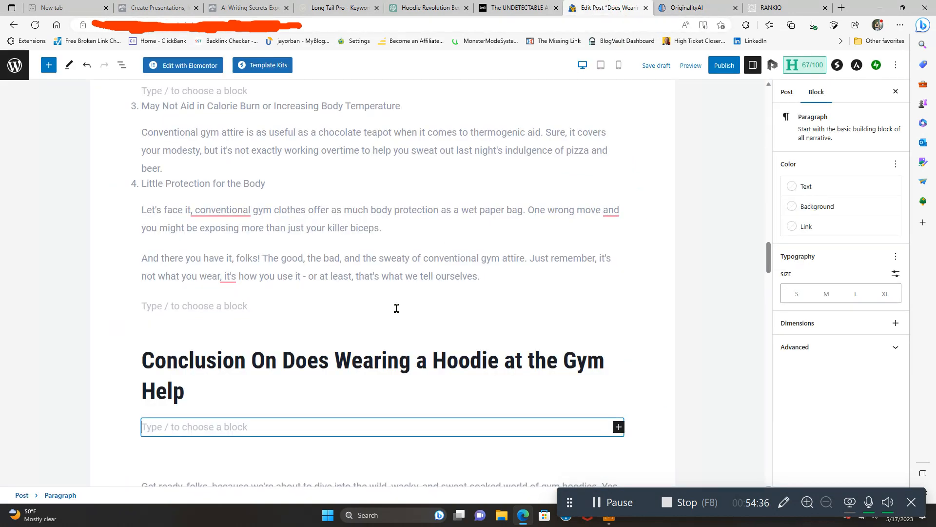
right_click(170, 429)
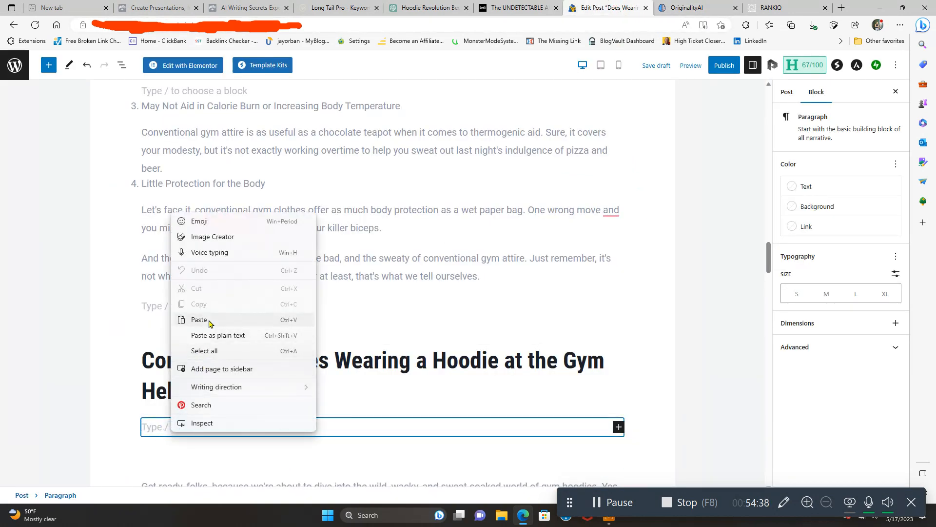
left_click(209, 322)
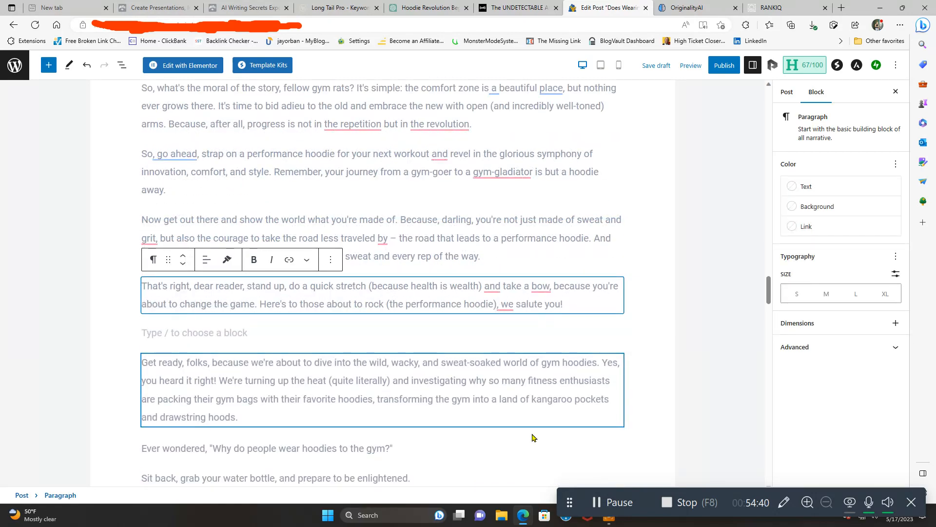
scroll(536, 431, "up", 10)
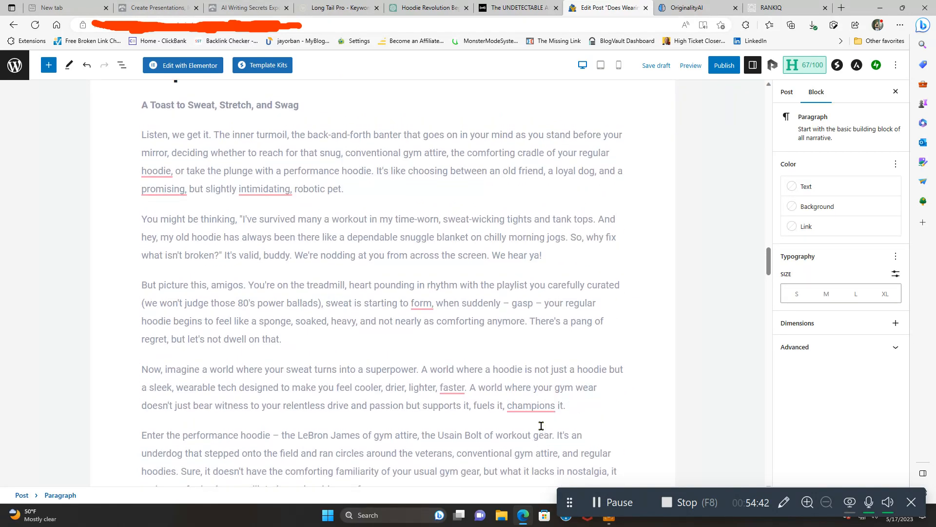
scroll(541, 425, "up", 2)
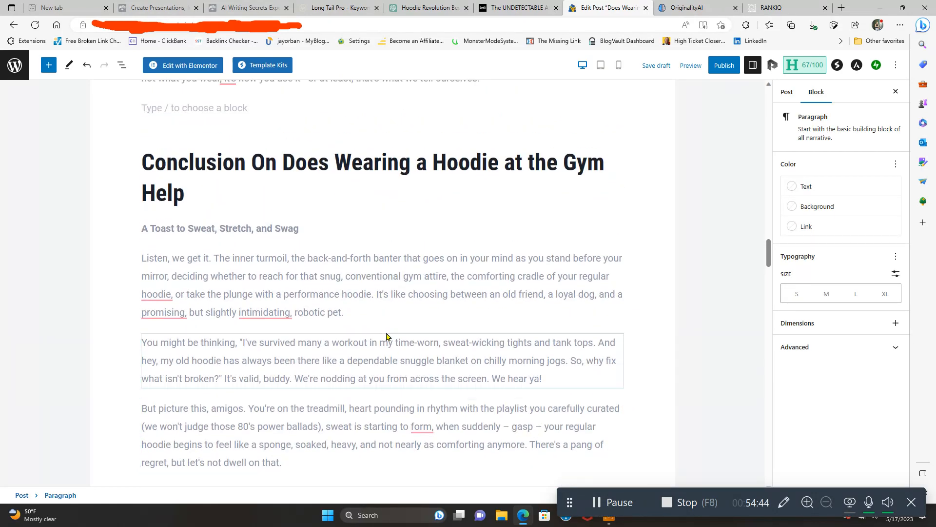
Accept the Grammarly suggestion to remove the comma after "intimidating" in the first conclusion paragraph.
mouse_move(386, 336)
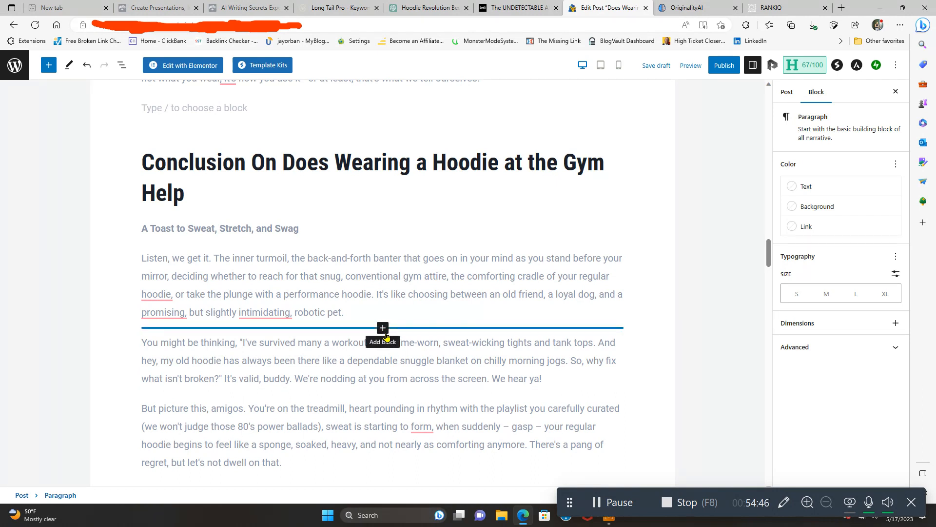
left_click(271, 313)
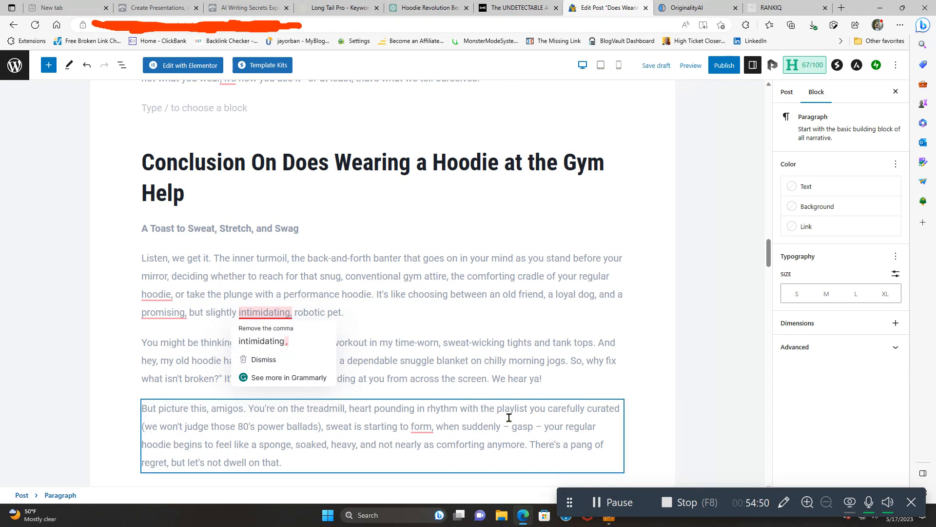
left_click(273, 341)
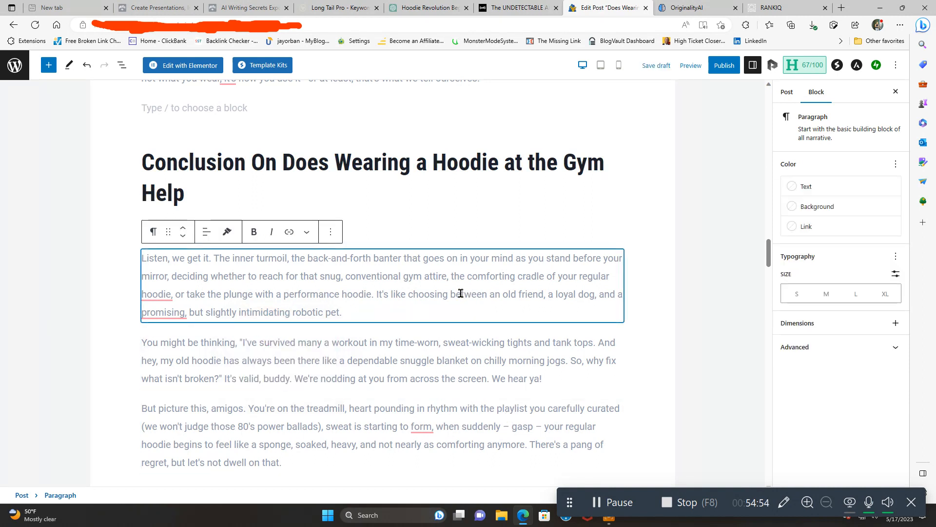
Split the first two conclusion paragraphs so that new paragraphs start at "It's like choosing" and "It's valid, buddy".
left_click(375, 295)
key("Return")
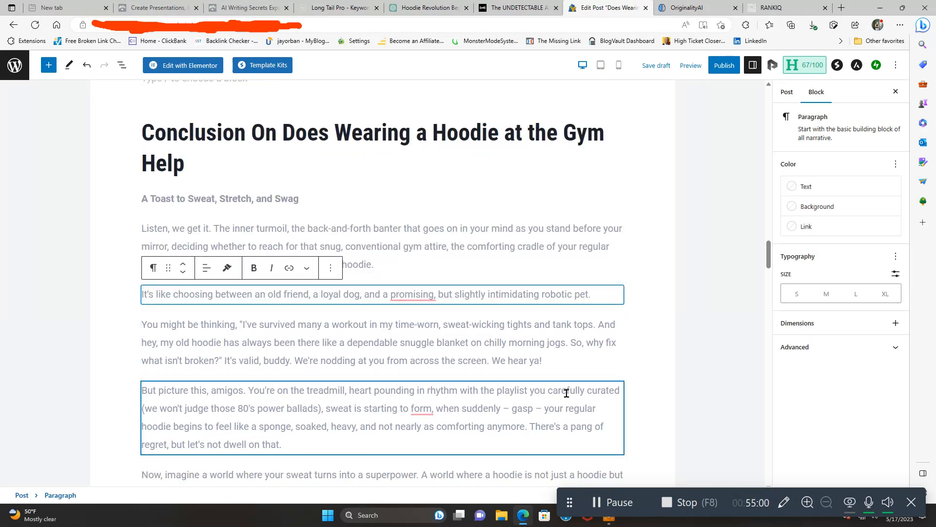
left_click(224, 359)
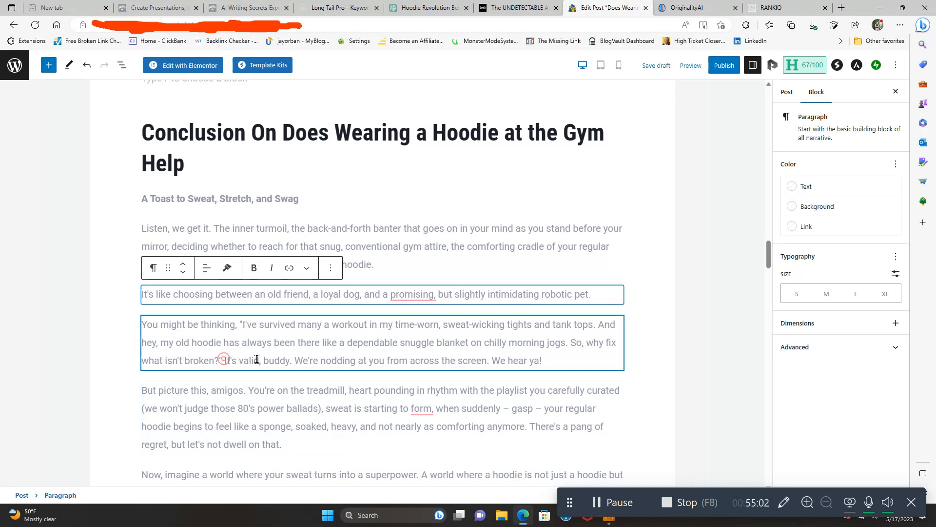
key("Return")
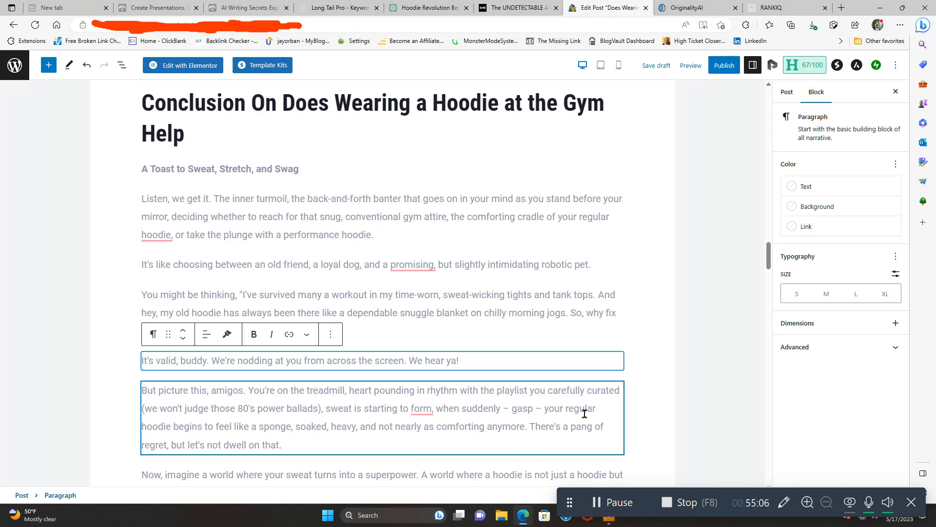
Look back through the post from the conclusion up to its title and introduction.
scroll(622, 390, "up", 10)
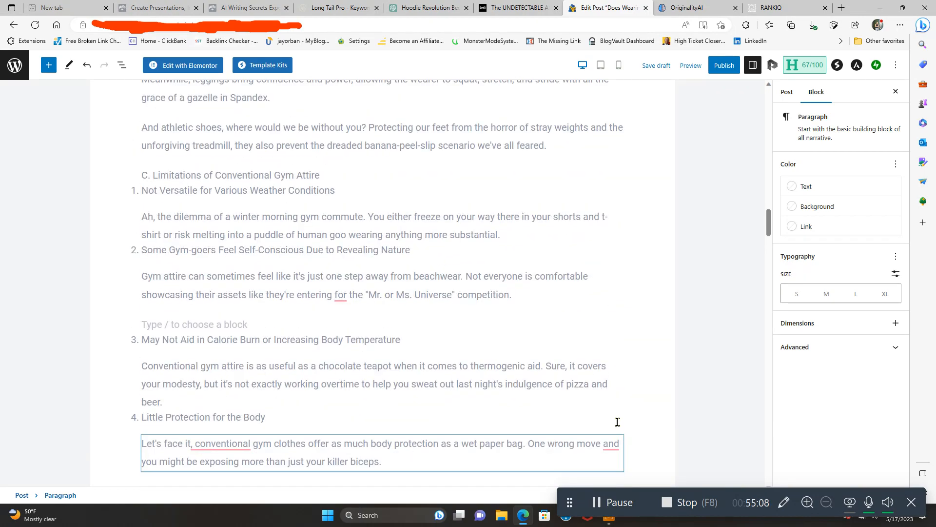
scroll(617, 422, "up", 20)
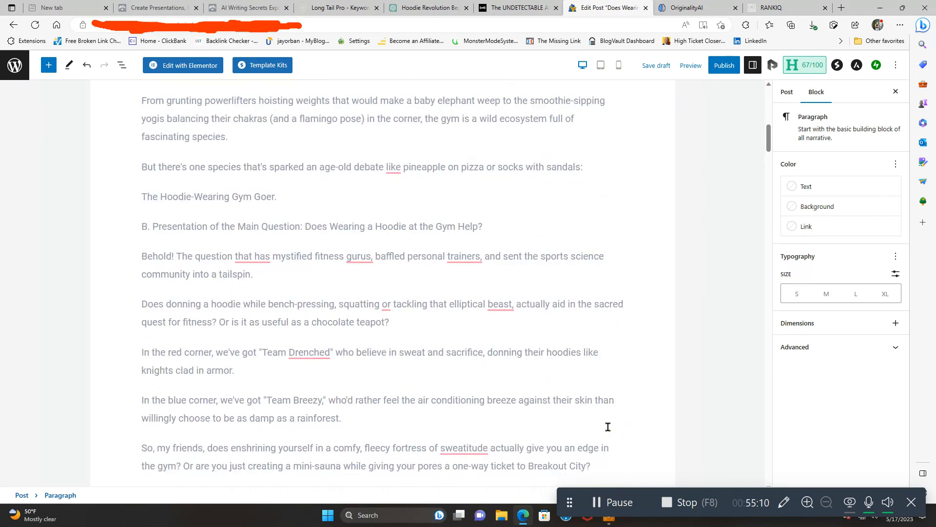
scroll(607, 427, "up", 10)
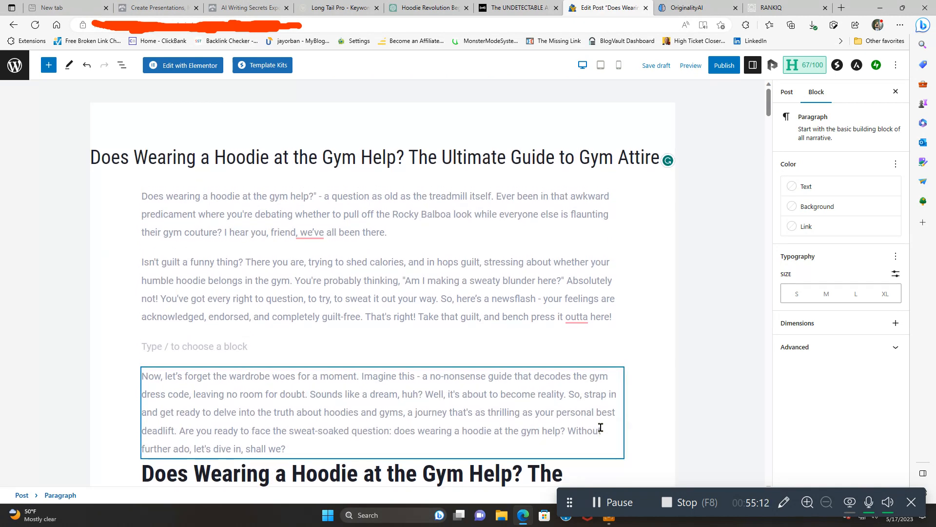
Copy all blocks of the hoodie post to the clipboard.
left_click(895, 65)
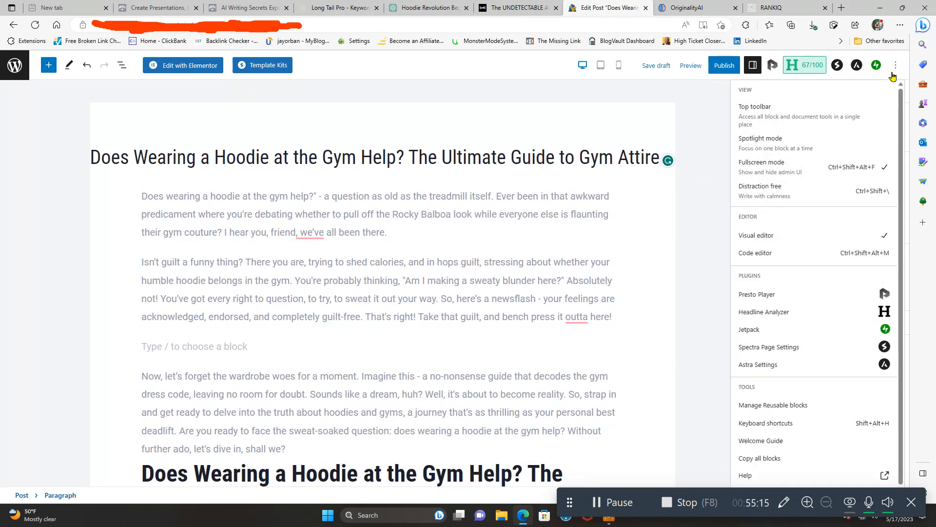
left_click(773, 460)
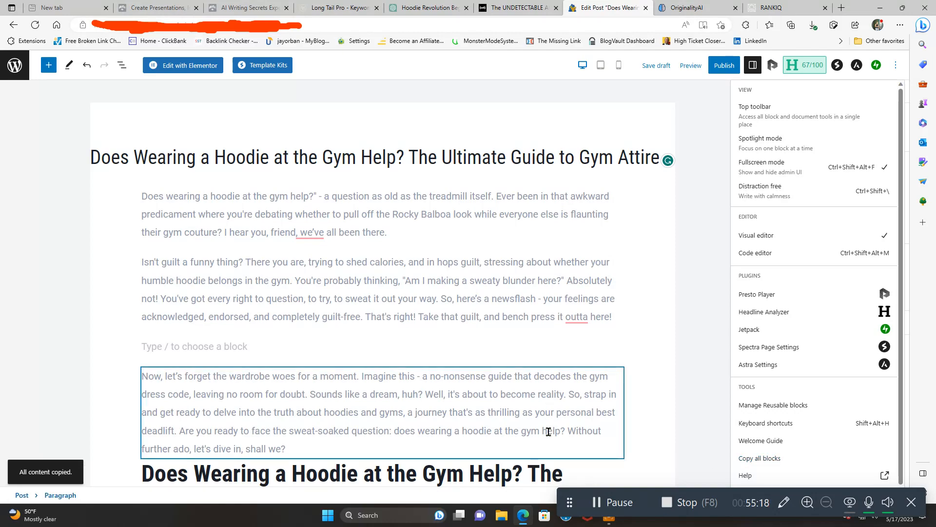
scroll(567, 408, "down", 15)
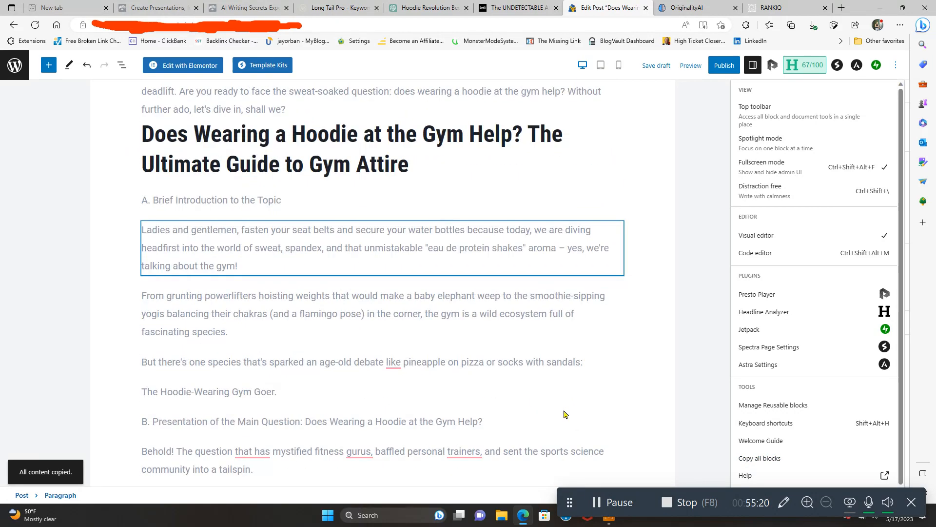
scroll(563, 409, "down", 10)
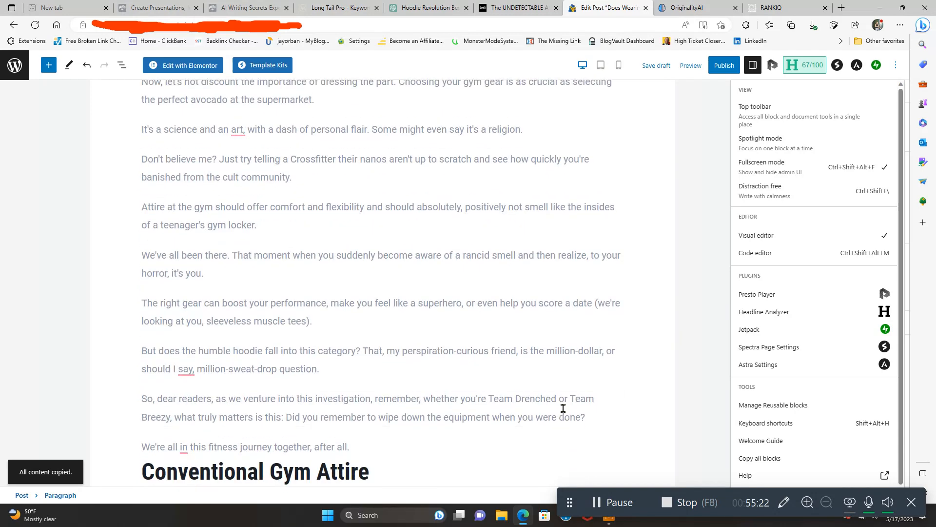
scroll(563, 408, "down", 7)
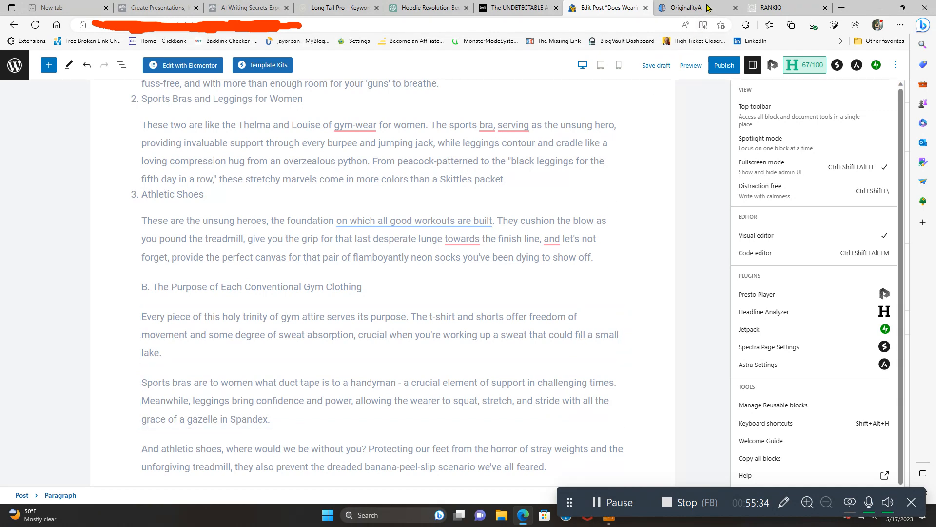
Switch to RankIQ and paste the copied post into the empty Content Optimizer for "does wearing a hoodie at the gym help".
left_click(779, 8)
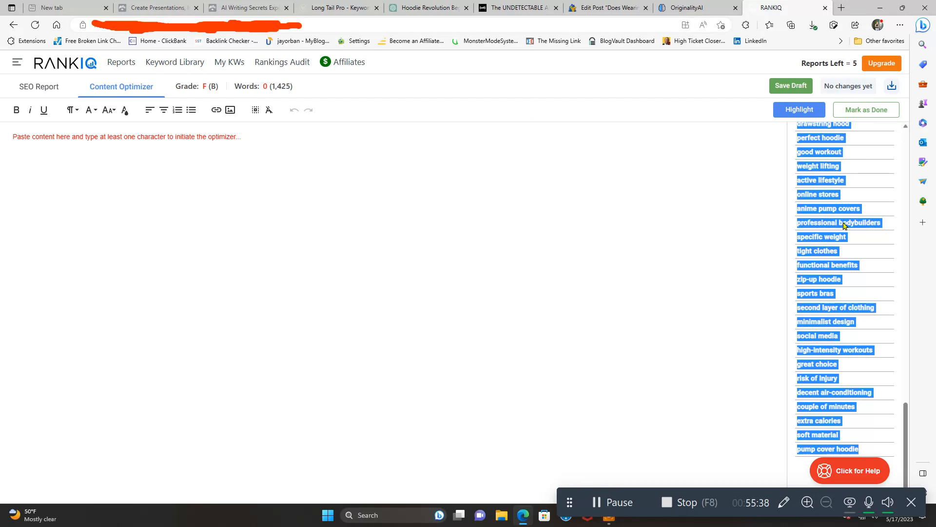
scroll(886, 321, "up", 15)
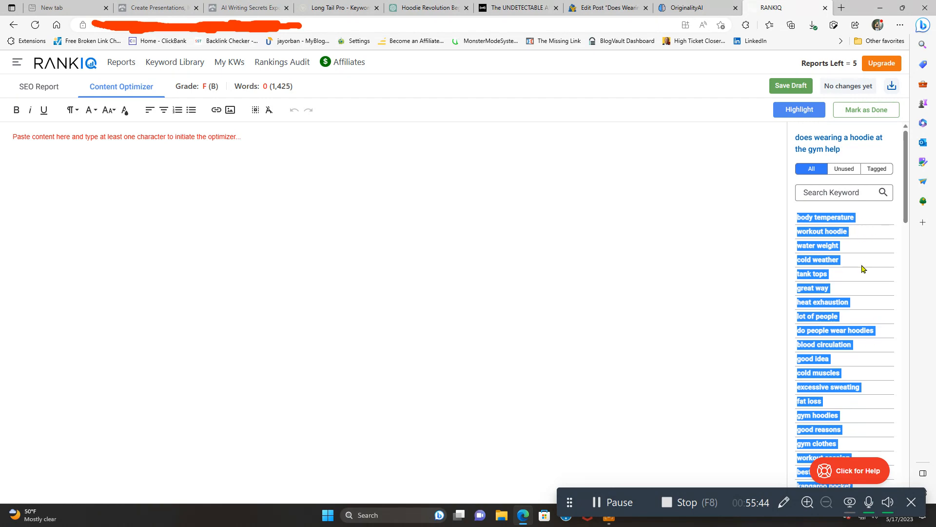
right_click(68, 141)
left_click(113, 249)
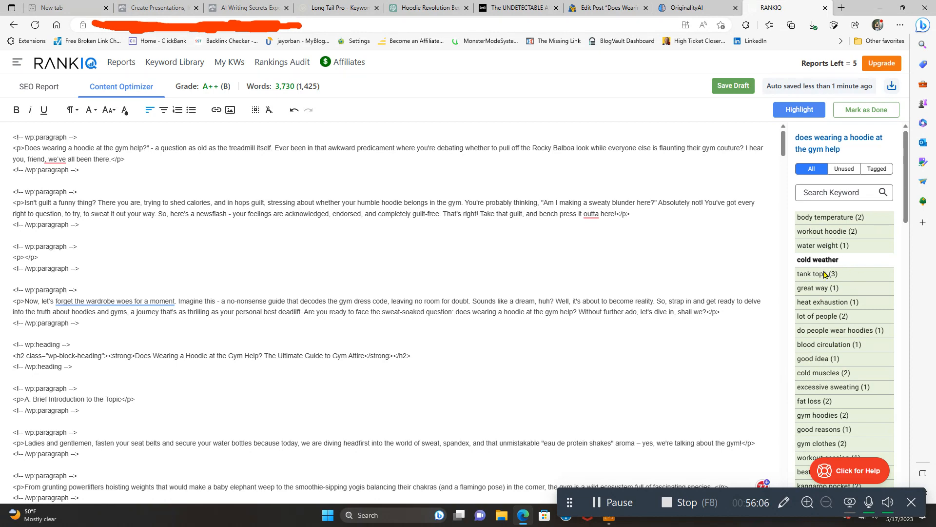
Look through the optimizer's keyword list and copy it in full, from "body temperature" to "pump cover hoodie".
scroll(823, 330, "down", 10)
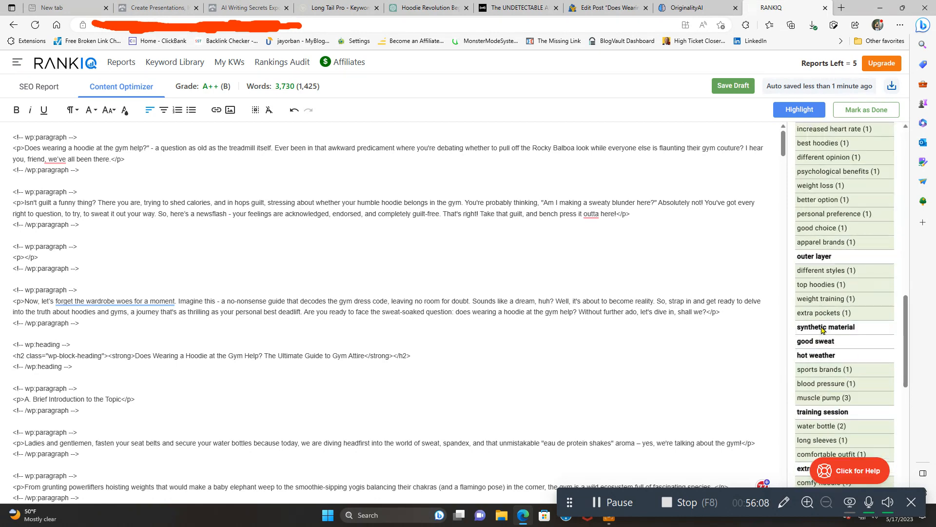
scroll(823, 330, "down", 10)
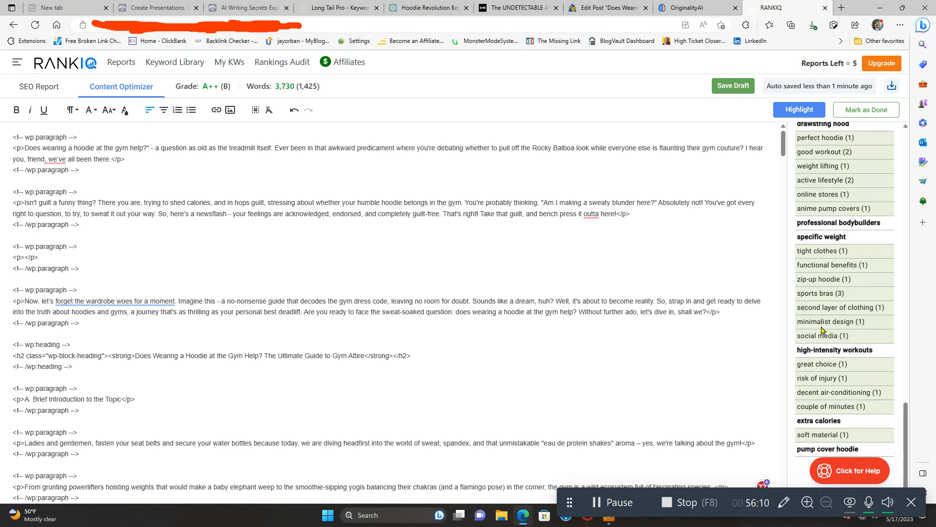
scroll(824, 354, "up", 20)
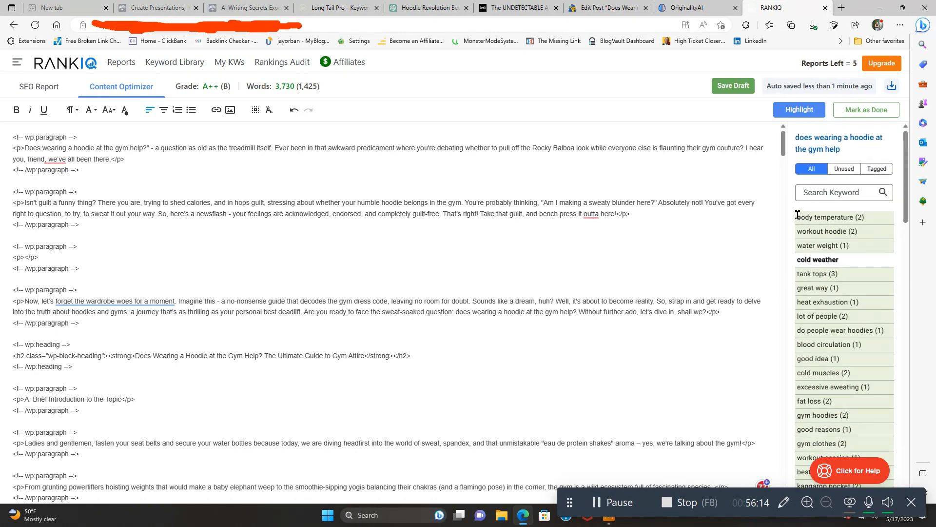
left_click_drag(798, 215, 894, 509)
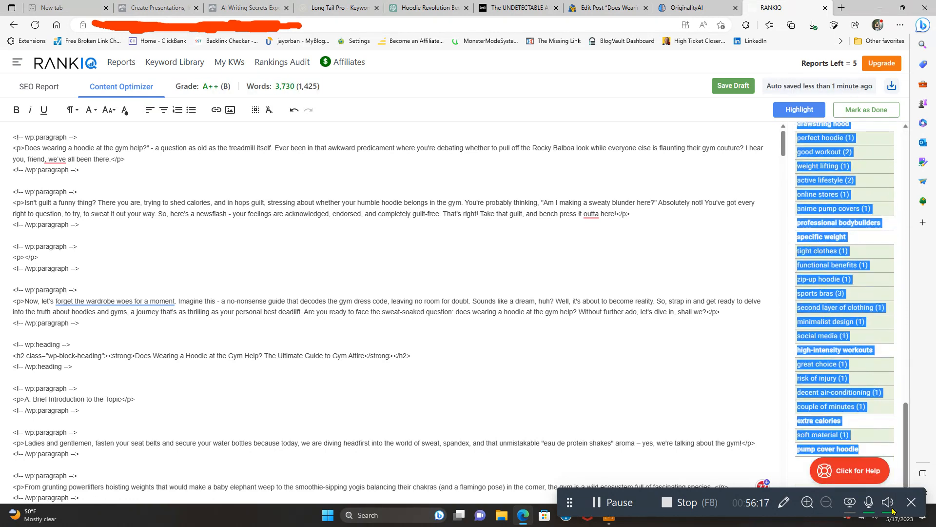
right_click(837, 396)
left_click(729, 222)
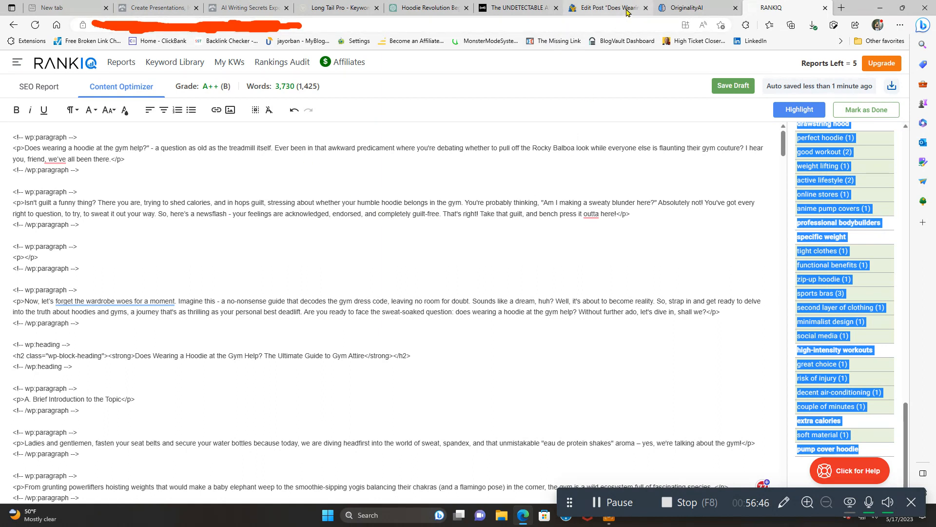
Return to the WordPress post and review it from the introduction through the "Conventional Gym Attire" section.
mouse_move(627, 12)
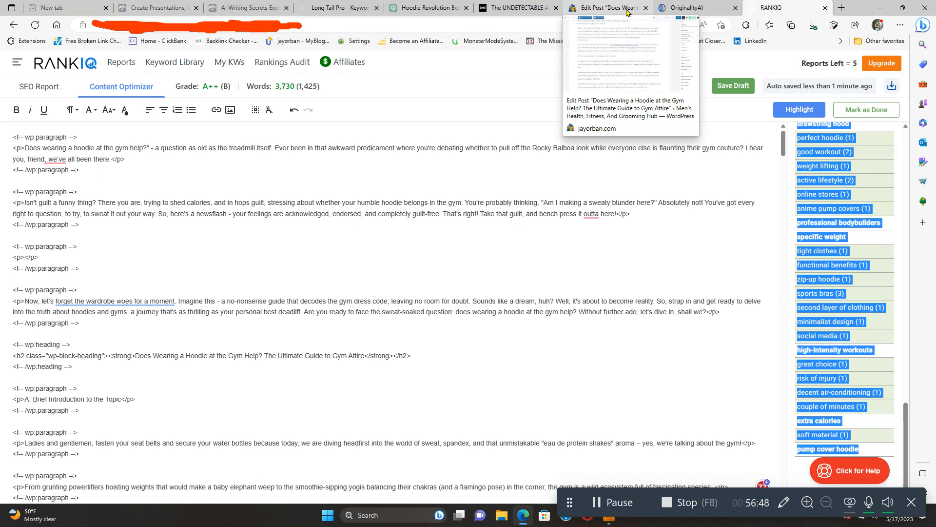
left_click(628, 8)
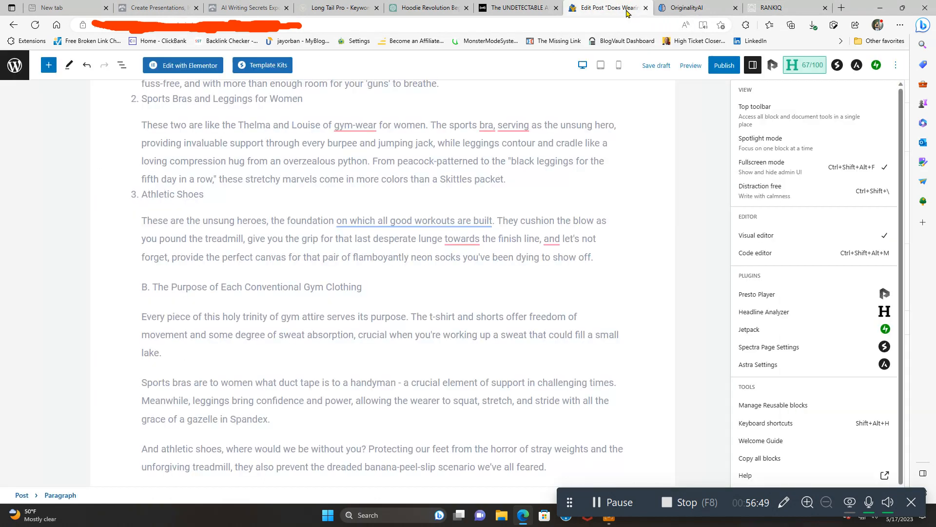
left_click(614, 360)
scroll(611, 356, "up", 12)
scroll(608, 354, "up", 11)
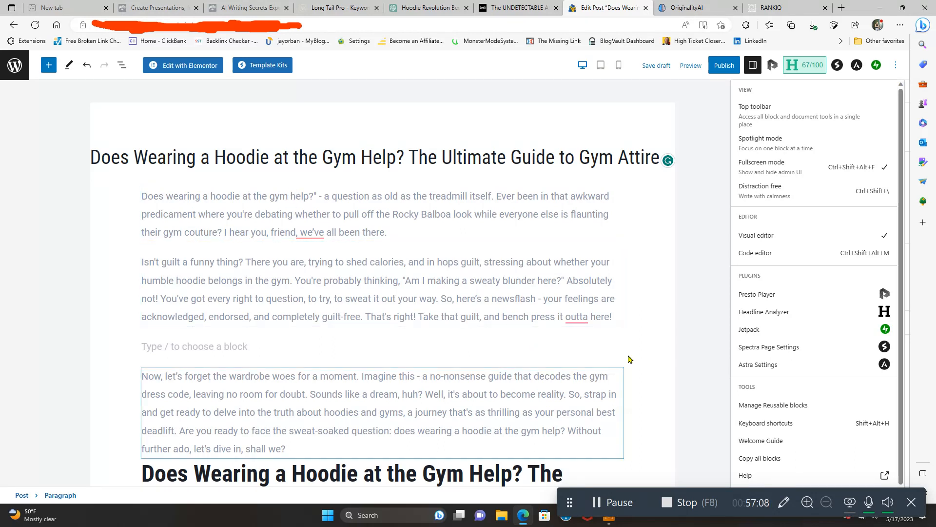
scroll(628, 359, "down", 7)
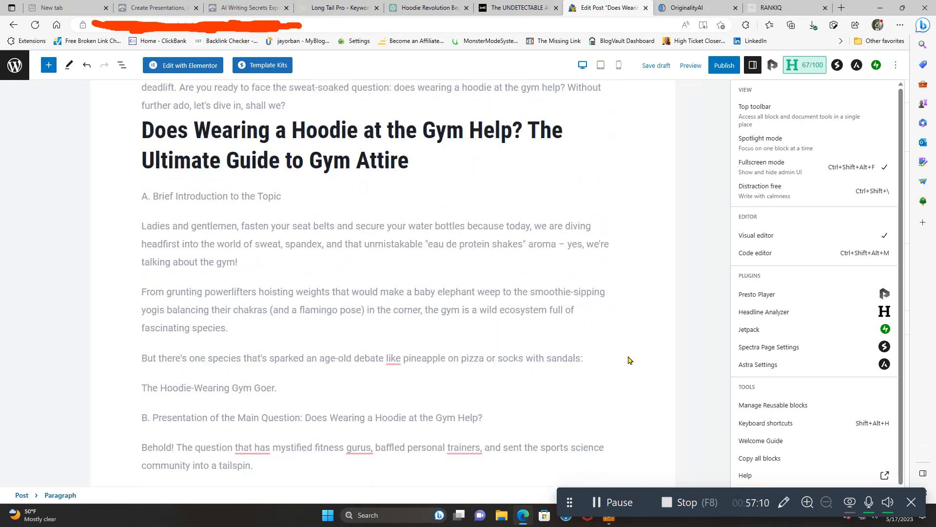
scroll(628, 359, "down", 12)
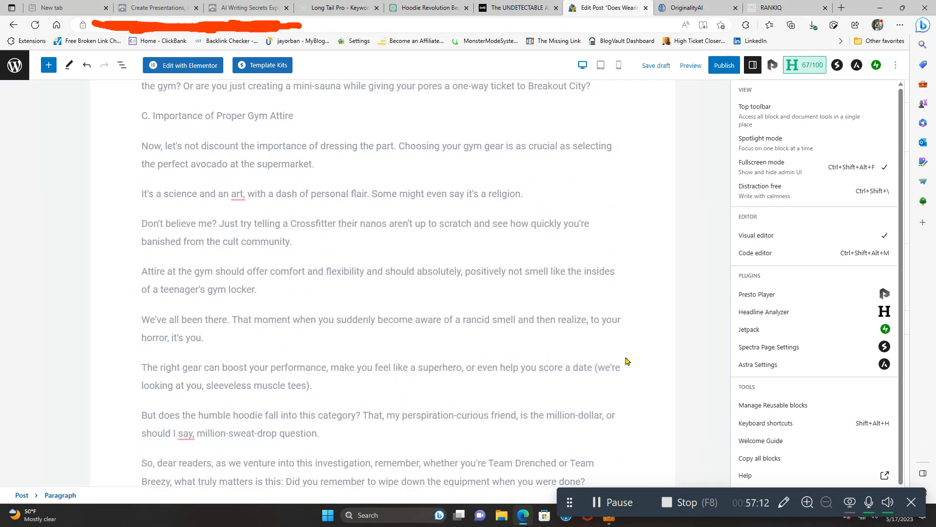
scroll(626, 361, "down", 6)
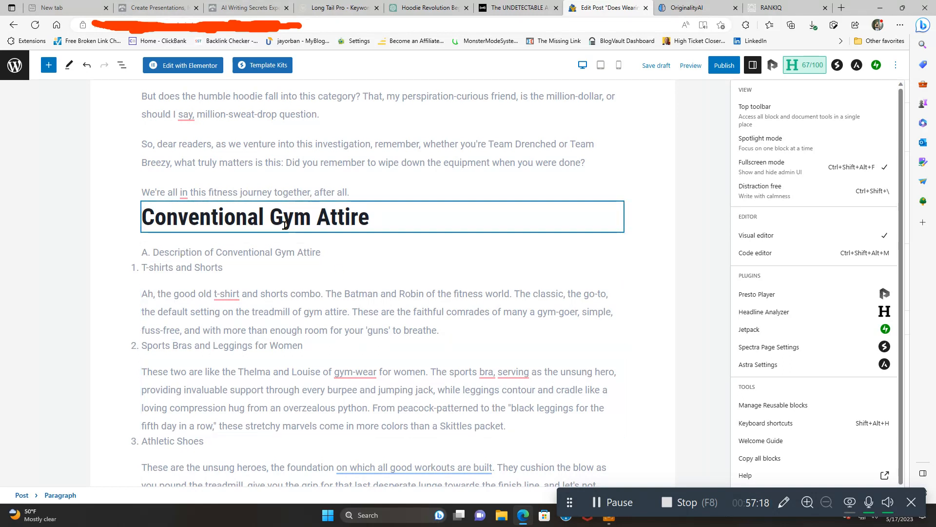
scroll(607, 372, "down", 7)
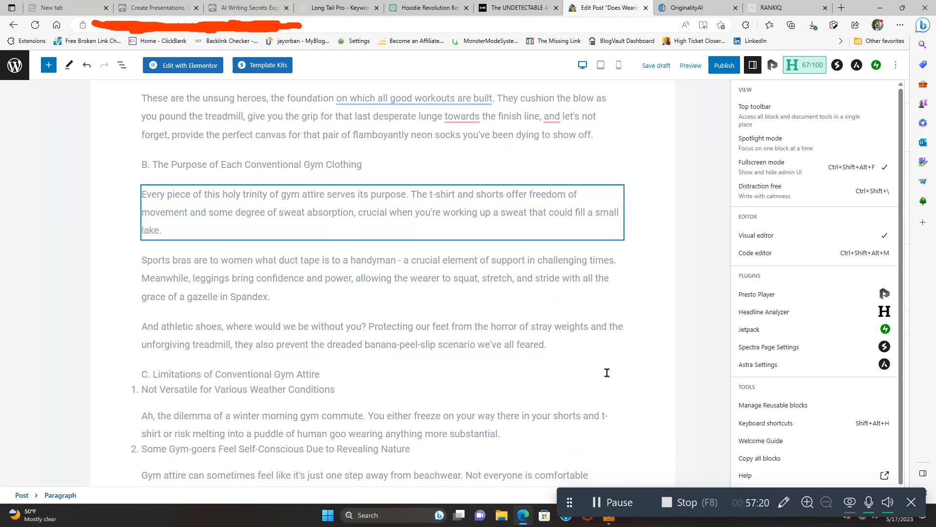
scroll(607, 372, "down", 2)
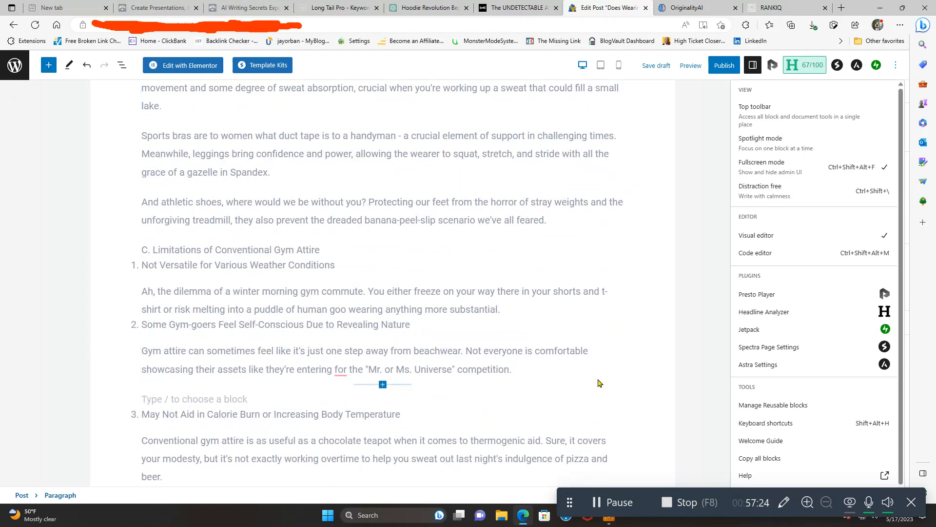
scroll(596, 389, "down", 2)
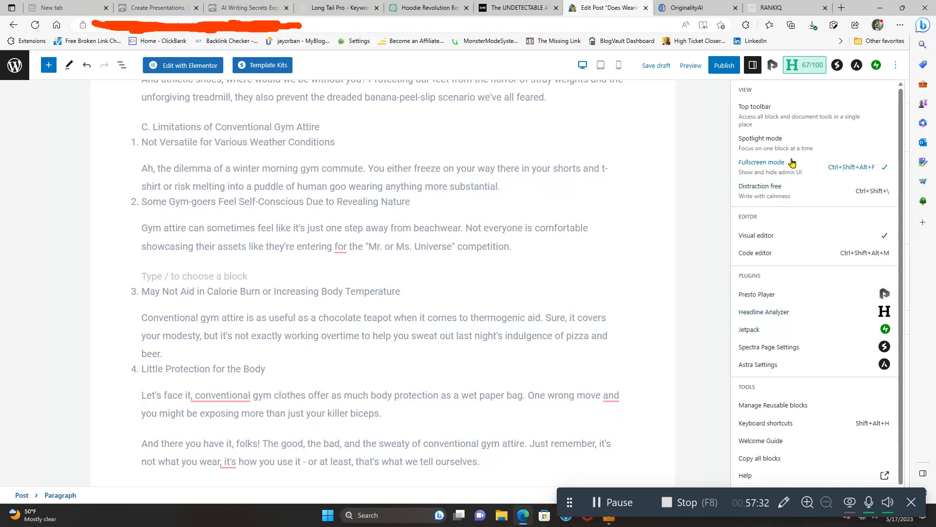
Look over the whole post from its title to the "Conclusion On Does Wearing a Hoodie at the Gym Help" section and back.
scroll(711, 280, "up", 2)
scroll(710, 280, "up", 15)
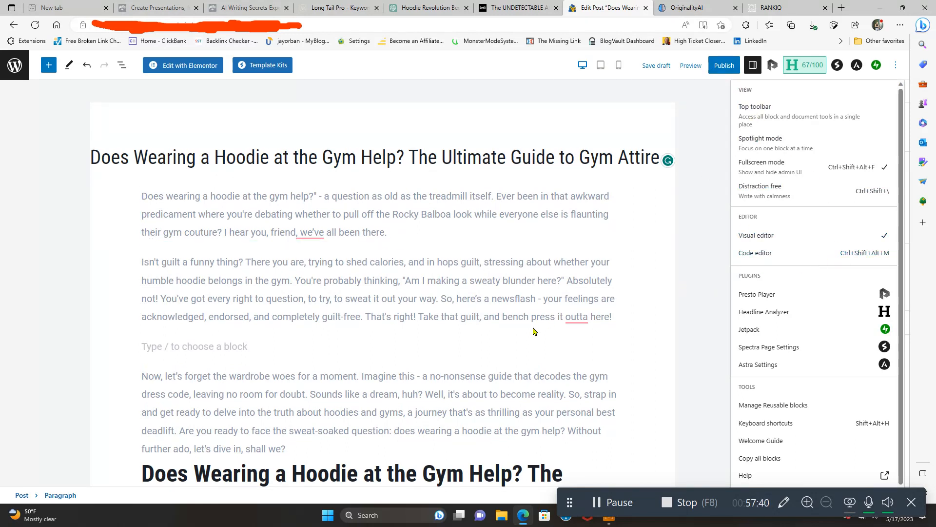
mouse_move(533, 331)
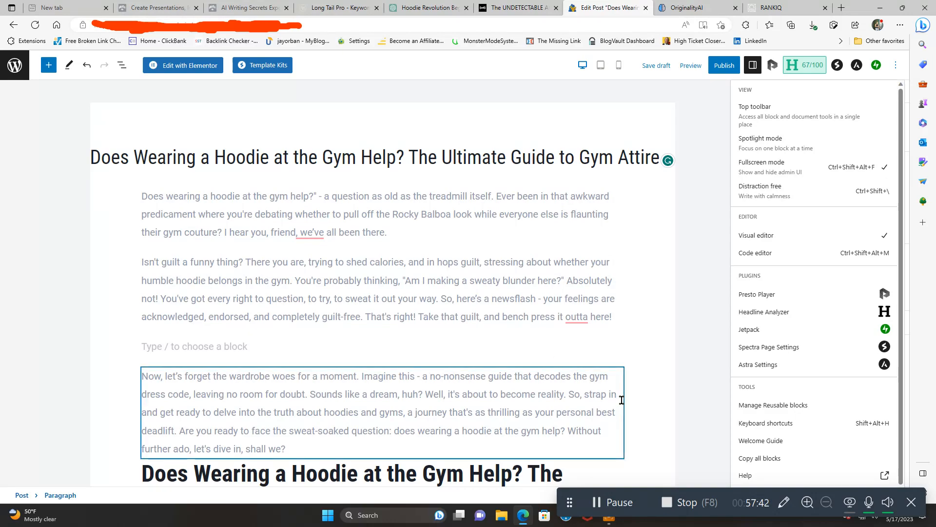
scroll(625, 408, "down", 6)
scroll(626, 408, "down", 20)
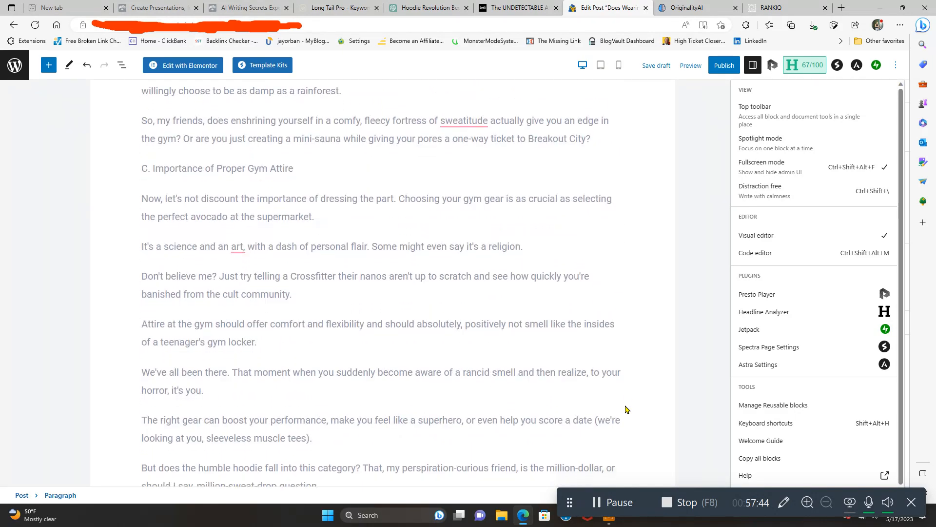
scroll(626, 409, "down", 15)
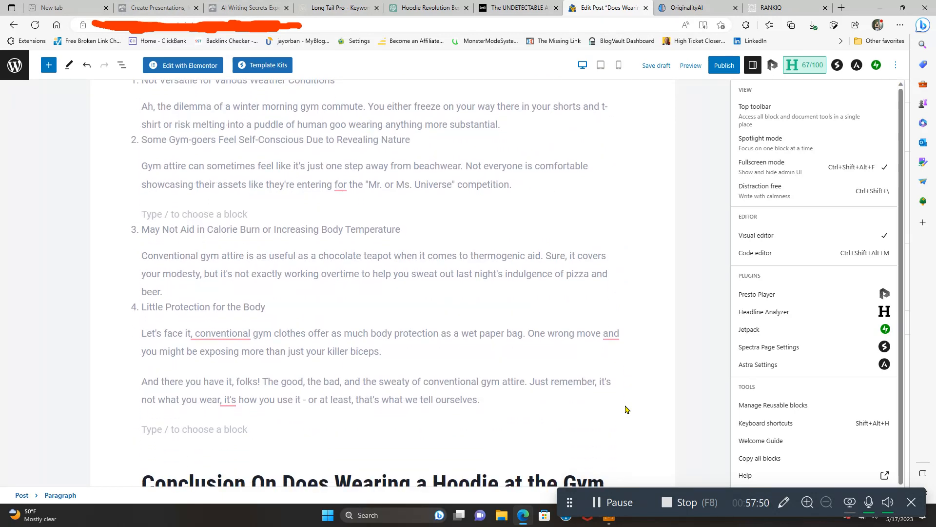
scroll(626, 409, "down", 4)
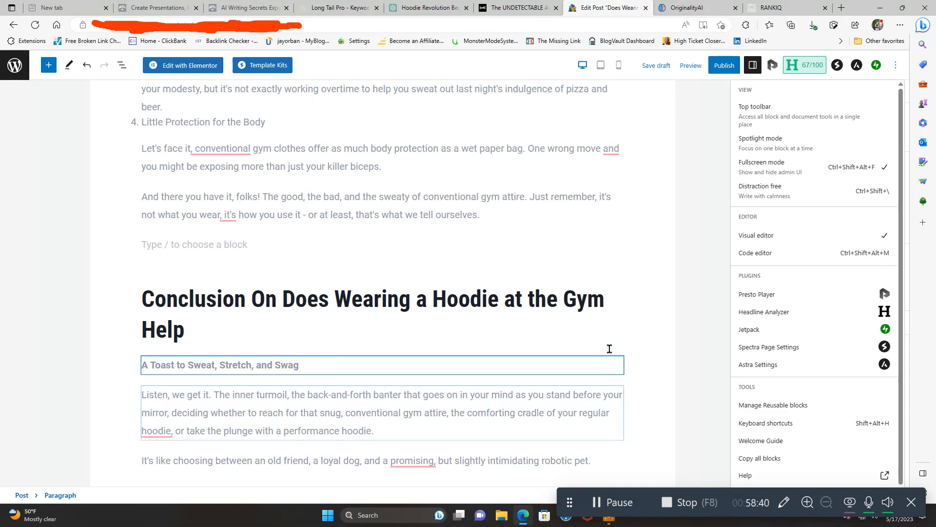
scroll(588, 340, "up", 20)
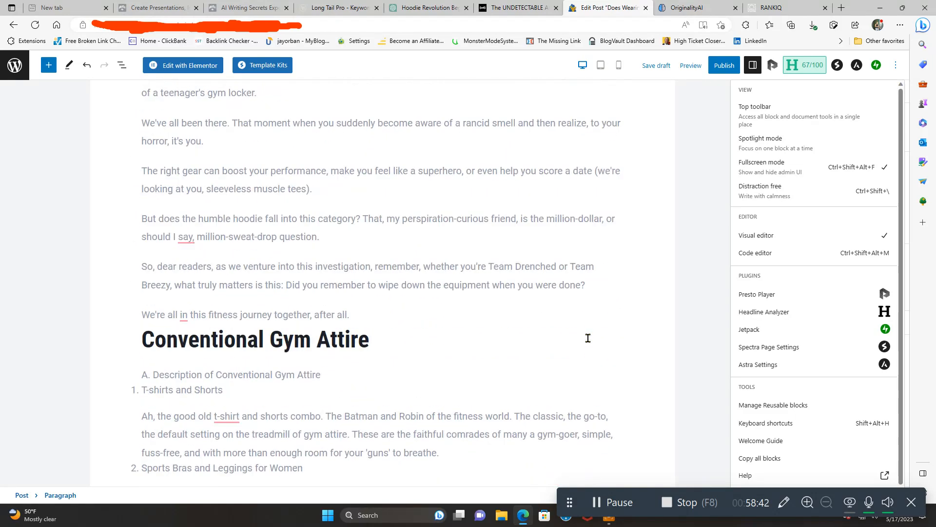
scroll(586, 338, "up", 10)
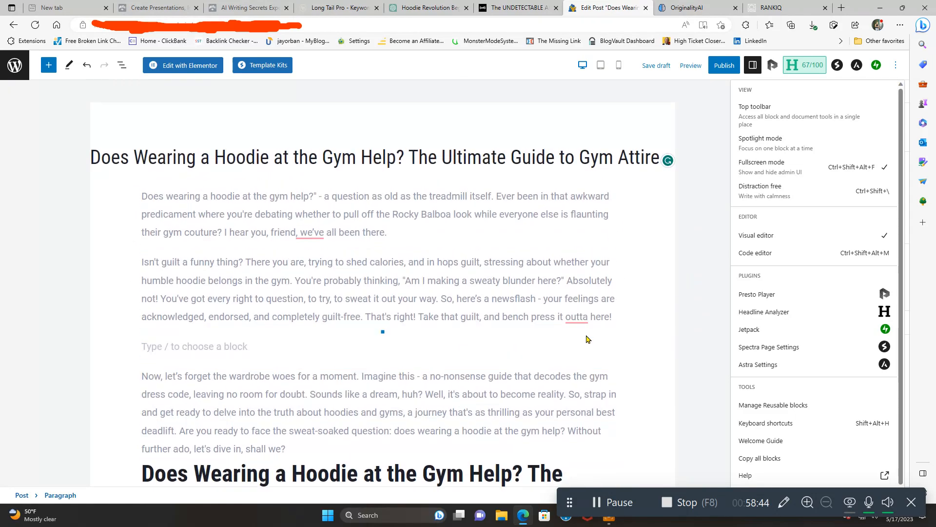